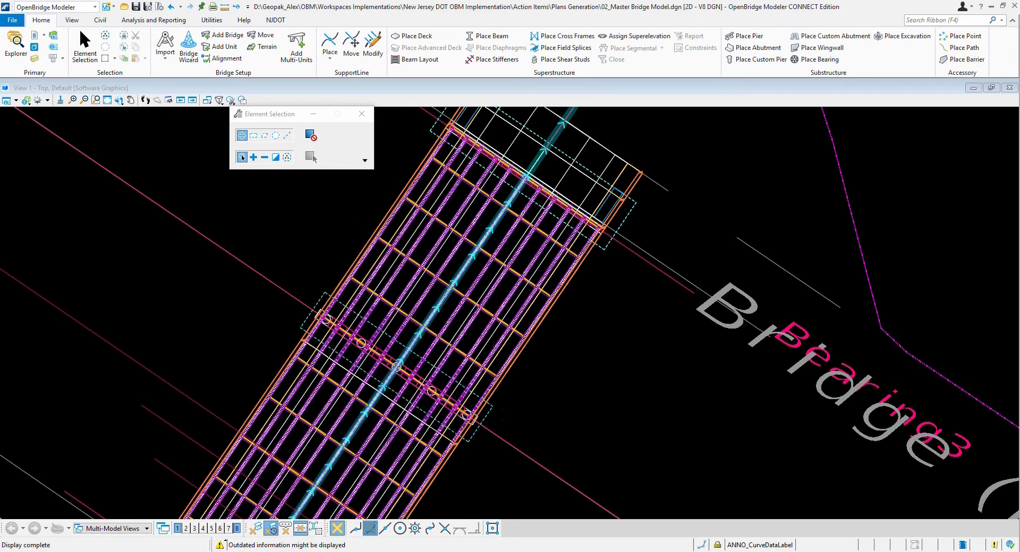
# Switch to the Rt 35 contract plans PDF in Adobe Acrobat to review the pier plan and elevation sheet
pyautogui.moveTo(0, 91); pyautogui.dragTo(642, 21)
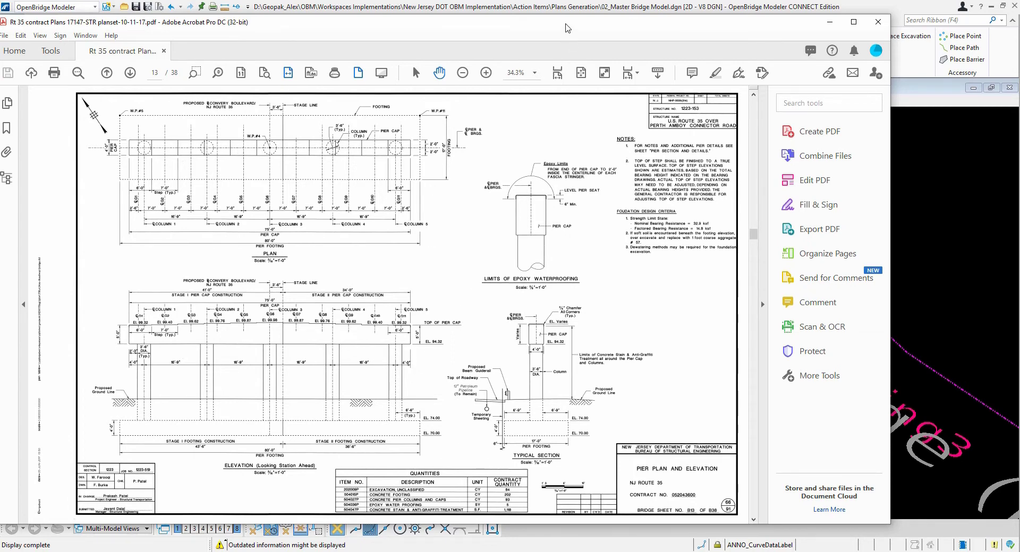
pyautogui.moveTo(567, 28); pyautogui.dragTo(0, 35)
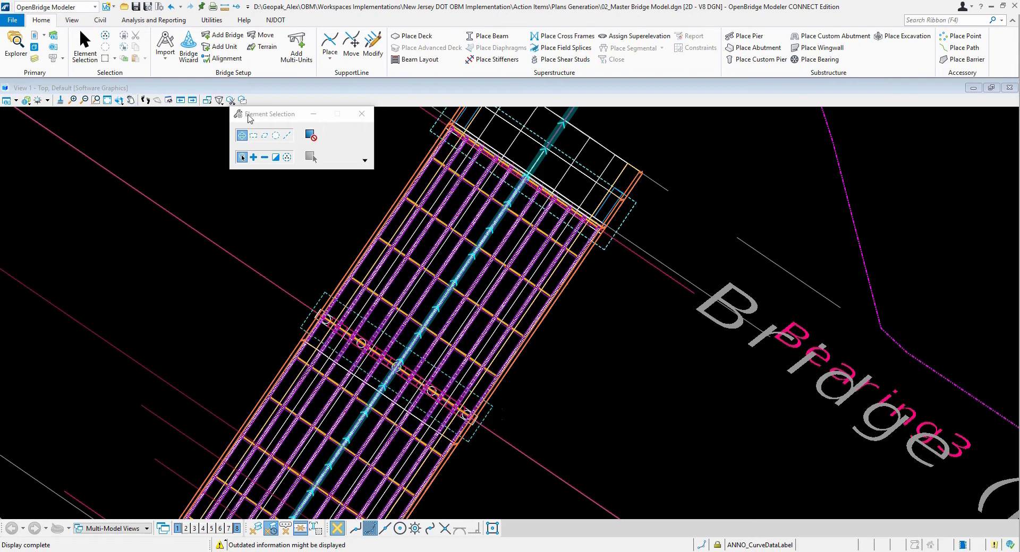
# Review the dynamic view settings for substructure drawings and accept them
pyautogui.click(172, 22)
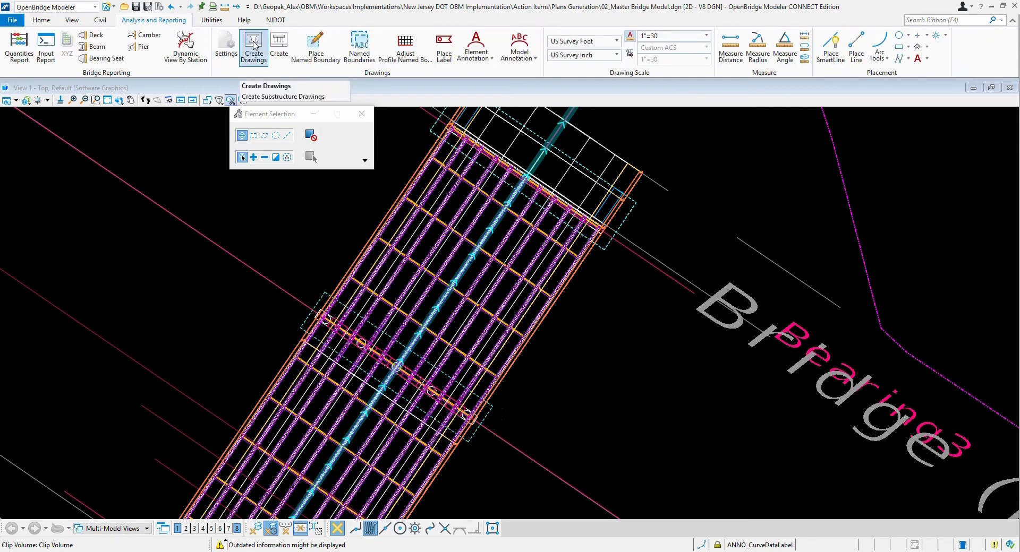
pyautogui.click(222, 46)
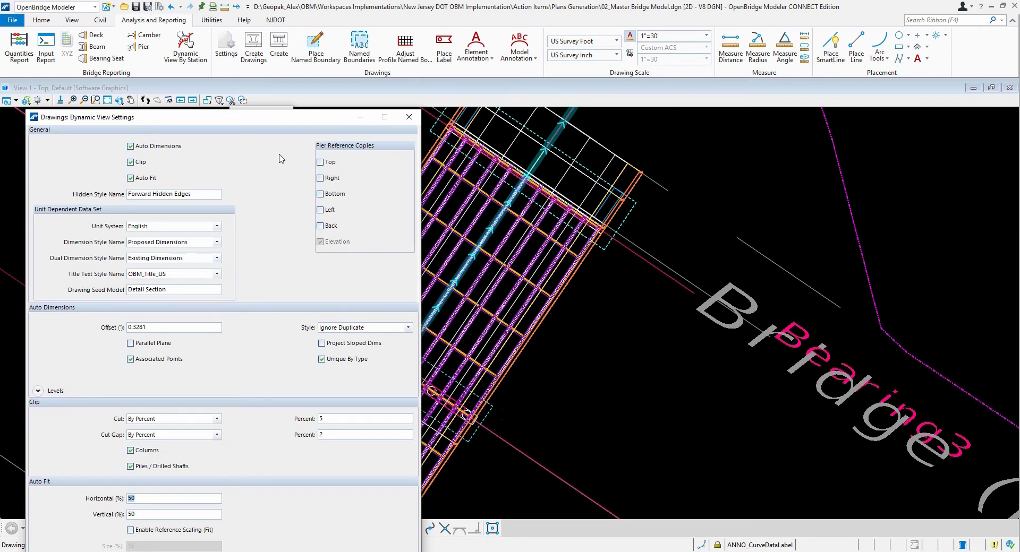
pyautogui.moveTo(240, 121); pyautogui.dragTo(301, 57)
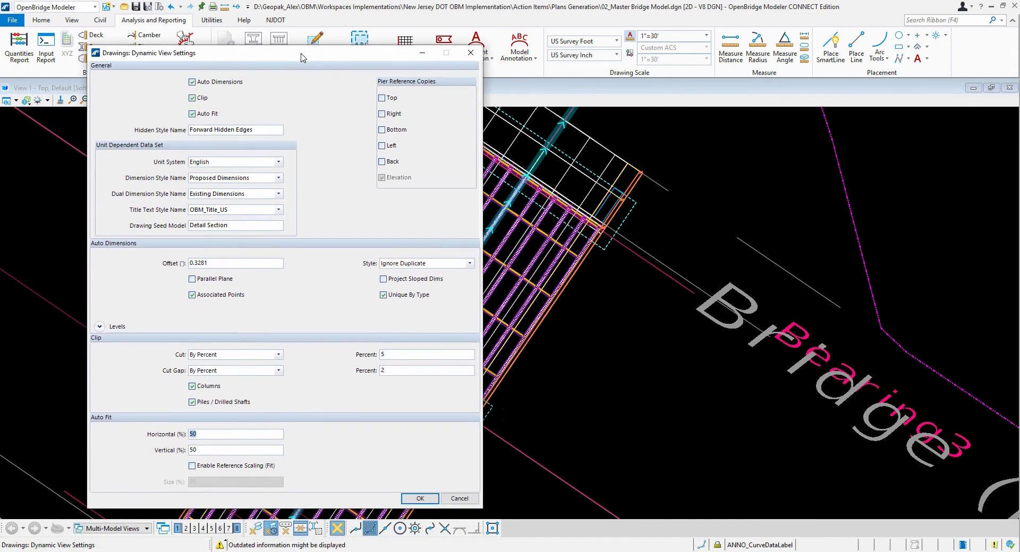
pyautogui.click(420, 498)
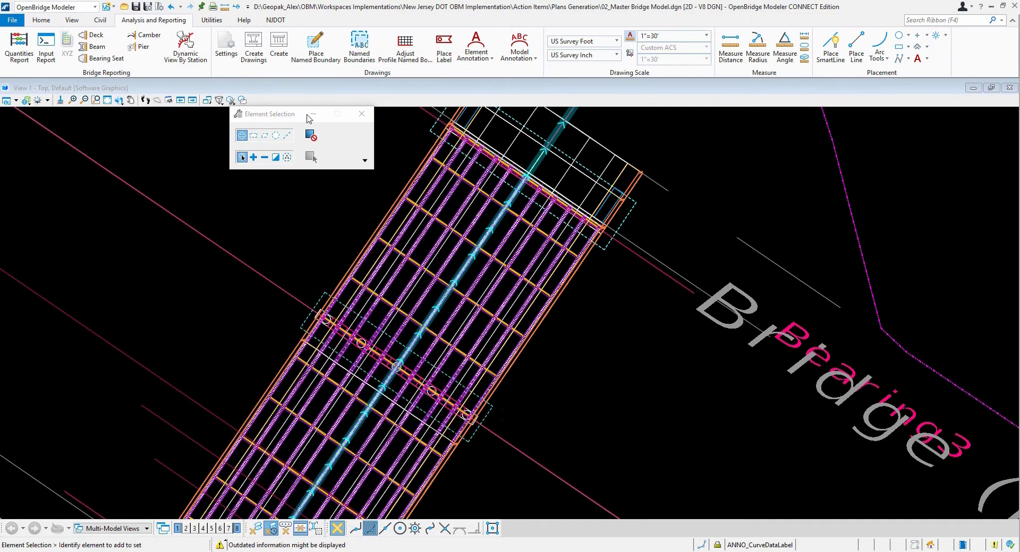
# Create a substructure drawing of the middle pier named Pier Elevation, with drawing model and detail scales of 3/16"=1'-0"
pyautogui.click(253, 47)
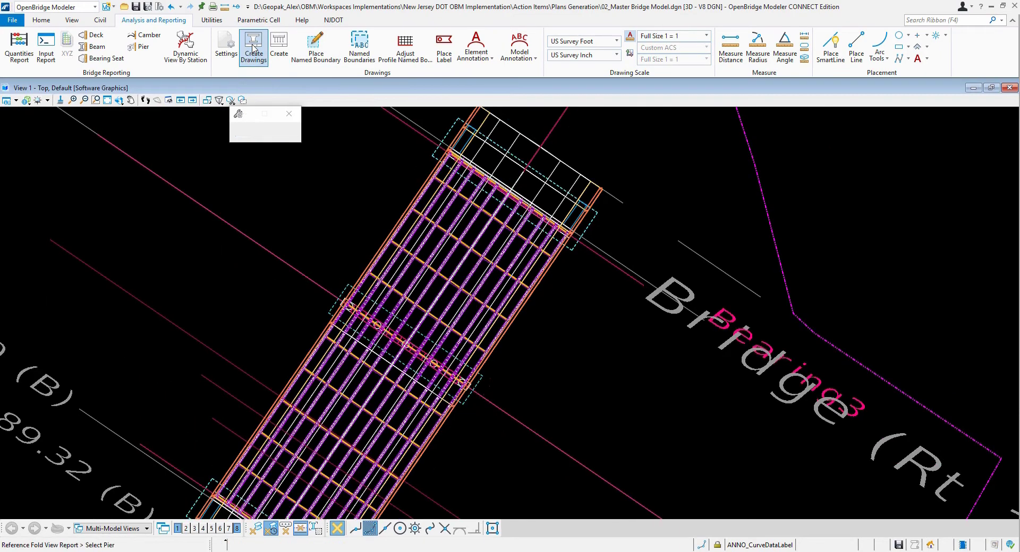
pyautogui.click(345, 290)
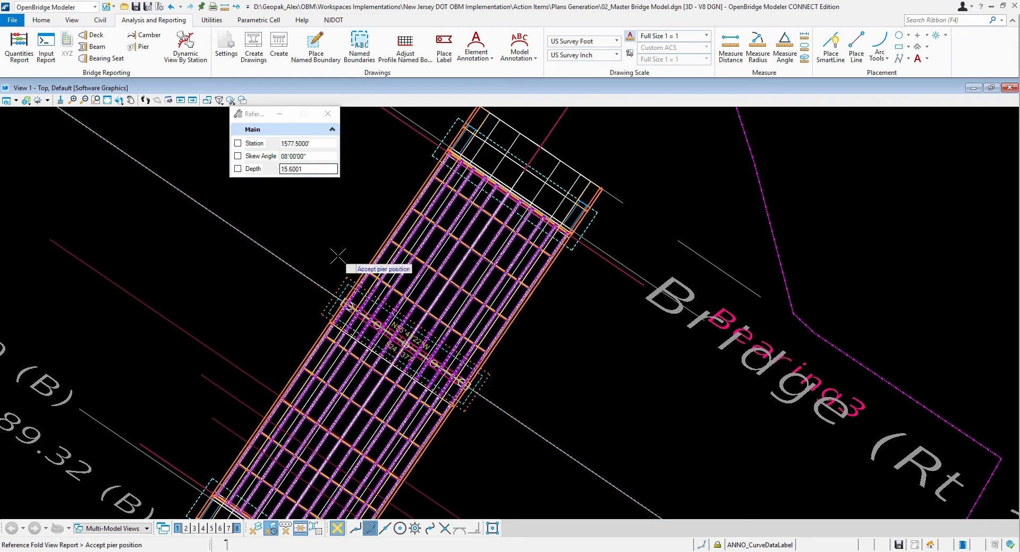
pyautogui.click(337, 256)
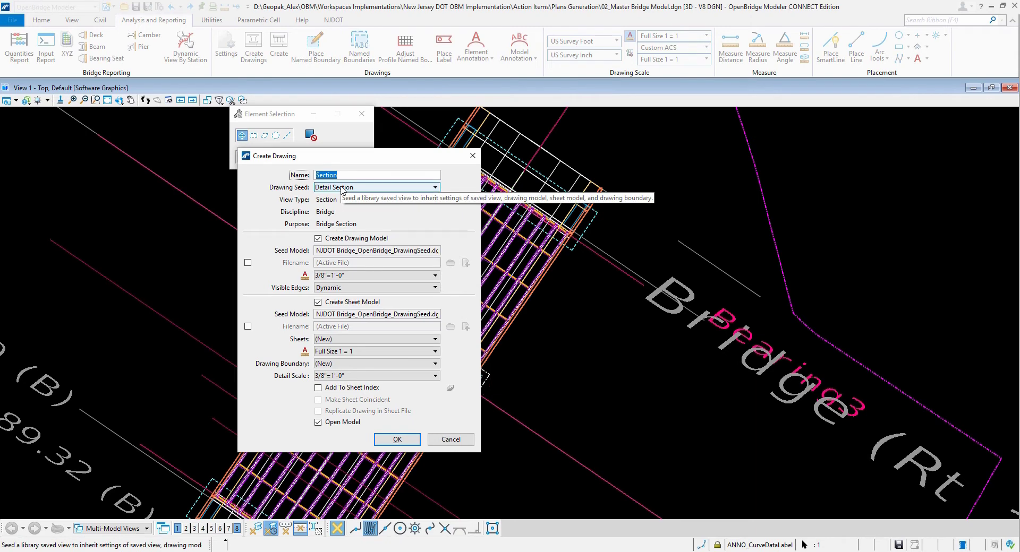
pyautogui.write('Pier Eleva')
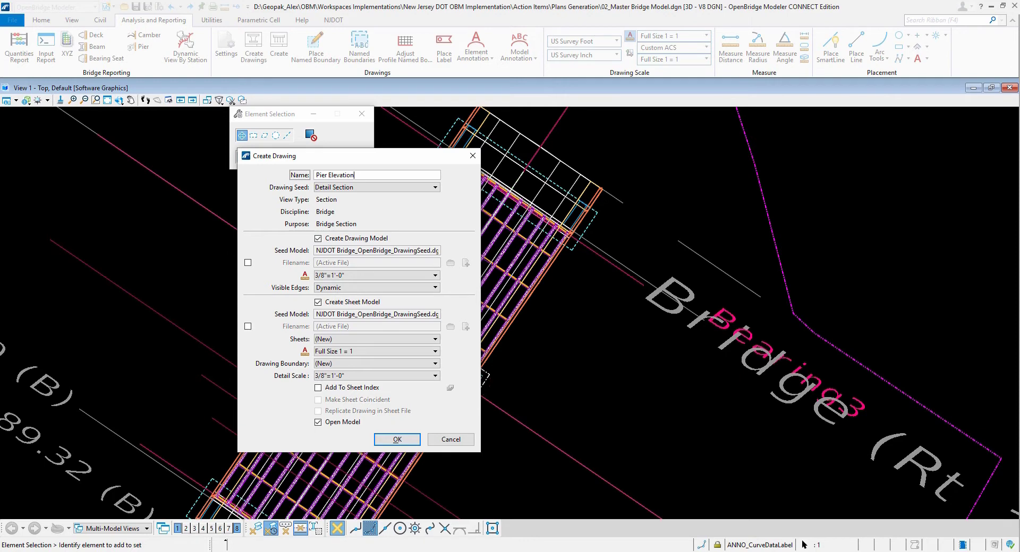
pyautogui.click(355, 276)
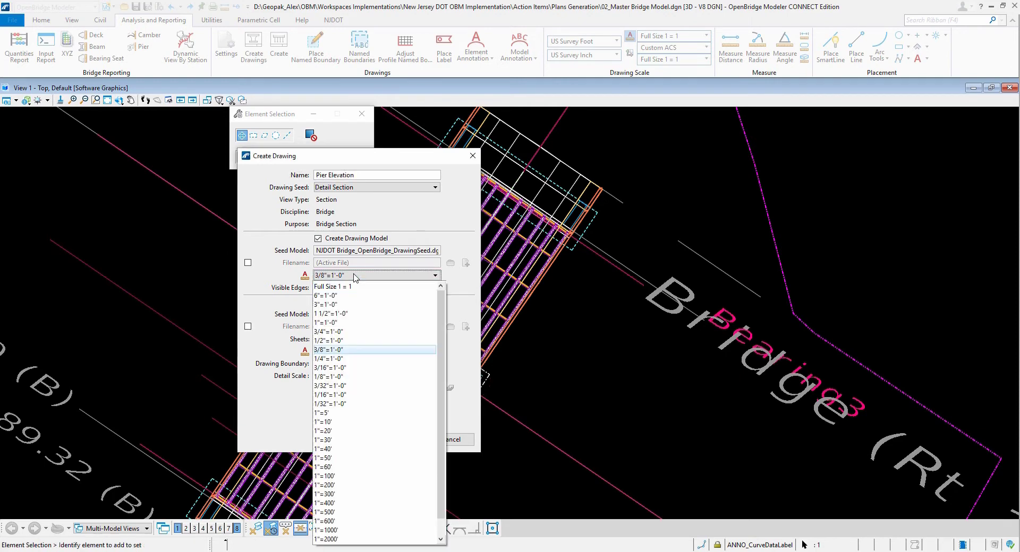
pyautogui.click(328, 368)
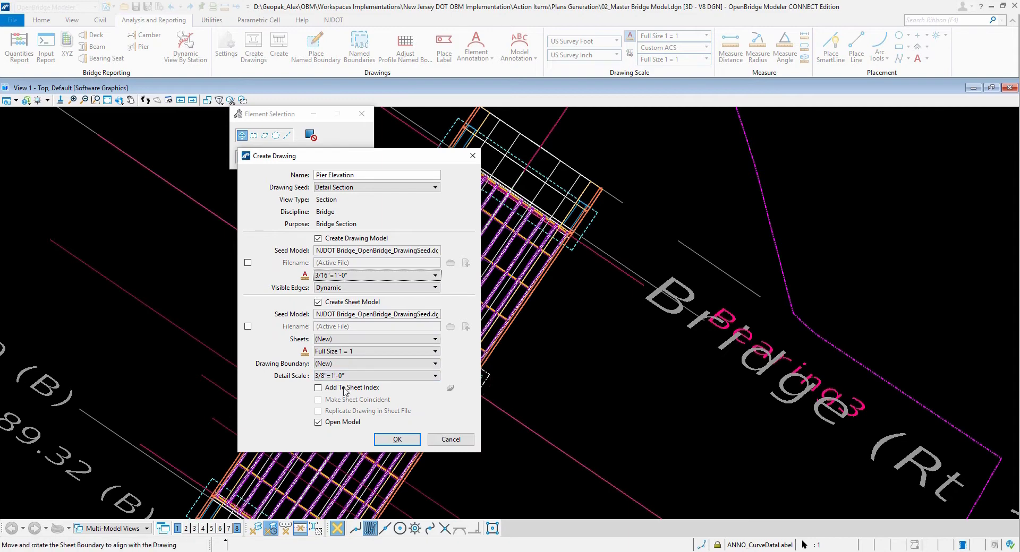
pyautogui.click(350, 376)
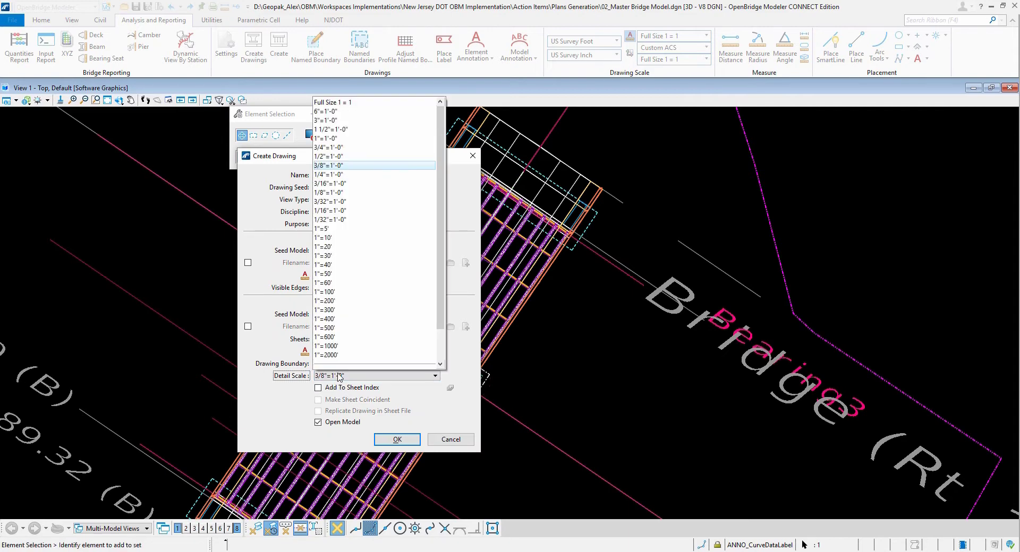
pyautogui.click(339, 183)
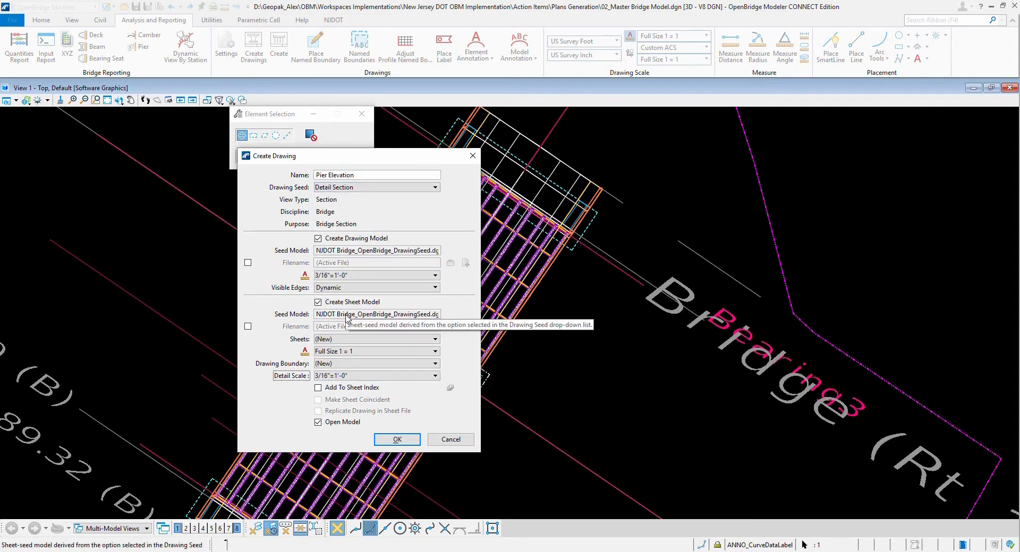
pyautogui.click(390, 442)
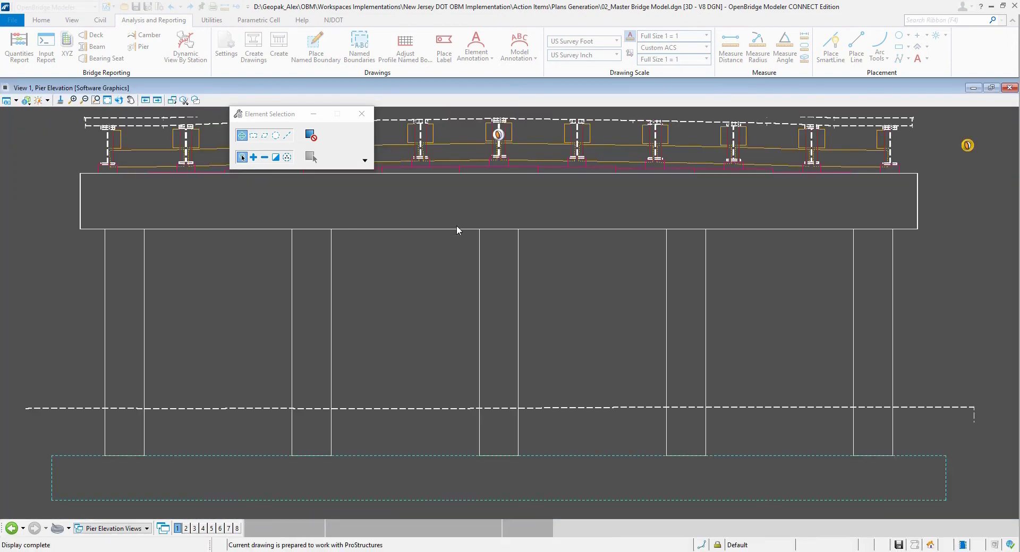
# Turn off the Cut display in the clip volume settings of the 02_Master Bridge Model.dgn reference's presentation
pyautogui.scroll(-2, 394, 344)
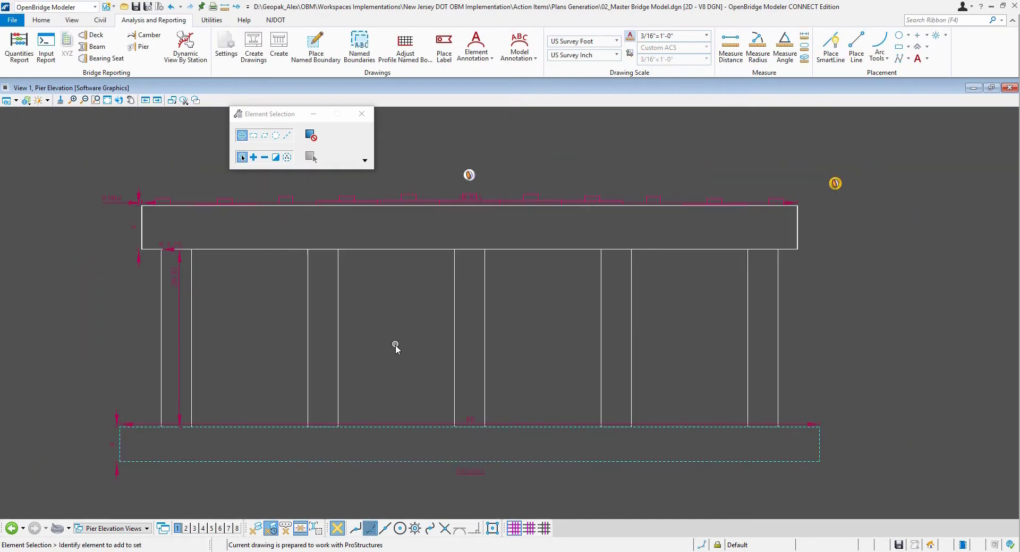
pyautogui.scroll(-1, 395, 350)
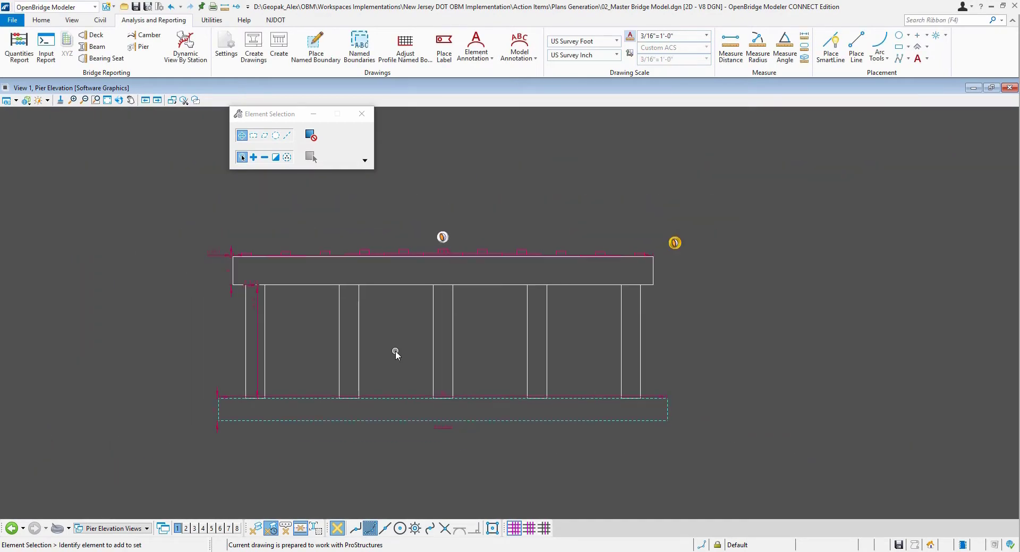
pyautogui.scroll(1, 395, 351)
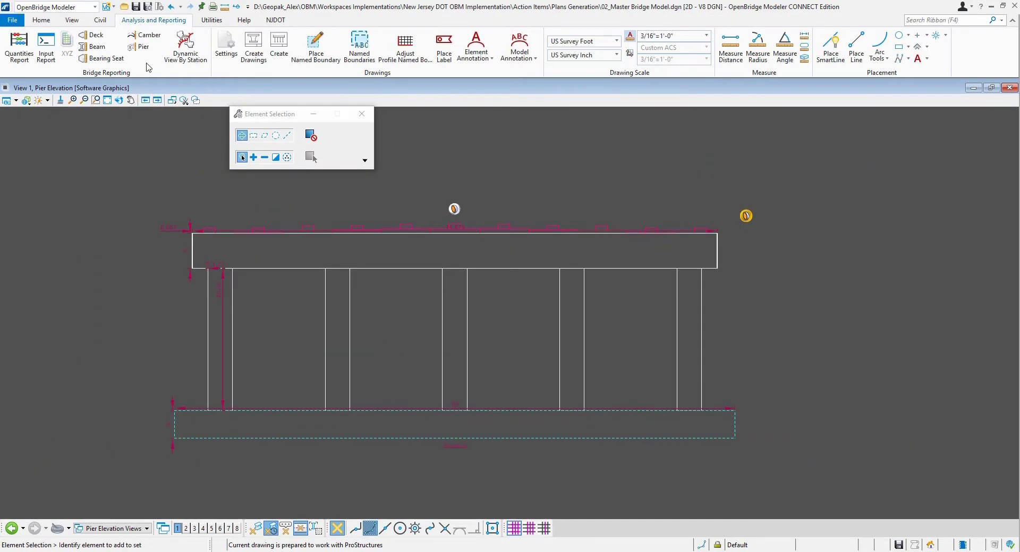
pyautogui.click(47, 23)
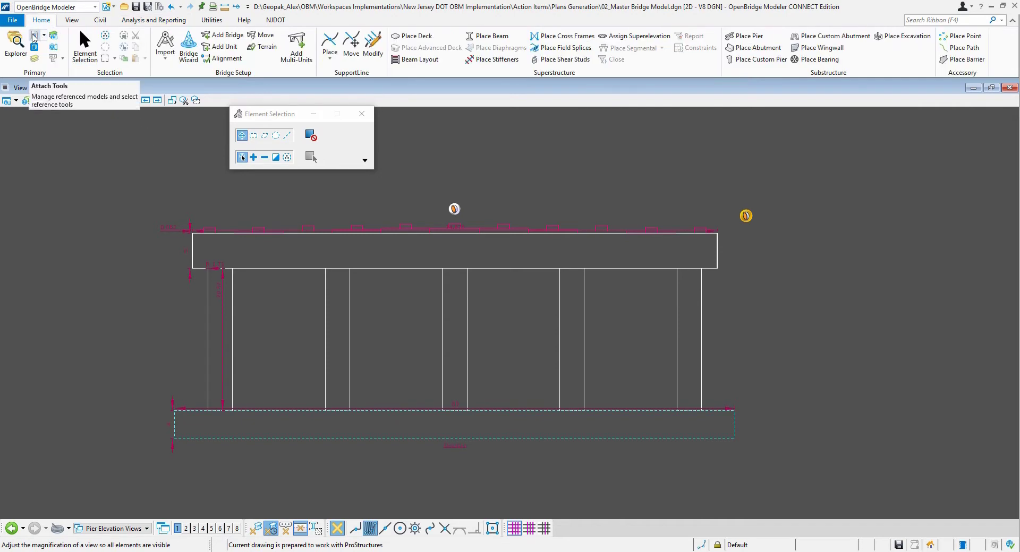
pyautogui.click(34, 36)
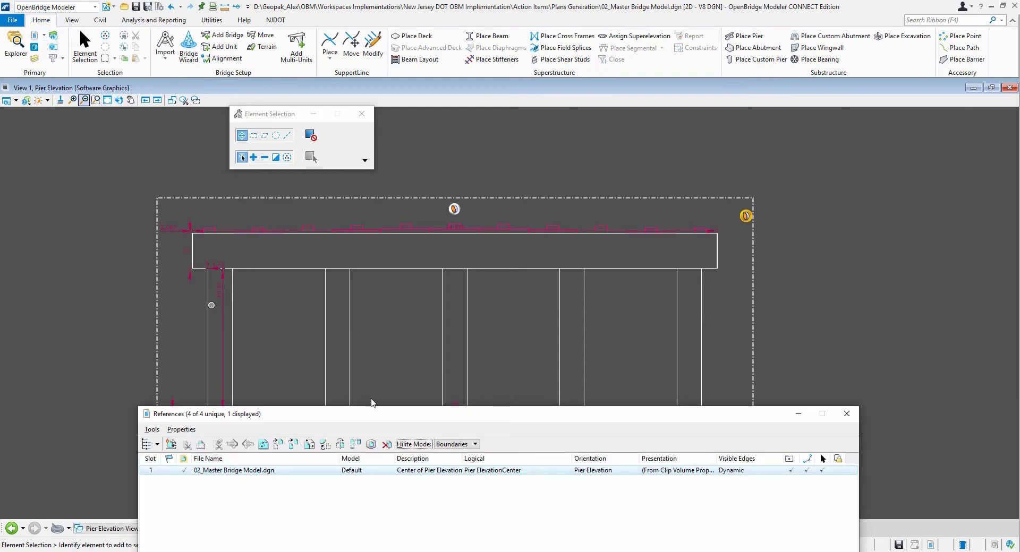
pyautogui.click(681, 474)
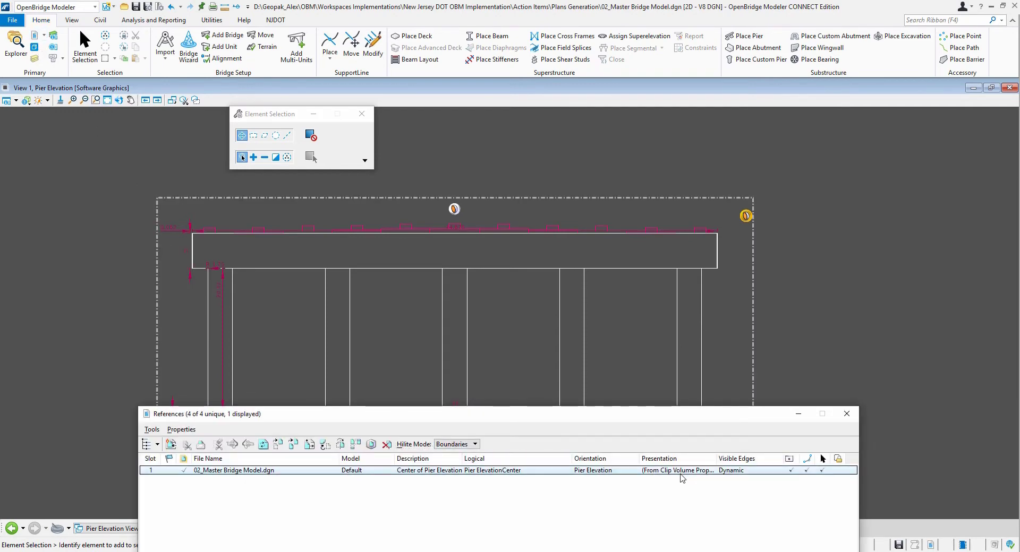
pyautogui.click(681, 475)
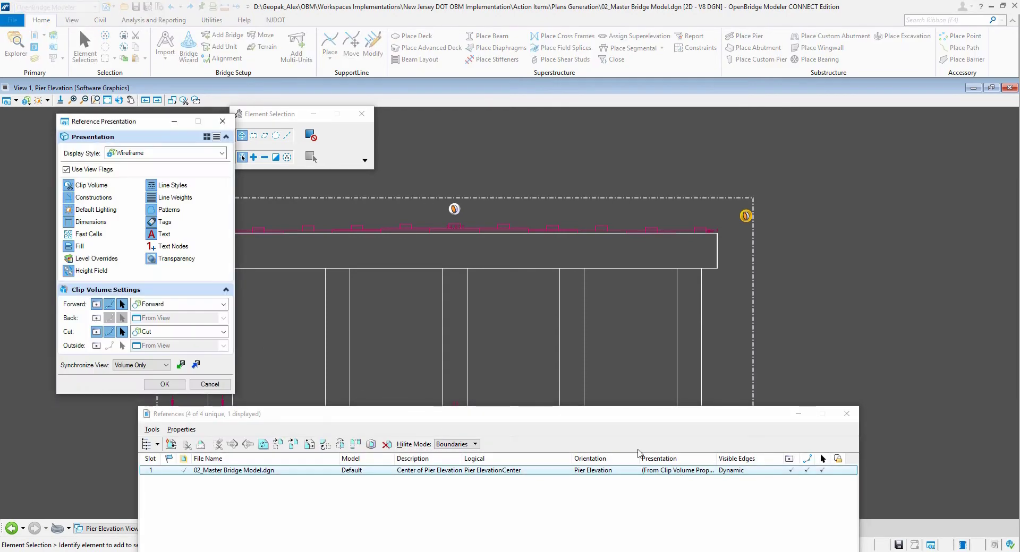
pyautogui.click(98, 330)
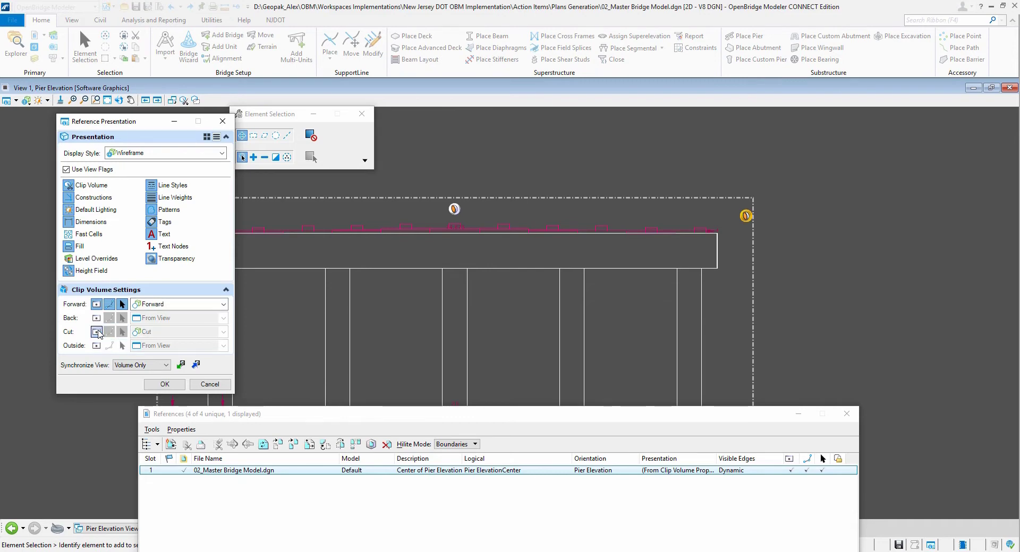
pyautogui.click(195, 364)
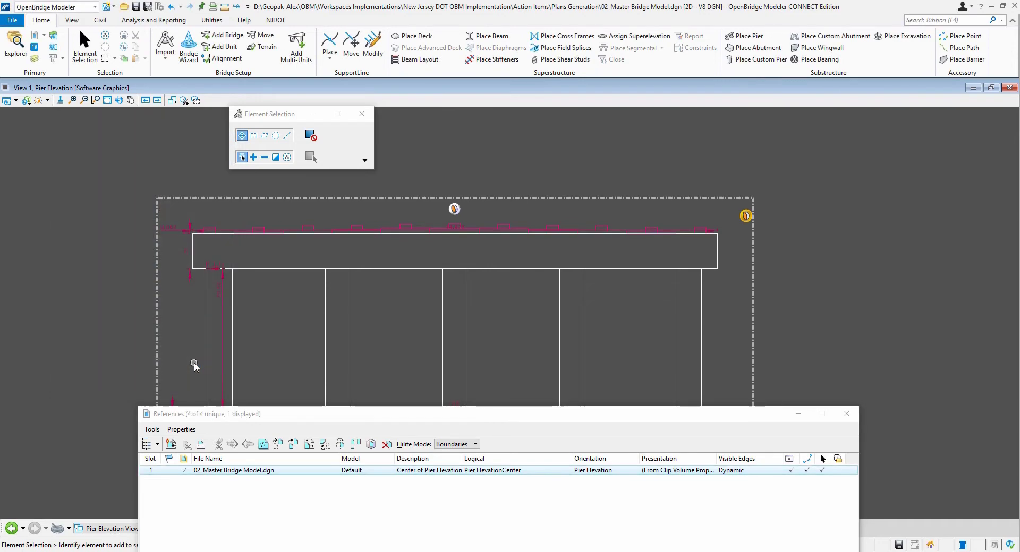
pyautogui.moveTo(447, 415); pyautogui.dragTo(442, 491)
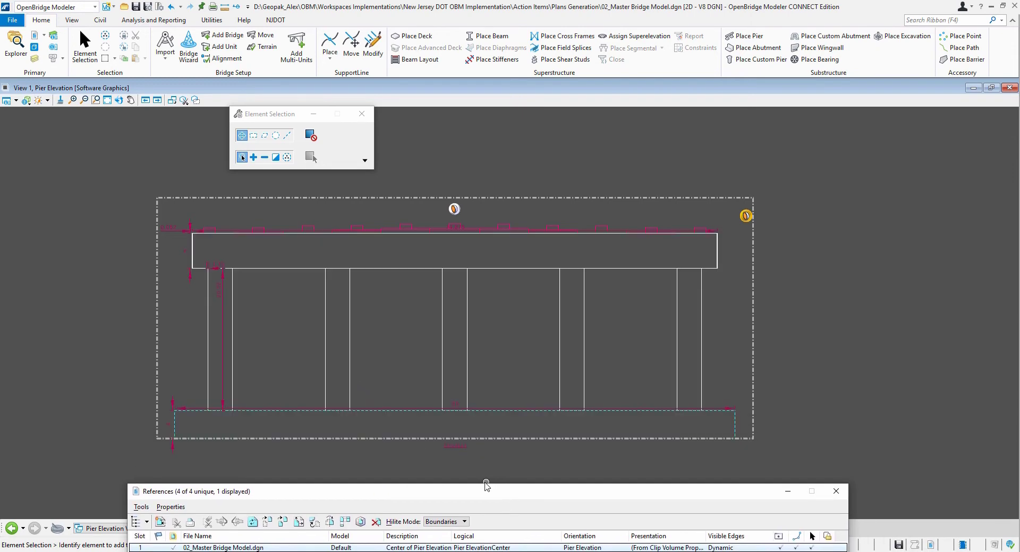
# Turn off the Forward display in the pier elevation reference's clip volume settings
pyautogui.click(639, 548)
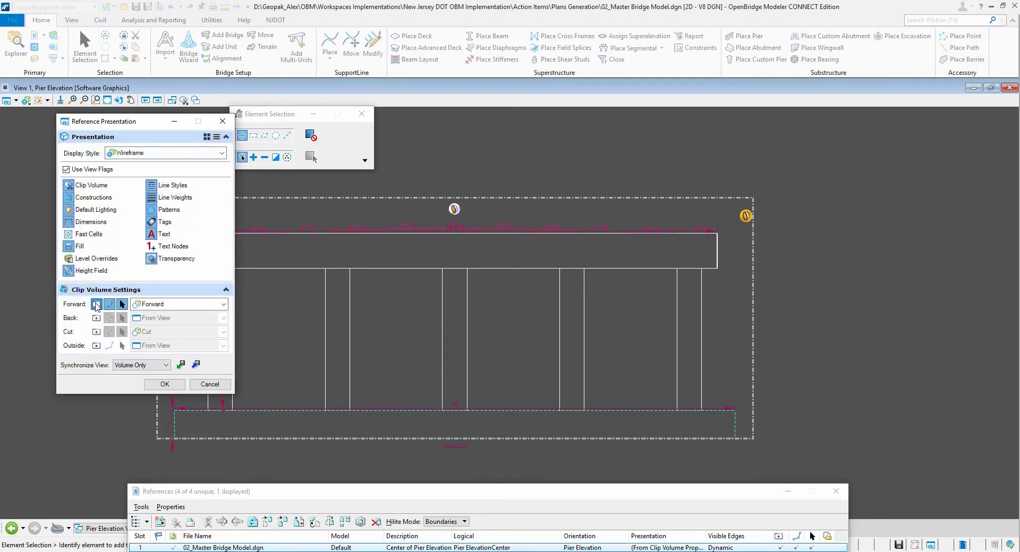
pyautogui.click(96, 304)
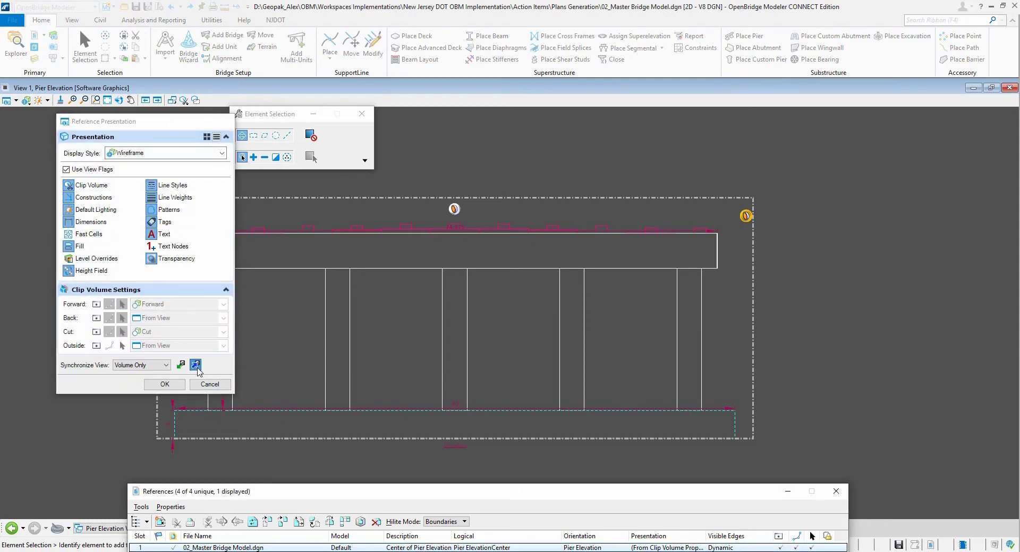
pyautogui.click(195, 366)
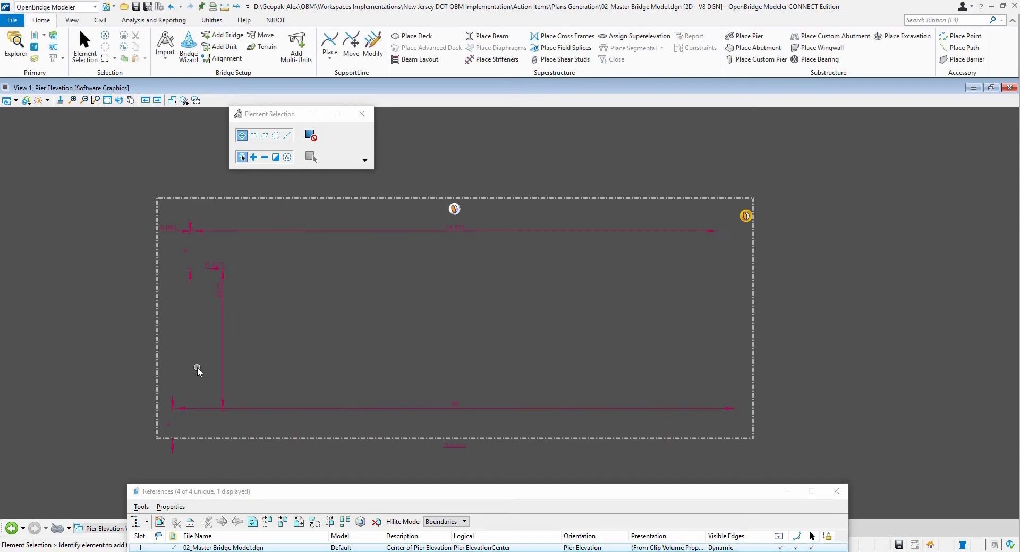
# Turn on the reference's Forward clip volume display and set its display style to _Forward for Plan Elevation
pyautogui.click(647, 549)
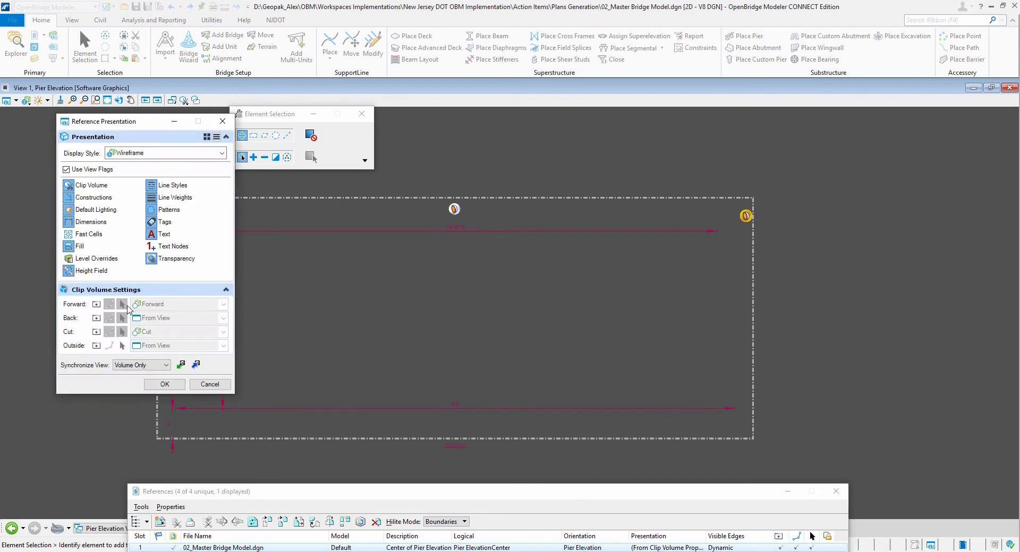
pyautogui.click(96, 305)
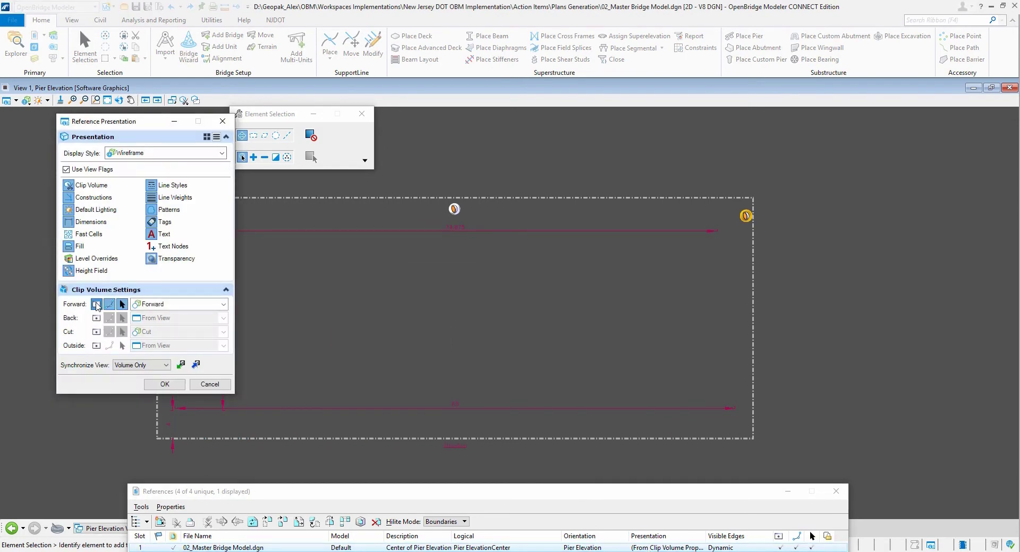
pyautogui.click(223, 305)
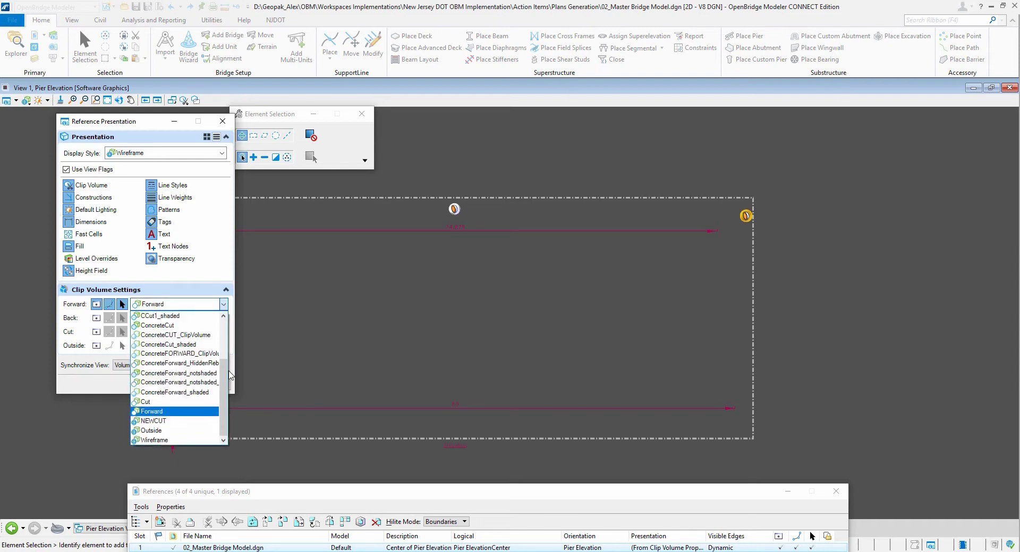
pyautogui.moveTo(224, 382); pyautogui.dragTo(222, 340)
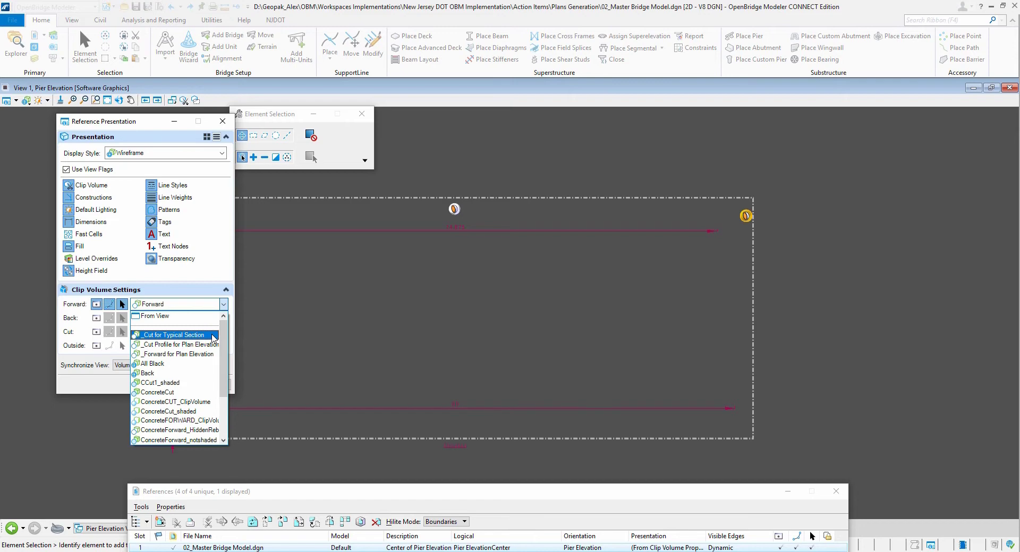
pyautogui.click(187, 359)
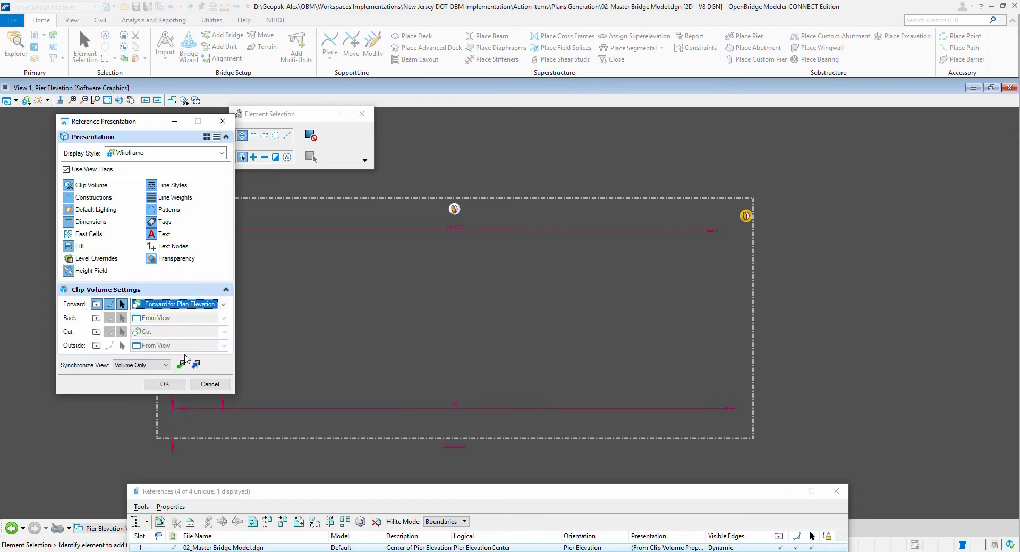
pyautogui.press('Return')
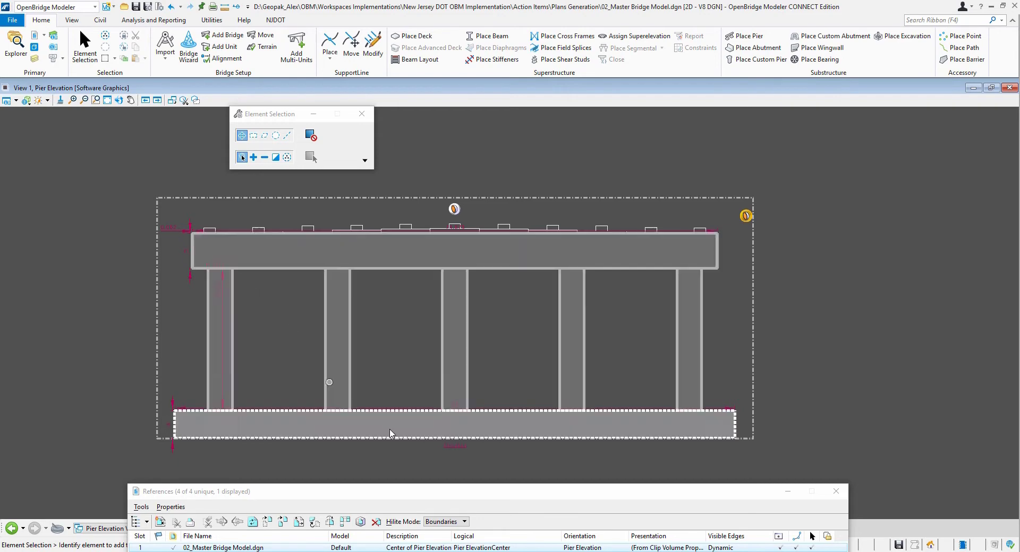
pyautogui.moveTo(505, 497); pyautogui.dragTo(488, 340)
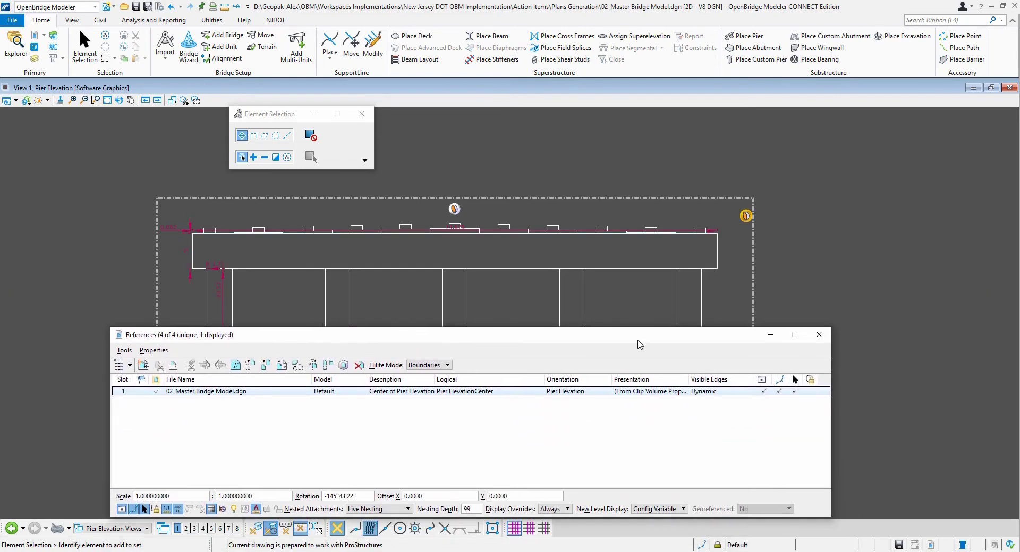
# Close the reference list and check the pier plan and elevation sheet in the Rt 35 contract plans PDF in Adobe Acrobat
pyautogui.click(819, 335)
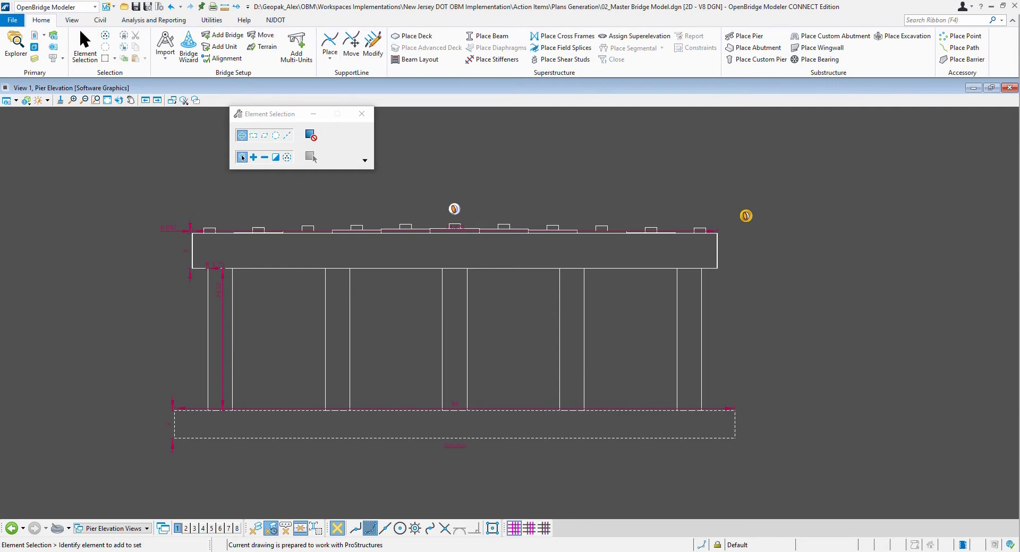
pyautogui.hotkey('alt', 'Tab')
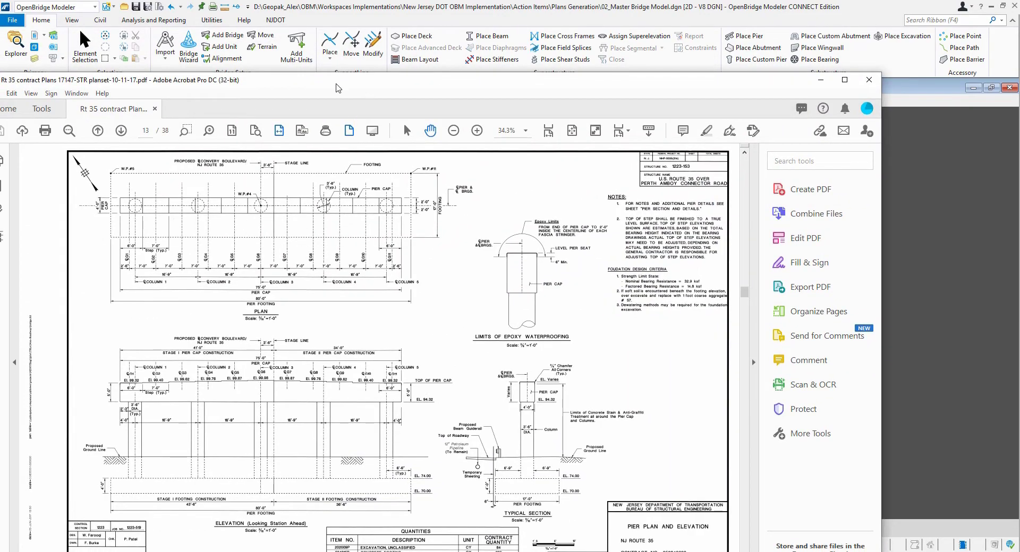
pyautogui.hotkey('alt', 'Tab')
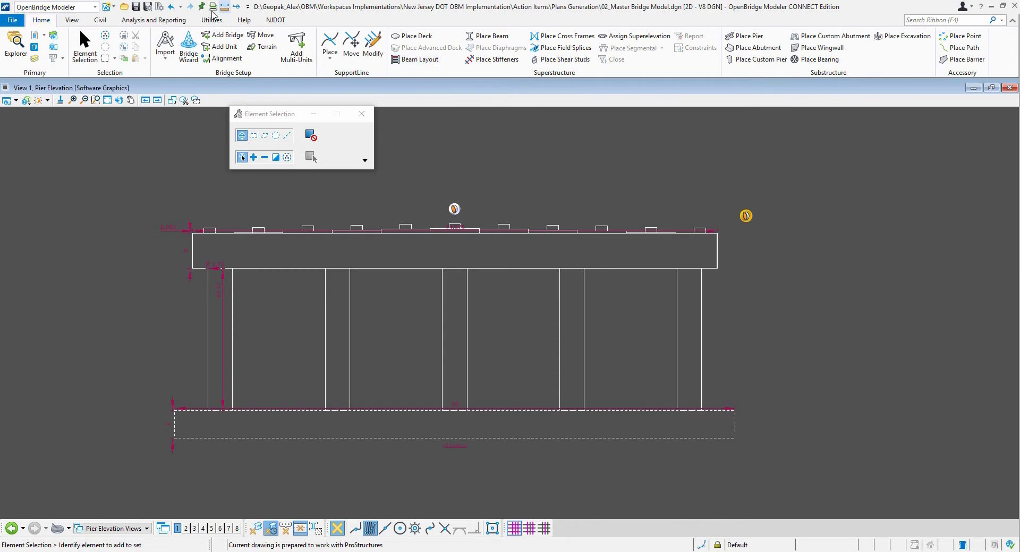
# Place a section callout with the Detail Section drawing seed across the full pier width above the cap, looking down over the pier
pyautogui.click(239, 8)
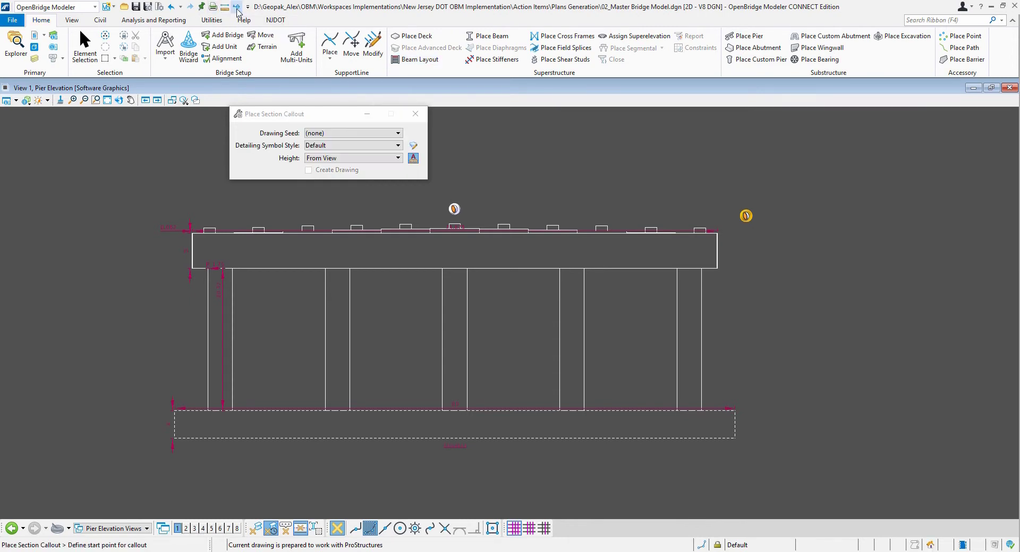
pyautogui.click(334, 135)
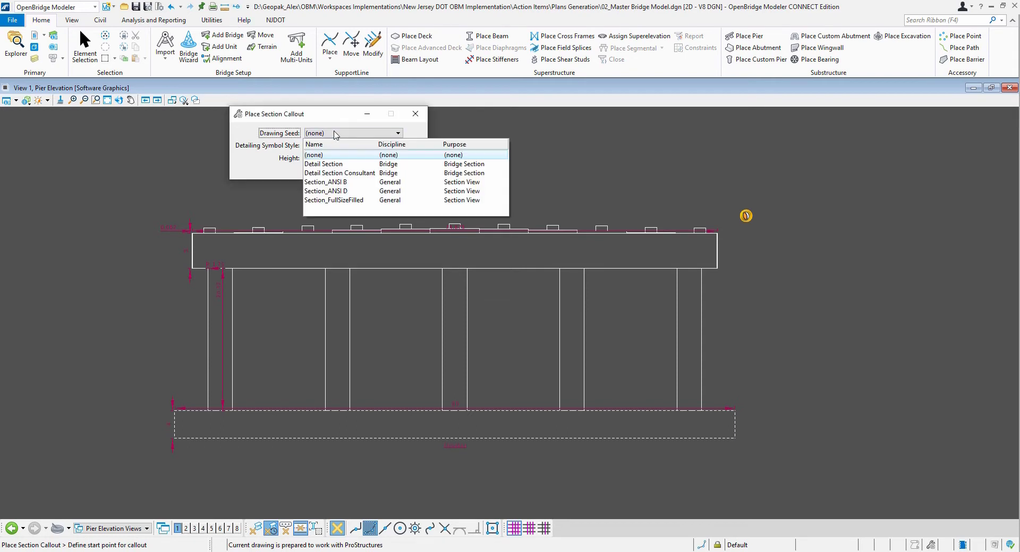
pyautogui.click(327, 166)
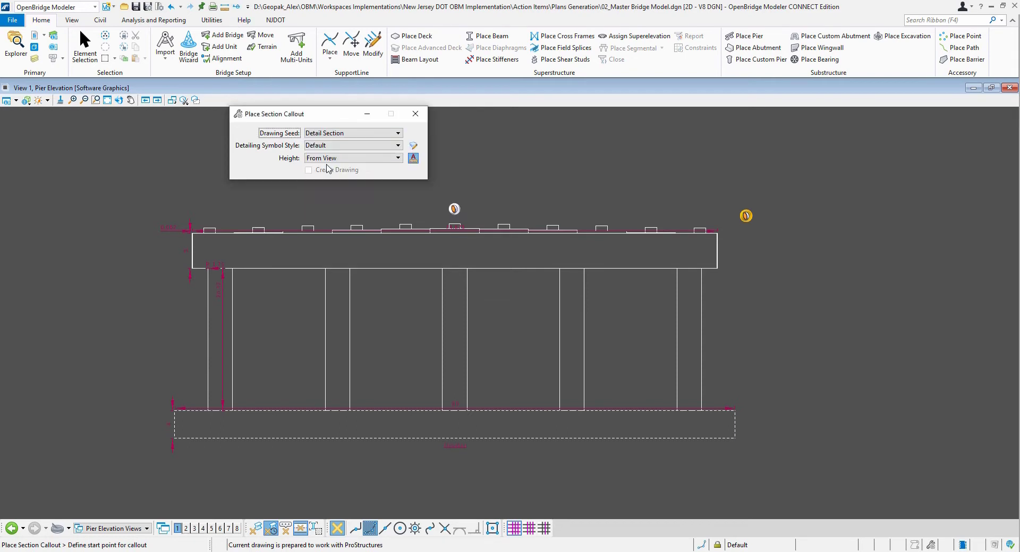
pyautogui.click(145, 187)
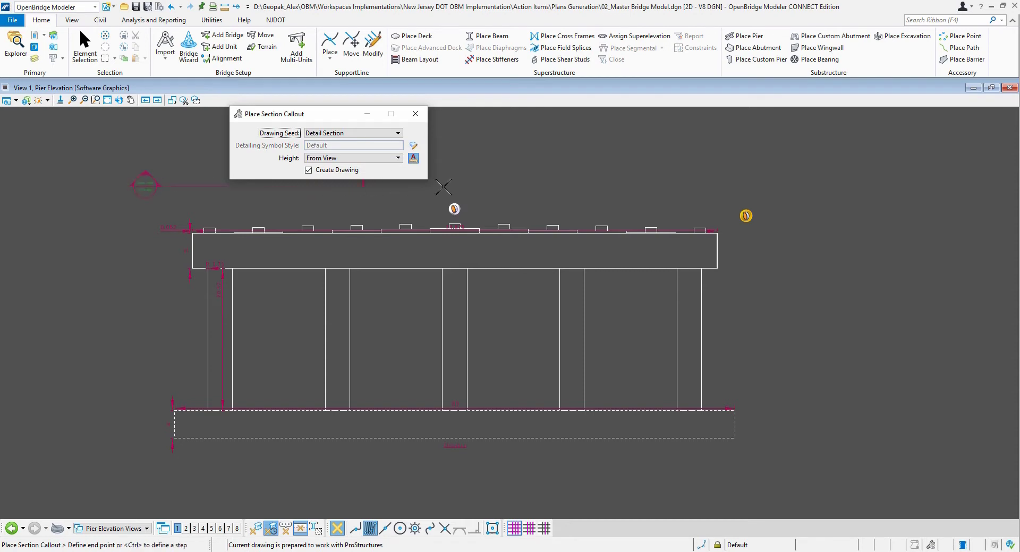
pyautogui.click(772, 184)
pyautogui.click(760, 278)
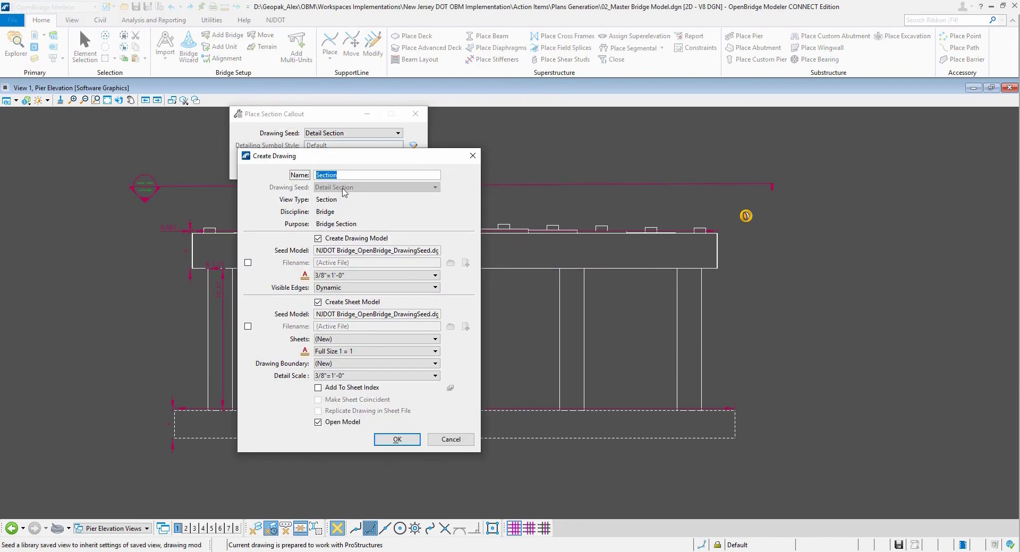
# Create the section drawing as Plan Cap with drawing model and detail scales of 3/16"=1'-0" and sheet model creation turned off
pyautogui.write('Pl')
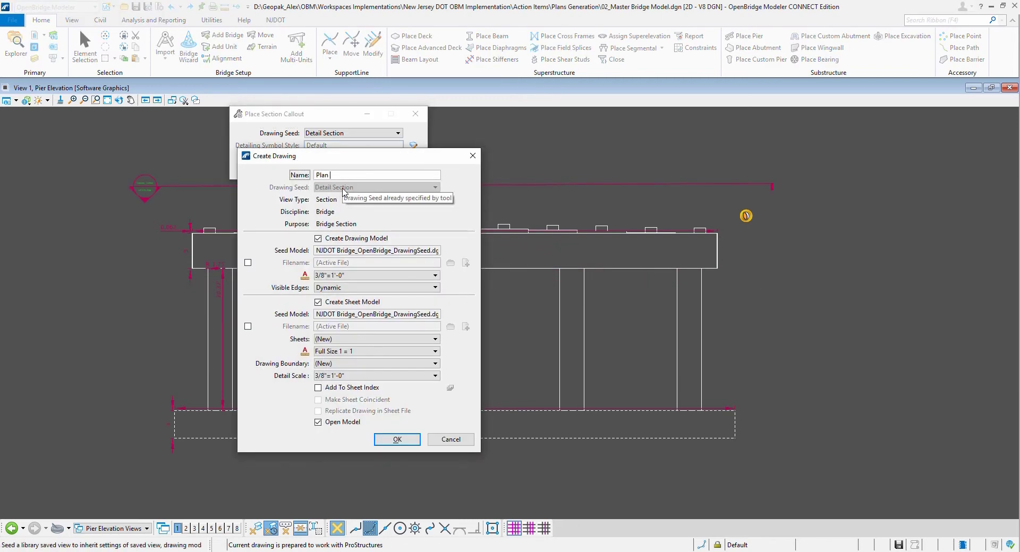
pyautogui.write('an')
pyautogui.click(344, 275)
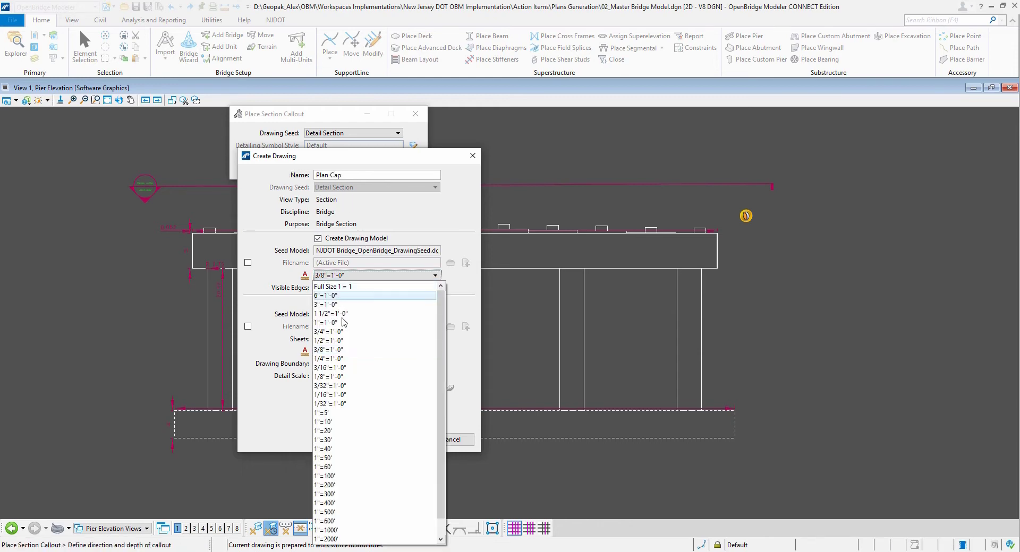
pyautogui.click(341, 368)
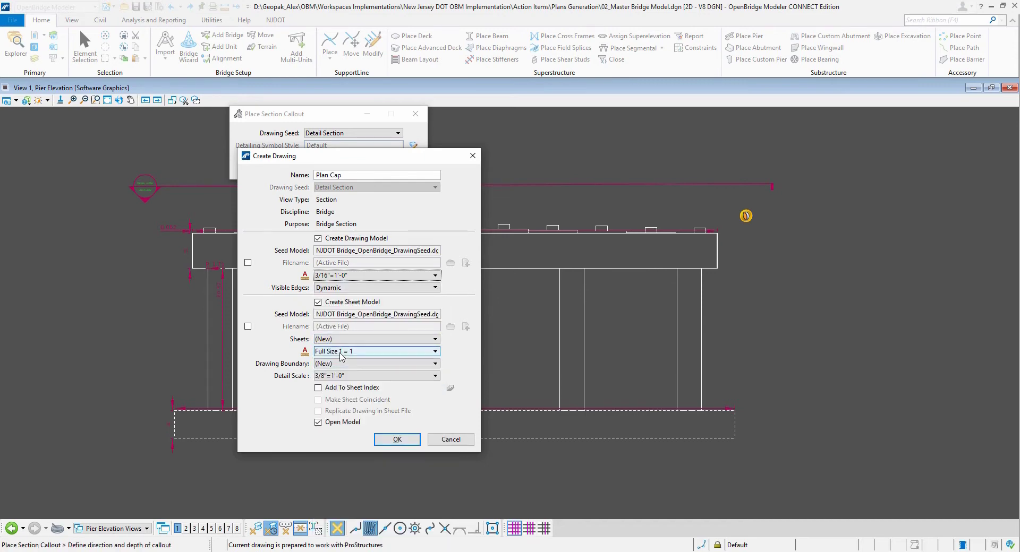
pyautogui.click(337, 377)
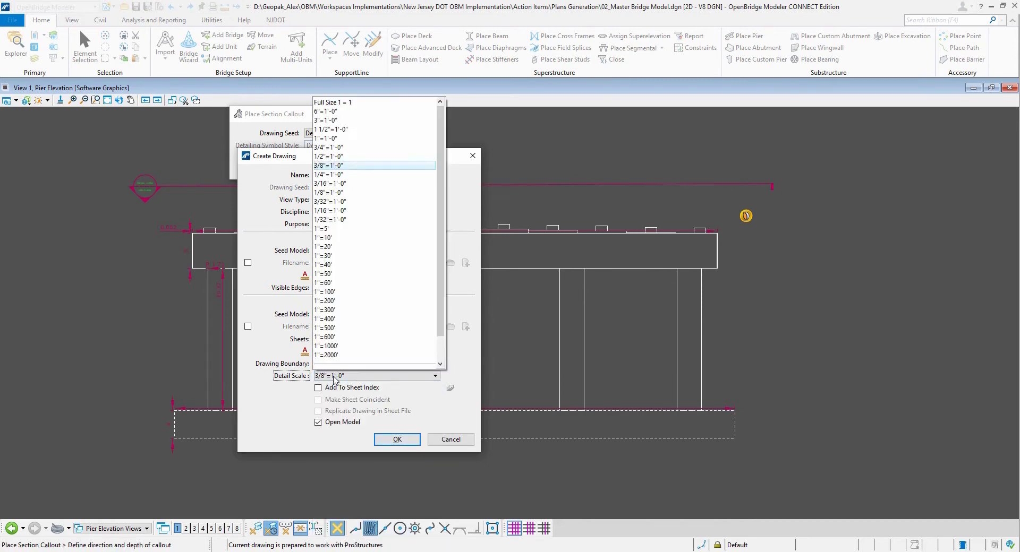
pyautogui.click(335, 183)
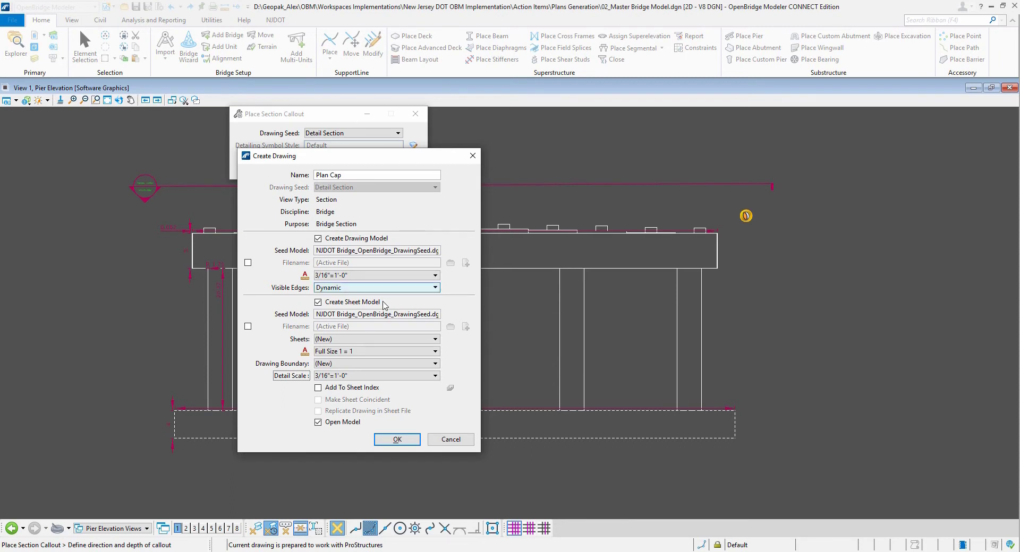
pyautogui.click(318, 302)
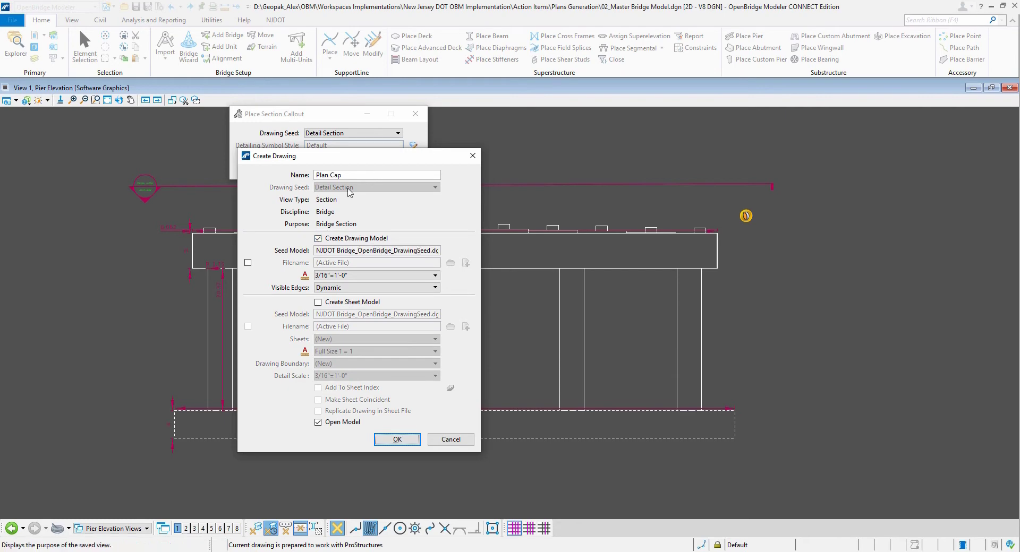
pyautogui.click(404, 437)
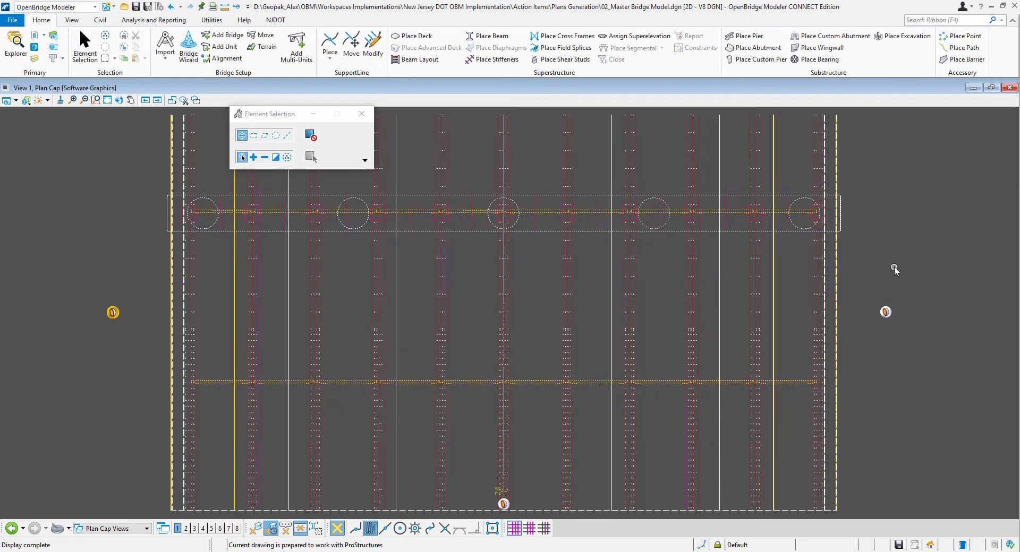
# Turn off the levels of the deck and the beams in the Plan Cap drawing
pyautogui.scroll(-2, 894, 266)
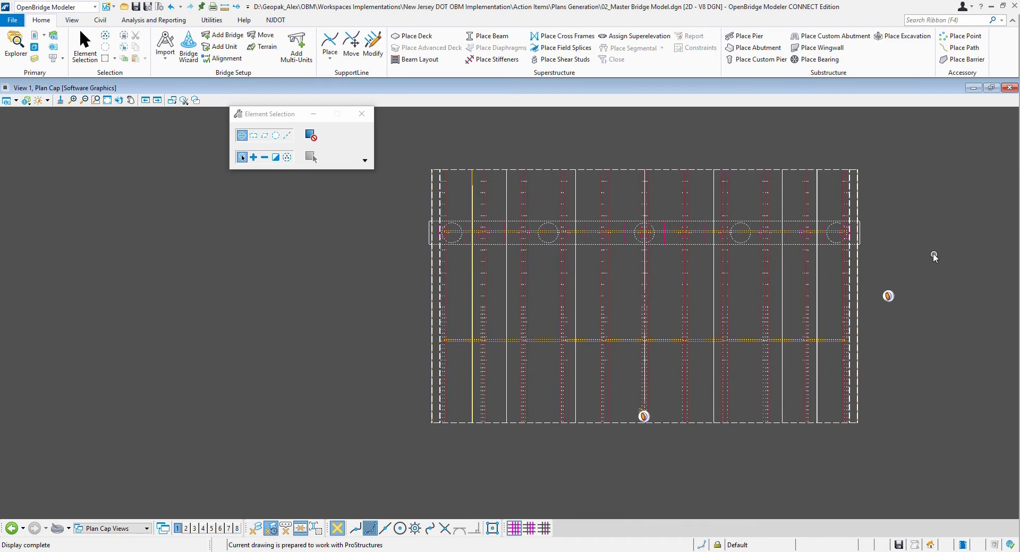
pyautogui.scroll(1, 931, 254)
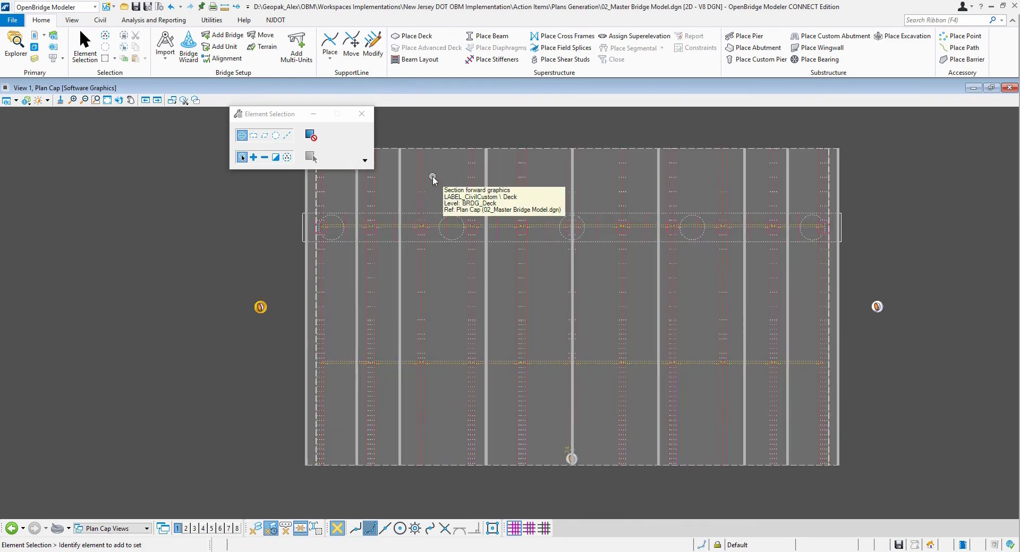
pyautogui.rightClick(459, 184)
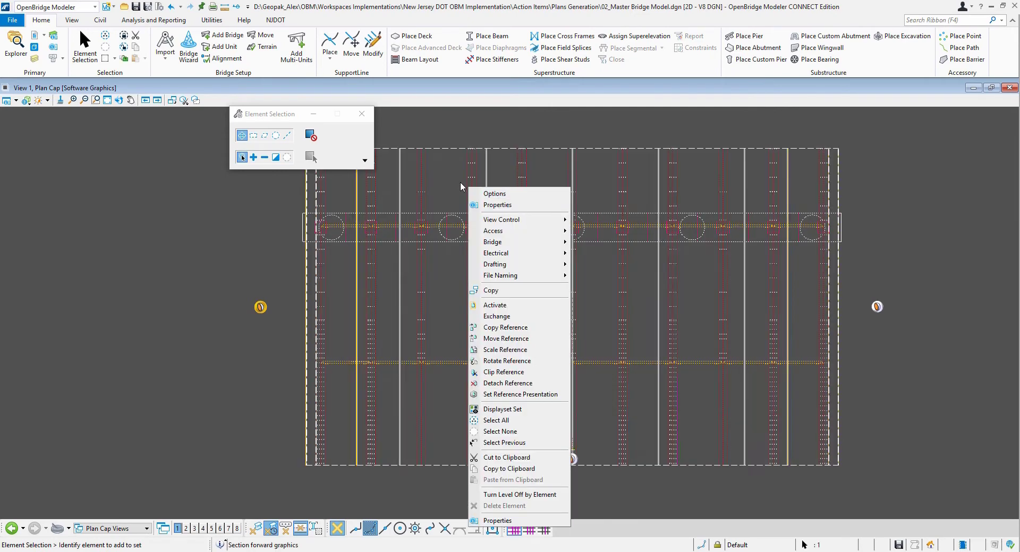
pyautogui.click(520, 494)
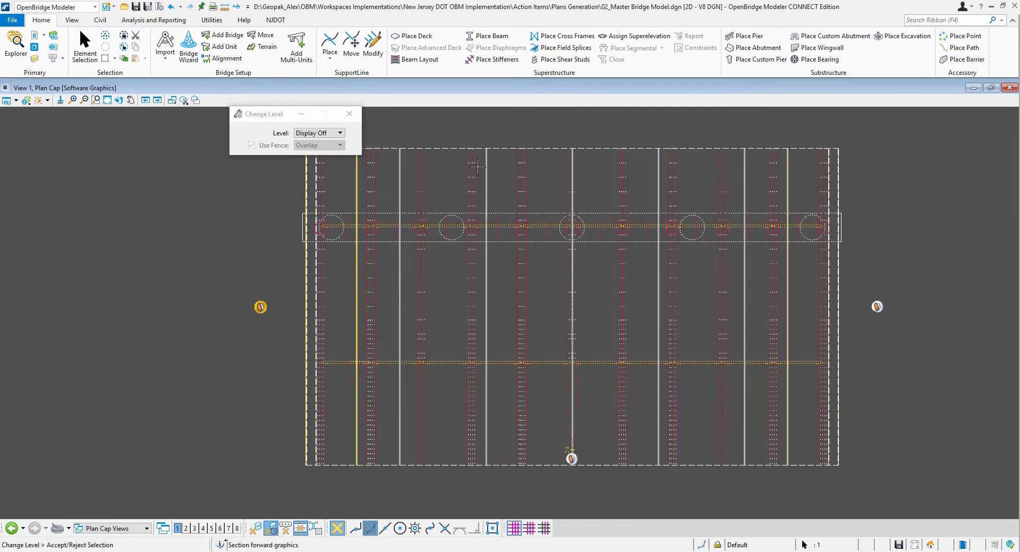
pyautogui.click(446, 147)
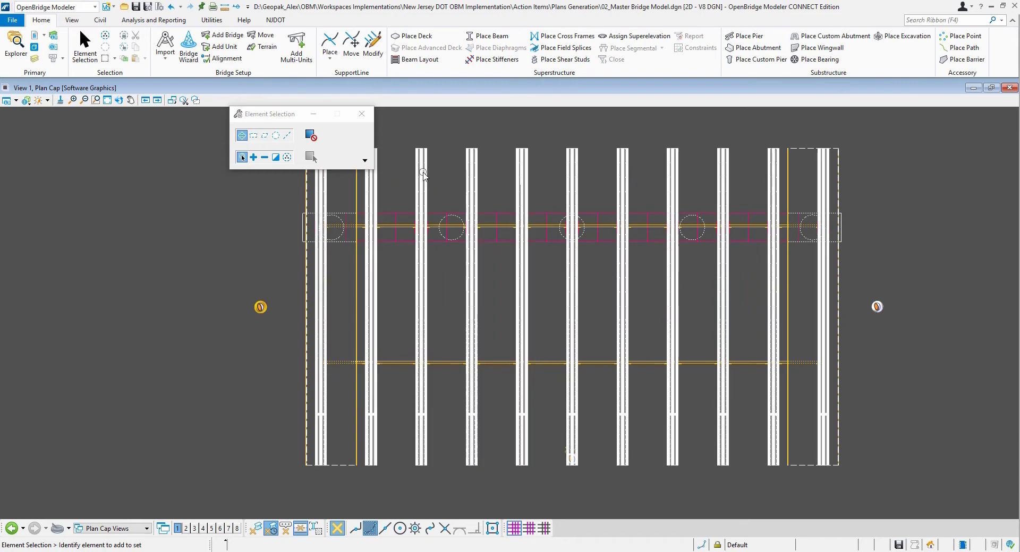
pyautogui.rightClick(428, 177)
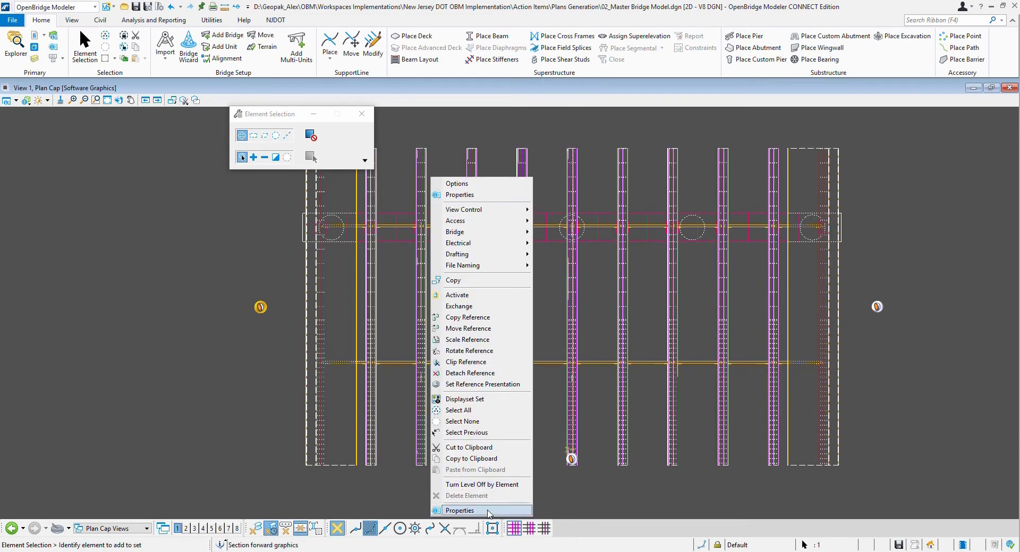
pyautogui.click(489, 485)
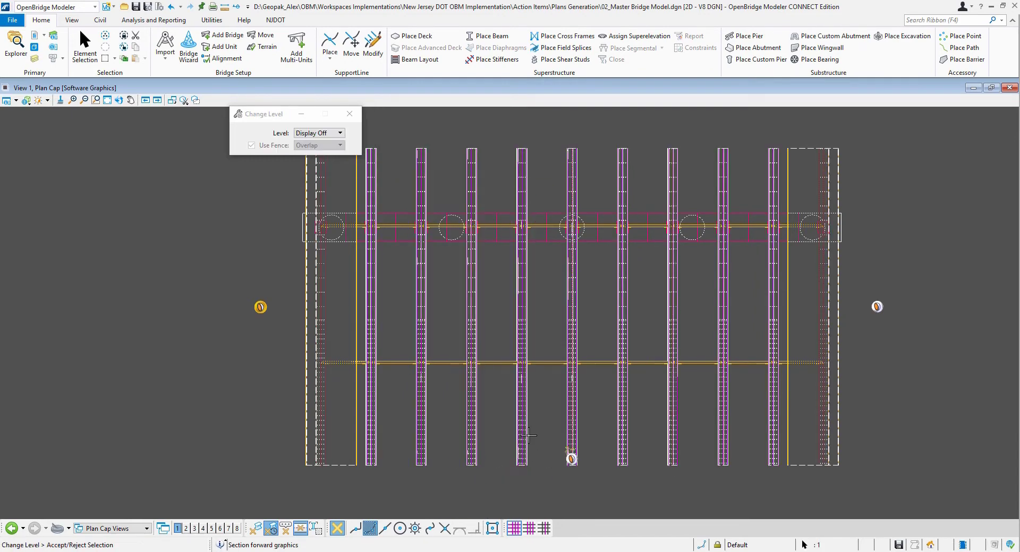
pyautogui.click(490, 340)
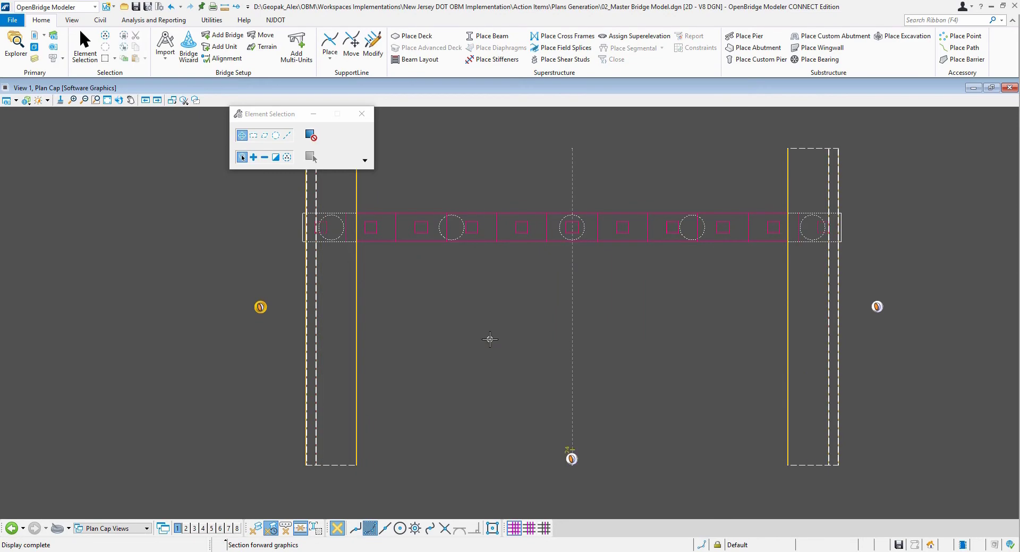
# Turn off the level of the yellow-edged strips along both outer sides of the bridge
pyautogui.rightClick(354, 286)
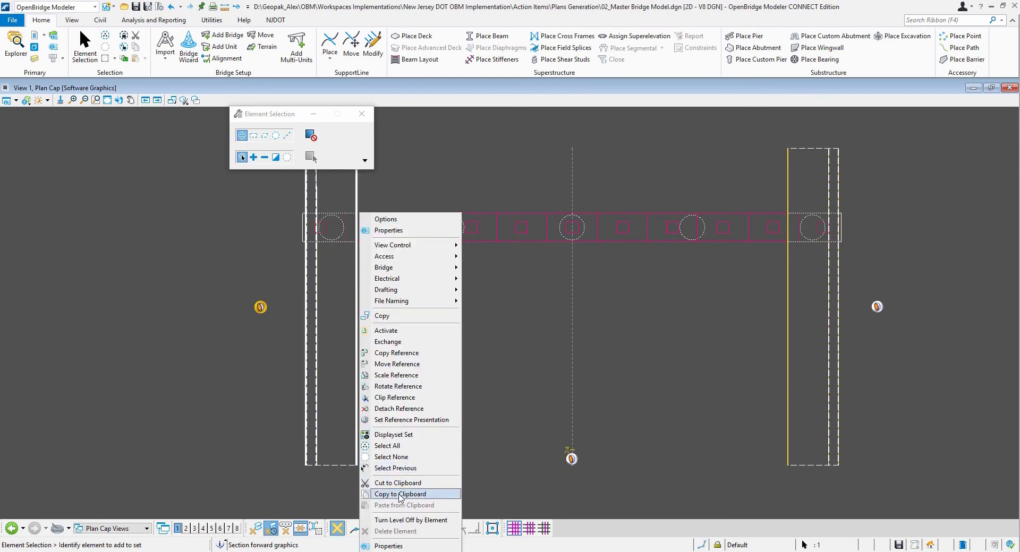
pyautogui.click(404, 520)
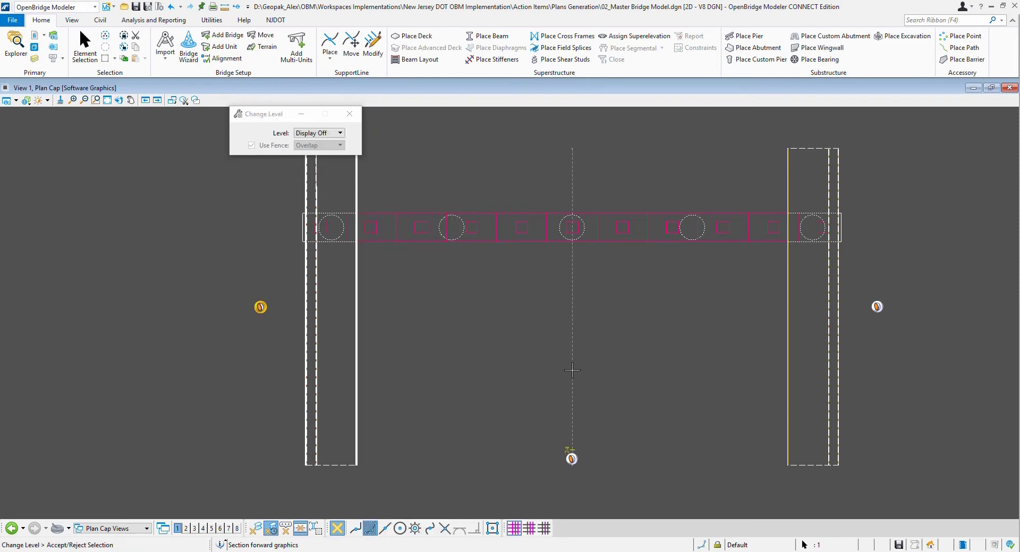
pyautogui.rightClick(783, 325)
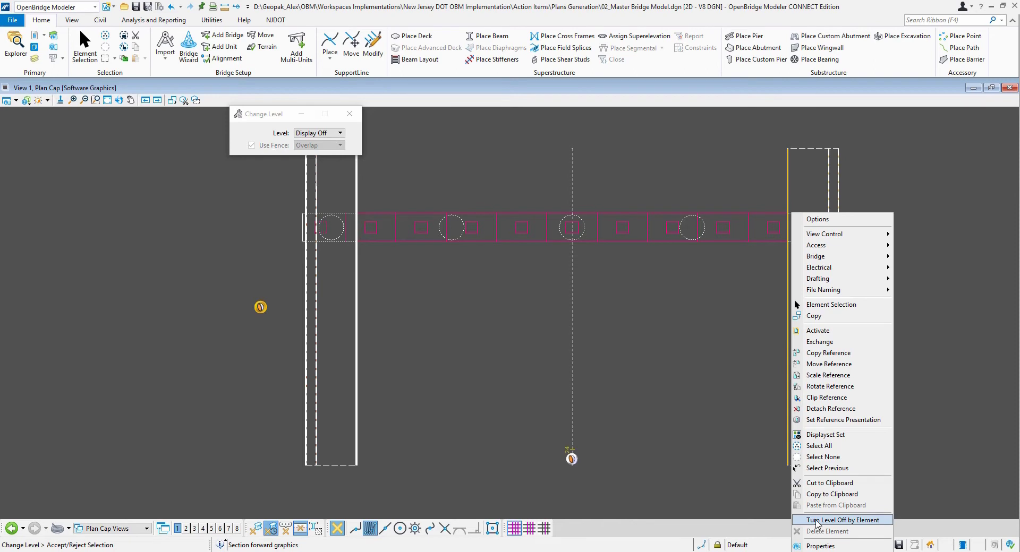
pyautogui.click(831, 520)
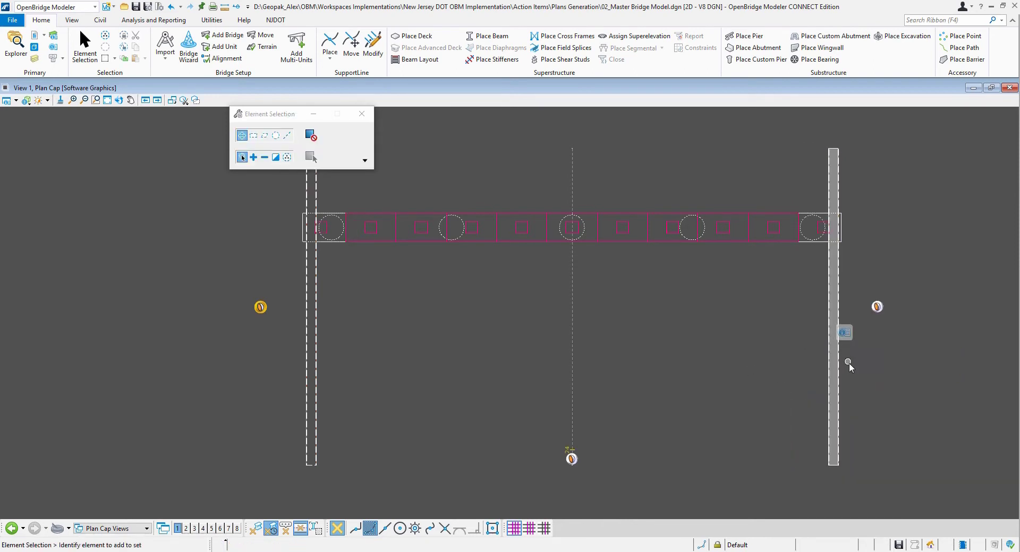
# Select the remaining outer barrier strips and the bridge centerline with a crossing line and turn off their levels
pyautogui.moveTo(876, 349); pyautogui.dragTo(267, 349)
pyautogui.click(287, 135)
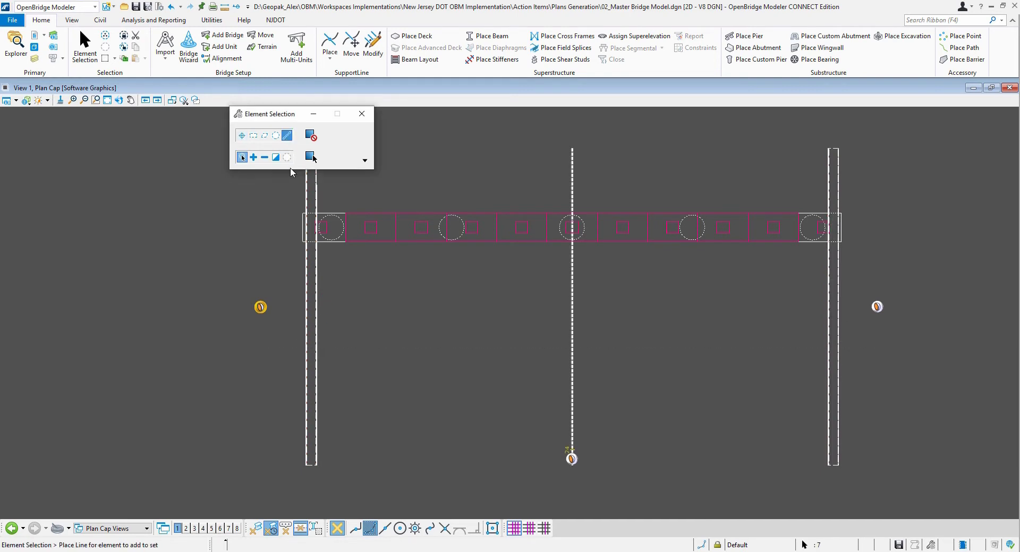
pyautogui.click(287, 349)
pyautogui.click(850, 367)
pyautogui.rightClick(840, 366)
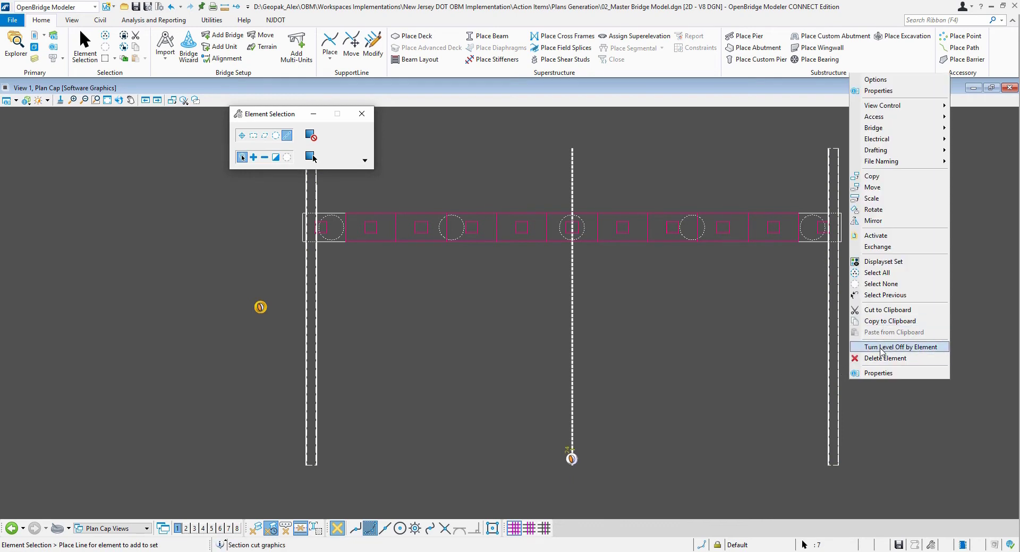
pyautogui.click(873, 348)
pyautogui.click(693, 342)
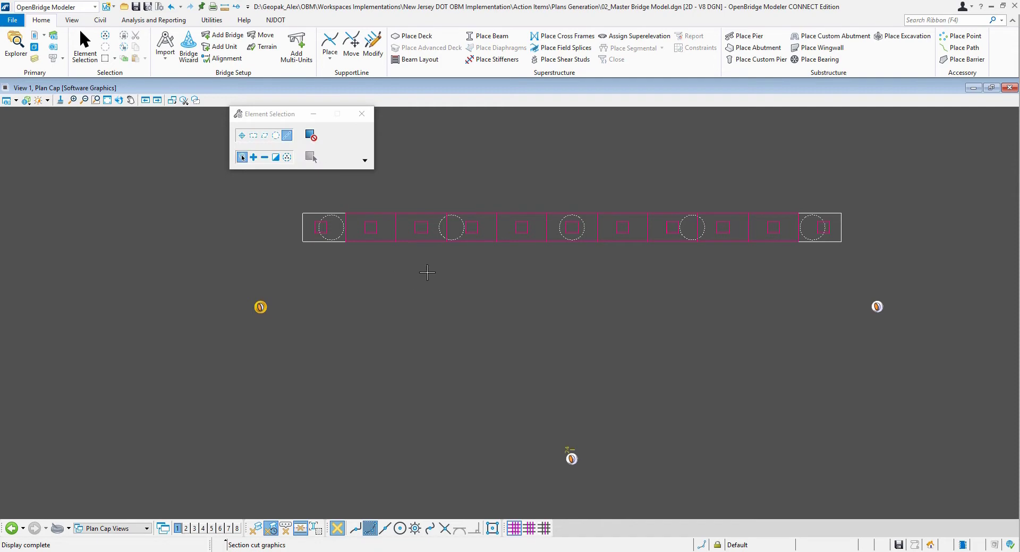
# Set the Plan Cap reference's forward clip volume display style to _Forward for Plan Elevation and apply the presentation
pyautogui.scroll(1, 428, 272)
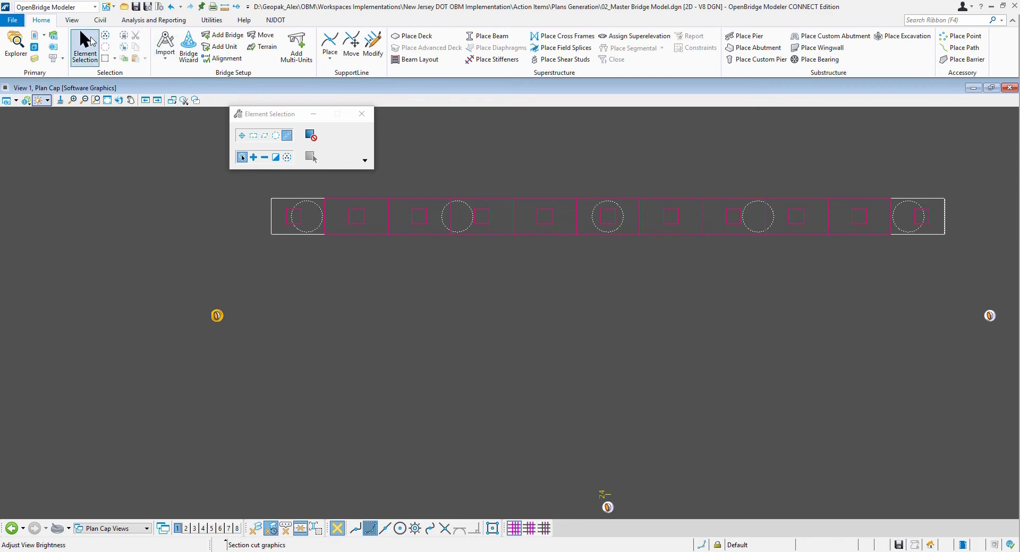
pyautogui.click(35, 37)
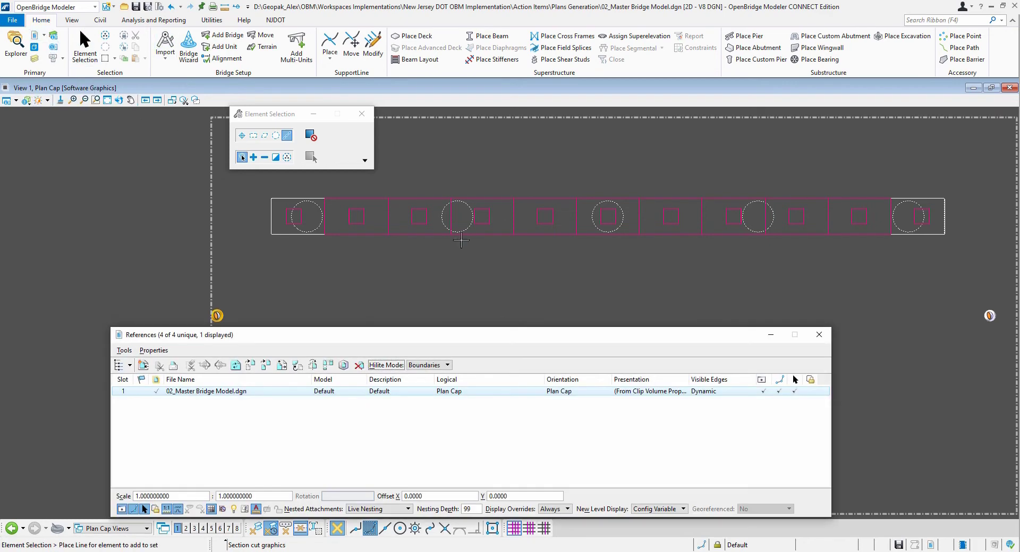
pyautogui.click(642, 392)
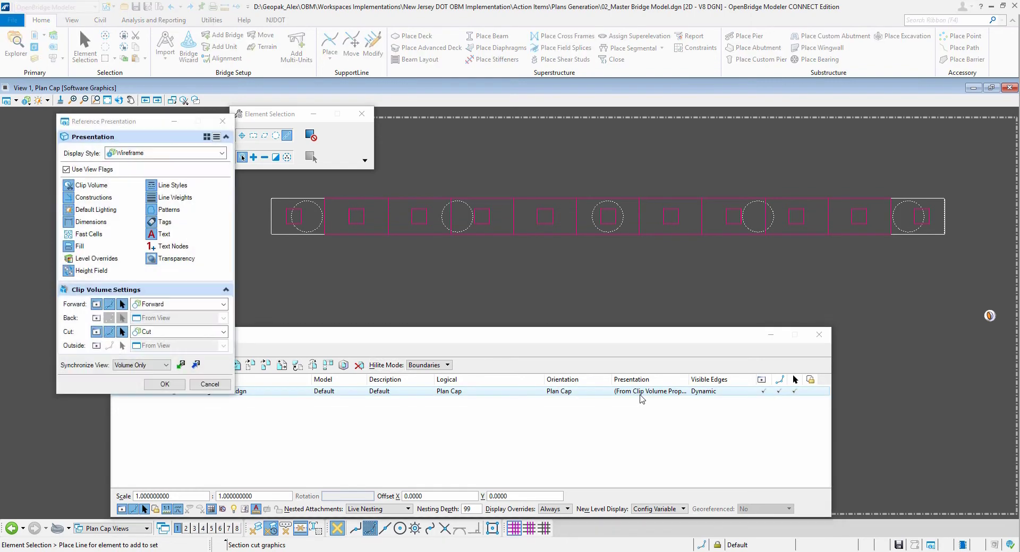
pyautogui.click(224, 305)
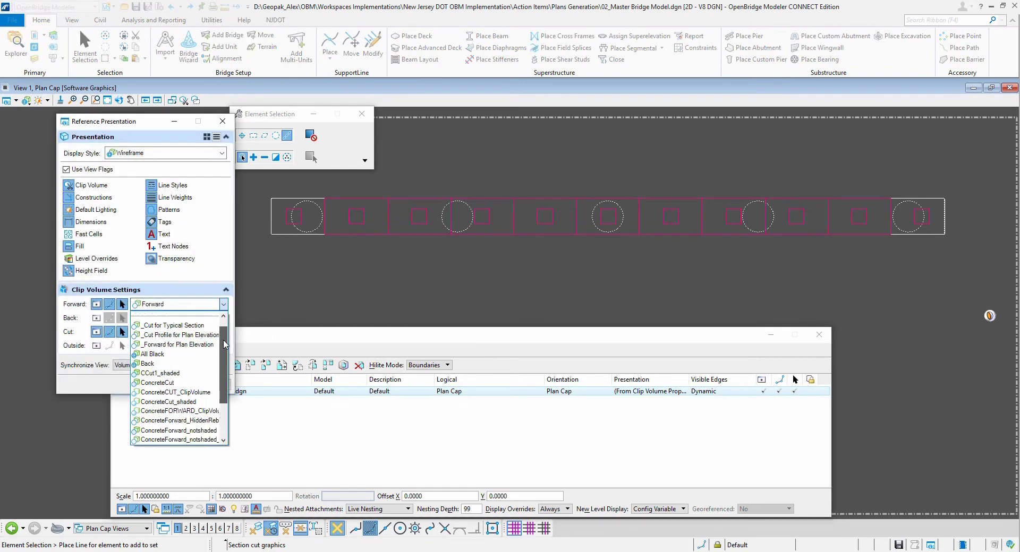
pyautogui.scroll(3, 225, 366)
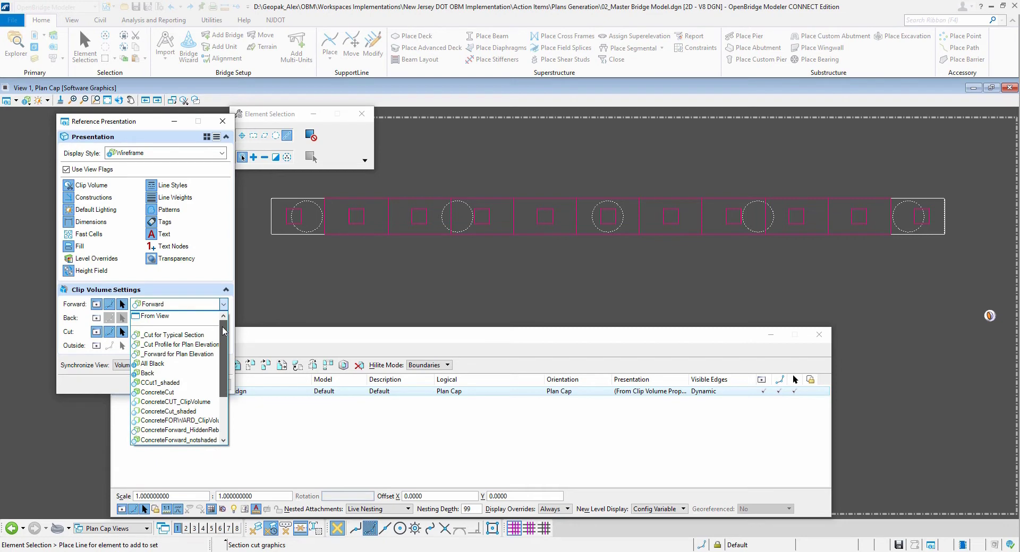
pyautogui.click(186, 354)
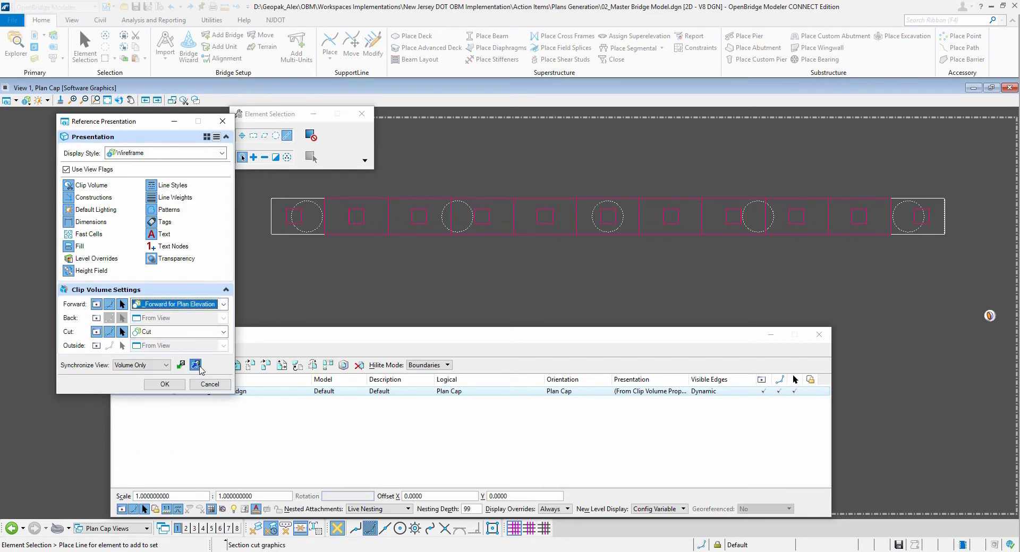
pyautogui.click(196, 365)
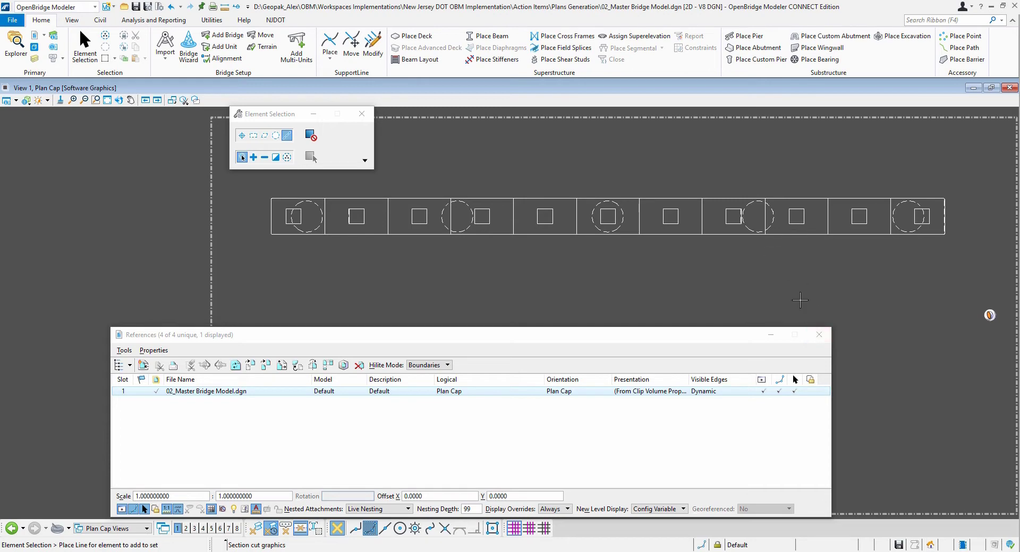
pyautogui.click(818, 345)
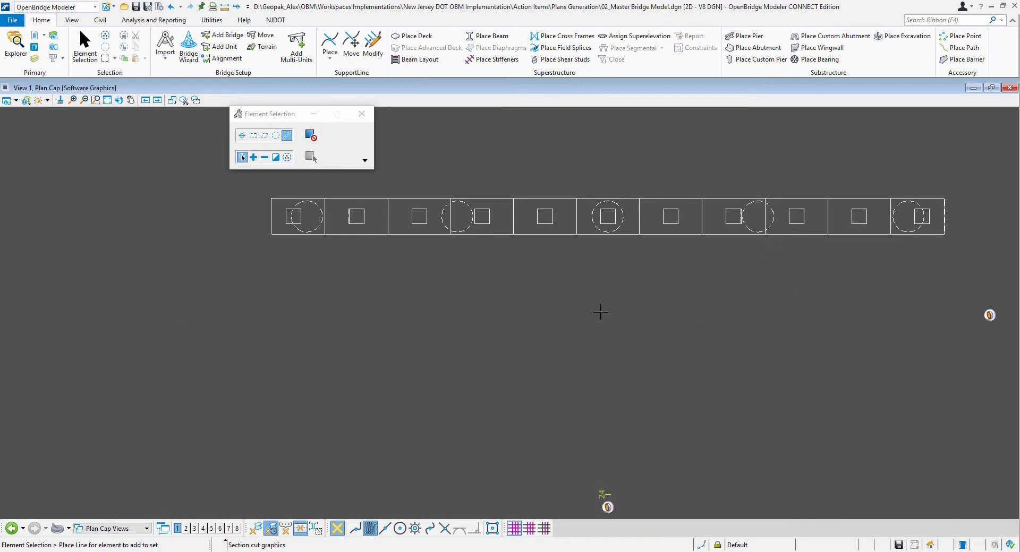
pyautogui.scroll(-1, 602, 314)
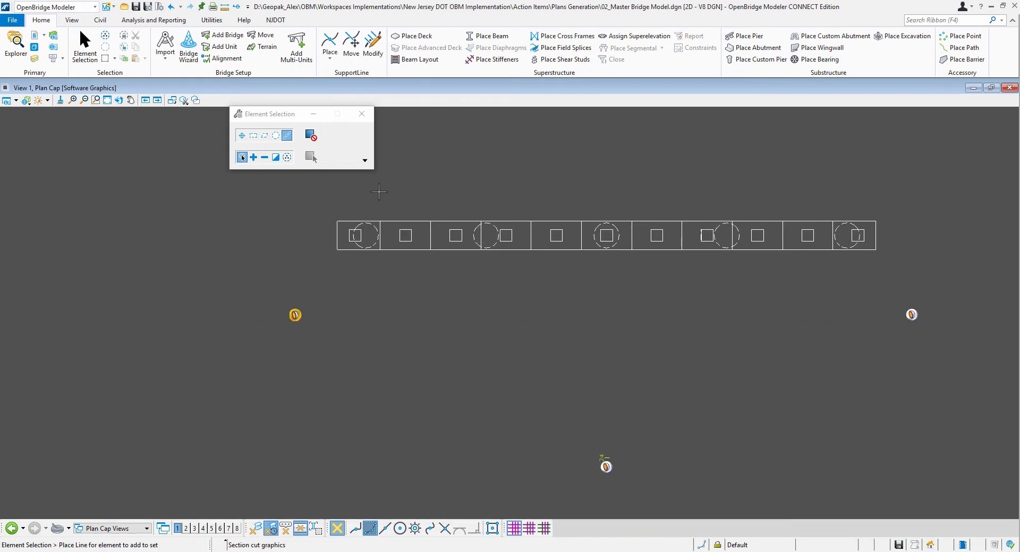
# Open the Pier Elevation [Sheet] model and bring up the list of models in the file
pyautogui.click(137, 529)
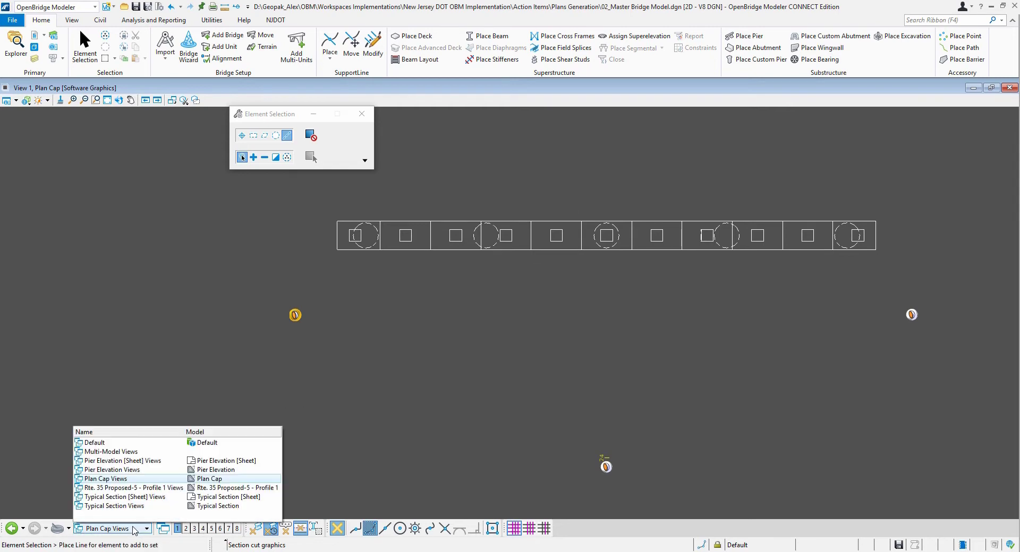
pyautogui.click(113, 461)
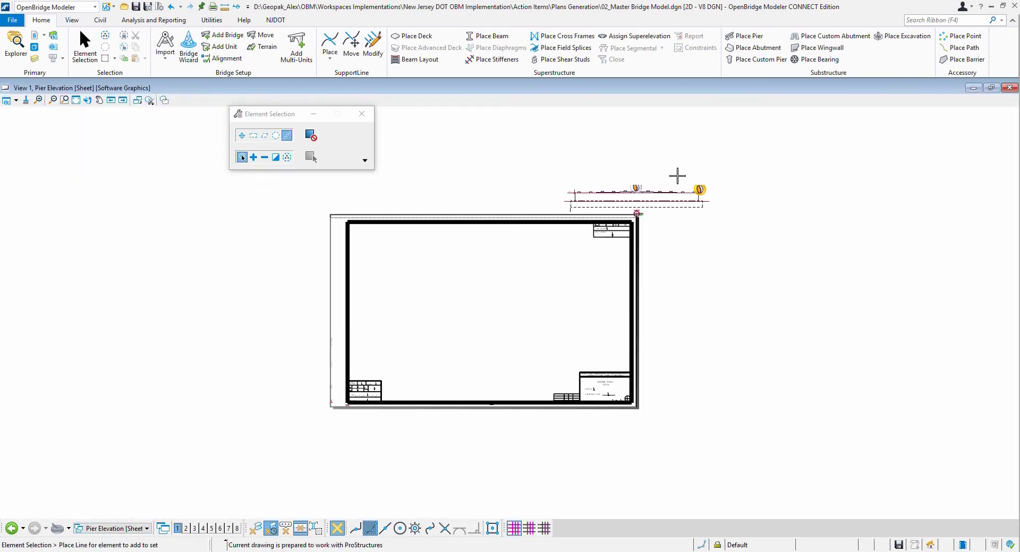
pyautogui.scroll(1, 663, 183)
pyautogui.scroll(2, 664, 183)
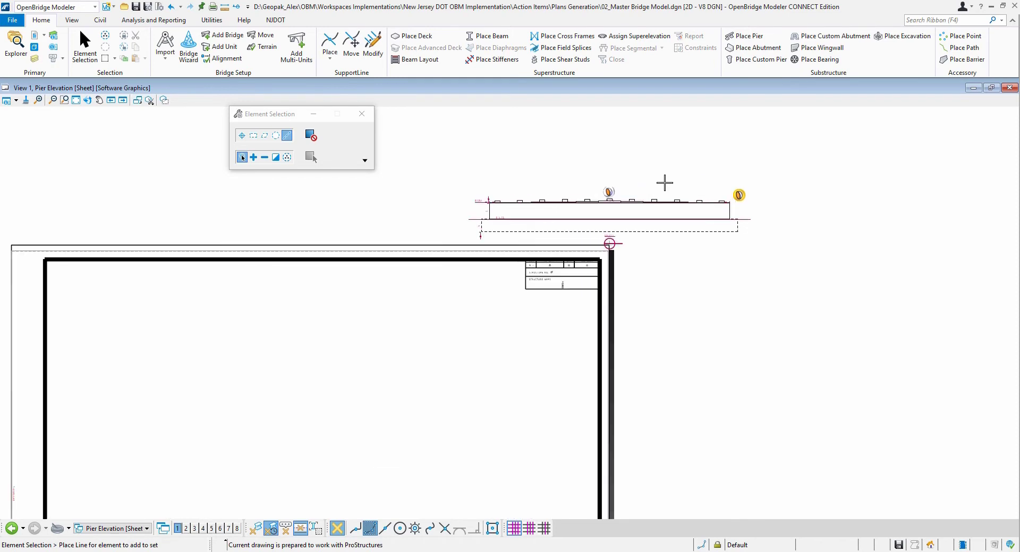
pyautogui.scroll(-1, 658, 210)
pyautogui.scroll(-1, 633, 264)
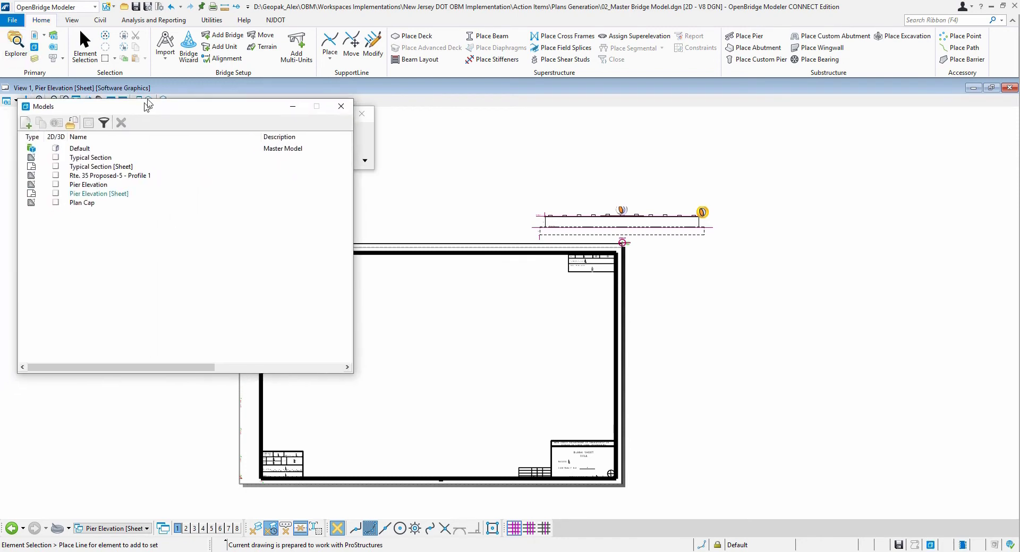
# Attach the Plan Cap model to the Pier Elevation sheet with the Recommended method, placing it in the sheet's upper left area
pyautogui.moveTo(92, 204); pyautogui.dragTo(435, 340)
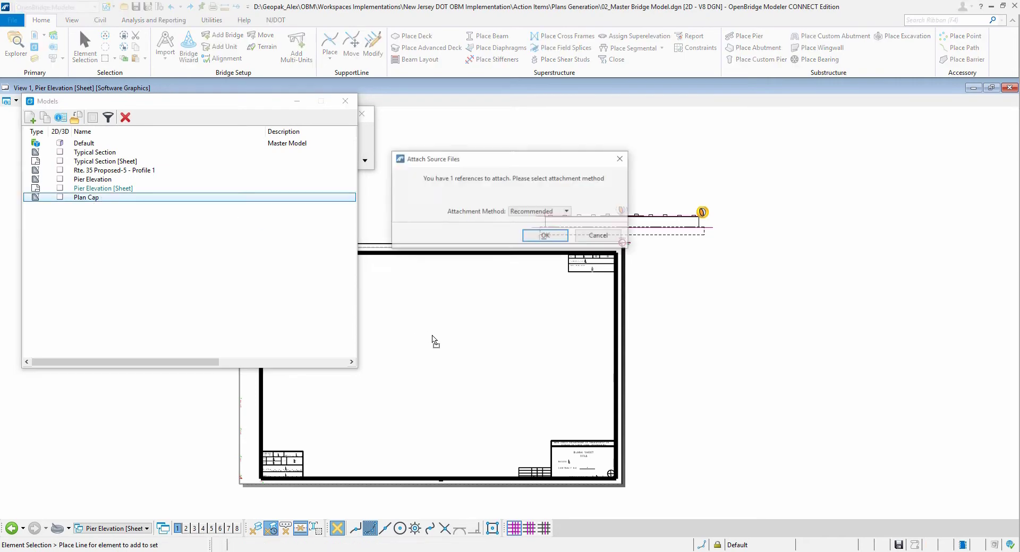
pyautogui.click(544, 235)
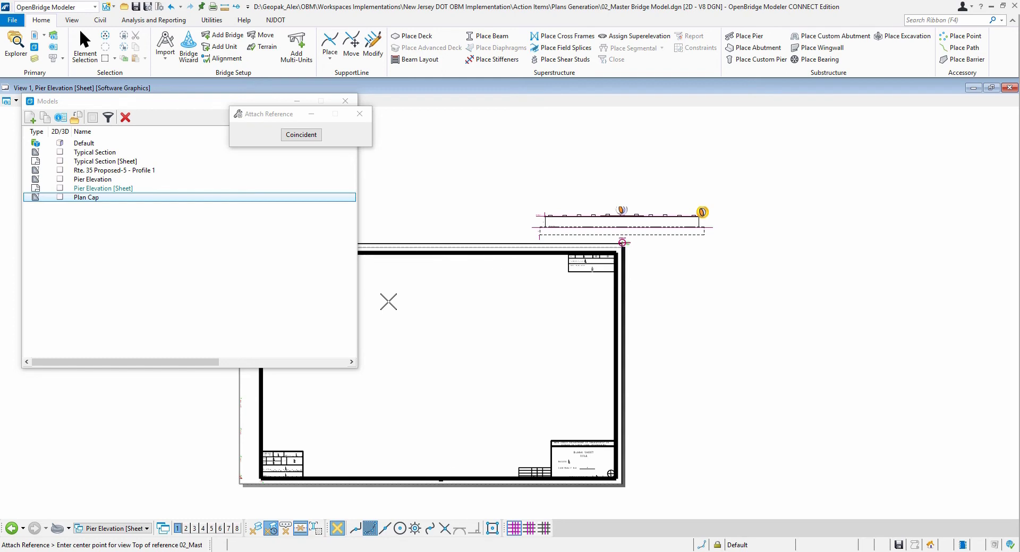
pyautogui.click(440, 298)
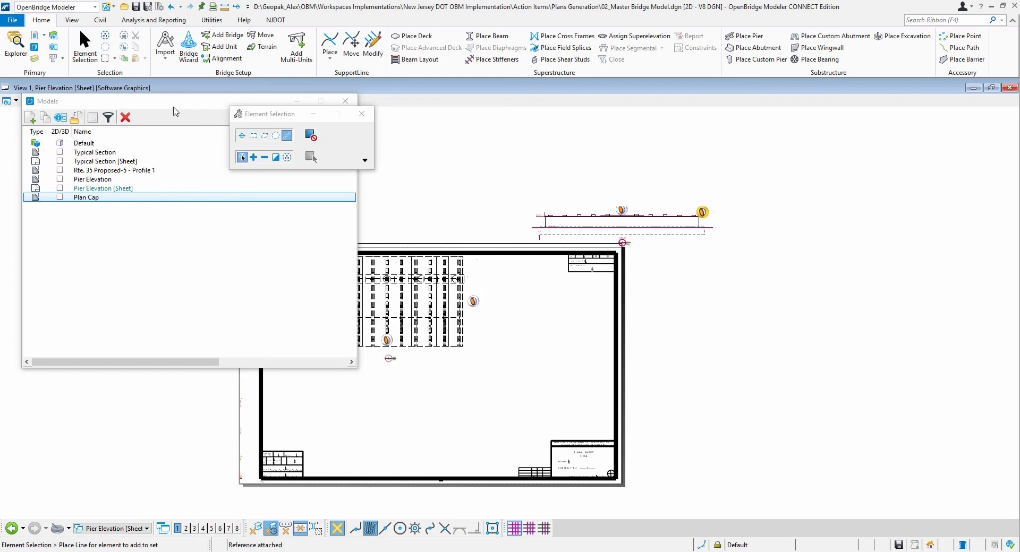
pyautogui.moveTo(176, 101); pyautogui.dragTo(128, 101)
pyautogui.click(296, 100)
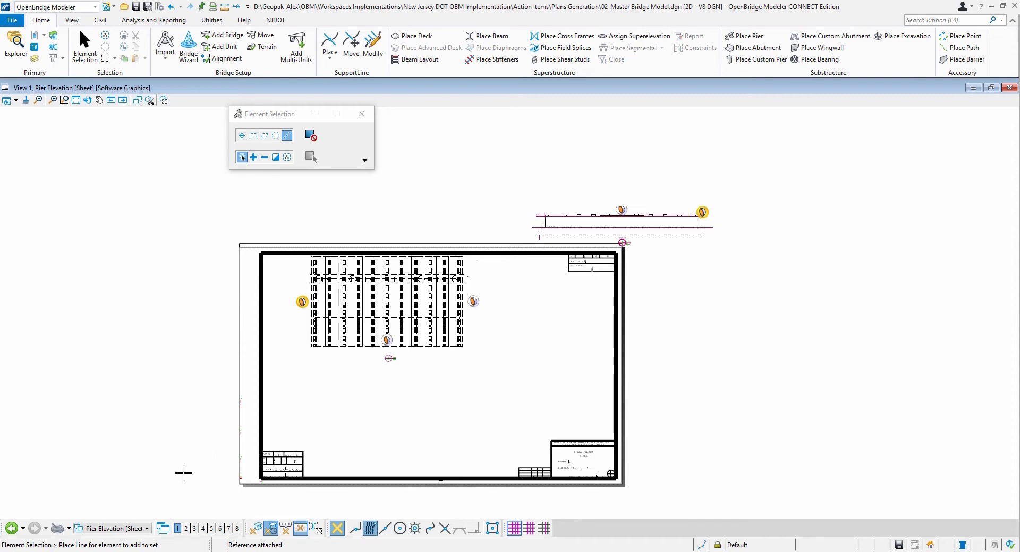
# Check the level display of the Plan Cap drawing model and return to the Pier Elevation sheet
pyautogui.click(123, 530)
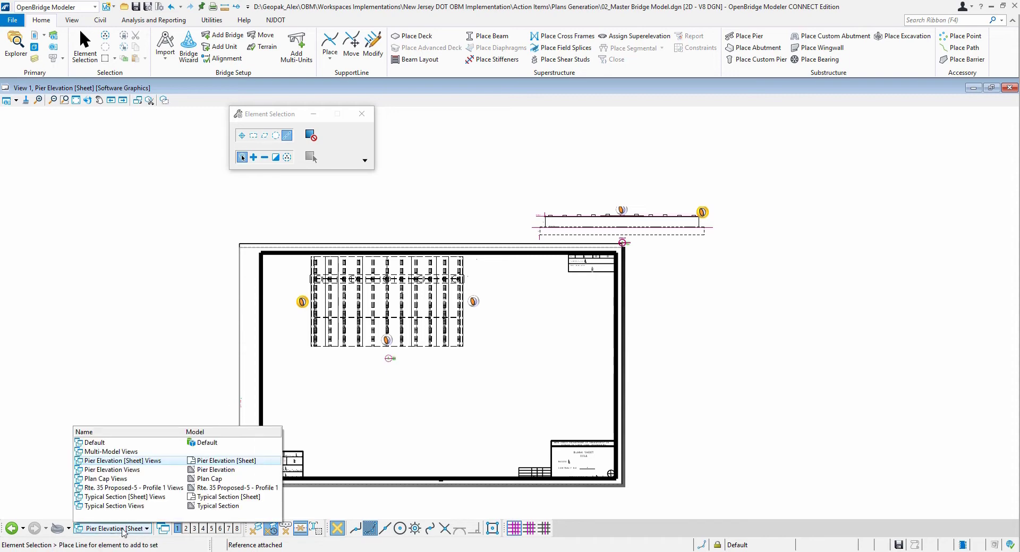
pyautogui.click(117, 478)
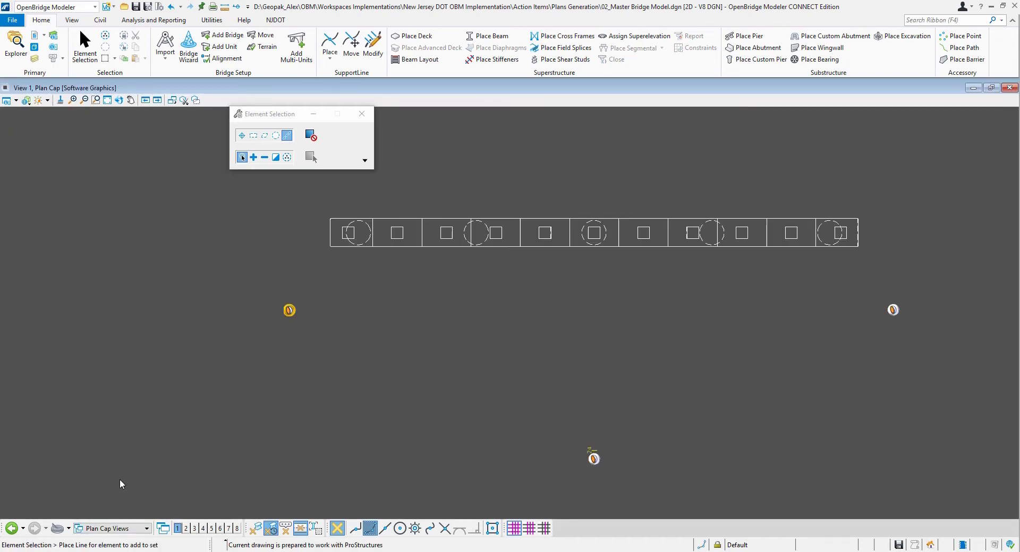
pyautogui.click(113, 528)
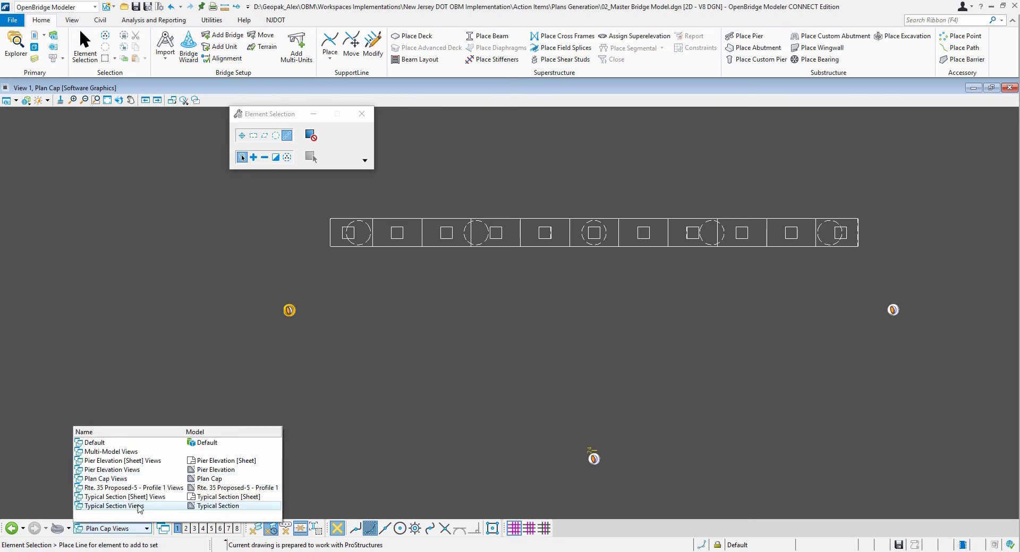
pyautogui.click(146, 459)
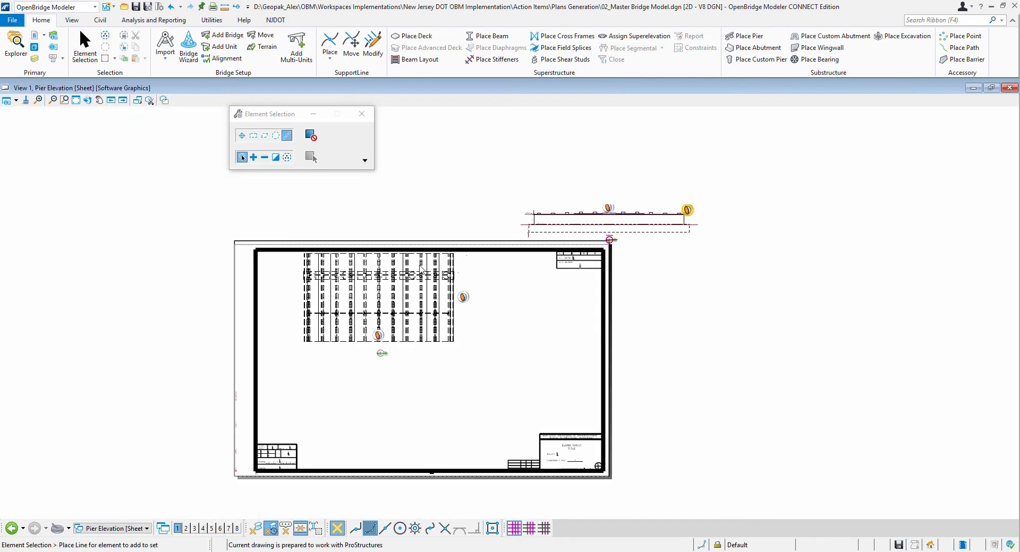
pyautogui.click(36, 37)
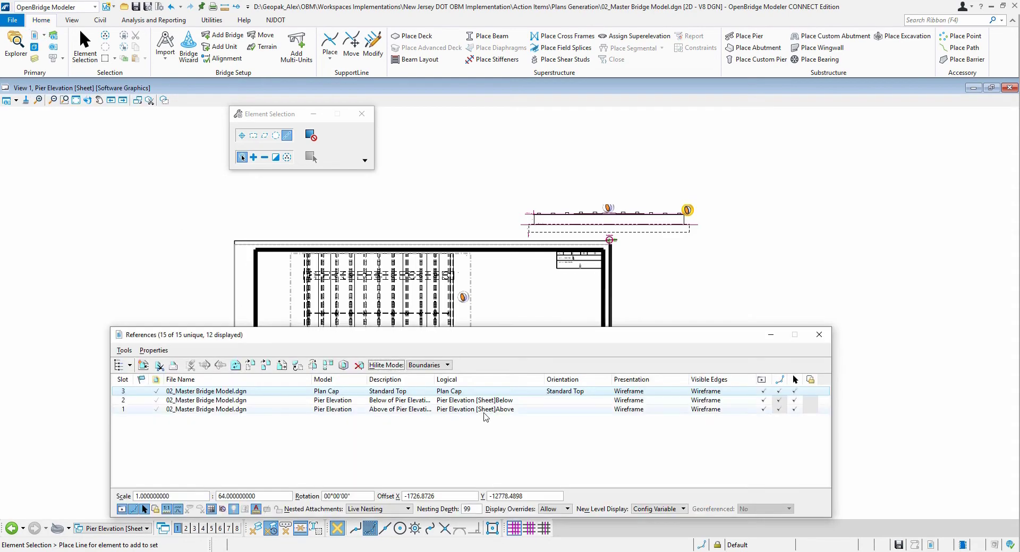
pyautogui.click(629, 393)
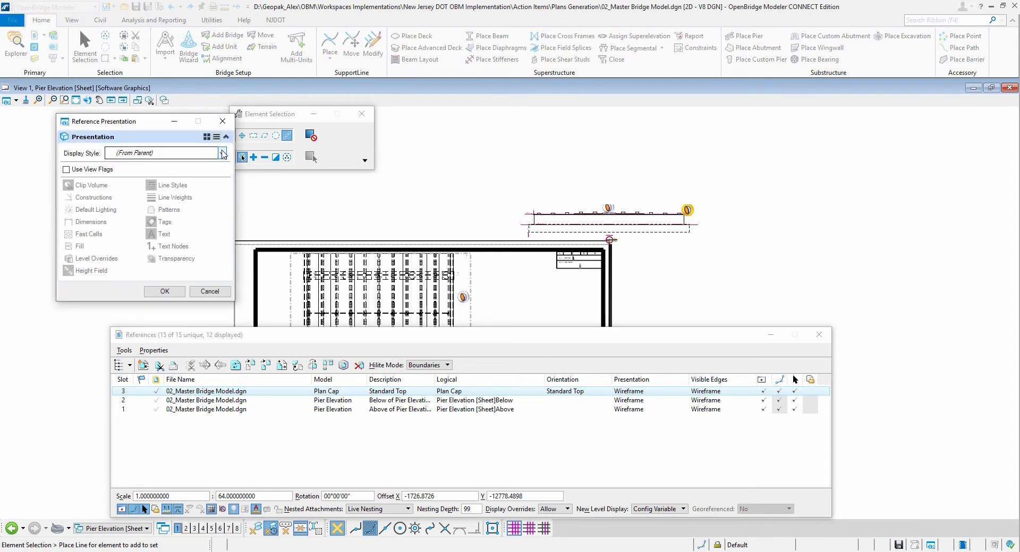
pyautogui.click(223, 153)
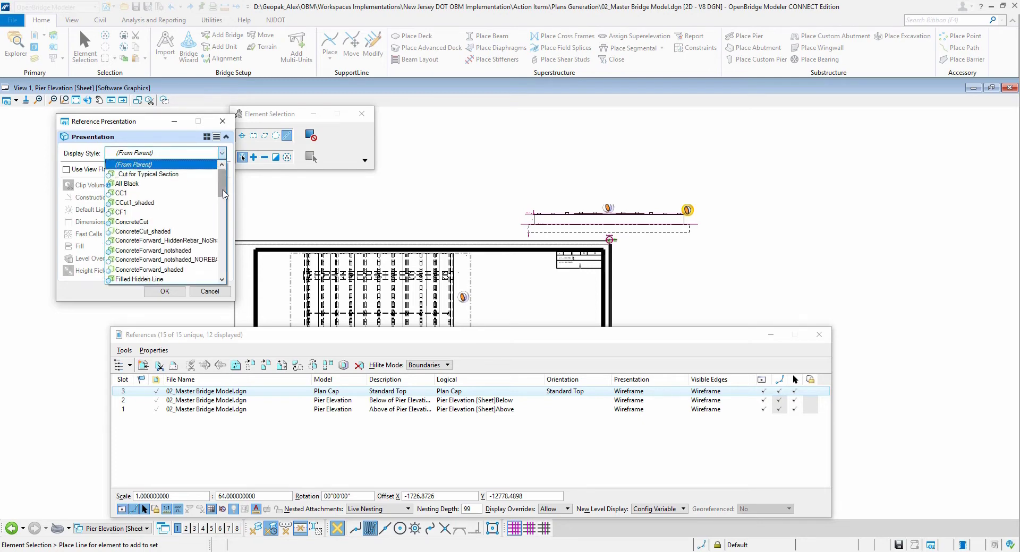
pyautogui.moveTo(223, 195); pyautogui.dragTo(226, 285)
pyautogui.scroll(6, 221, 283)
pyautogui.click(221, 287)
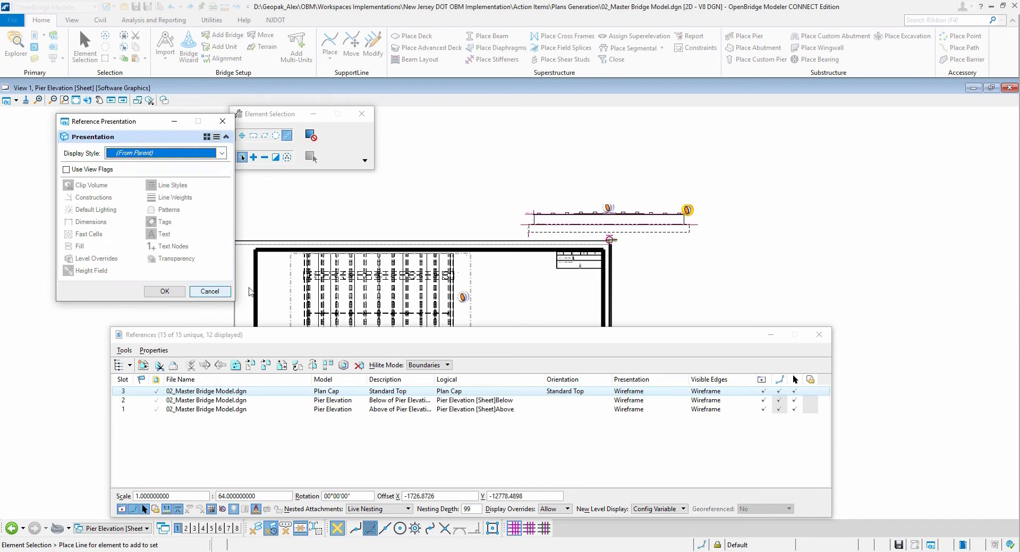
pyautogui.click(220, 293)
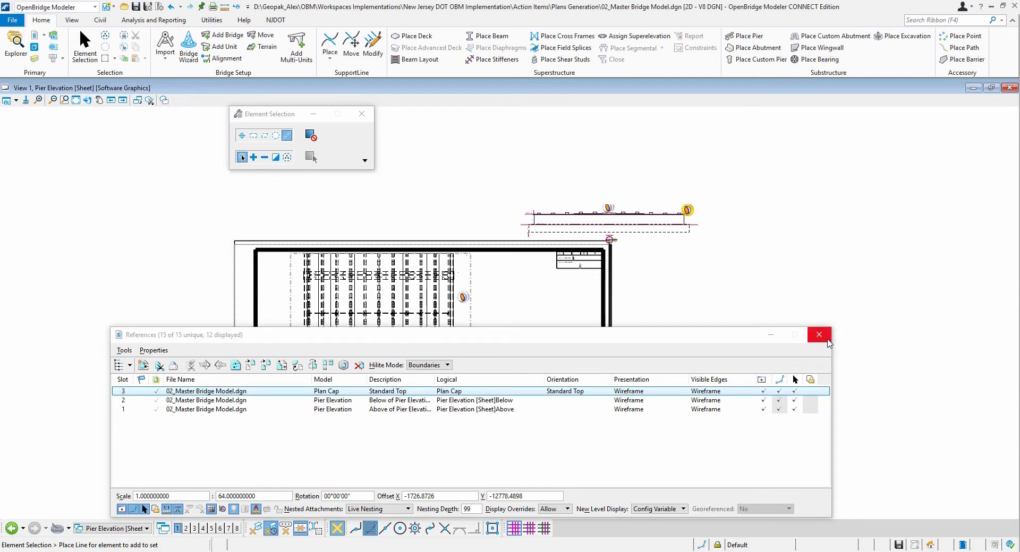
pyautogui.click(818, 335)
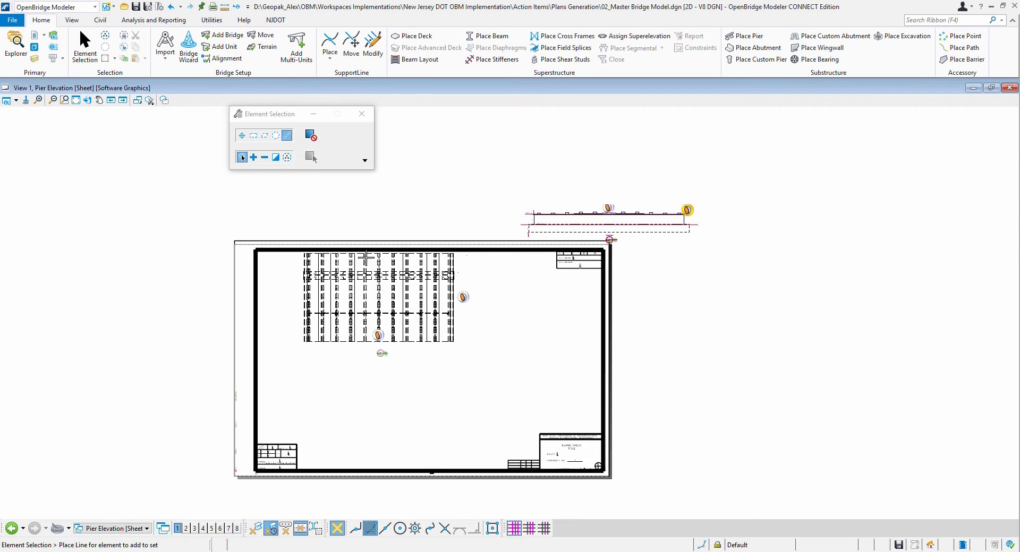
pyautogui.scroll(1, 366, 257)
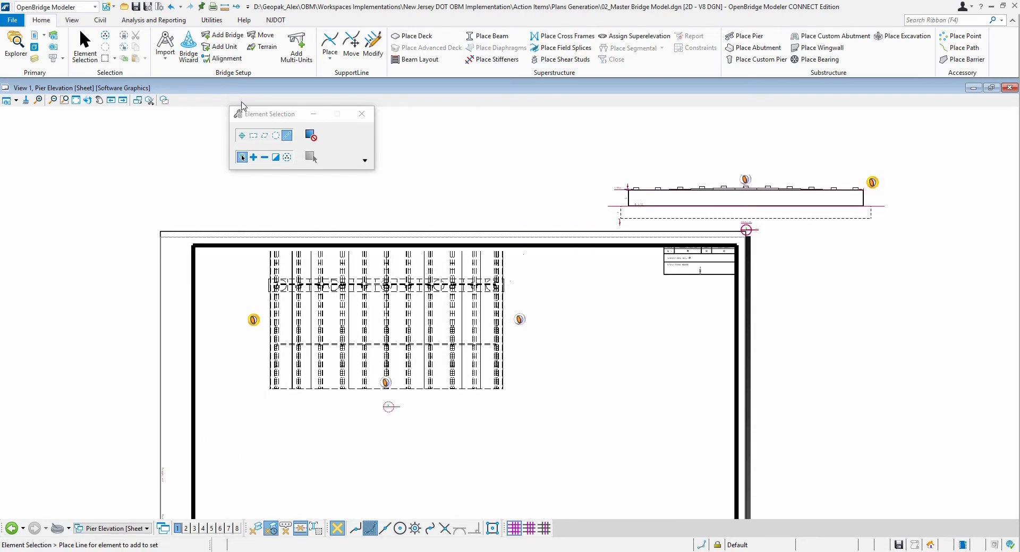
pyautogui.click(35, 36)
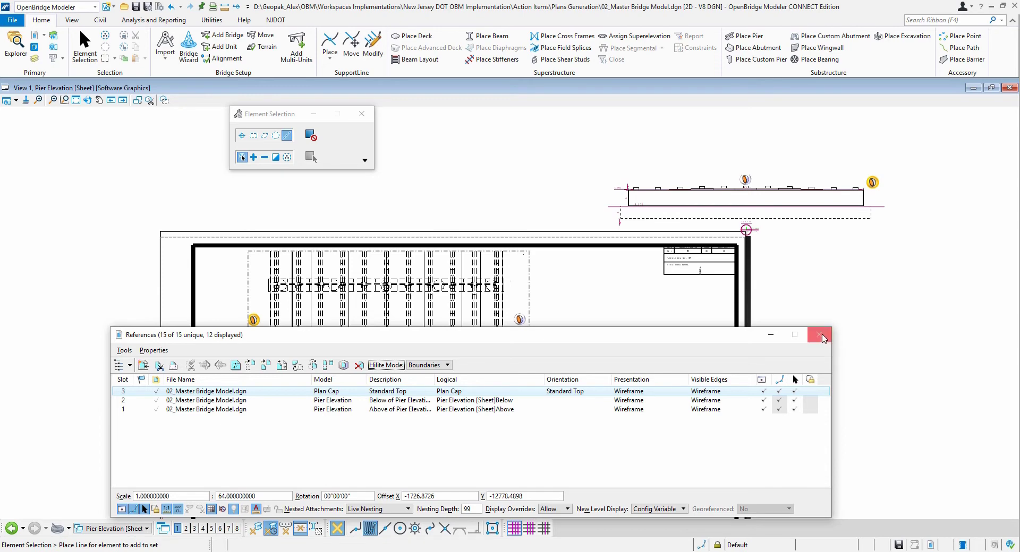
pyautogui.click(819, 334)
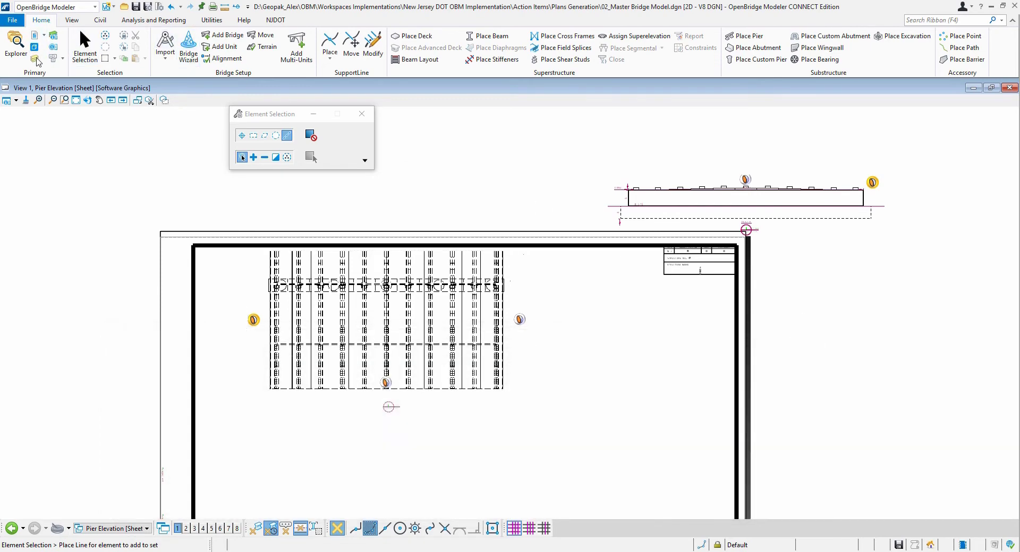
# Switch from the OpenBridge Modeler workflow to the Drawing workflow and show its general editing tools
pyautogui.click(44, 8)
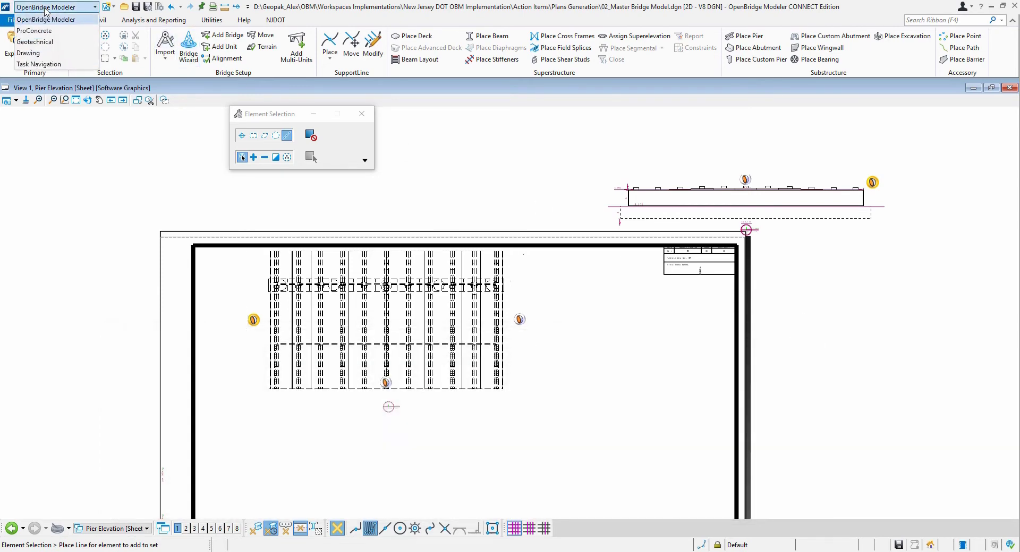
pyautogui.click(35, 57)
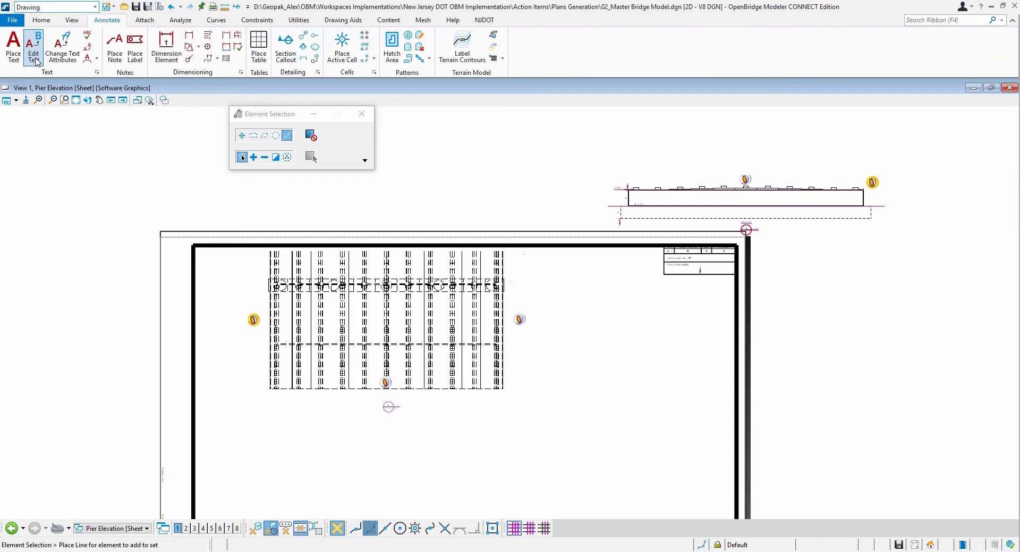
pyautogui.click(44, 22)
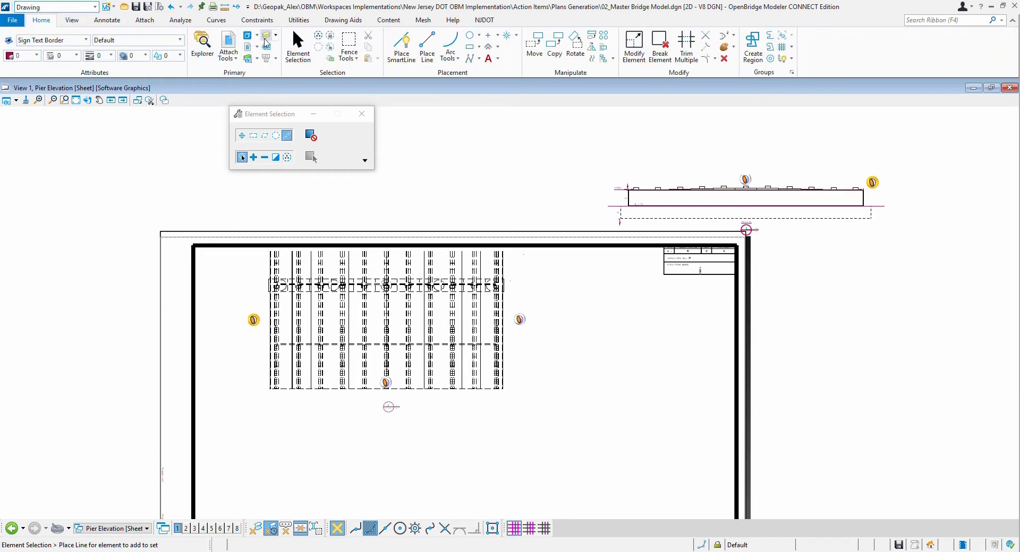
# Turn off the used levels of the Plan Cap reference on the sheet, then display only its BRDG_Abutments level
pyautogui.click(274, 35)
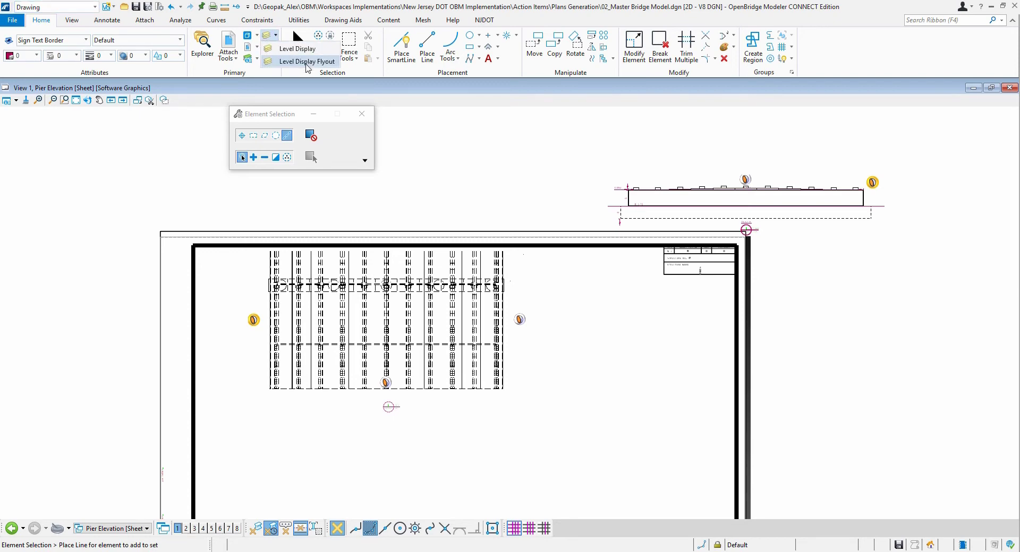
pyautogui.click(306, 64)
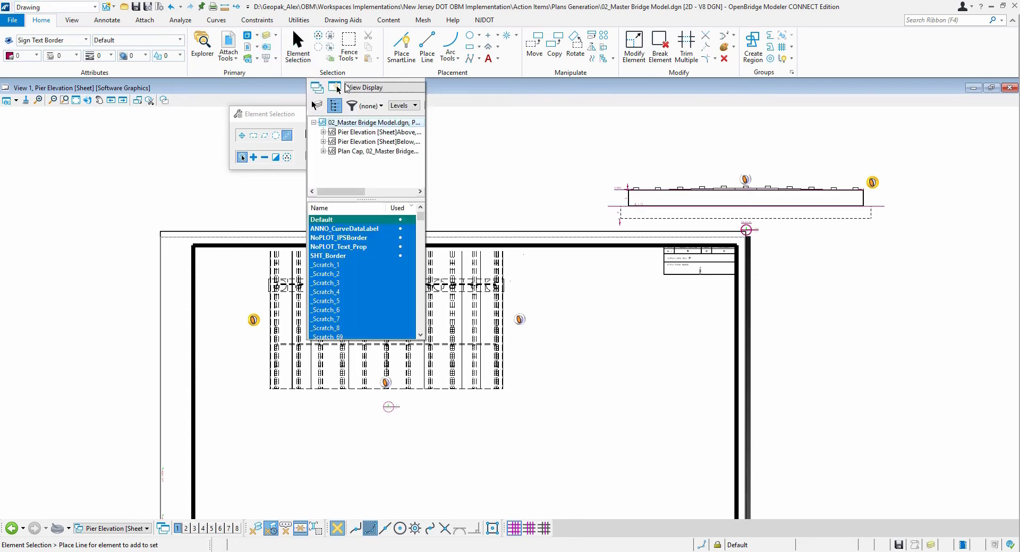
pyautogui.click(350, 151)
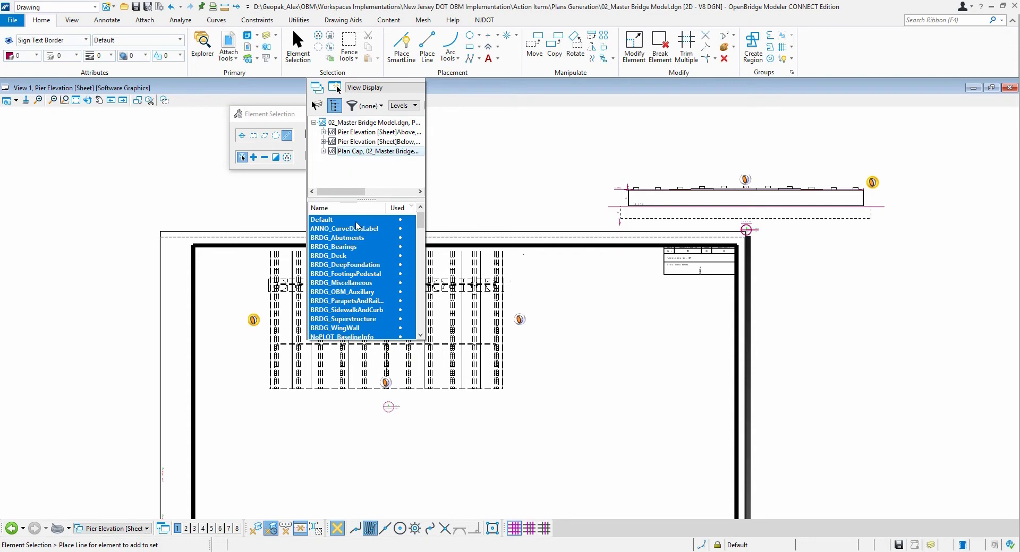
pyautogui.moveTo(342, 223); pyautogui.dragTo(349, 300)
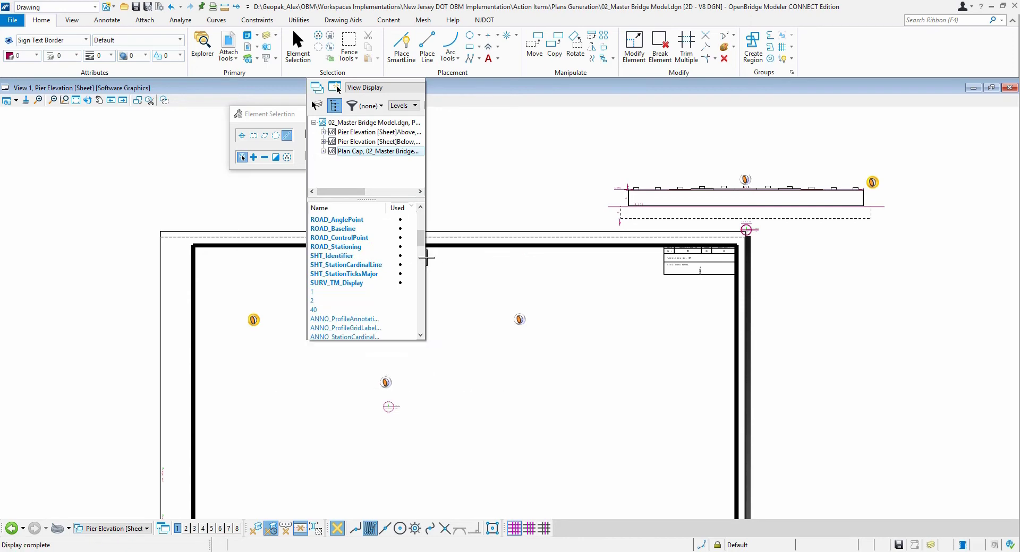
pyautogui.moveTo(420, 240); pyautogui.dragTo(421, 222)
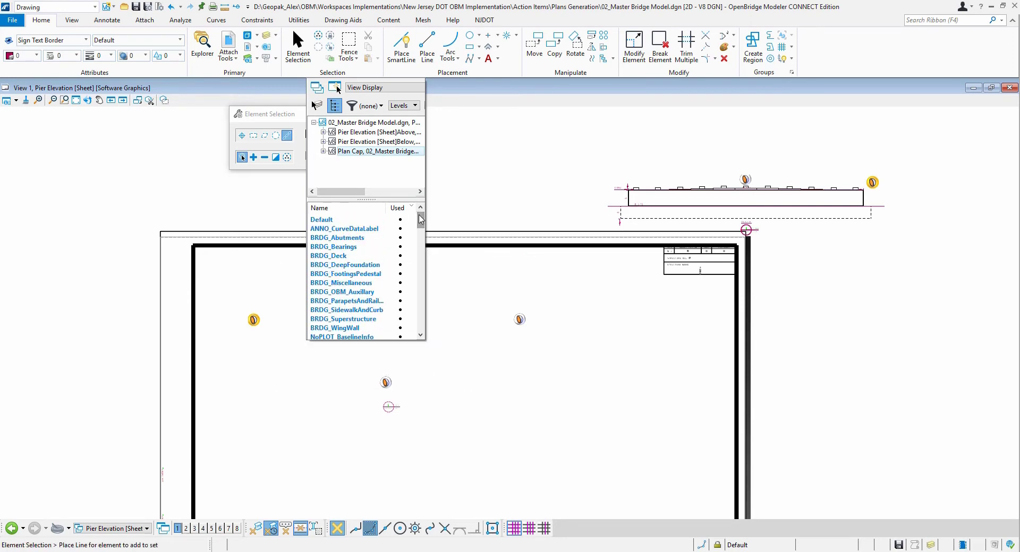
pyautogui.click(350, 240)
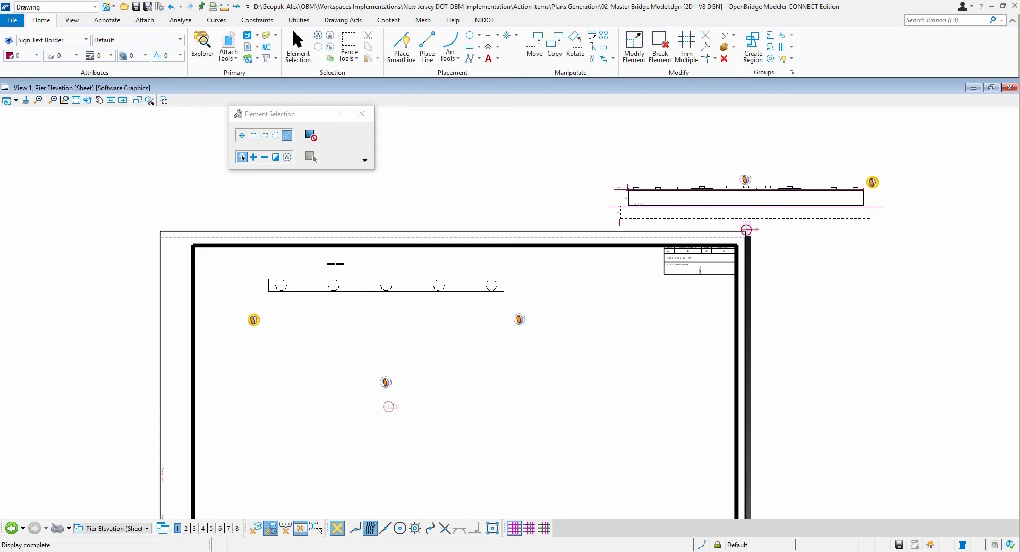
# Turn on the BRDG_Bearings level for the Plan Cap reference
pyautogui.click(275, 35)
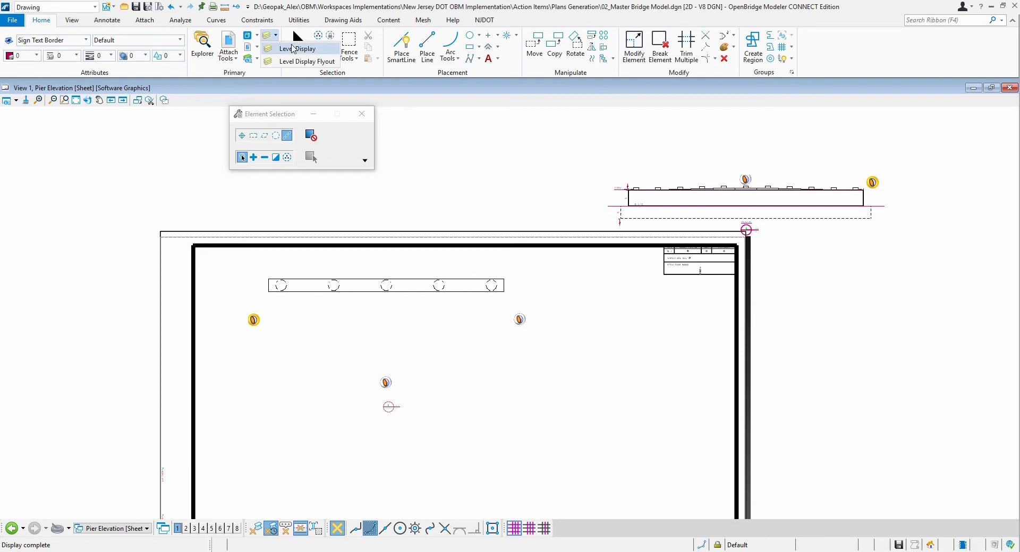
pyautogui.click(306, 61)
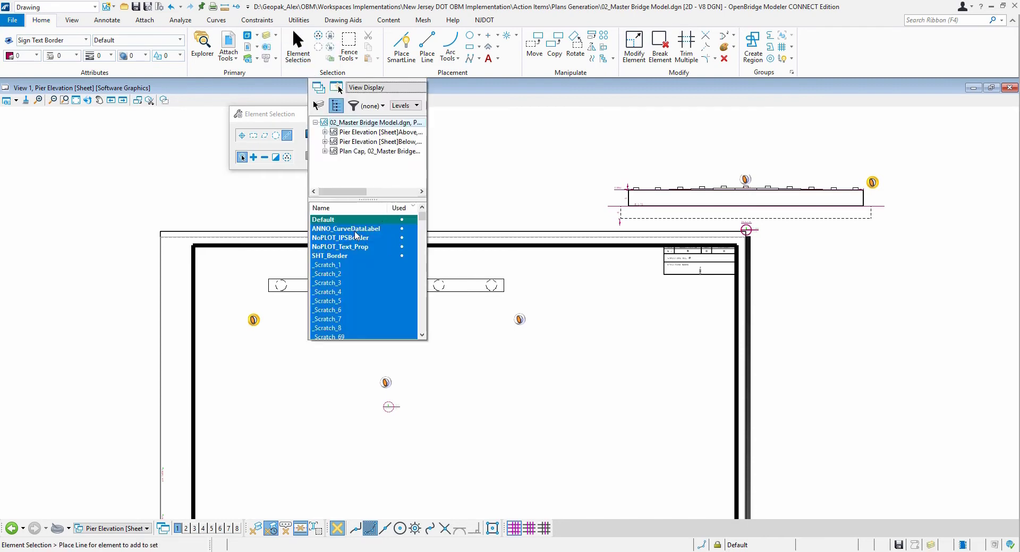
pyautogui.click(343, 152)
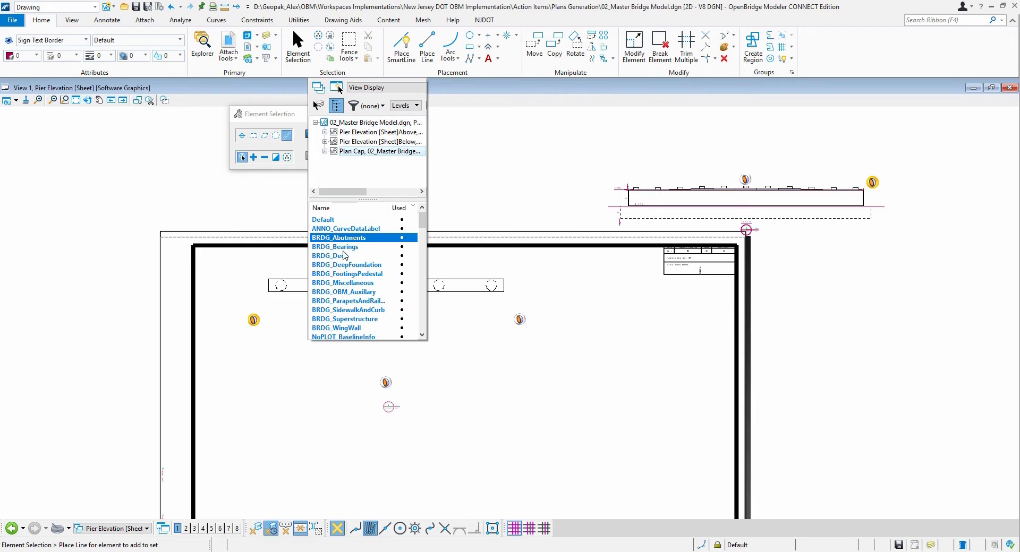
pyautogui.click(346, 247)
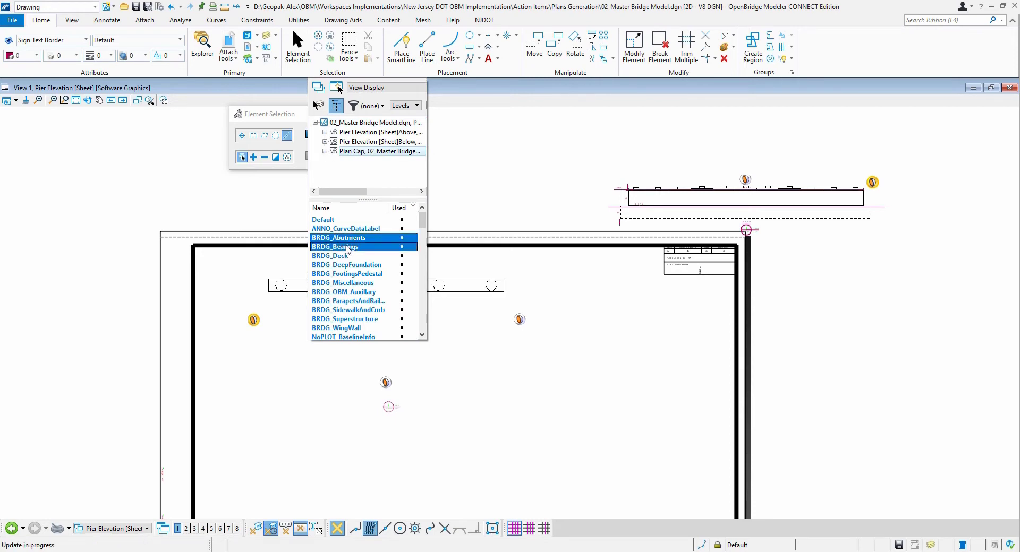
pyautogui.click(462, 267)
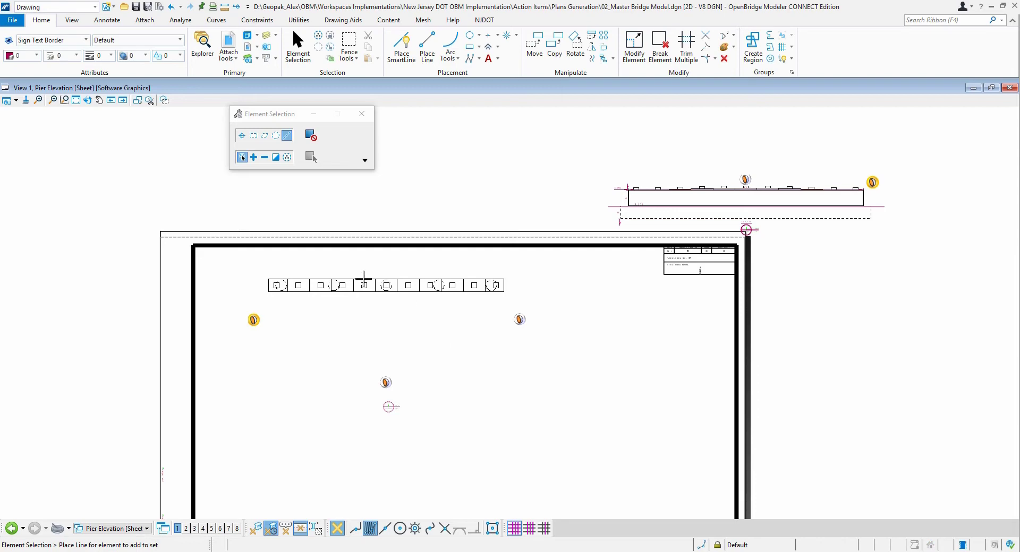
# Move the Plan Cap reference together with its boundary closer to the upper left corner of the sheet border
pyautogui.click(247, 47)
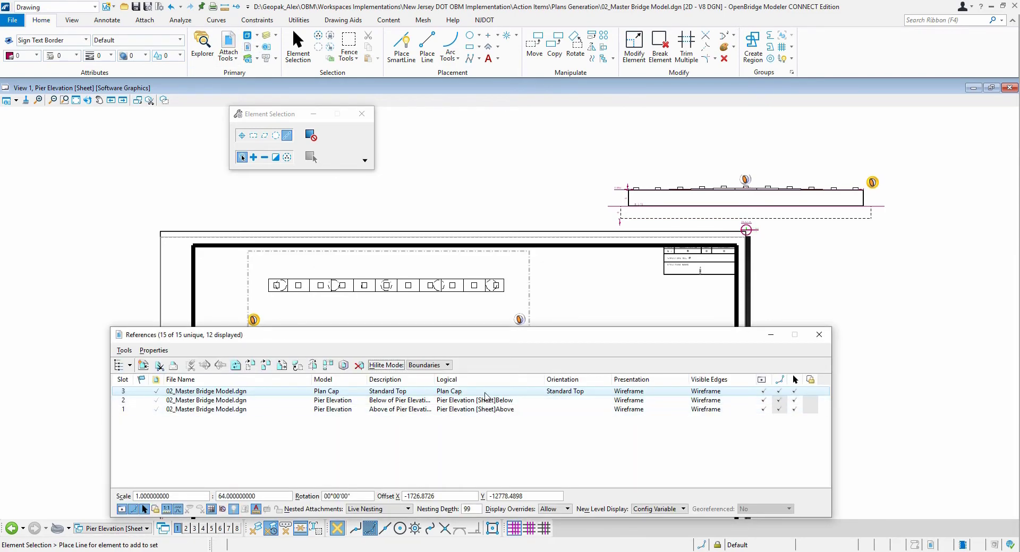
pyautogui.click(485, 392)
pyautogui.rightClick(485, 395)
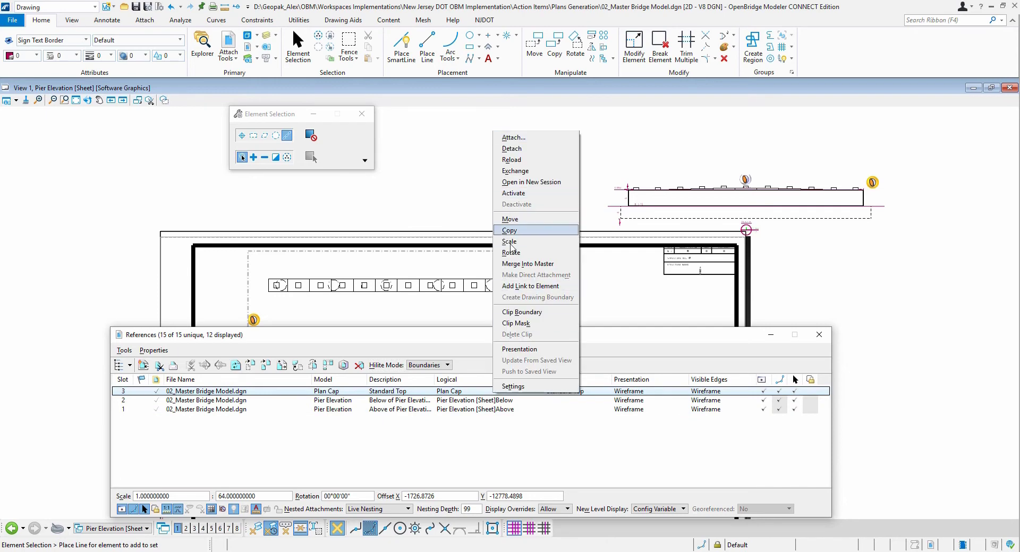
pyautogui.click(511, 219)
pyautogui.click(437, 266)
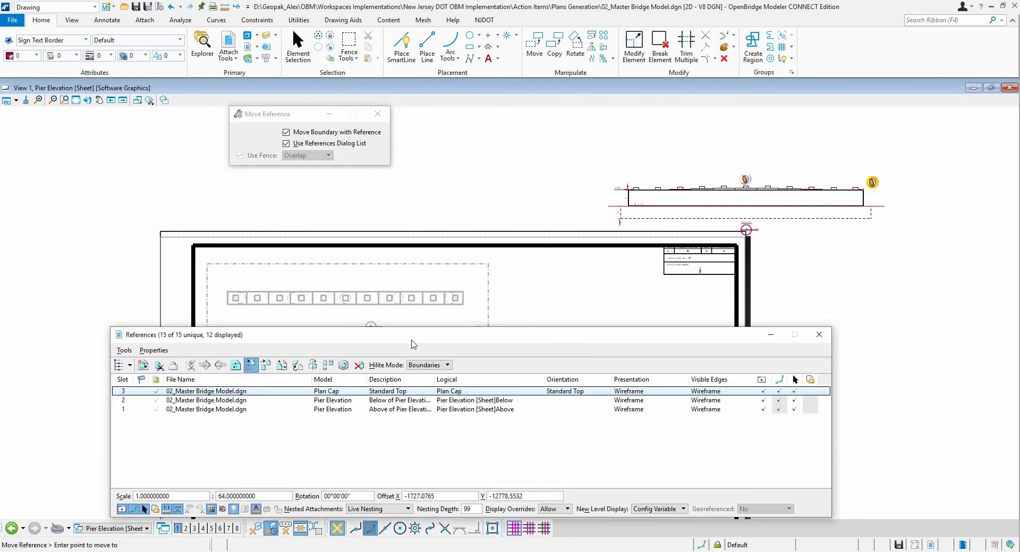
# Clip the Plan Cap reference to a block fence placed tightly around the pier cap, using the Active Fence method
pyautogui.moveTo(411, 340); pyautogui.dragTo(394, 413)
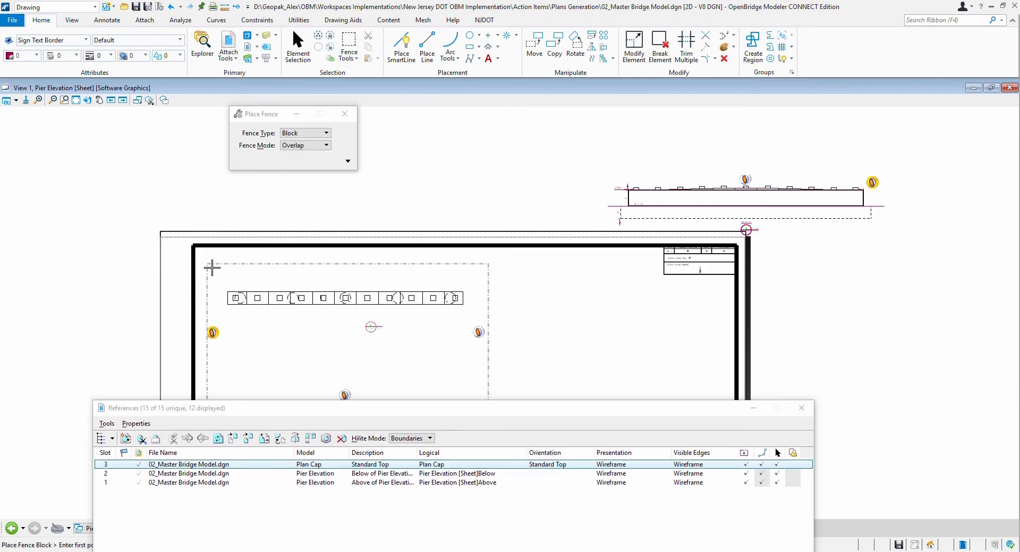
pyautogui.click(212, 268)
pyautogui.click(489, 321)
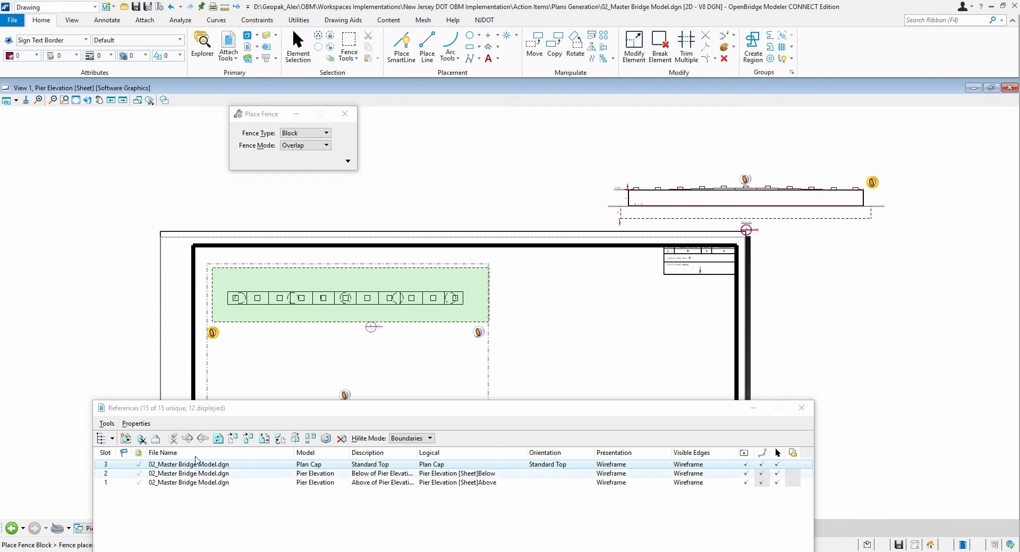
pyautogui.click(106, 423)
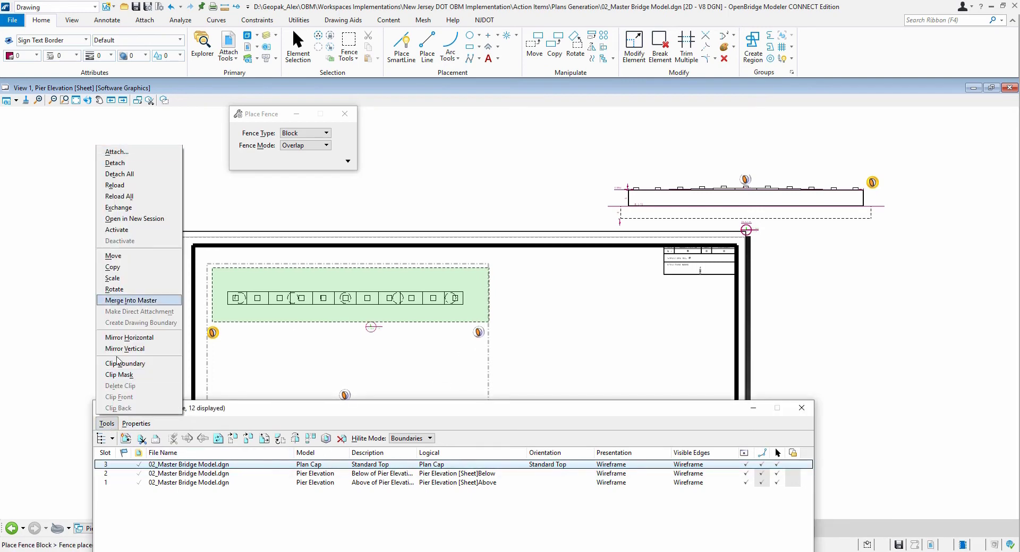
pyautogui.click(121, 363)
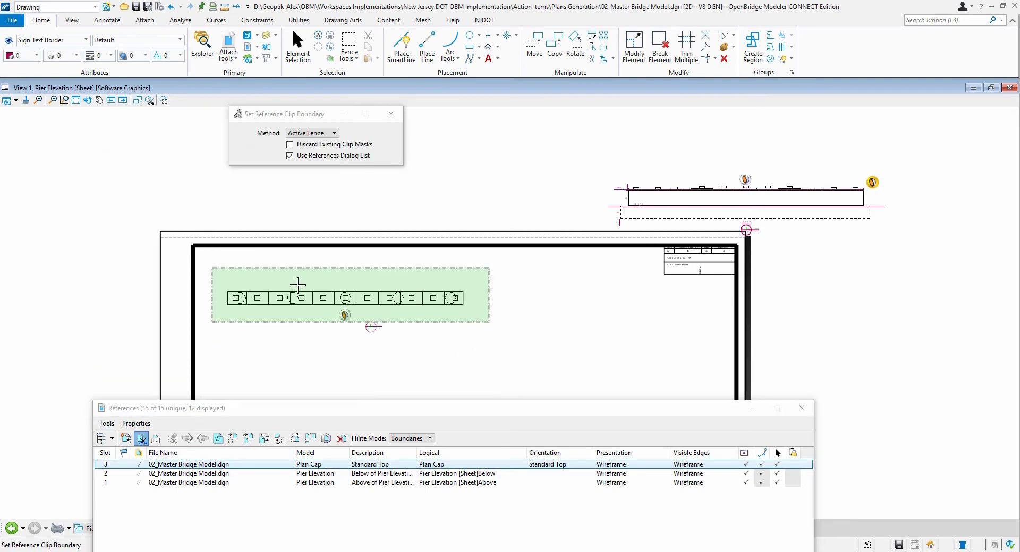
pyautogui.click(298, 285)
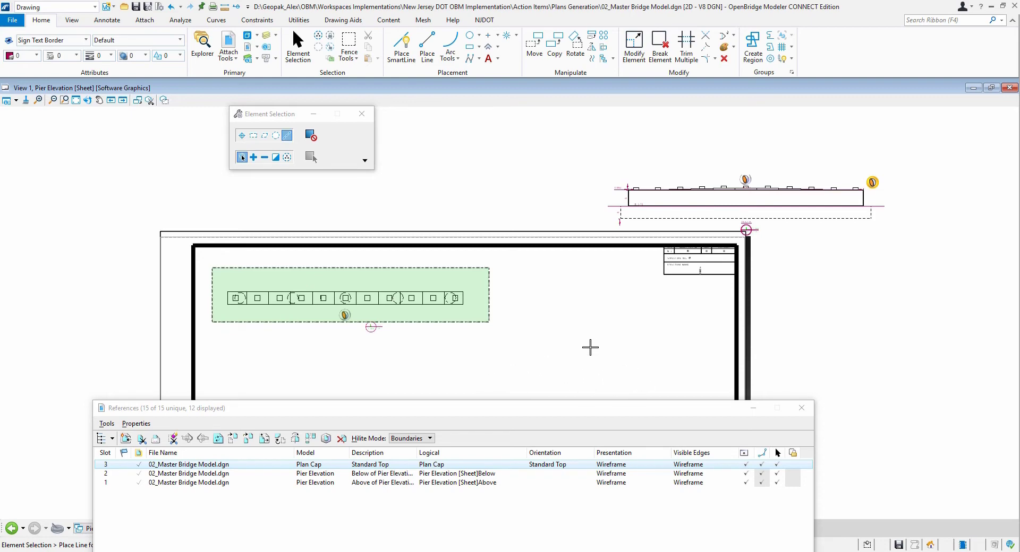
# Move the Pier Elevation [Sheet]Above reference inside the sheet border, below the pier cap plan
pyautogui.moveTo(467, 415); pyautogui.dragTo(826, 346)
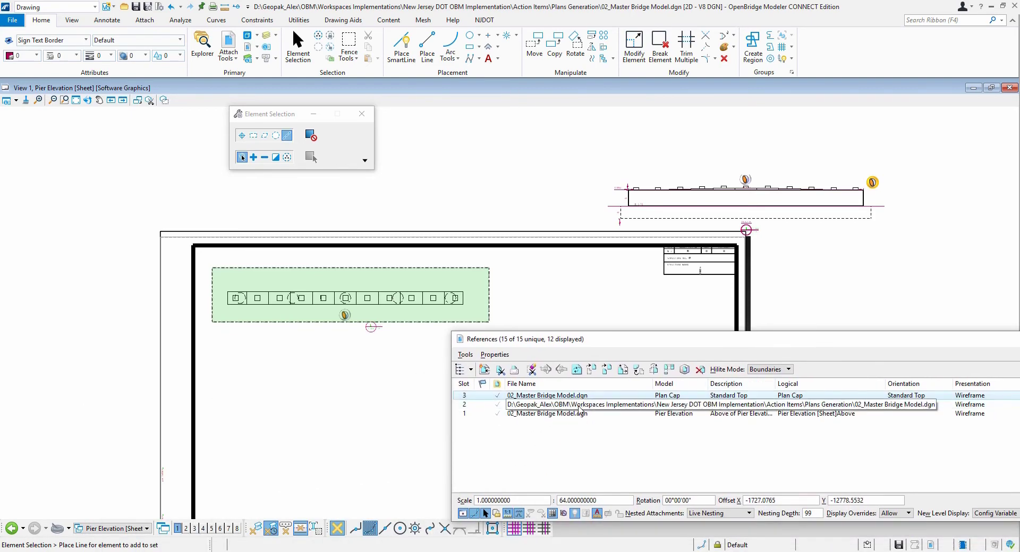
pyautogui.click(831, 413)
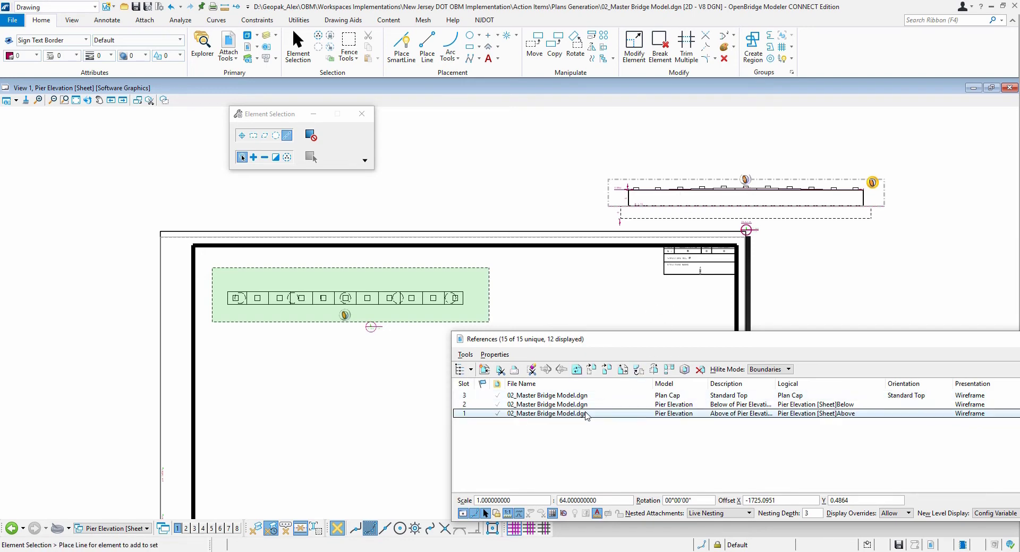
pyautogui.rightClick(637, 188)
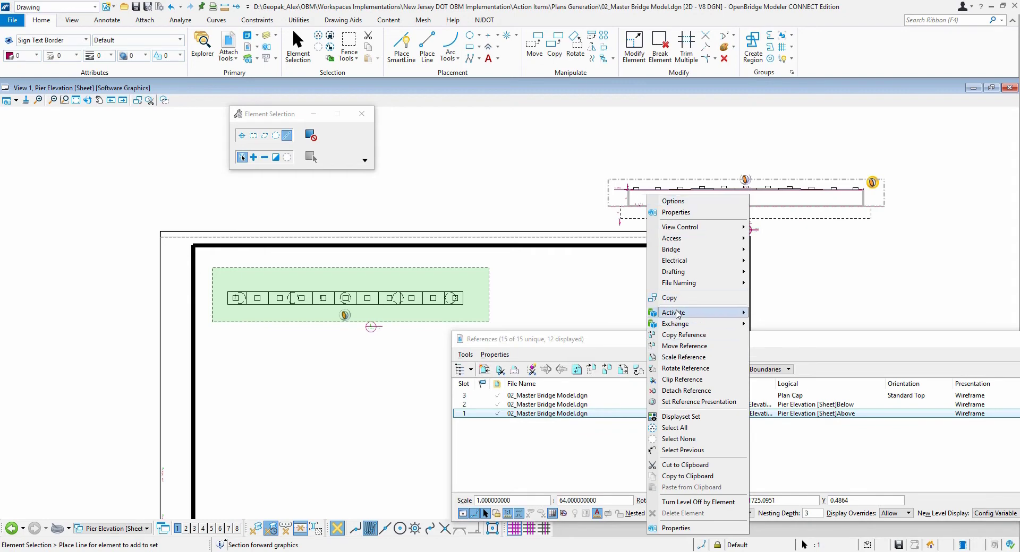
pyautogui.click(684, 346)
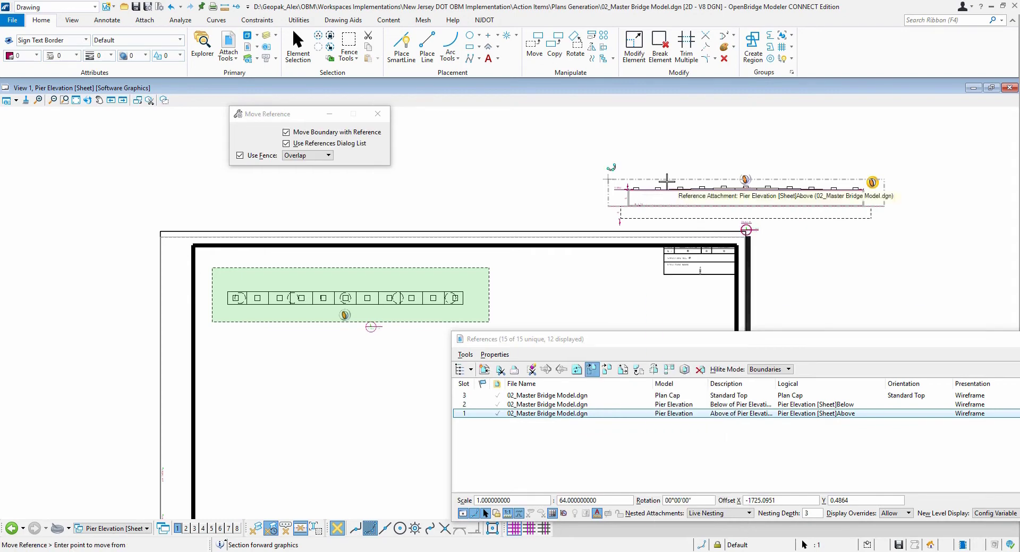
pyautogui.click(666, 180)
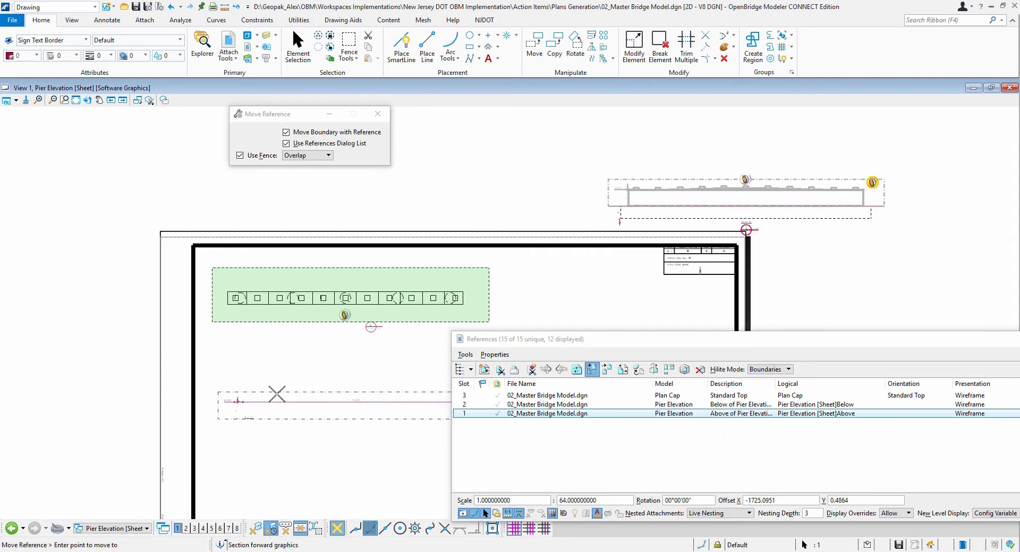
pyautogui.click(279, 386)
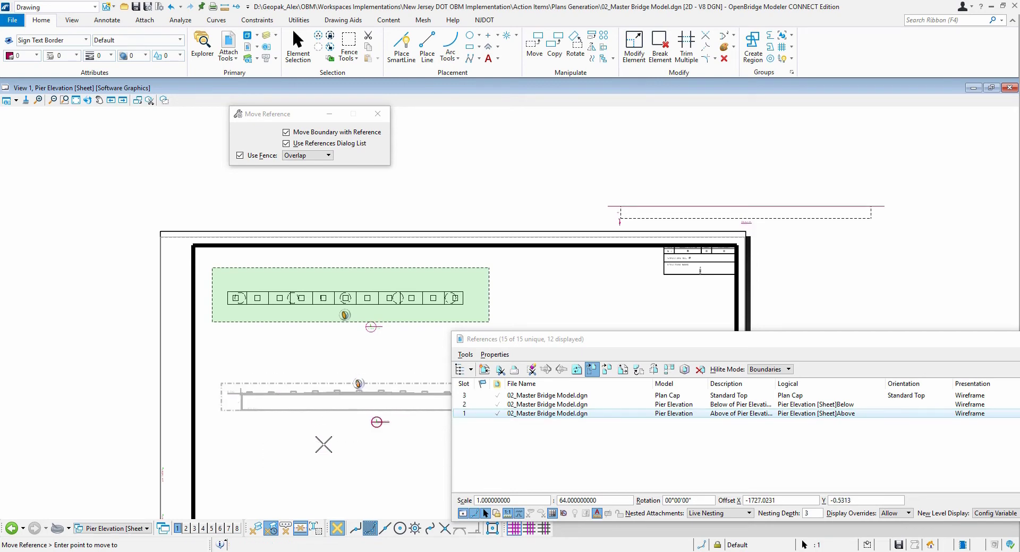
pyautogui.press('Escape')
pyautogui.moveTo(630, 349)
pyautogui.mouseDown()
pyautogui.moveTo(634, 305)
pyautogui.moveTo(697, 199)
pyautogui.moveTo(583, 118)
pyautogui.mouseUp()
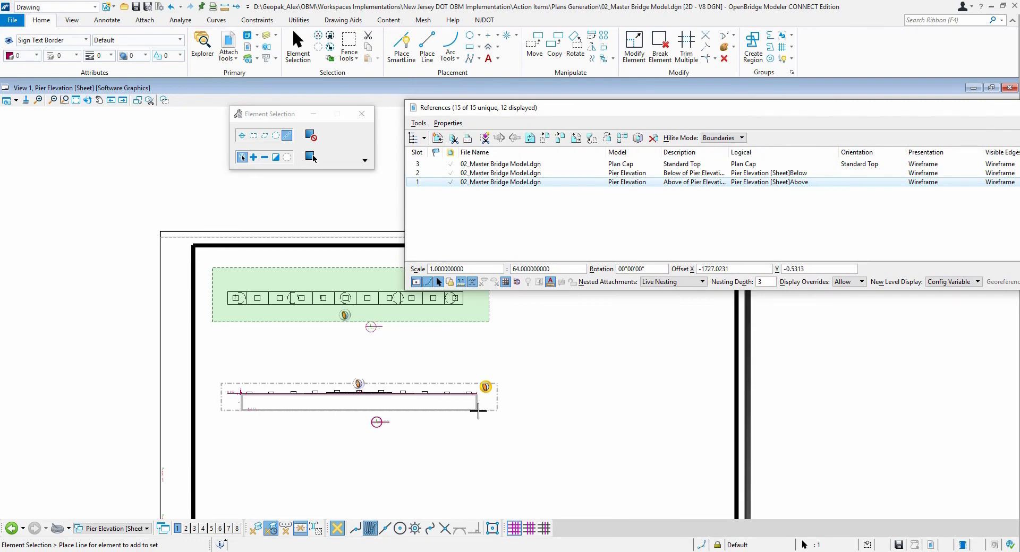
pyautogui.moveTo(700, 111); pyautogui.dragTo(537, 156)
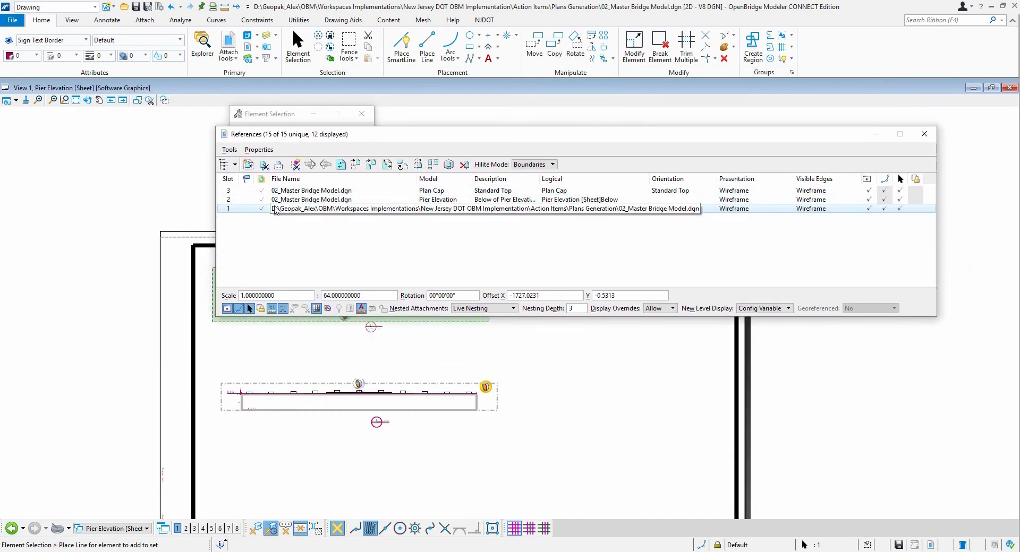
# Open the Pier Elevation drawing model, check its reference attachments and close the references list
pyautogui.click(136, 530)
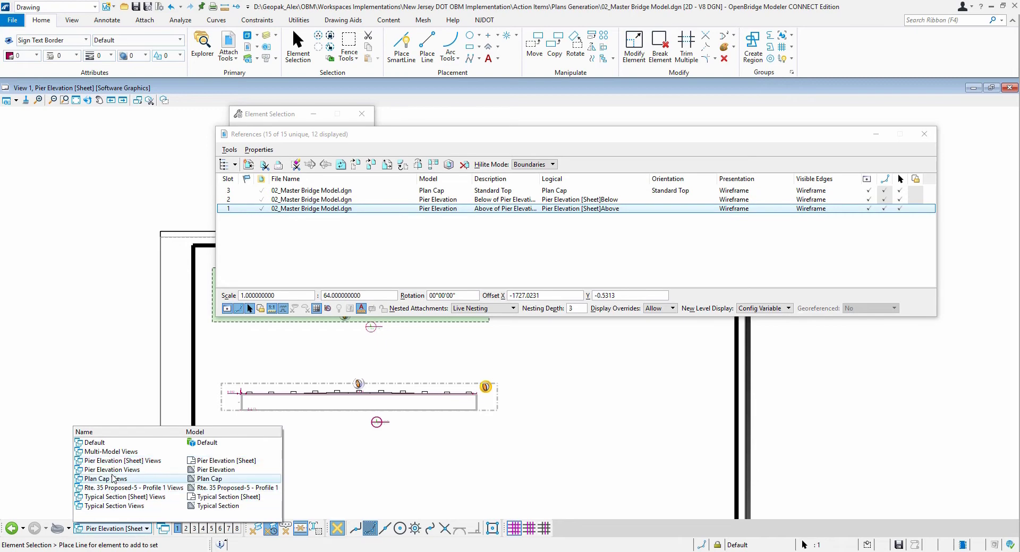
pyautogui.click(144, 470)
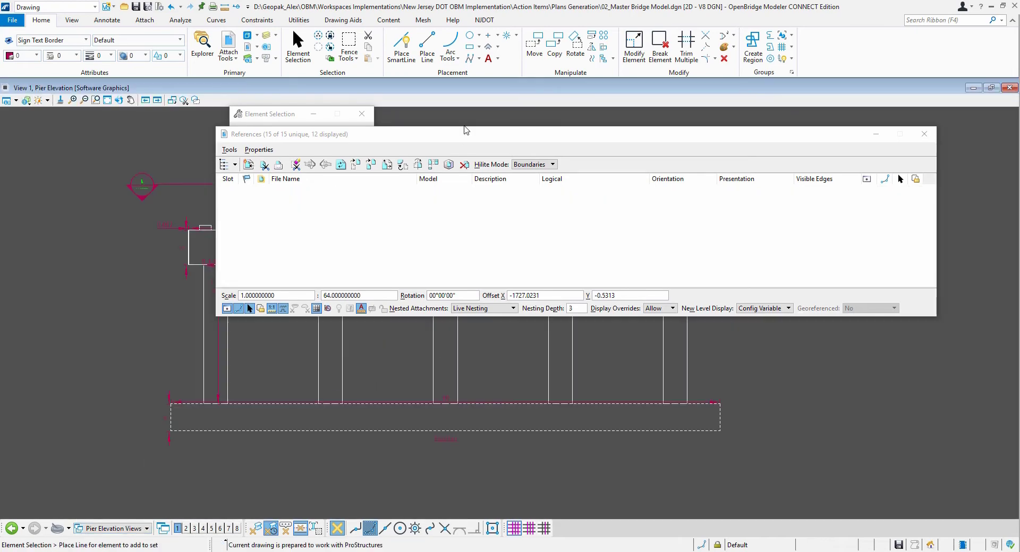
pyautogui.moveTo(465, 133); pyautogui.dragTo(749, 135)
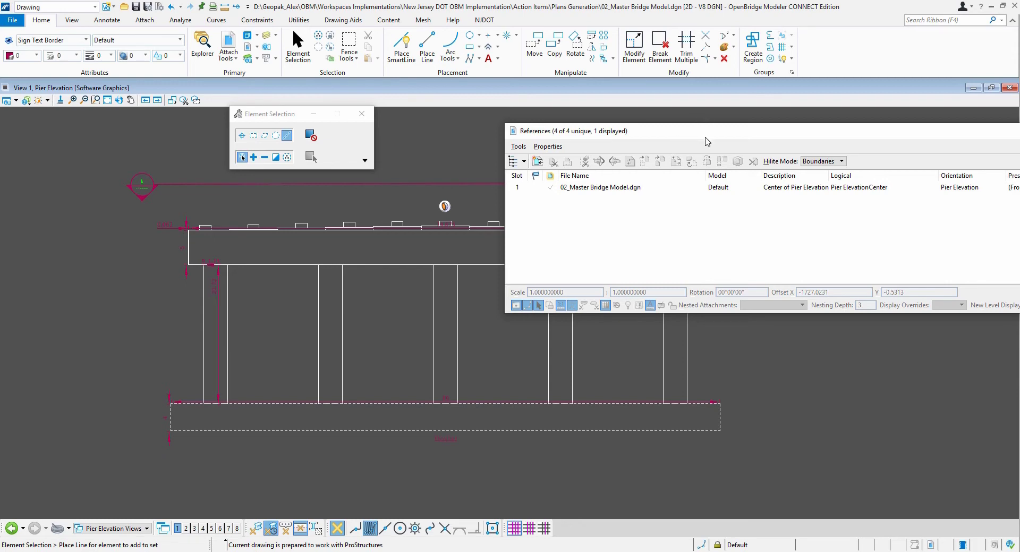
pyautogui.moveTo(706, 141); pyautogui.dragTo(398, 155)
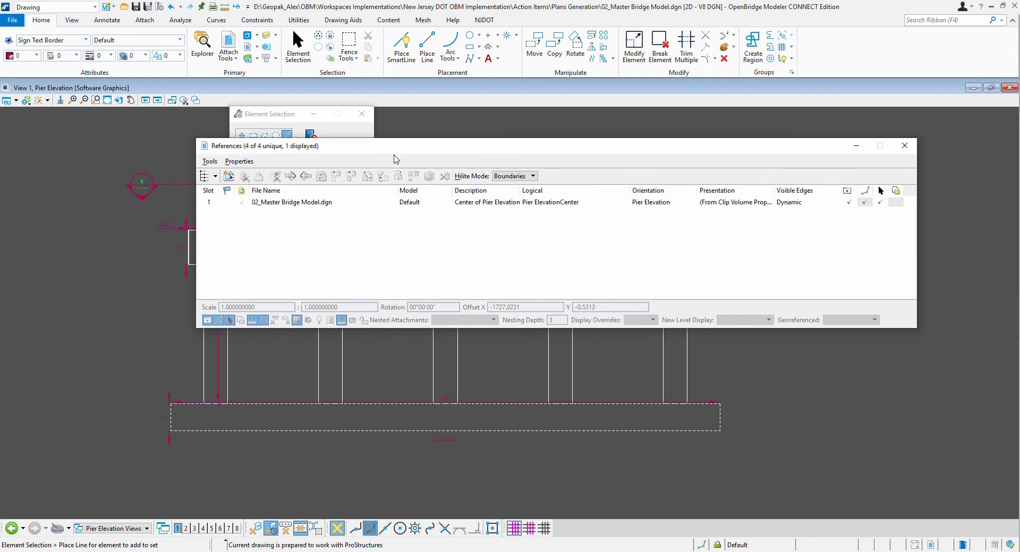
pyautogui.click(904, 146)
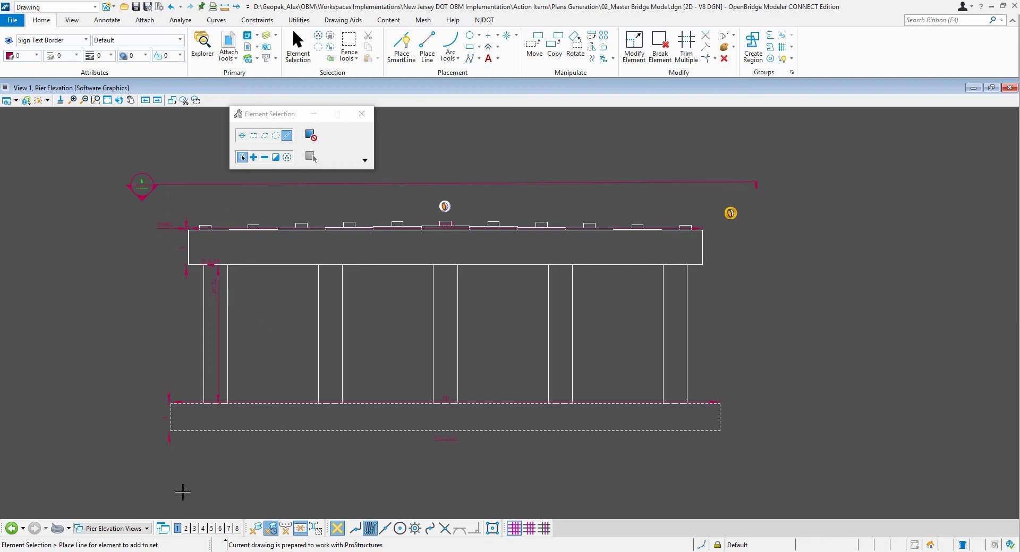
# Switch to the Pier Elevation [Sheet] model and detach both of its Pier Elevation references, the Above and Below ones
pyautogui.click(138, 534)
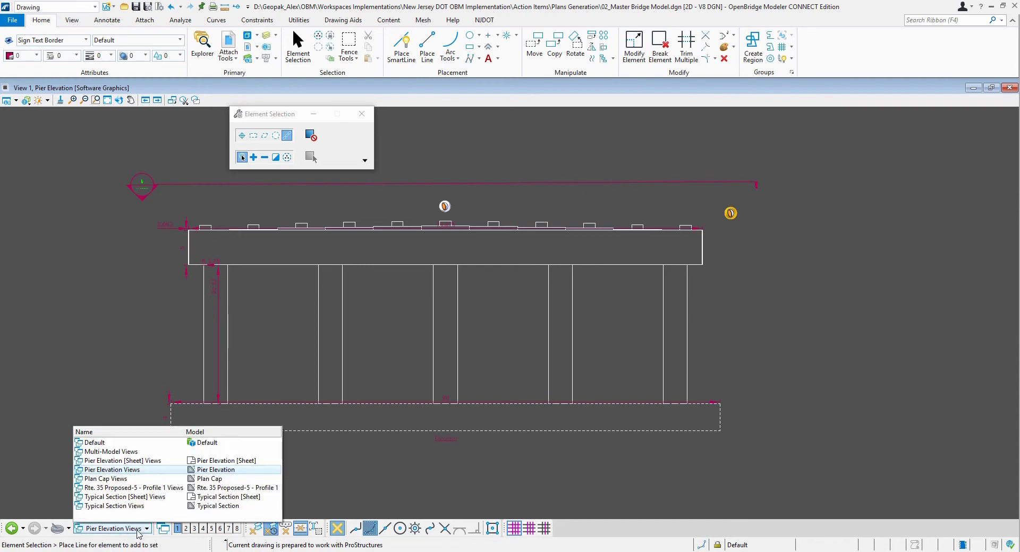
pyautogui.click(190, 461)
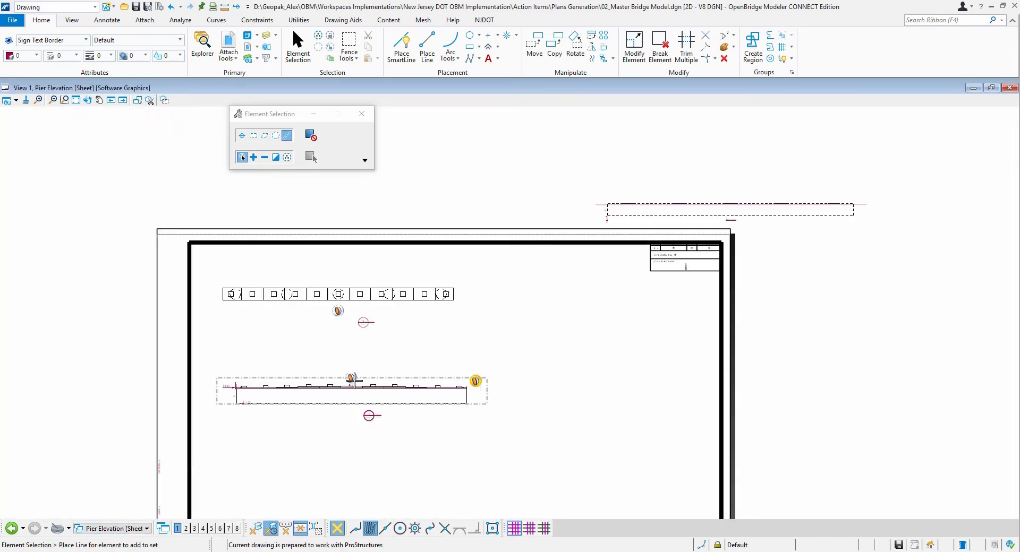
pyautogui.click(250, 49)
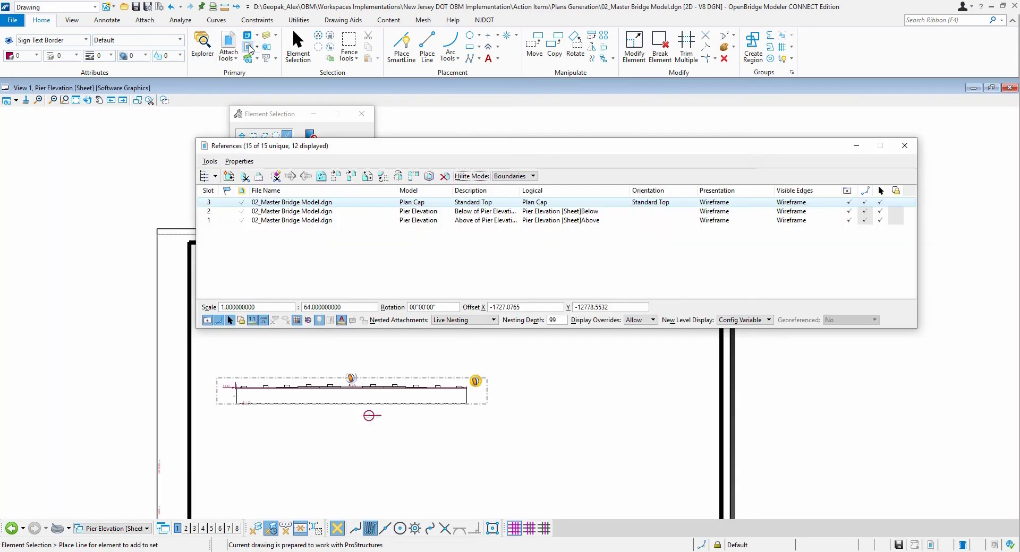
pyautogui.click(302, 212)
pyautogui.moveTo(301, 214); pyautogui.dragTo(304, 229)
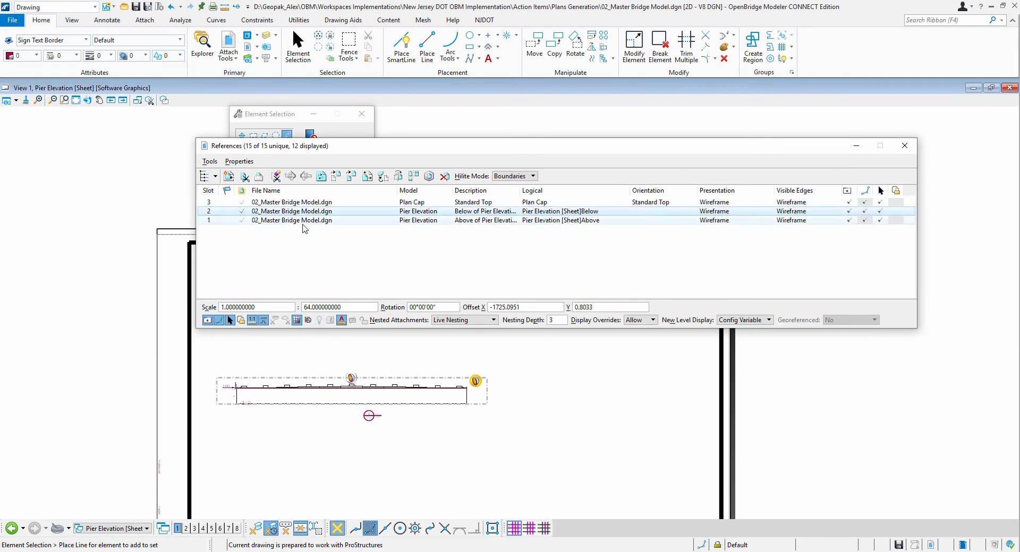
pyautogui.rightClick(303, 224)
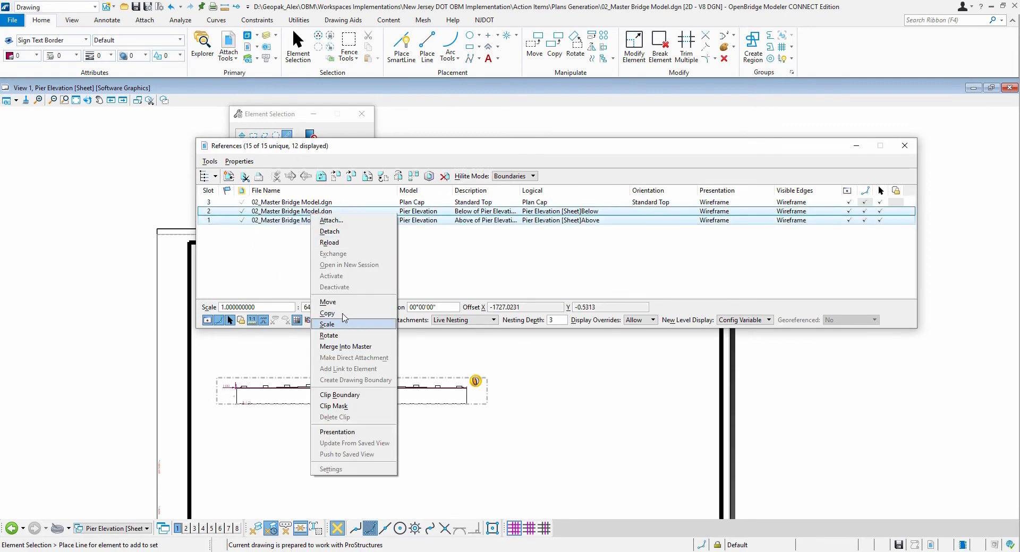
pyautogui.click(334, 232)
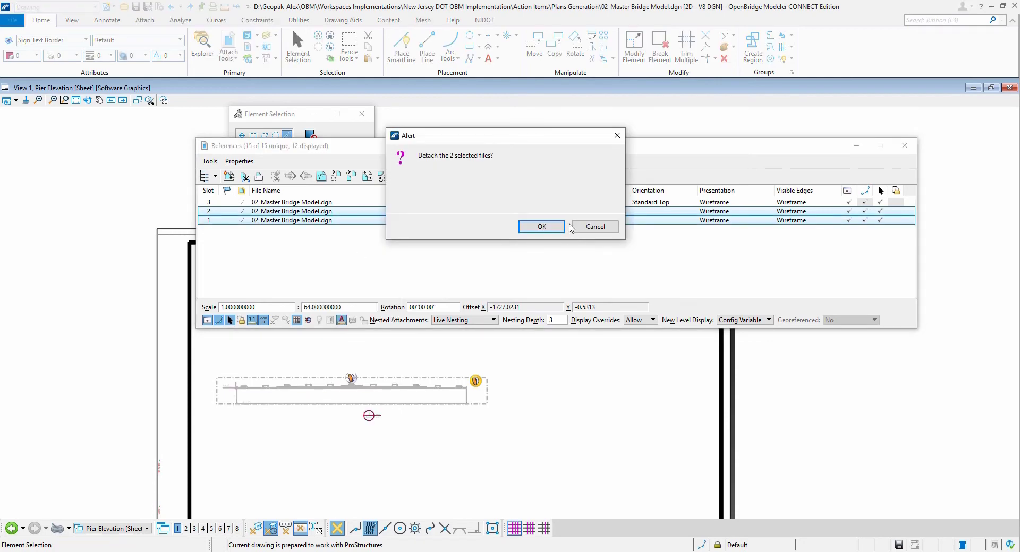
pyautogui.click(537, 229)
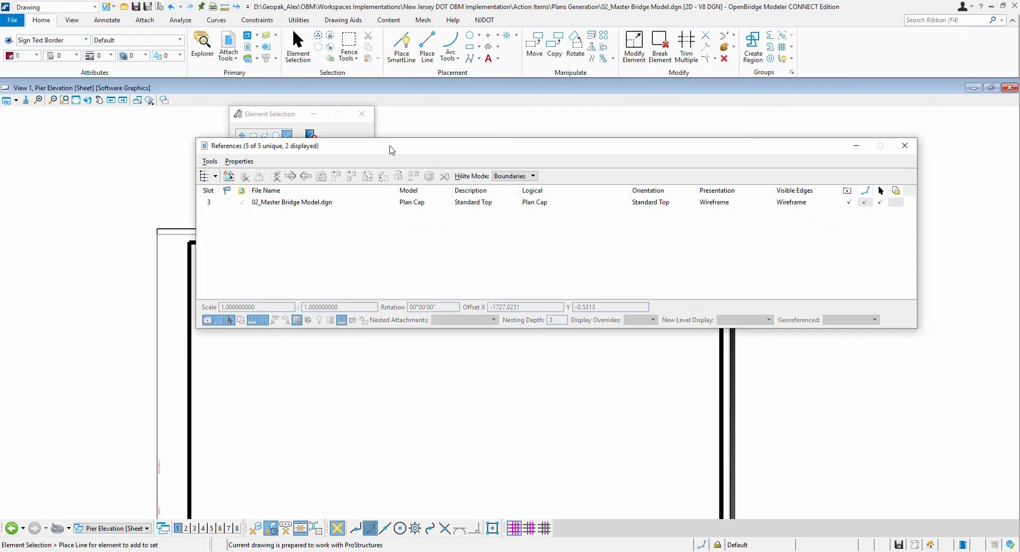
# Attach the Pier Elevation model to the sheet with the Recommended method, placing it below the pier cap plan
pyautogui.moveTo(390, 152); pyautogui.dragTo(592, 86)
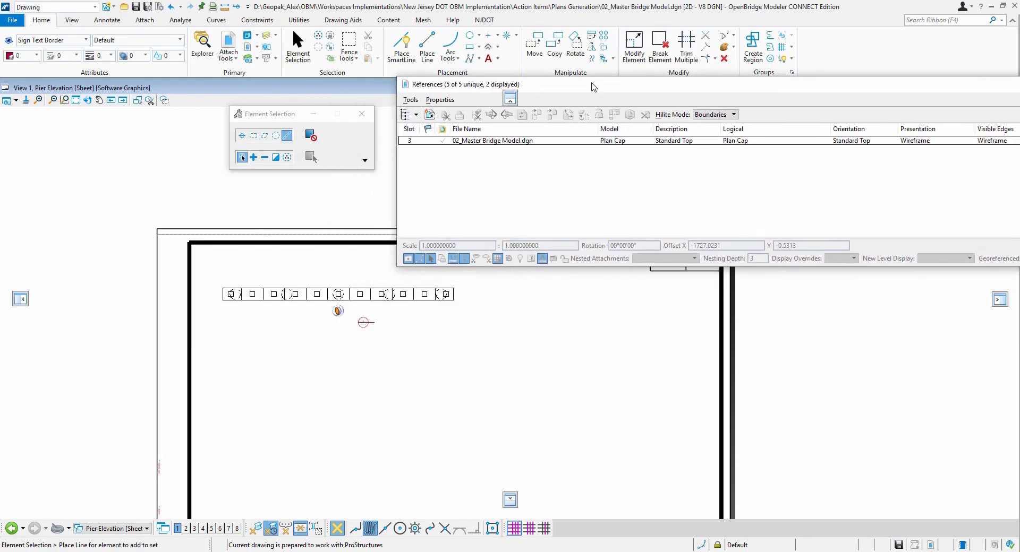
pyautogui.click(247, 47)
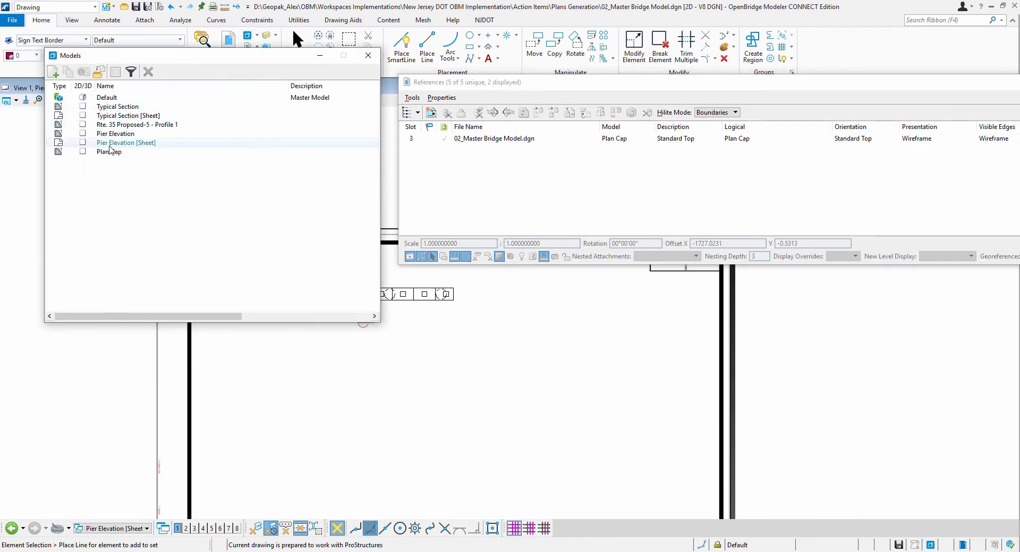
pyautogui.moveTo(114, 135); pyautogui.dragTo(333, 432)
pyautogui.click(540, 236)
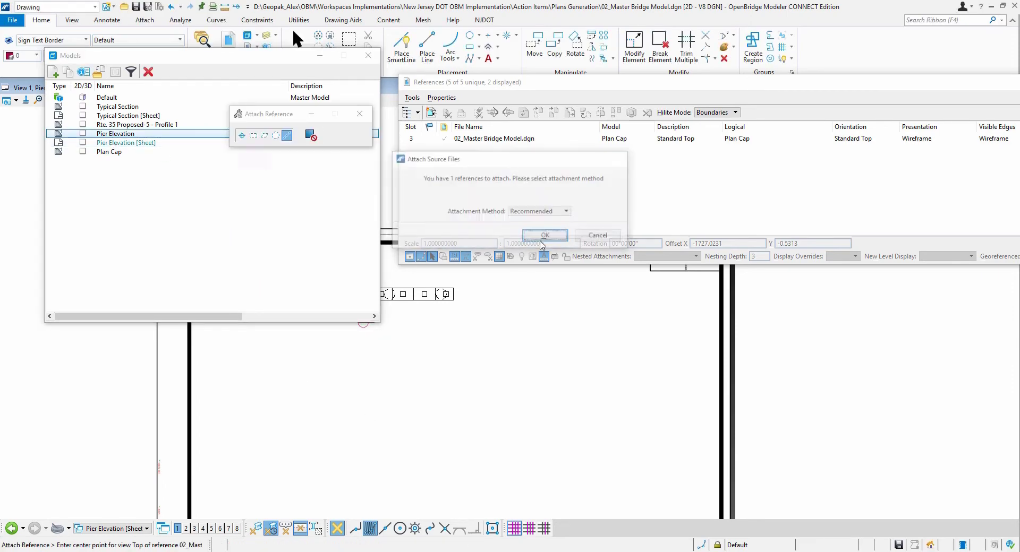
pyautogui.click(346, 423)
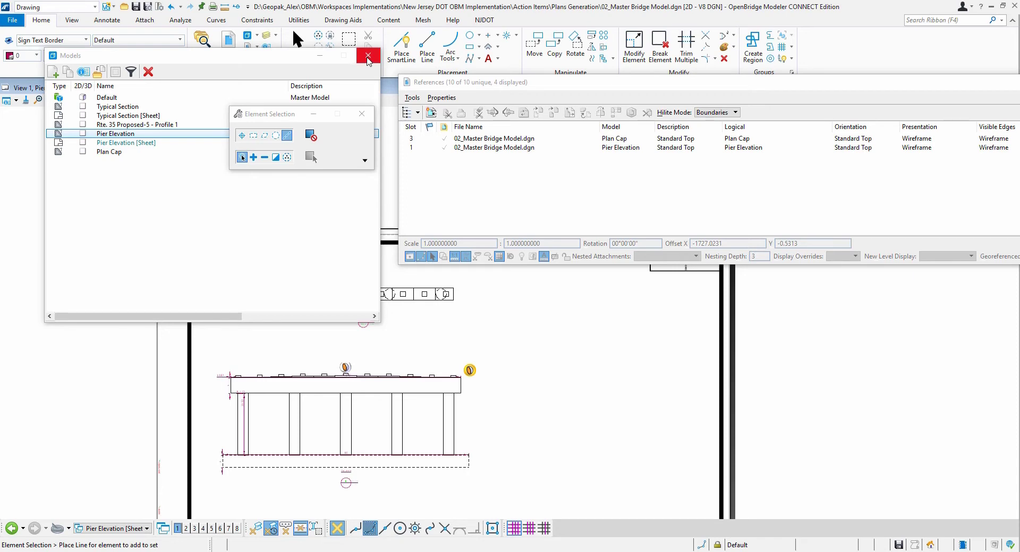
pyautogui.click(368, 60)
# Check the presentation settings of the Pier Elevation reference and close them unchanged
pyautogui.moveTo(645, 82); pyautogui.dragTo(478, 49)
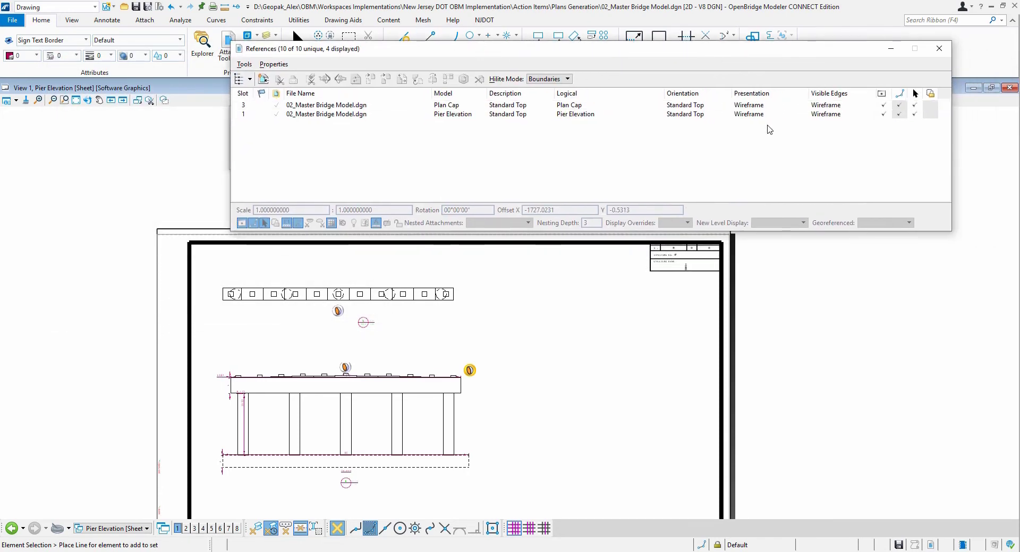
pyautogui.click(748, 117)
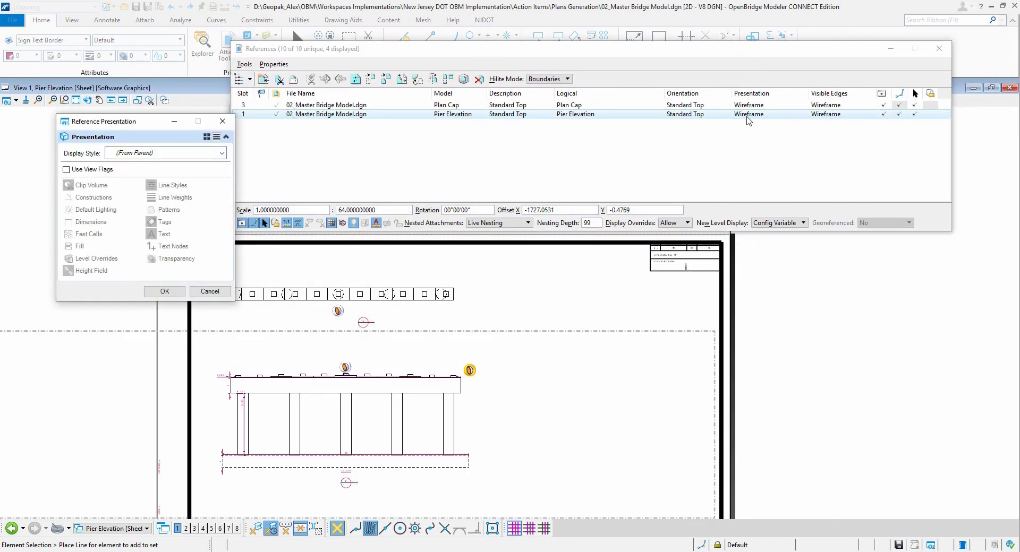
pyautogui.click(223, 121)
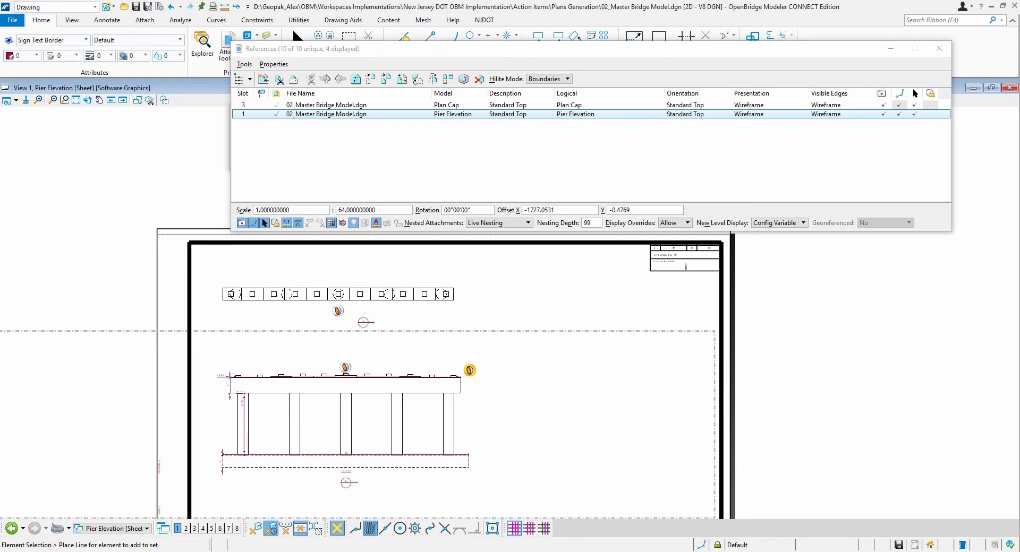
# In the Pier Elevation drawing, place a Detail Section callout across the columns just above the footing, with its depth reaching below the footing
pyautogui.click(127, 531)
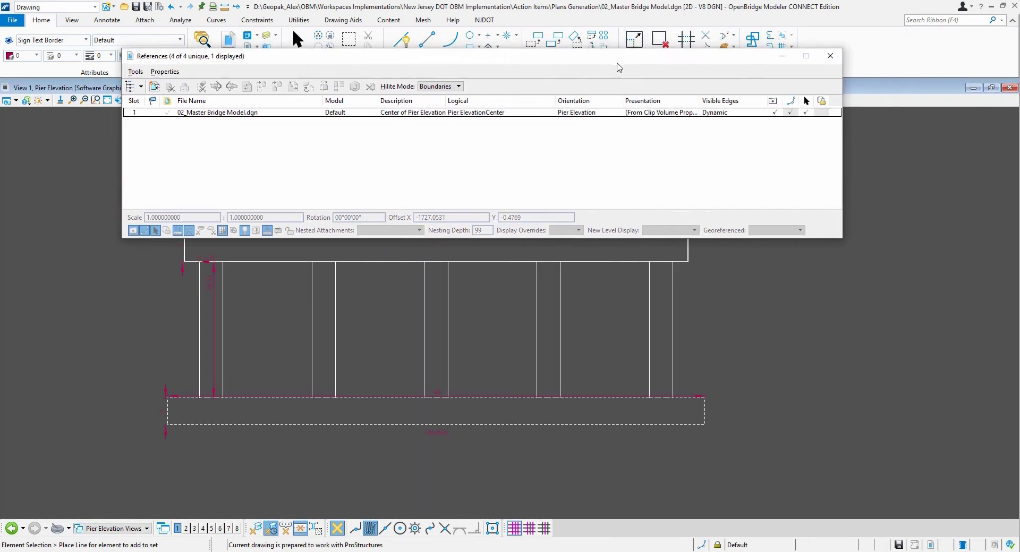
pyautogui.click(817, 59)
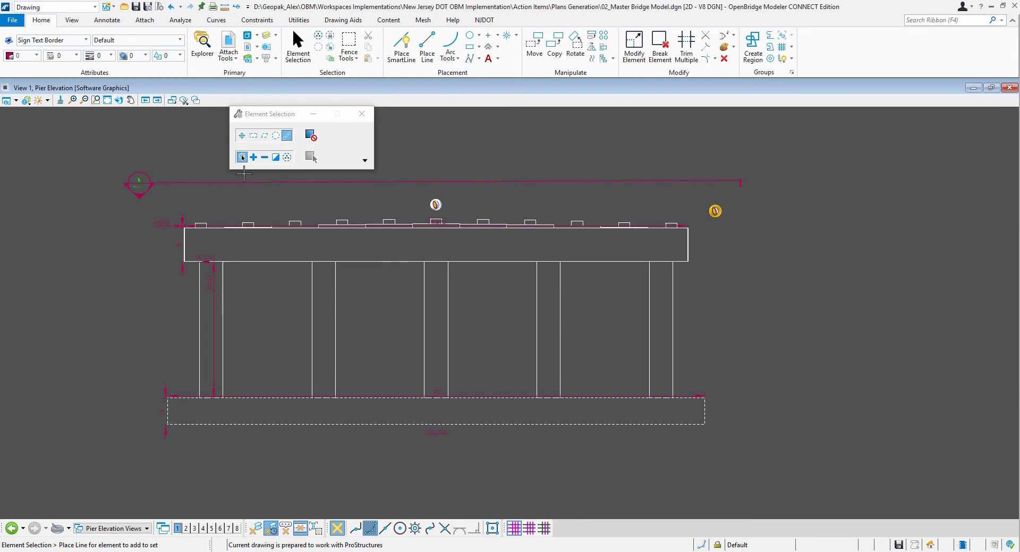
pyautogui.click(234, 7)
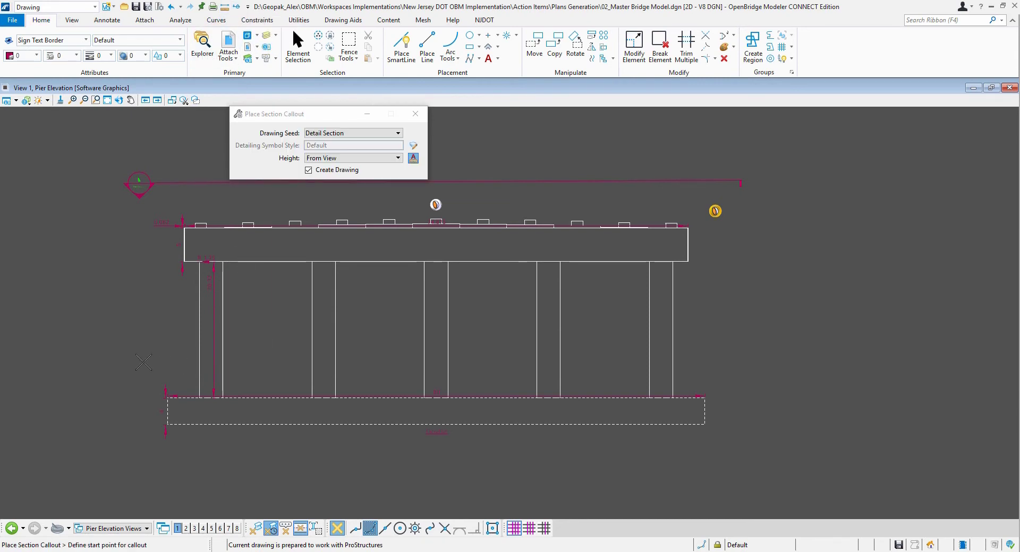
pyautogui.click(177, 365)
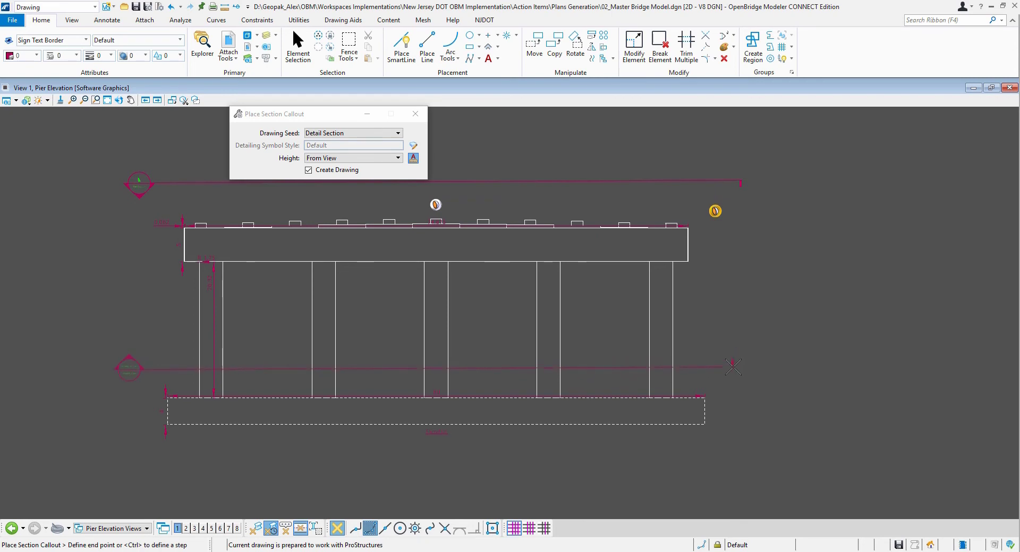
pyautogui.click(733, 366)
pyautogui.click(726, 461)
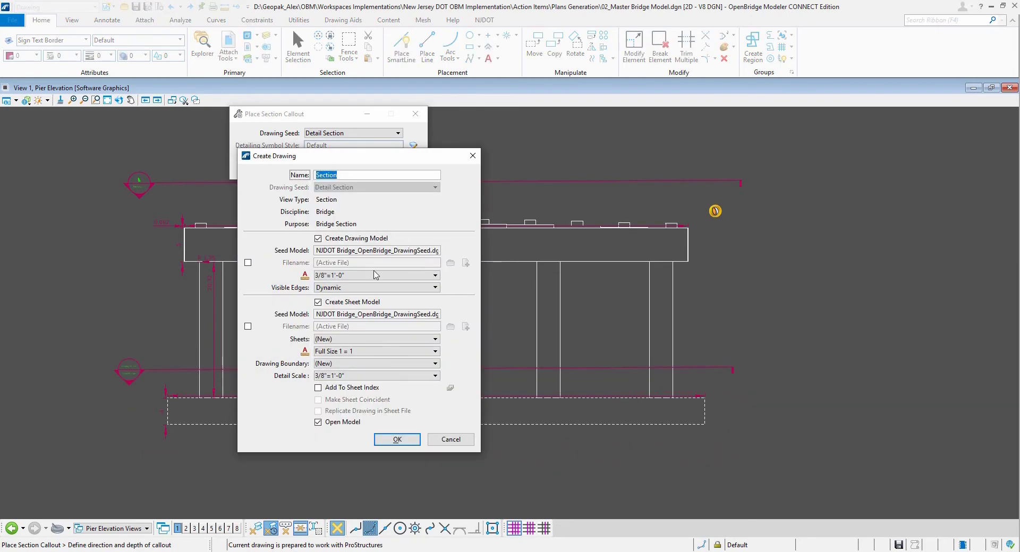
# Create the section drawing as Footing View at 3/16"=1'-0", without a sheet model, and open it
pyautogui.click(326, 304)
pyautogui.click(328, 276)
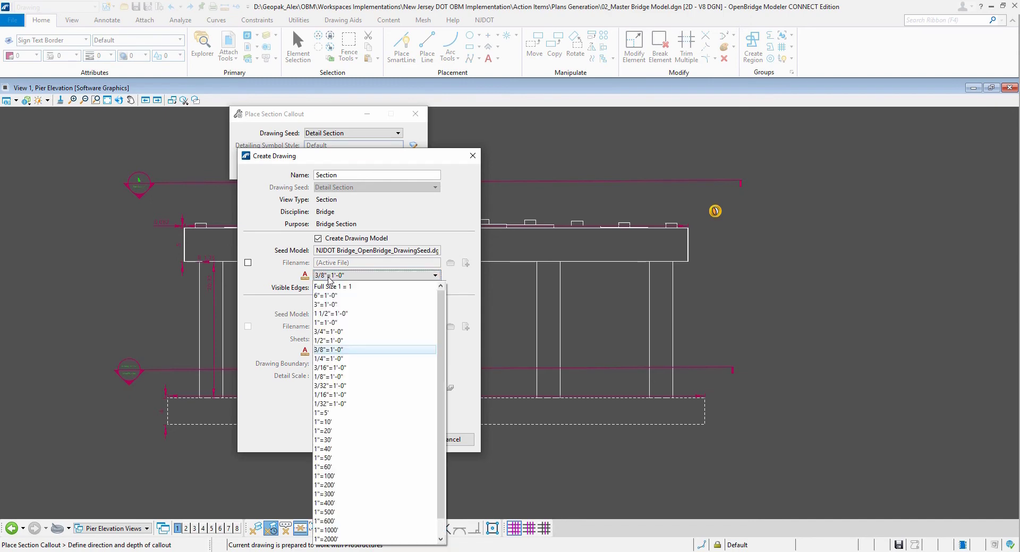
pyautogui.click(328, 367)
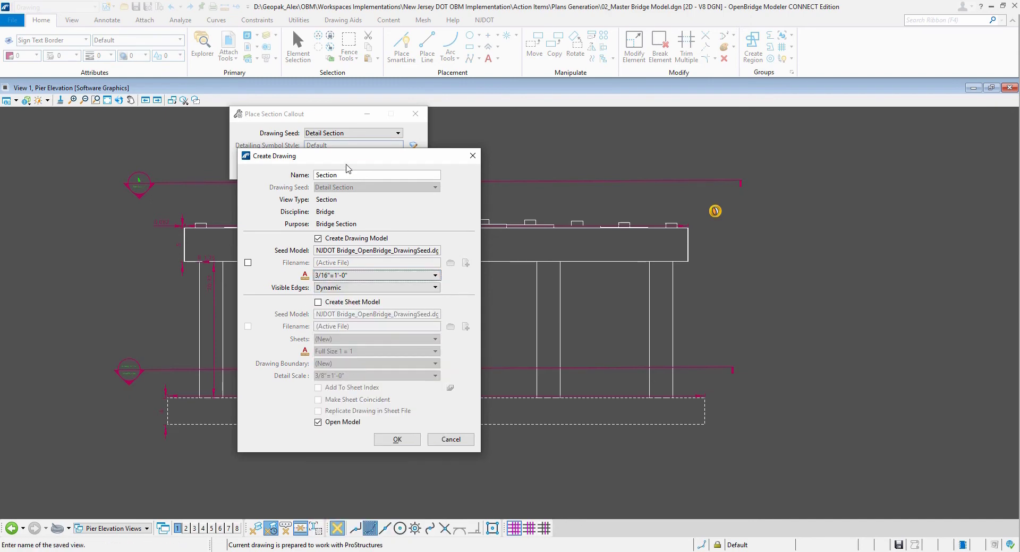
pyautogui.moveTo(346, 177); pyautogui.dragTo(252, 179)
pyautogui.write('Footing View')
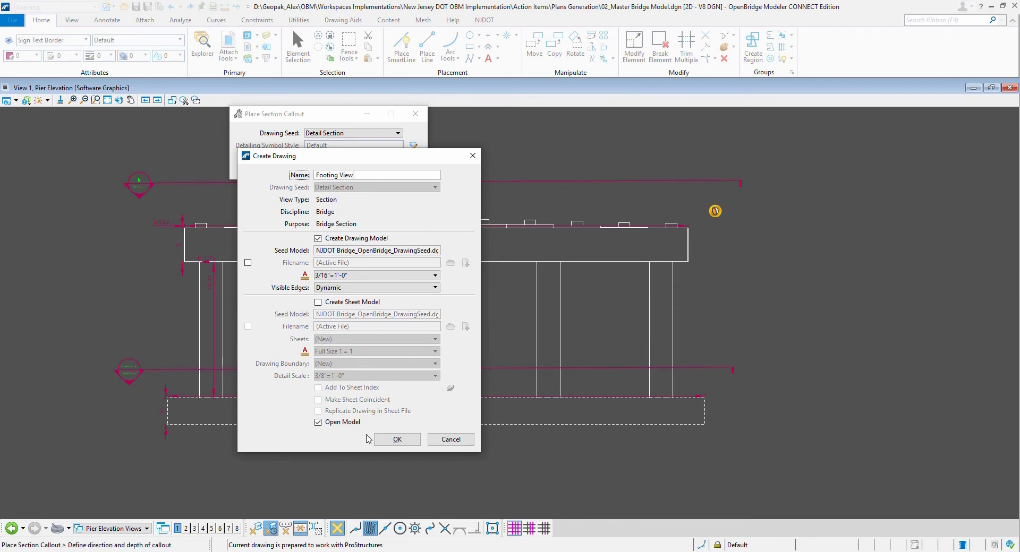
pyautogui.click(398, 439)
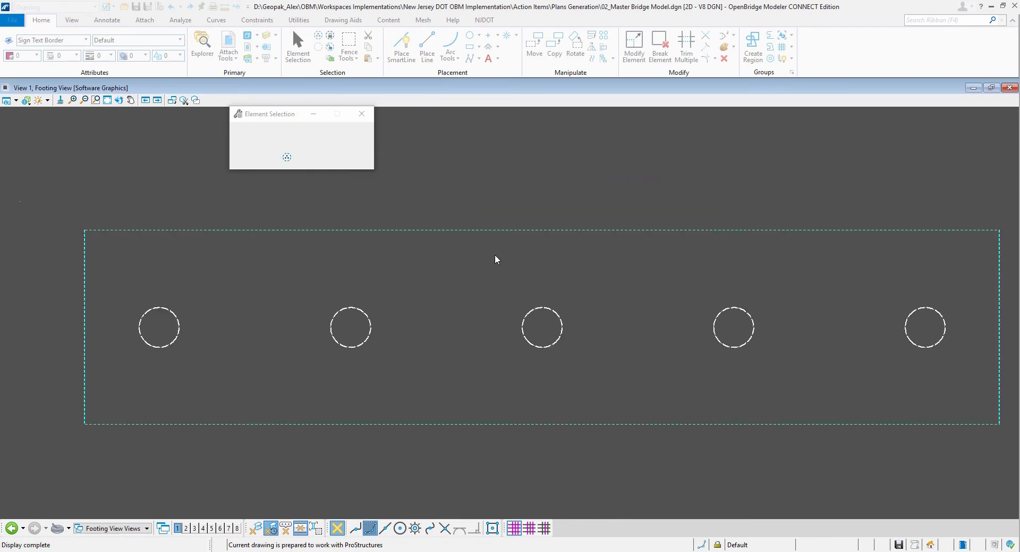
# Open the references list of the Footing View drawing and dock it beneath the view
pyautogui.click(15, 101)
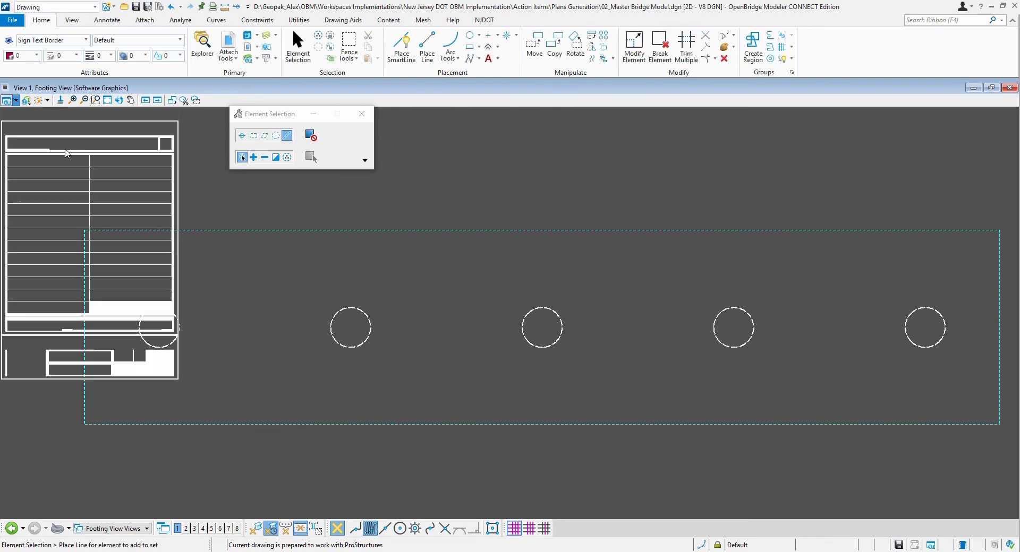
pyautogui.click(246, 48)
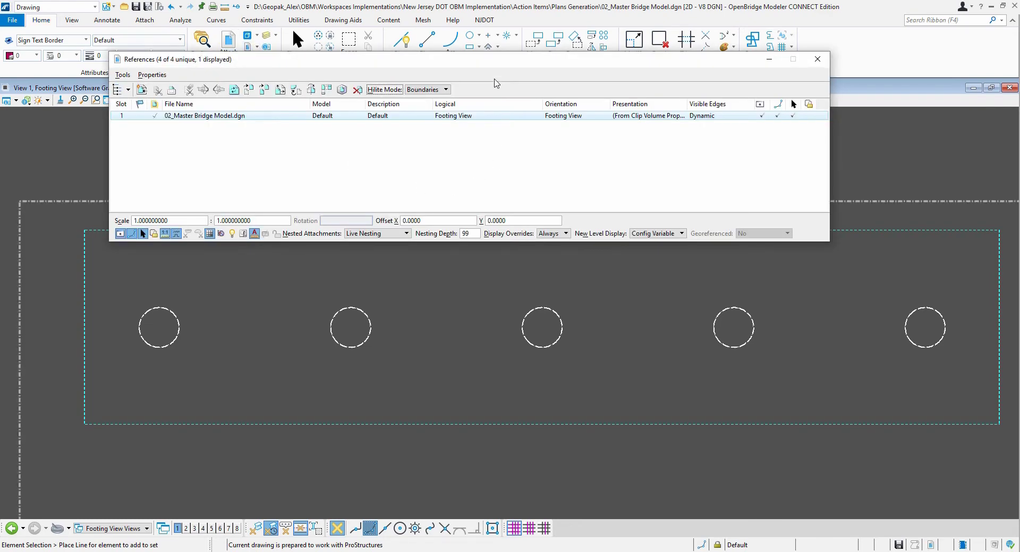
pyautogui.moveTo(498, 63); pyautogui.dragTo(511, 505)
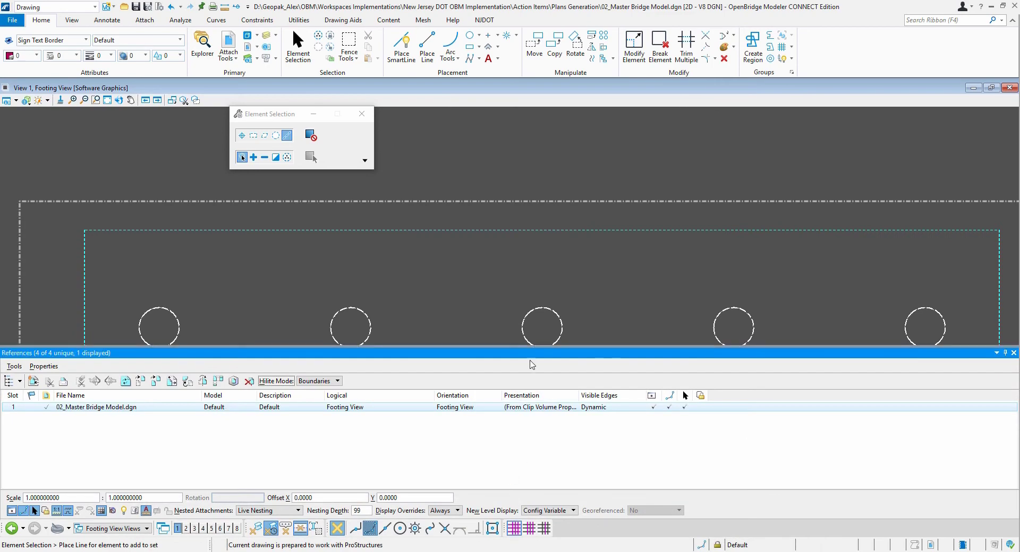
# Set the reference's Forward clip volume display style to _Forward for Plan Elevation, and collapse the references list
pyautogui.doubleClick(545, 415)
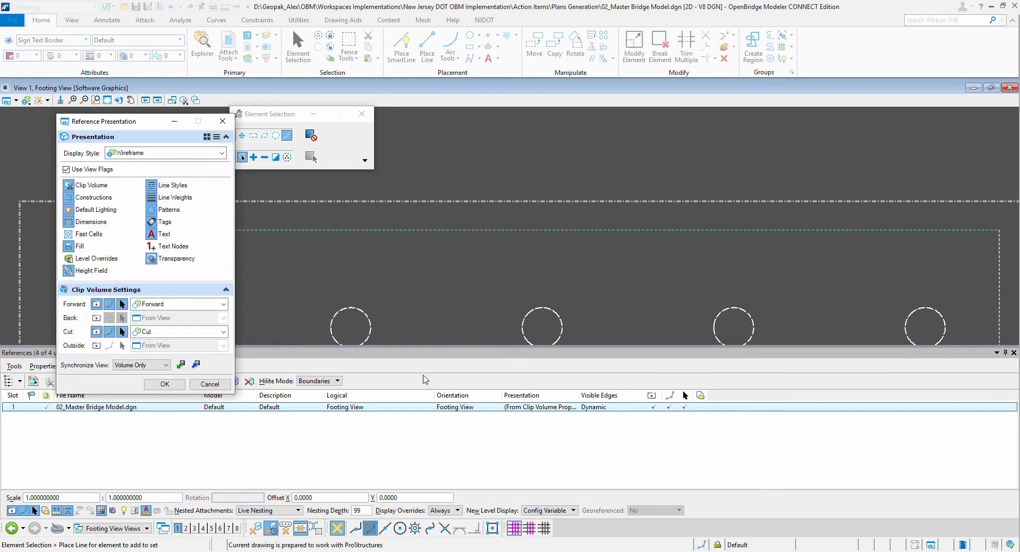
pyautogui.click(222, 305)
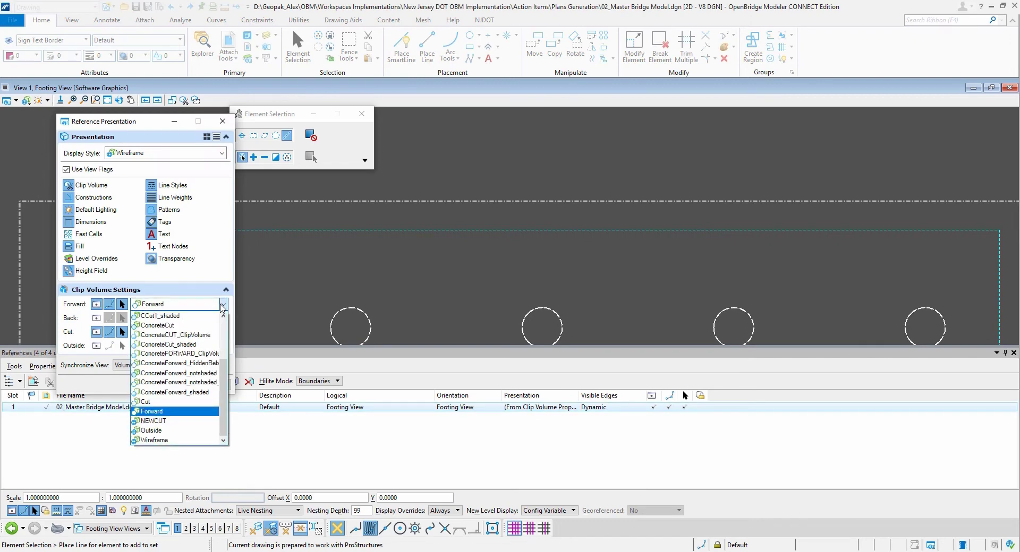
pyautogui.scroll(3, 181, 345)
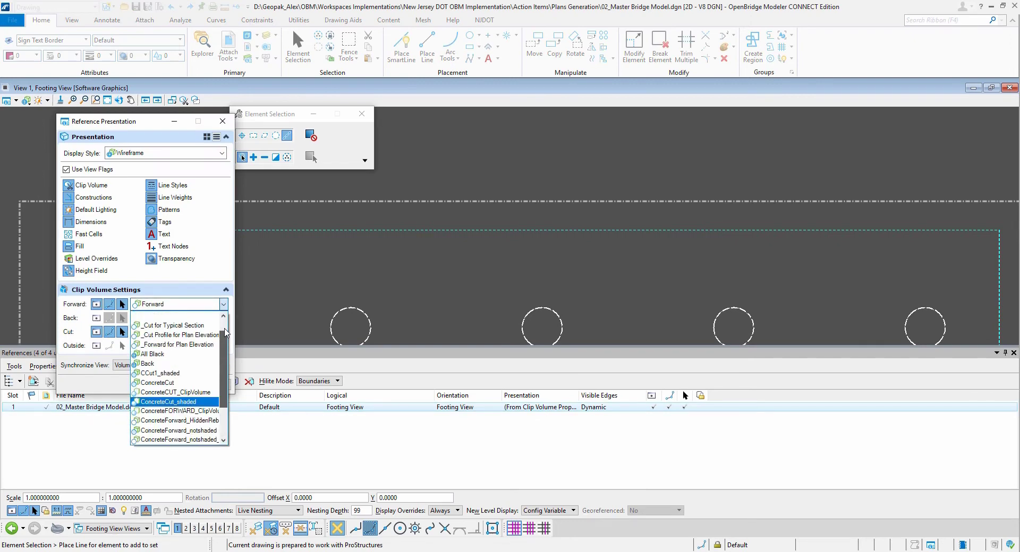
pyautogui.click(178, 354)
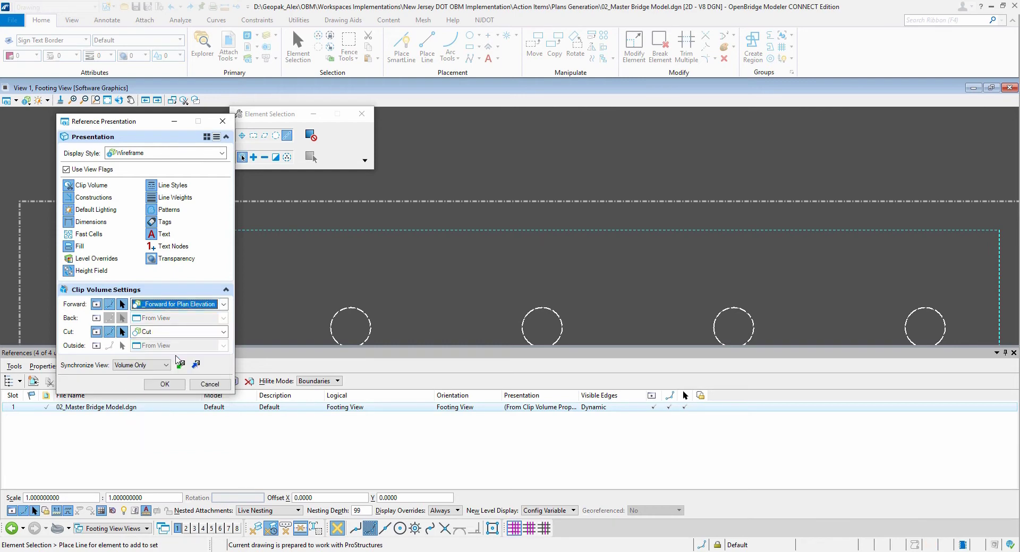
pyautogui.click(197, 382)
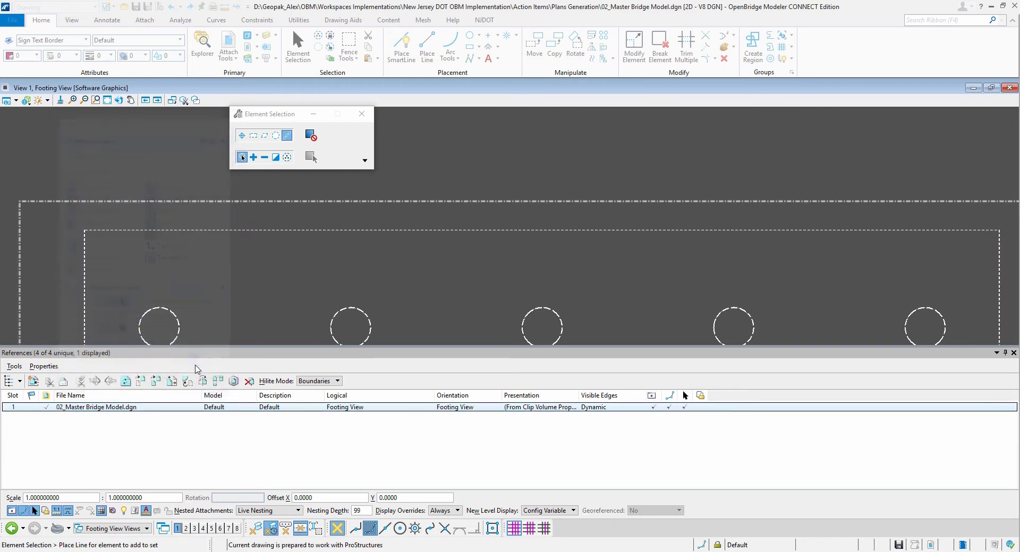
pyautogui.click(457, 329)
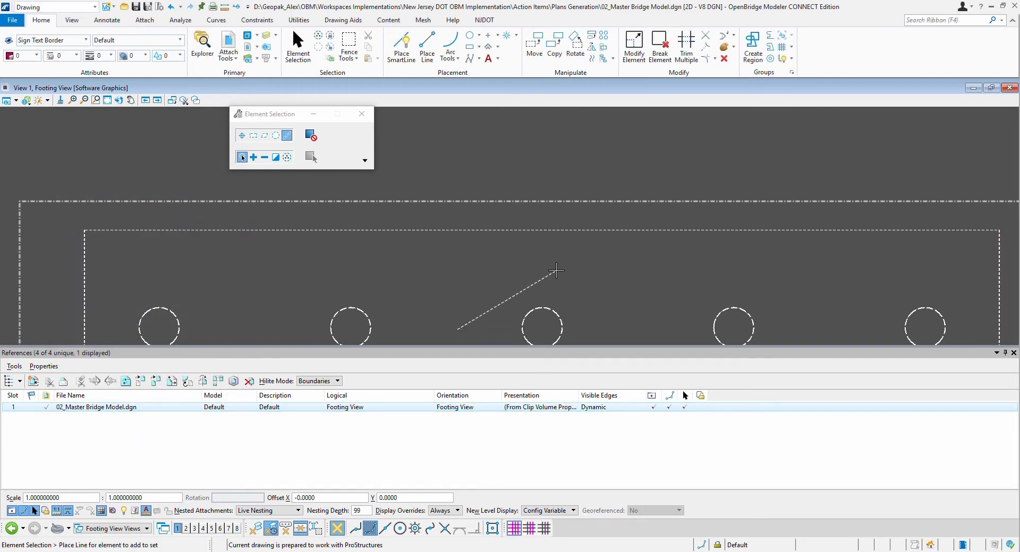
pyautogui.click(1005, 353)
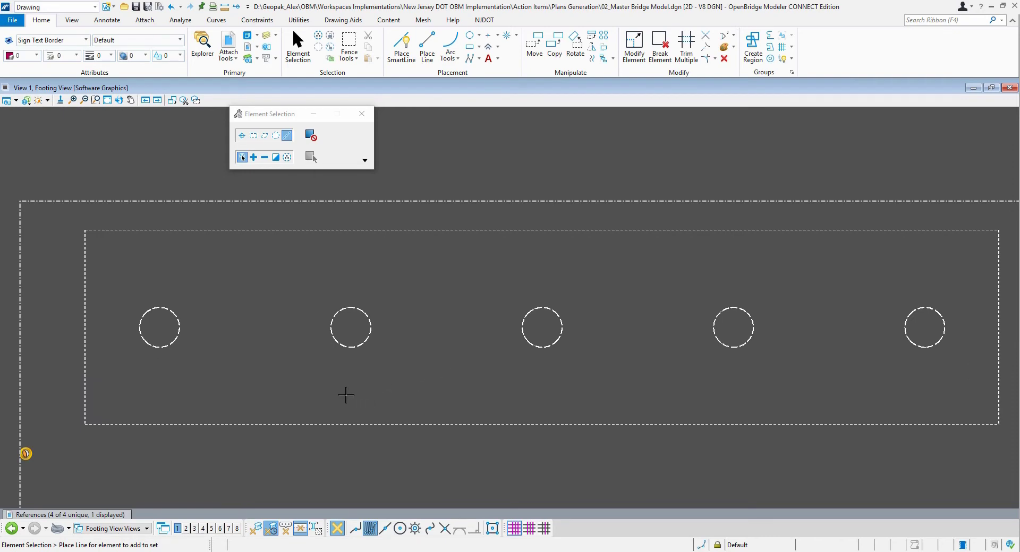
# Open the Pier Elevation [Sheet] views
pyautogui.scroll(-5, 382, 383)
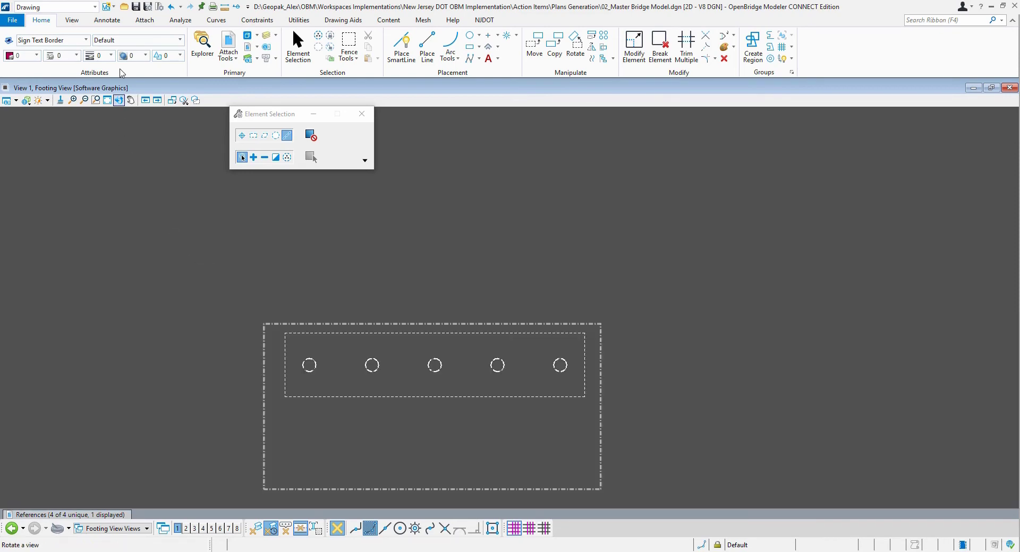
pyautogui.click(127, 528)
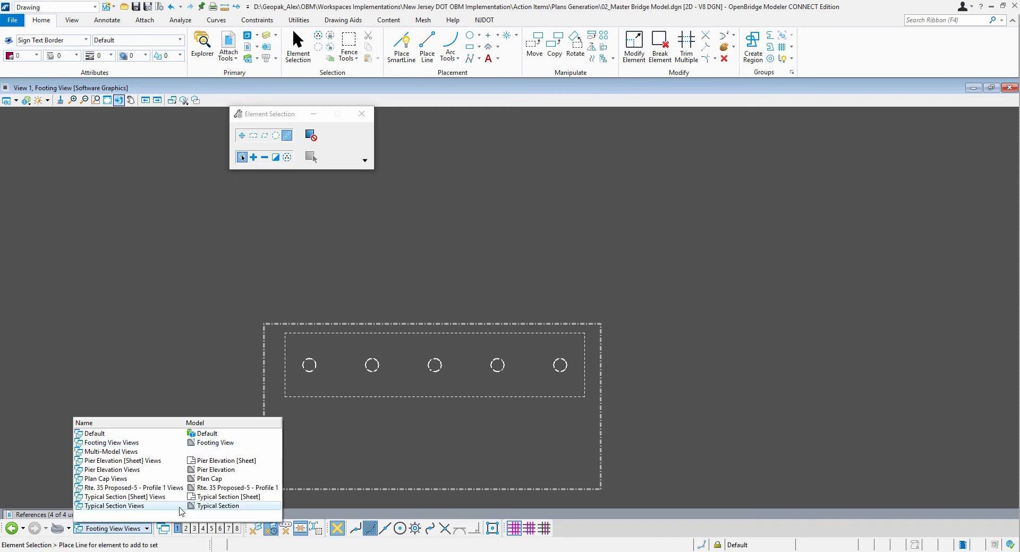
pyautogui.click(158, 461)
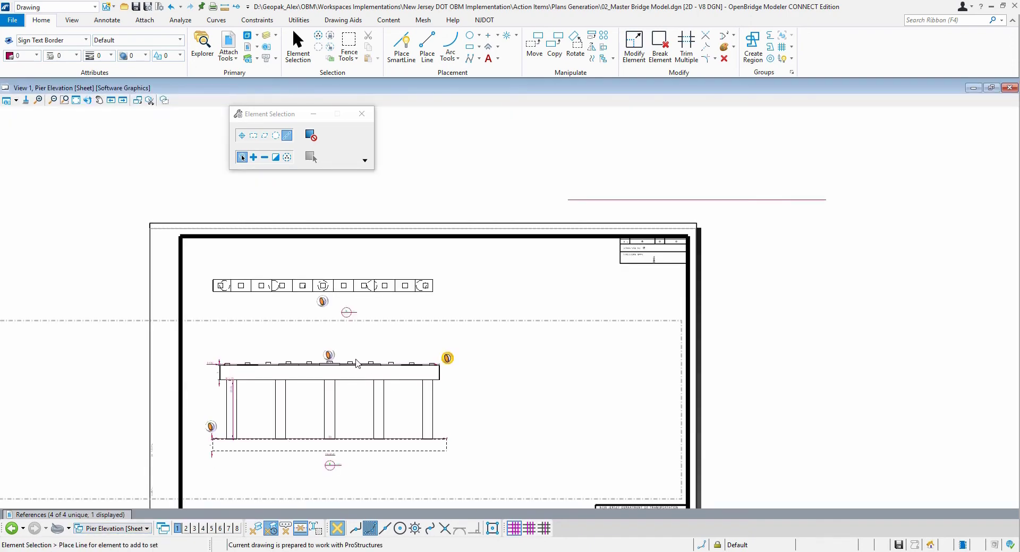
pyautogui.scroll(-1, 355, 364)
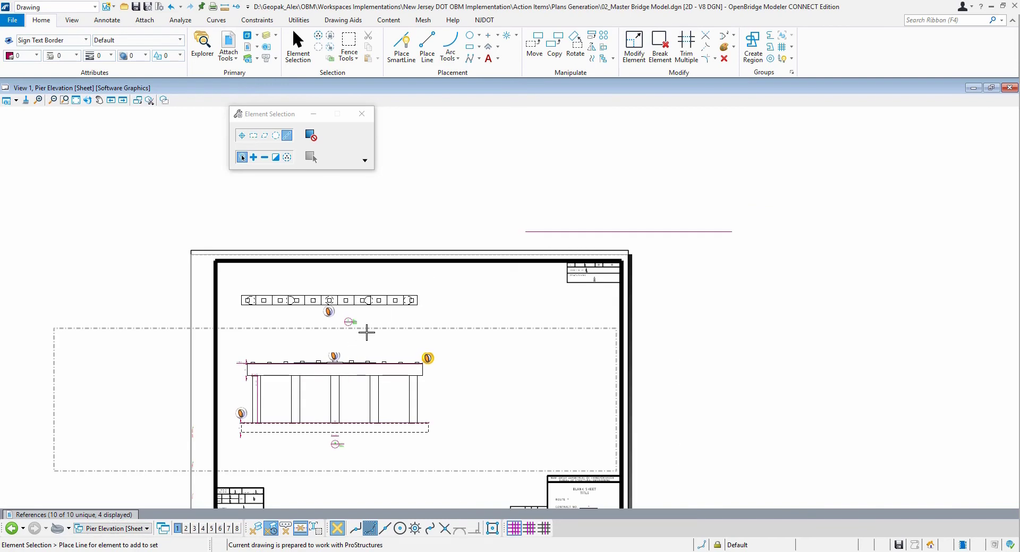
# Clip the Pier Elevation reference on the sheet to an overlap-mode block fence drawn around the pier
pyautogui.click(357, 43)
pyautogui.click(225, 336)
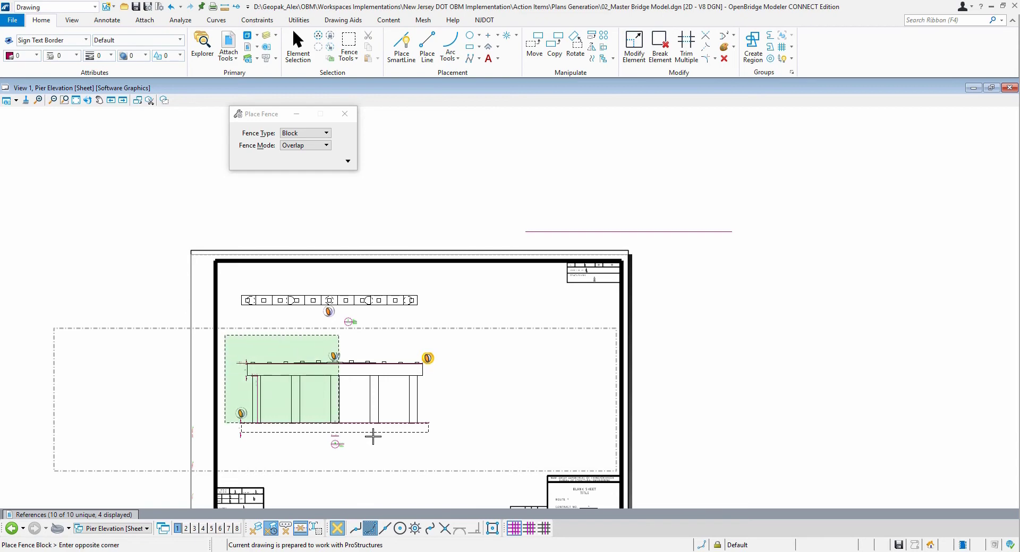
pyautogui.click(454, 465)
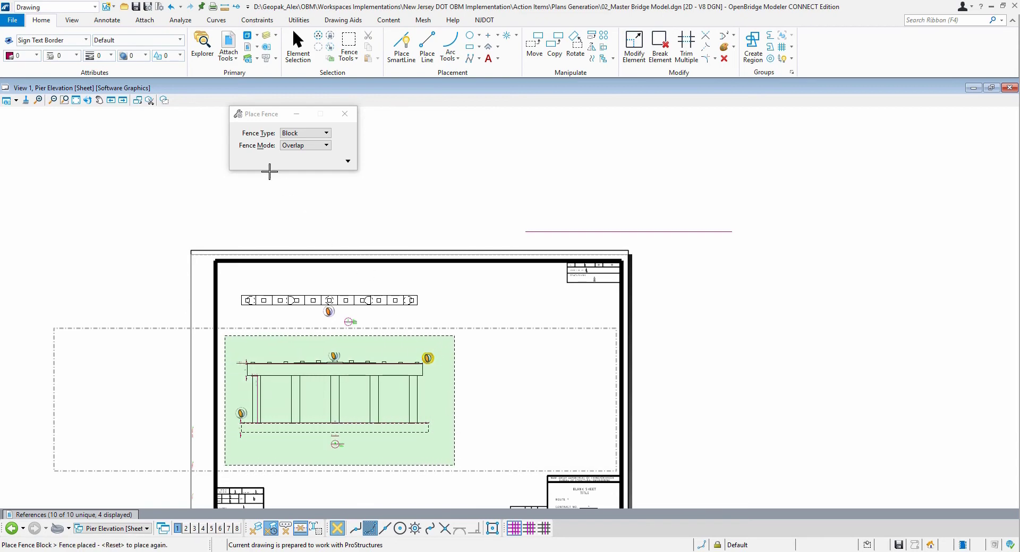
pyautogui.click(121, 516)
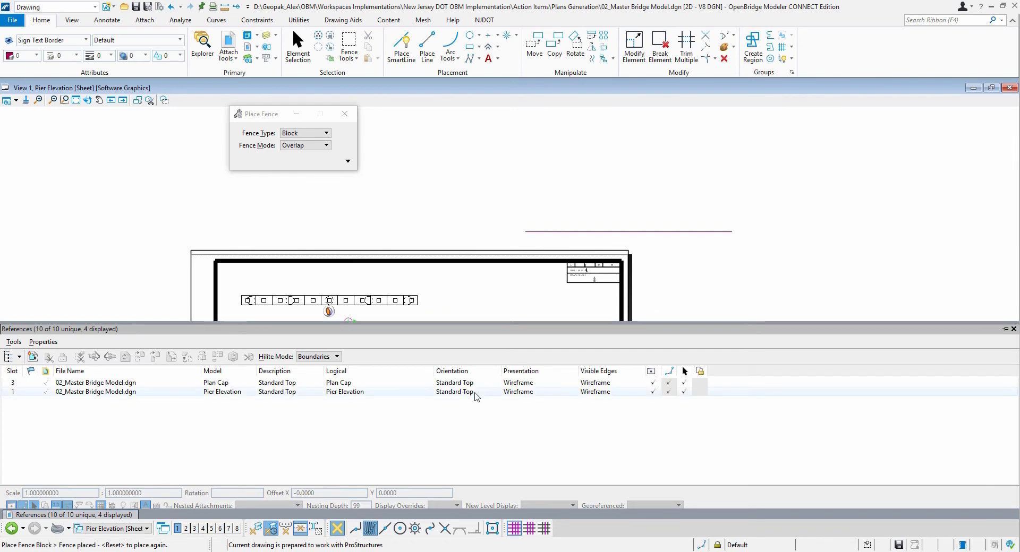
pyautogui.click(141, 392)
pyautogui.click(14, 343)
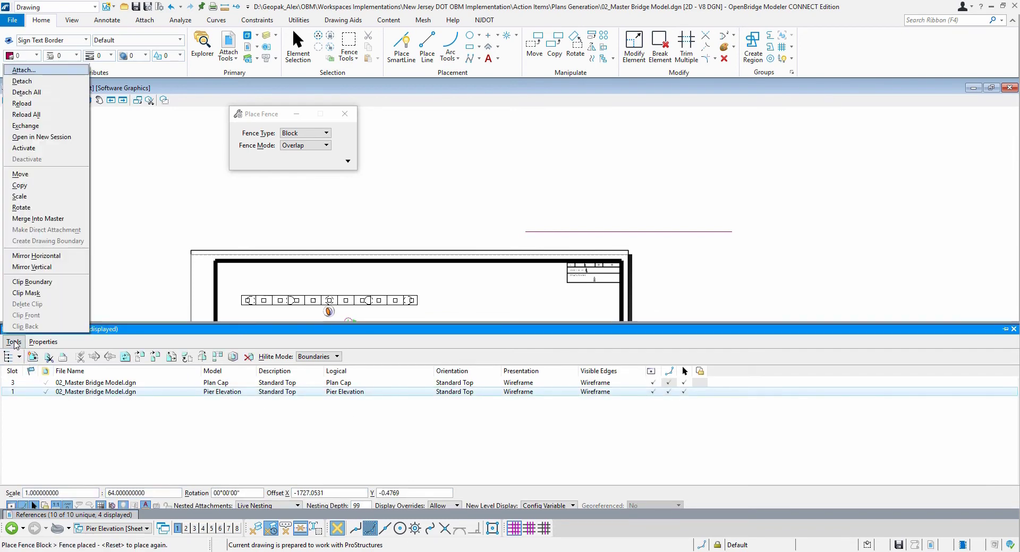
pyautogui.click(32, 282)
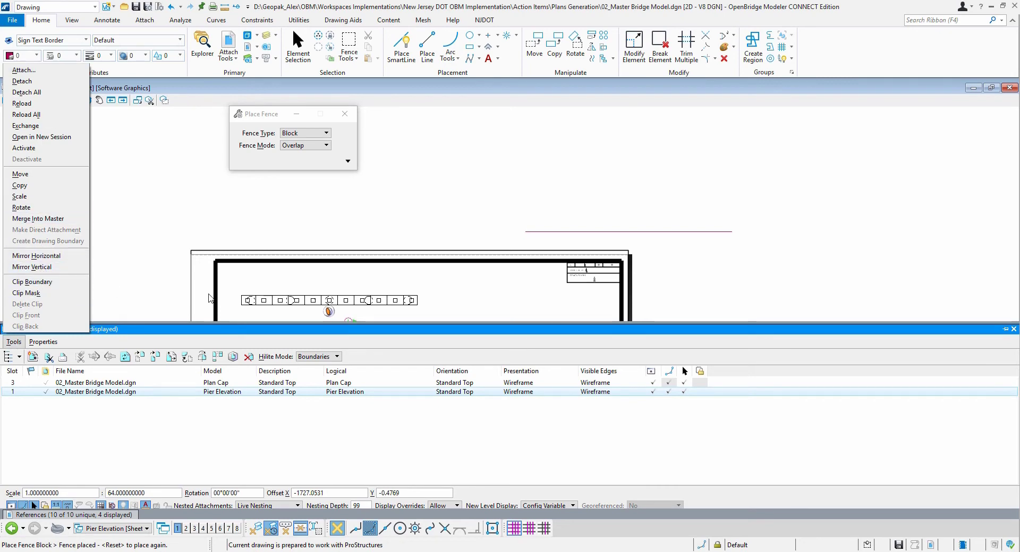
pyautogui.click(412, 348)
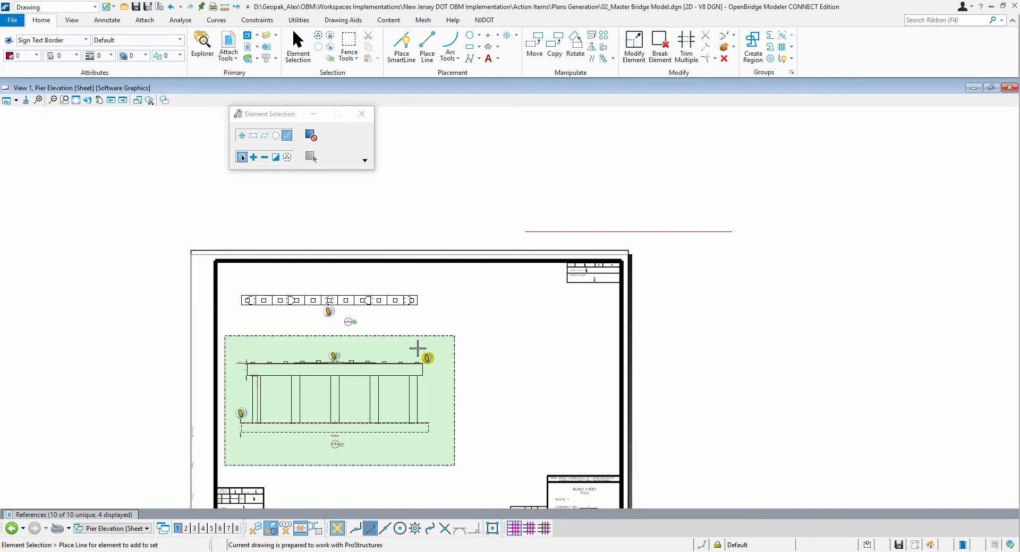
pyautogui.click(537, 345)
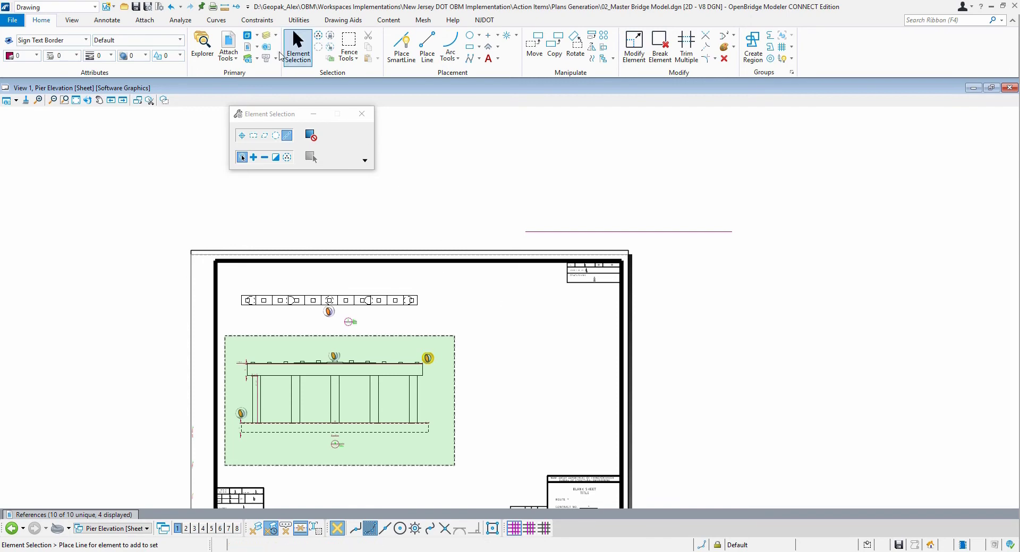
# Attach the Footing View model to the sheet with the Recommended method, placing it beside the pier elevation, and move the models list clear of the drawing
pyautogui.click(248, 36)
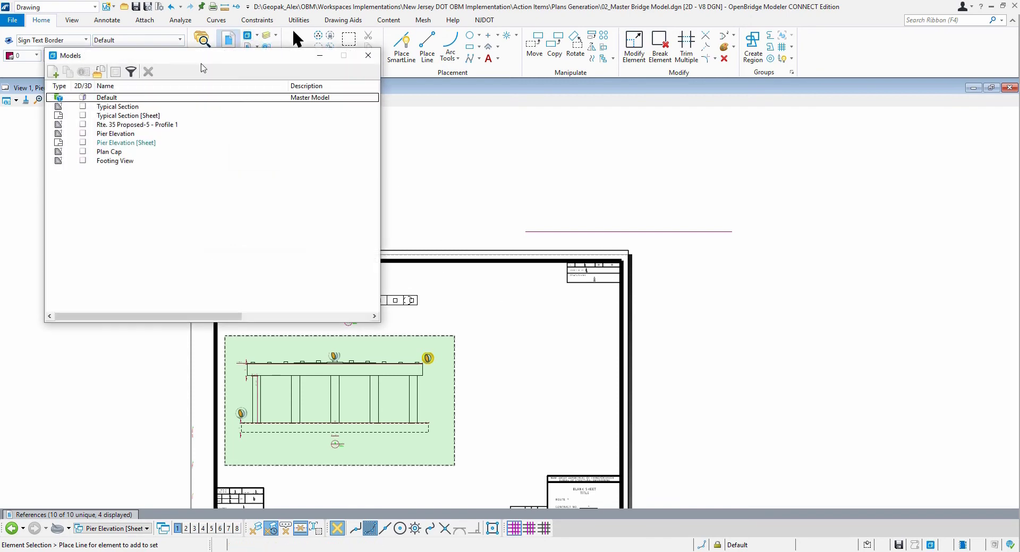
pyautogui.click(124, 162)
pyautogui.moveTo(137, 168); pyautogui.dragTo(482, 360)
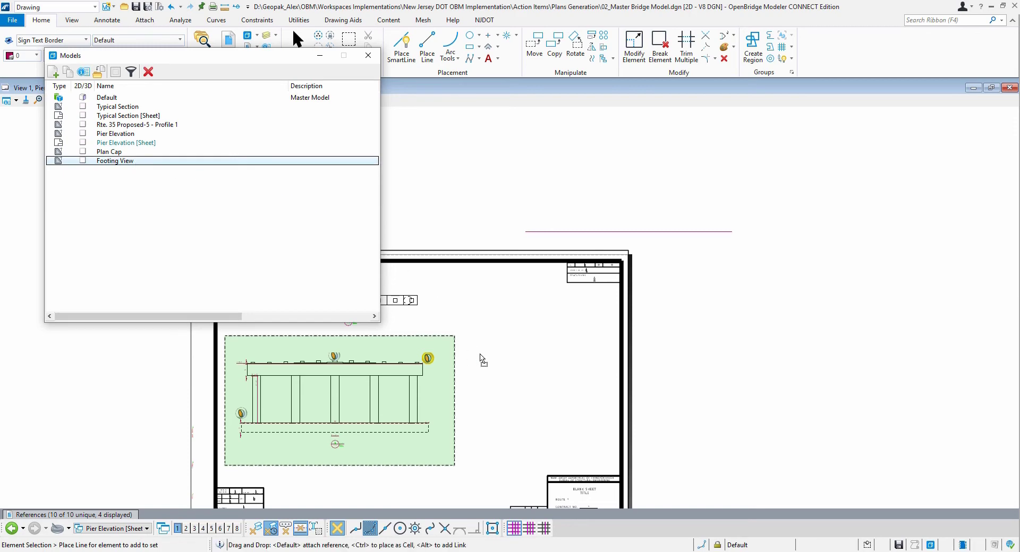
pyautogui.moveTo(531, 404); pyautogui.dragTo(530, 404)
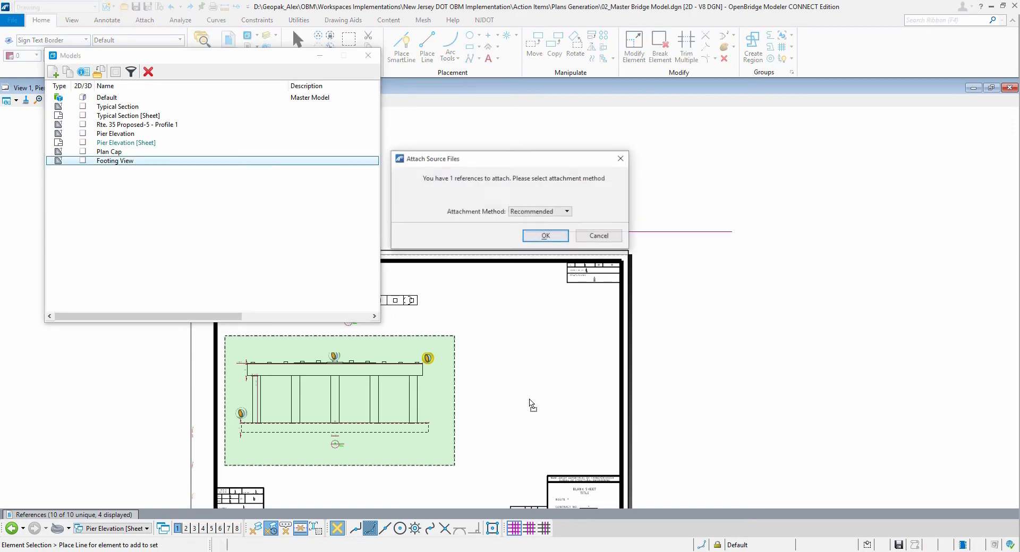
pyautogui.click(546, 234)
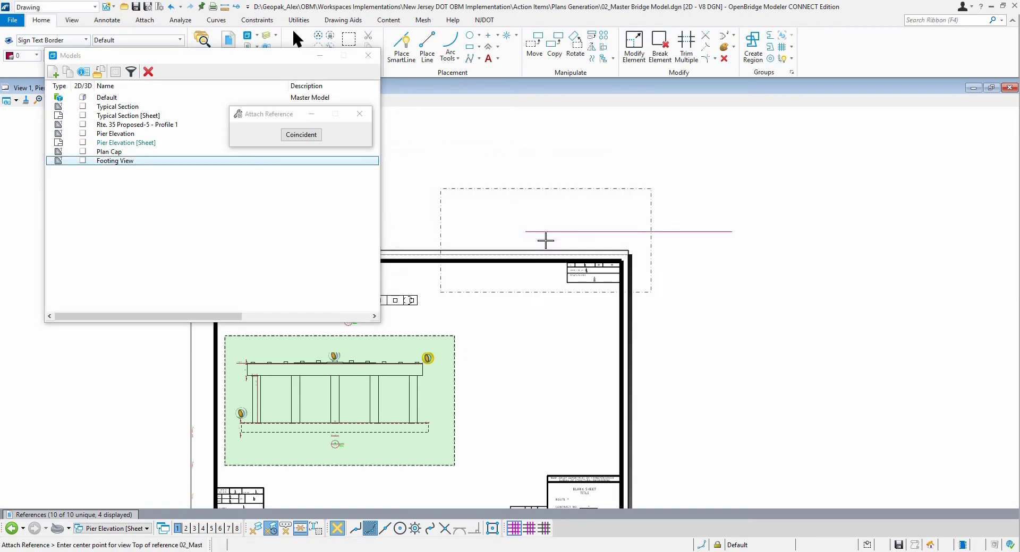
pyautogui.click(561, 407)
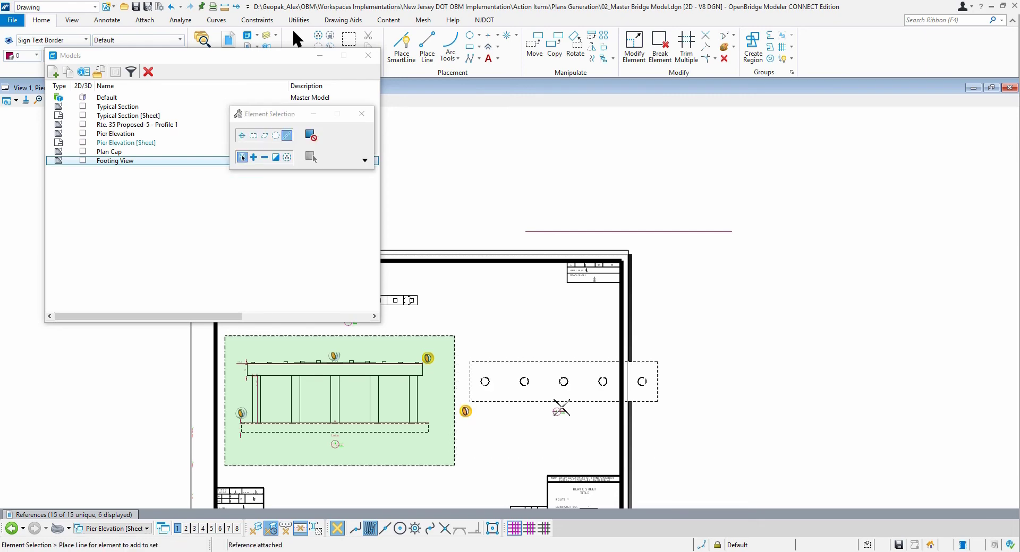
pyautogui.moveTo(281, 55); pyautogui.dragTo(743, 32)
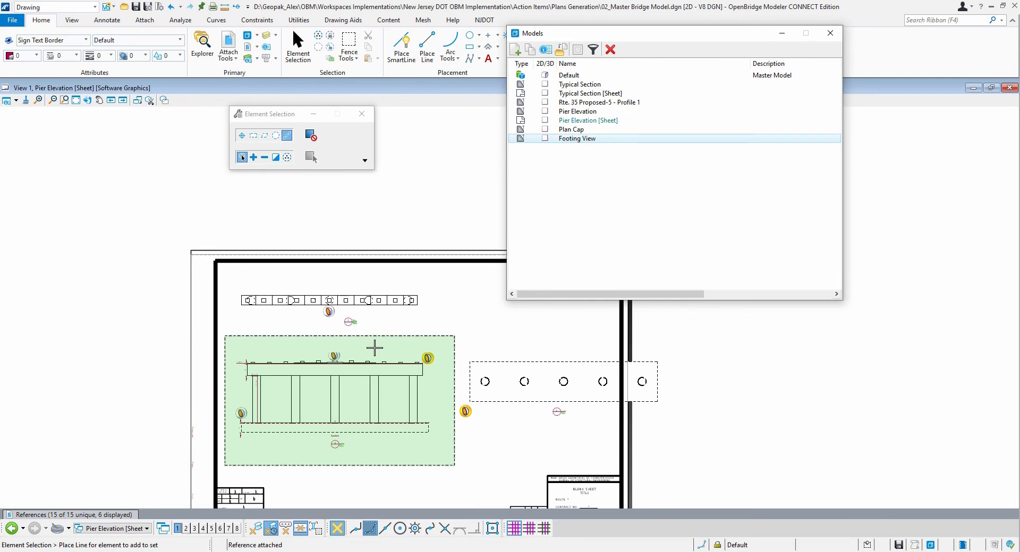
# Move the Pier Elevation reference up on the sheet, closer to the pier cap plan
pyautogui.rightClick(372, 376)
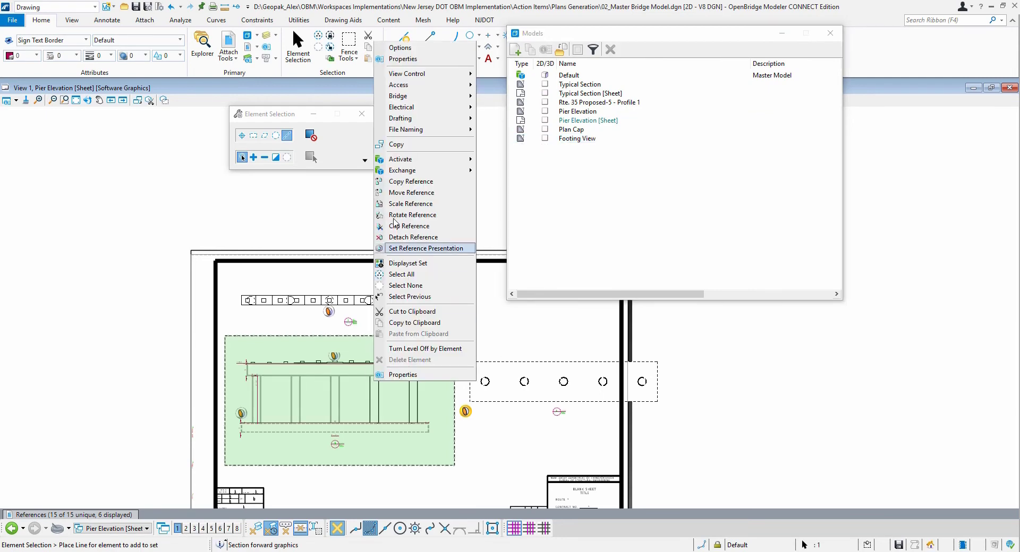
pyautogui.click(403, 193)
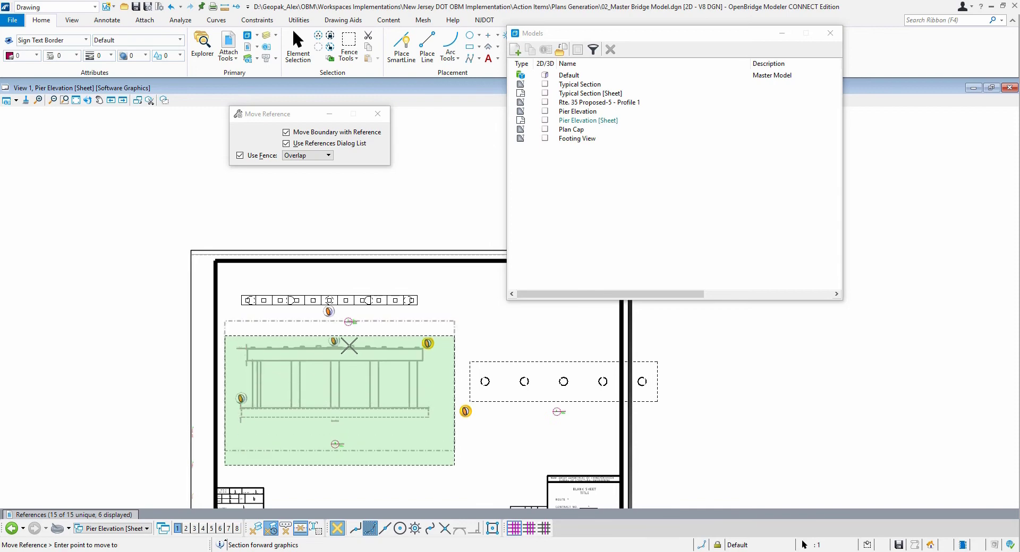
pyautogui.click(349, 345)
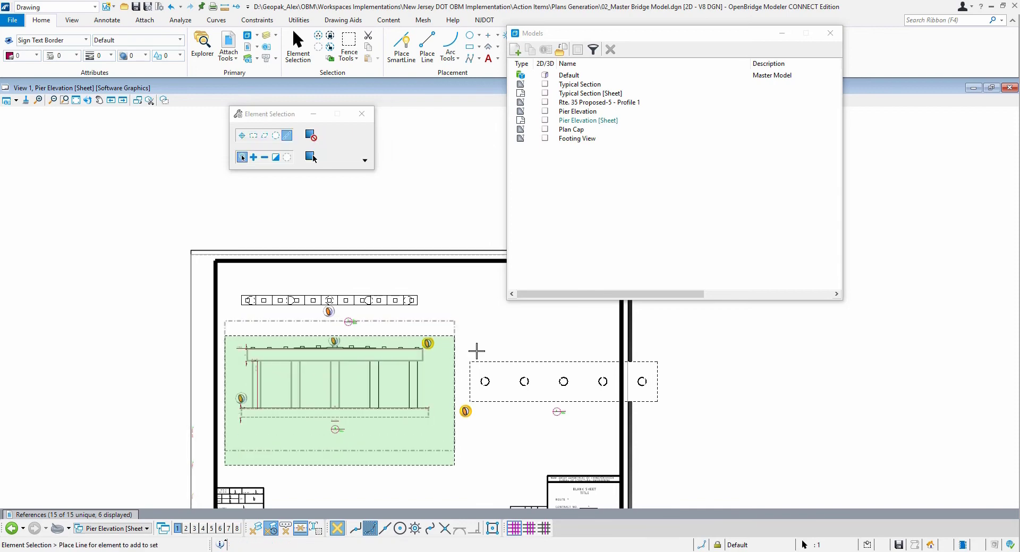
pyautogui.rightClick(516, 366)
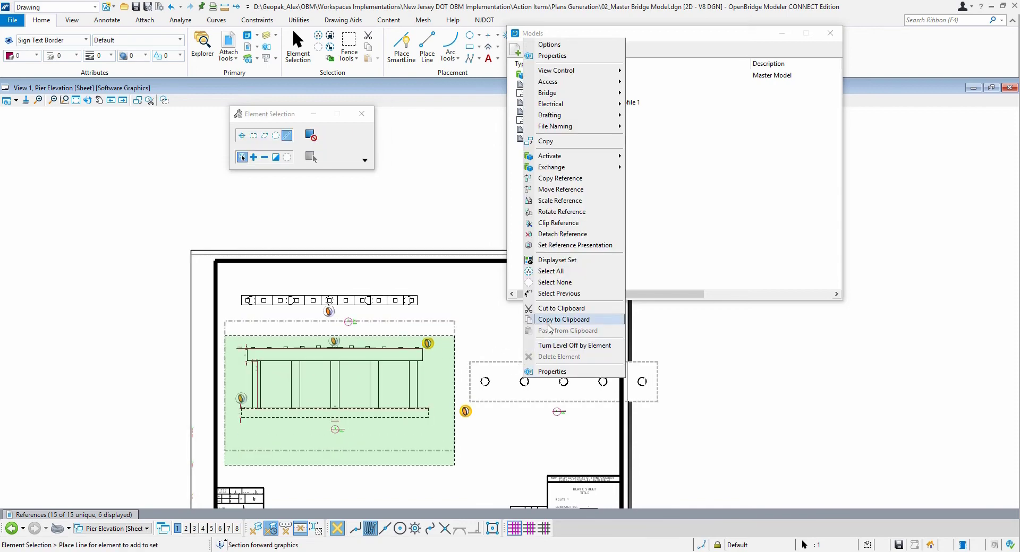
pyautogui.click(560, 189)
pyautogui.click(563, 358)
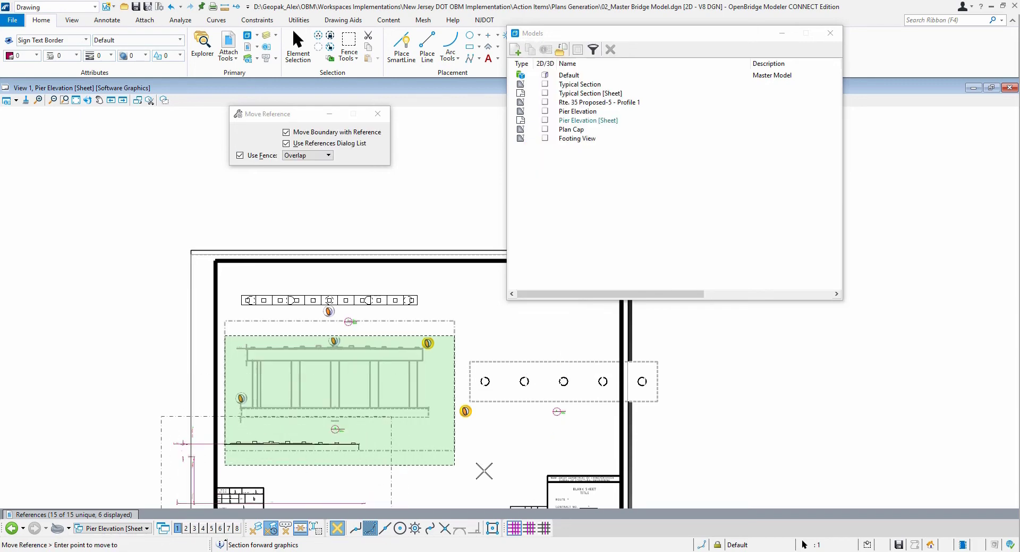
pyautogui.rightClick(533, 376)
pyautogui.click(516, 356)
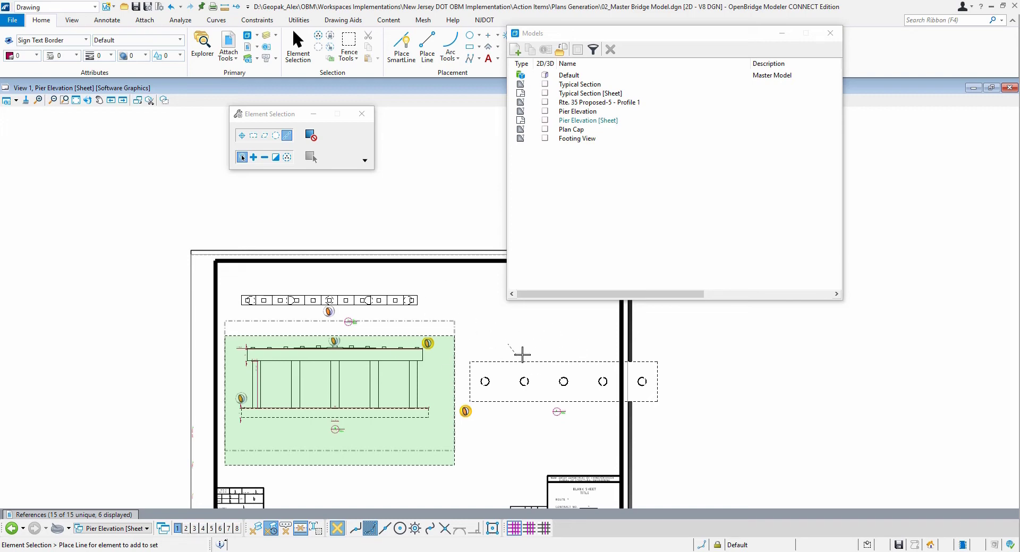
pyautogui.click(353, 357)
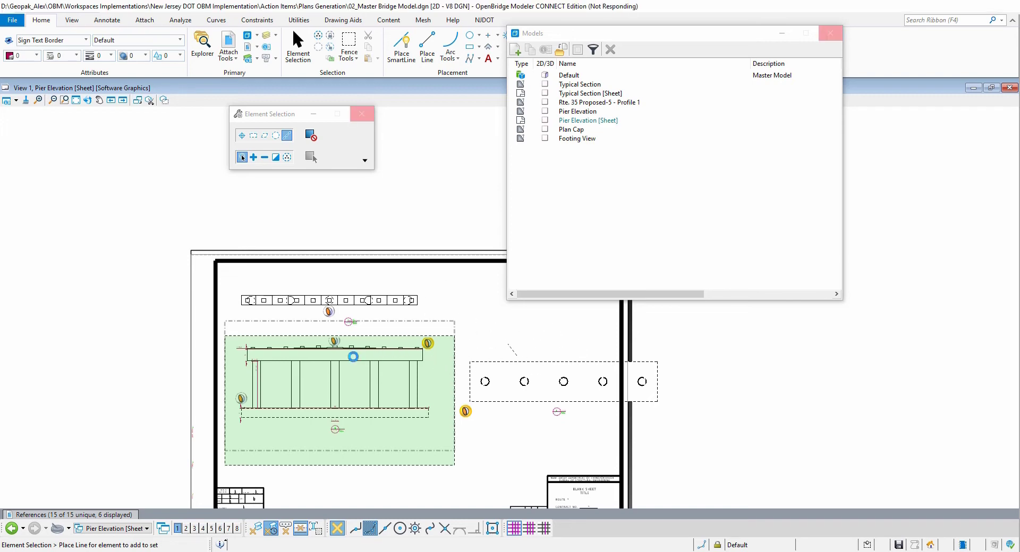
pyautogui.scroll(-1, 516, 378)
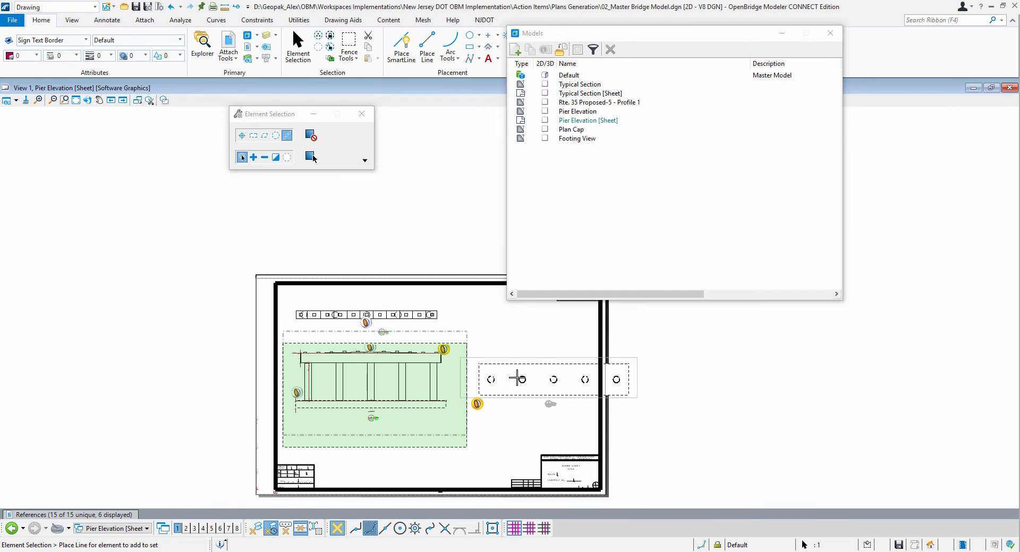
pyautogui.click(513, 415)
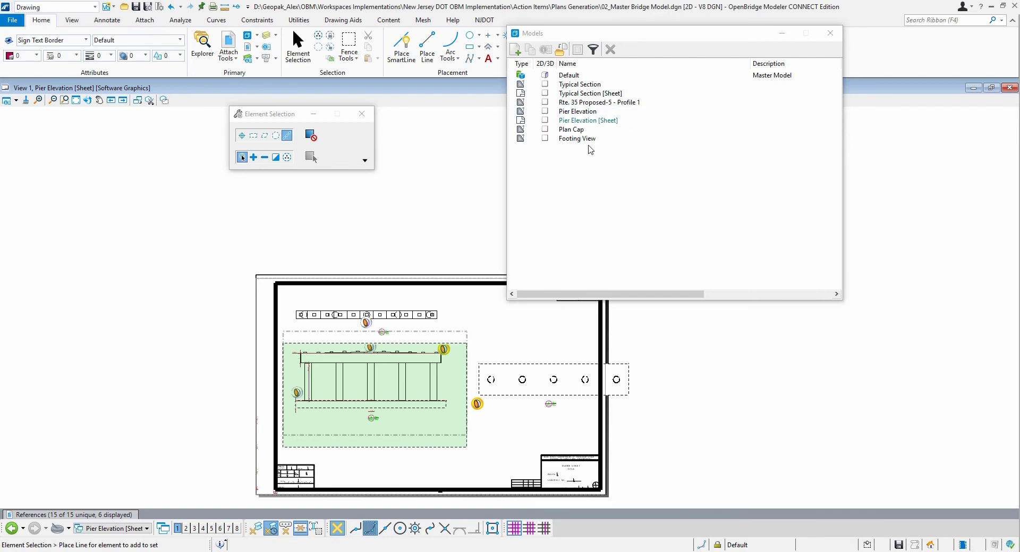
# Close the models list and move the Footing View reference directly beneath the pier elevation on the sheet
pyautogui.click(830, 34)
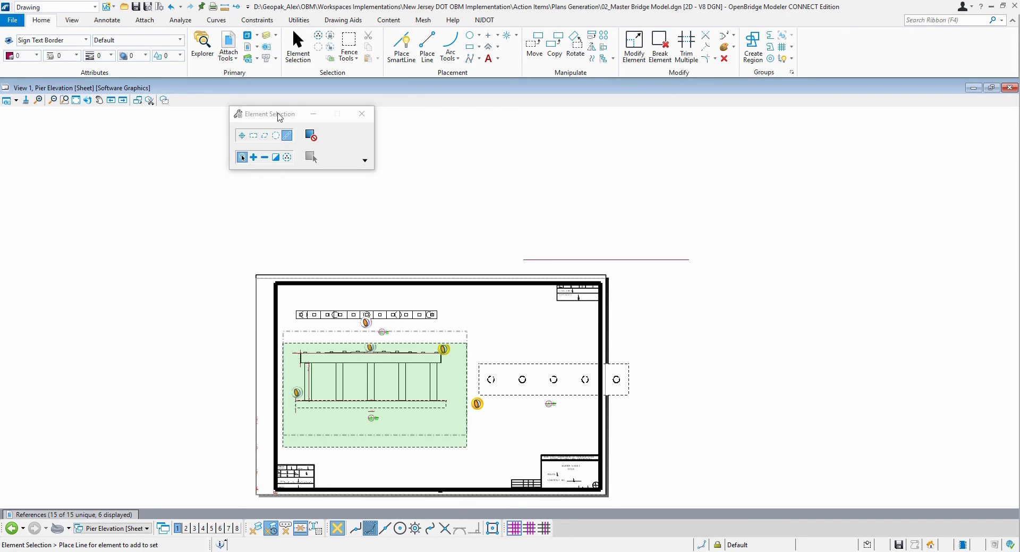
pyautogui.click(246, 47)
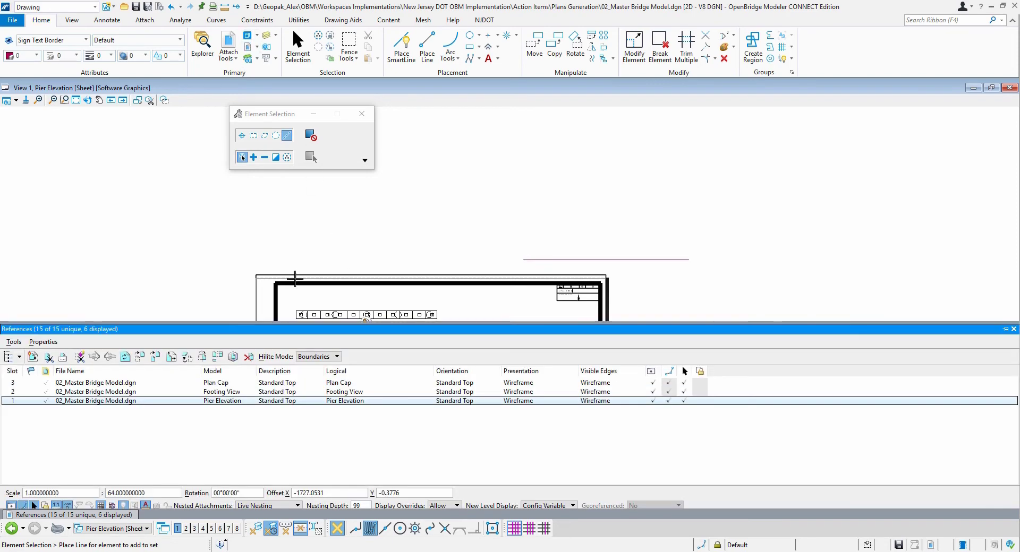
pyautogui.click(126, 393)
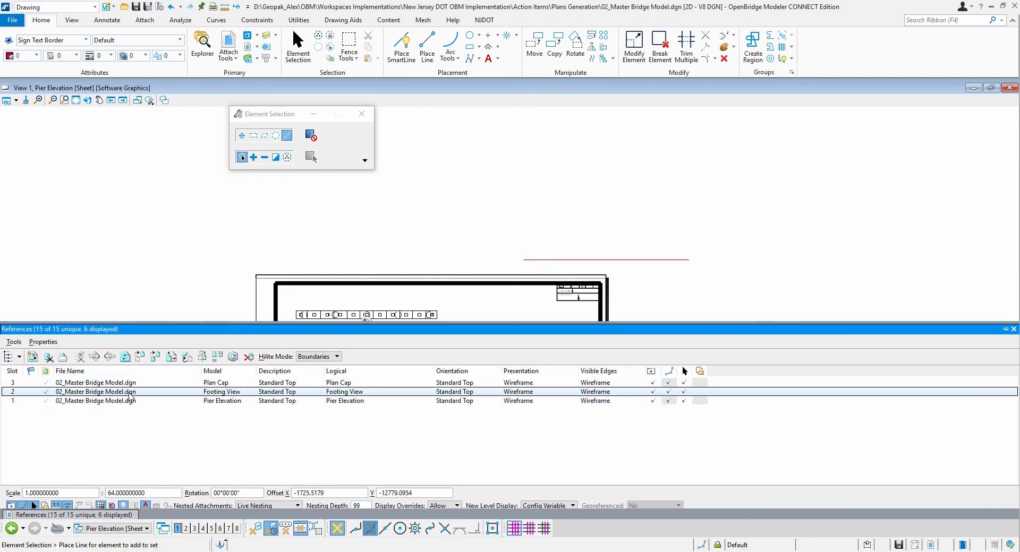
pyautogui.rightClick(130, 395)
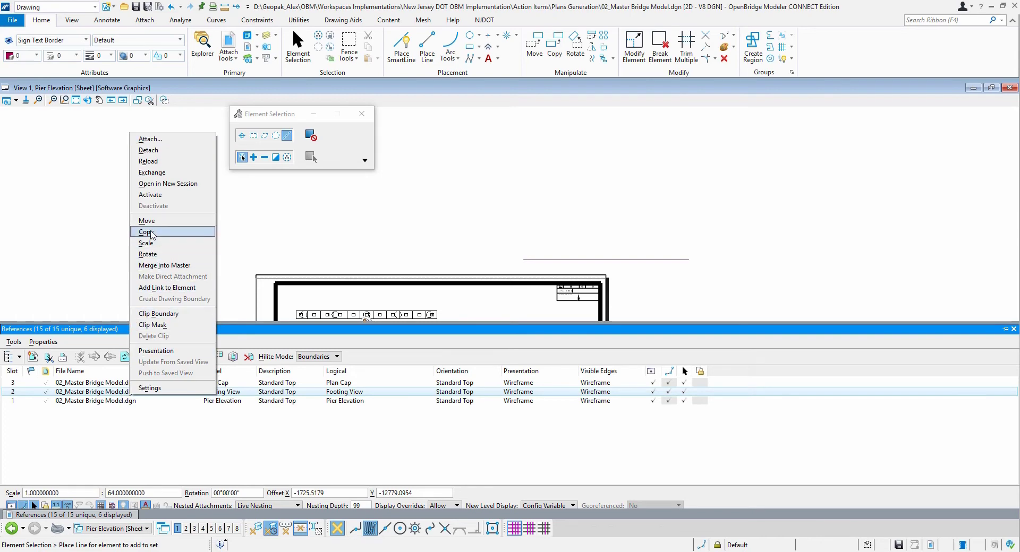
pyautogui.click(147, 220)
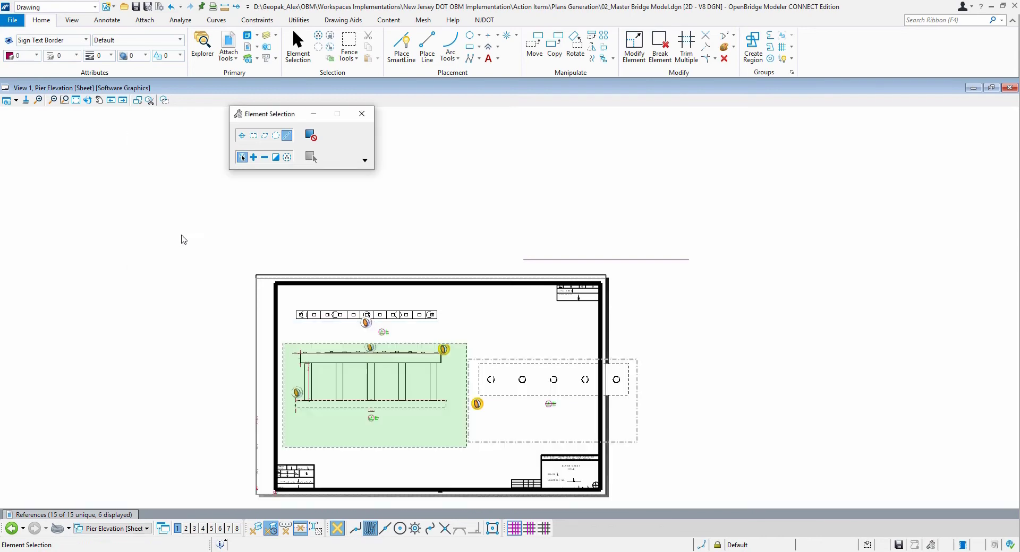
pyautogui.click(510, 387)
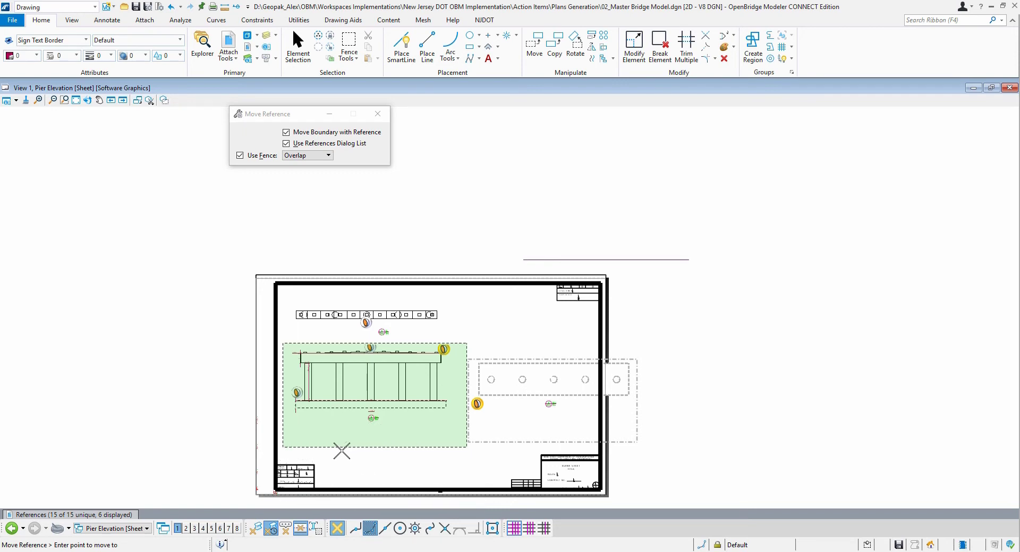
pyautogui.click(347, 449)
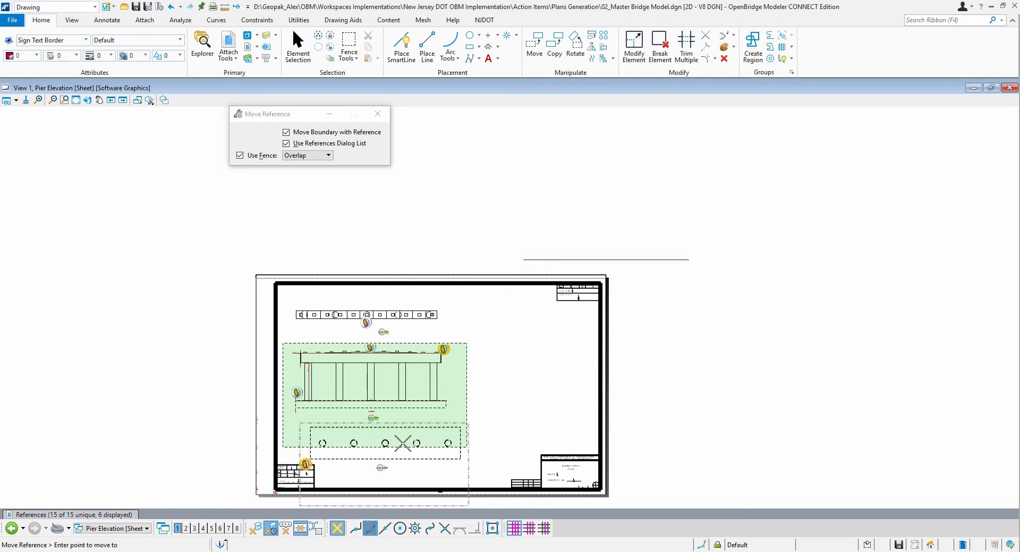
pyautogui.click(495, 414)
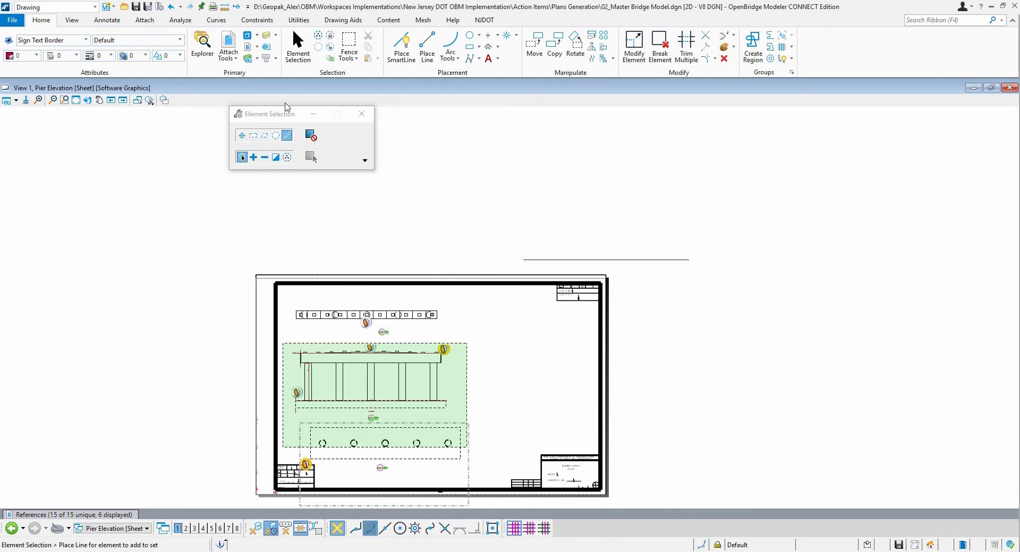
pyautogui.click(349, 40)
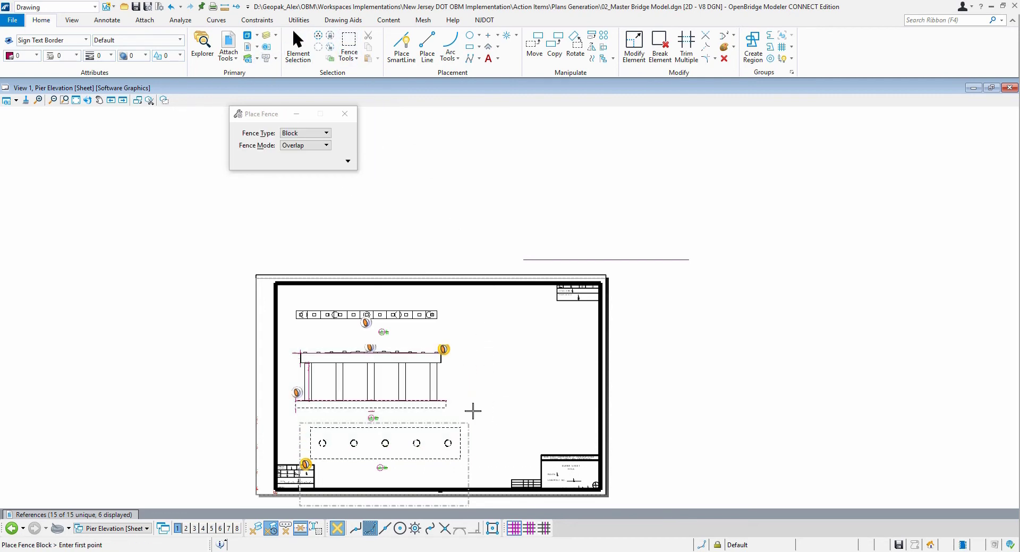
pyautogui.rightClick(426, 431)
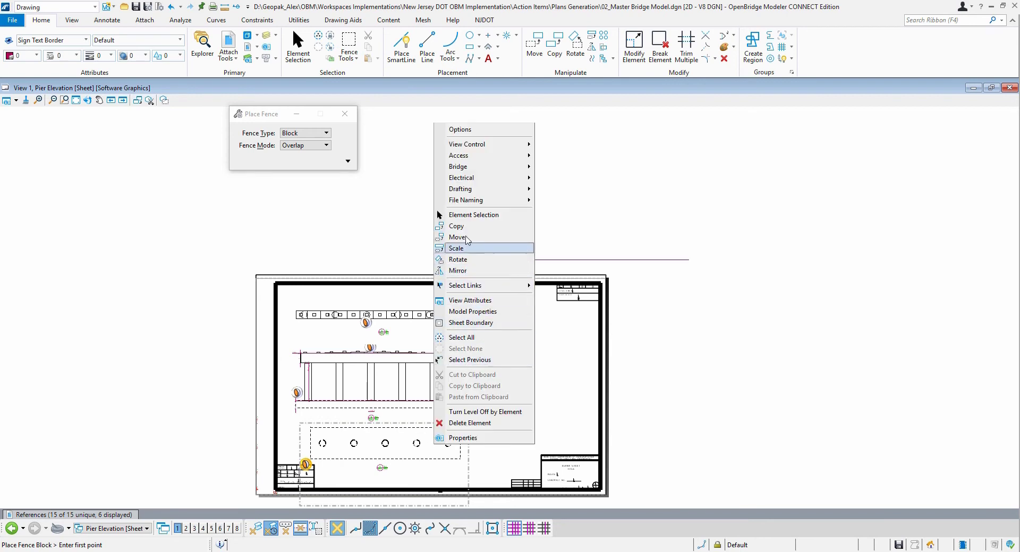
pyautogui.click(368, 429)
pyautogui.rightClick(367, 429)
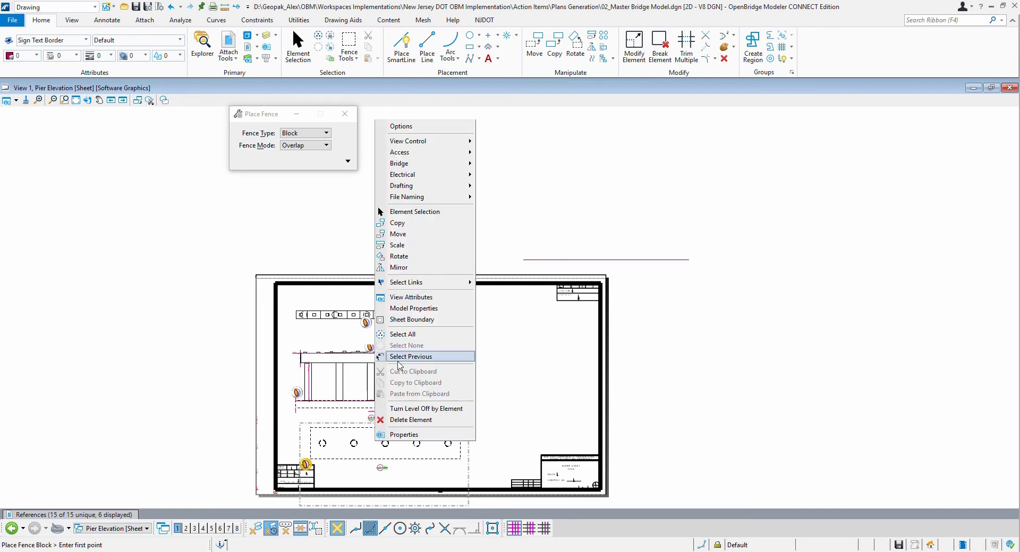
pyautogui.click(514, 389)
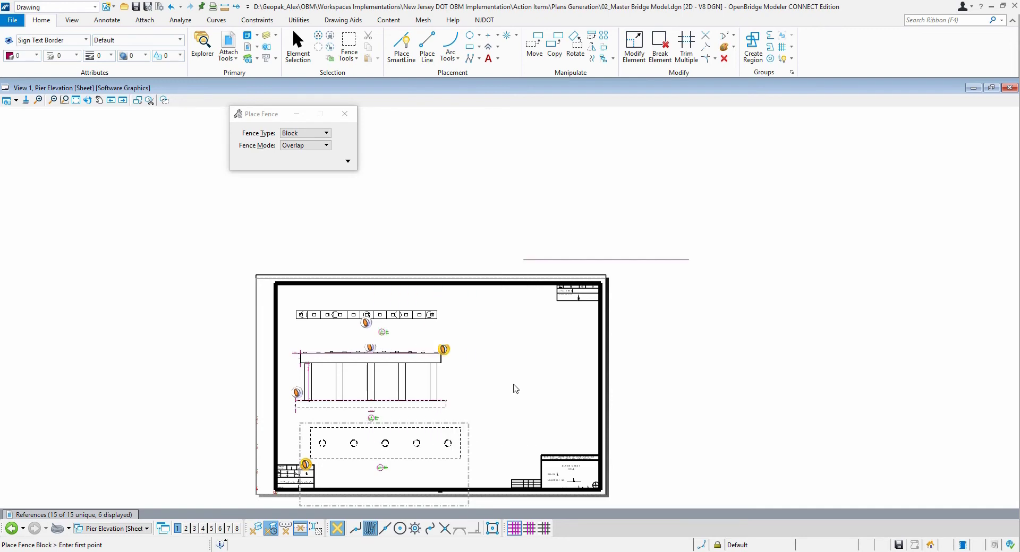
# Move the Footing View reference slightly left on the sheet so it lines up beneath the pier elevation
pyautogui.scroll(1, 378, 436)
pyautogui.scroll(1, 378, 436)
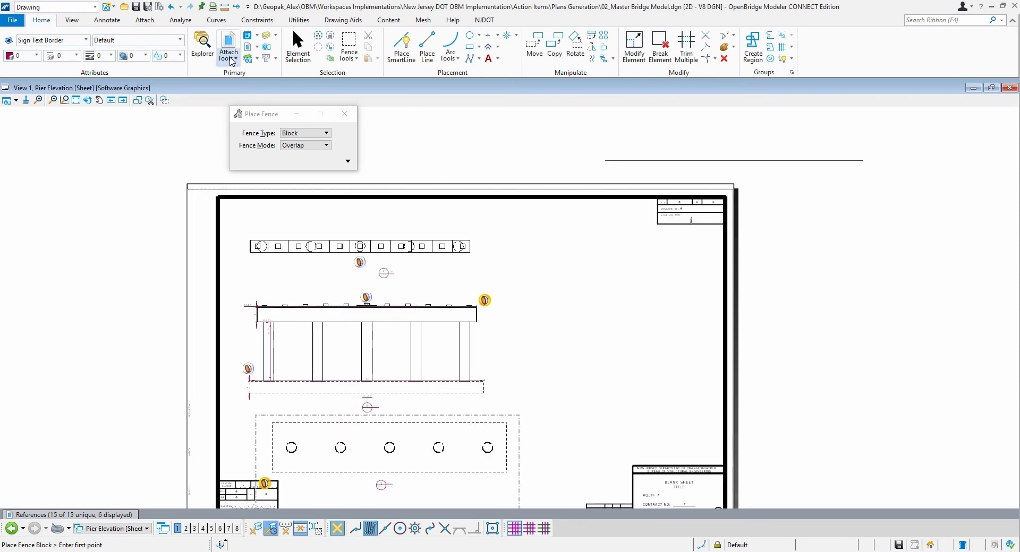
pyautogui.moveTo(95, 518)
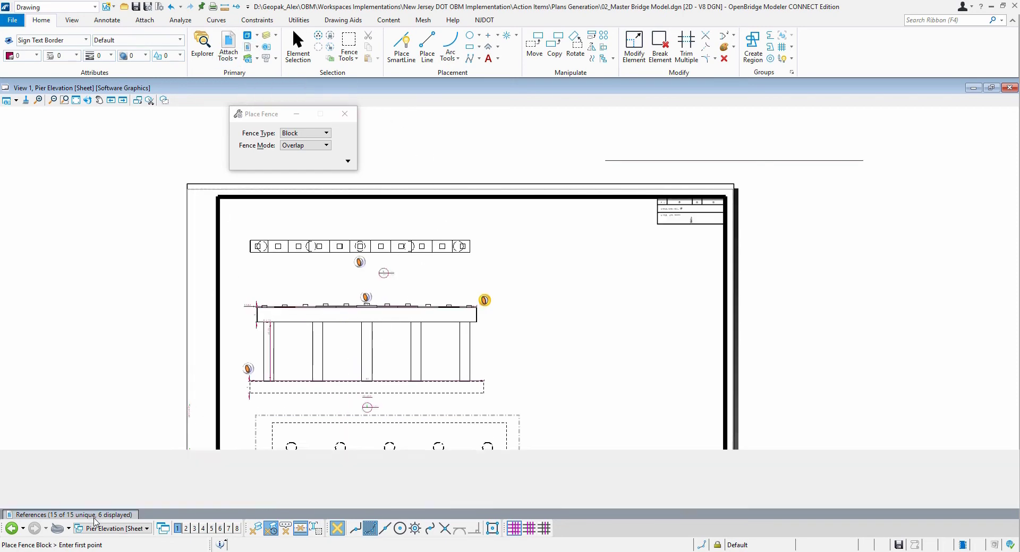
pyautogui.click(14, 341)
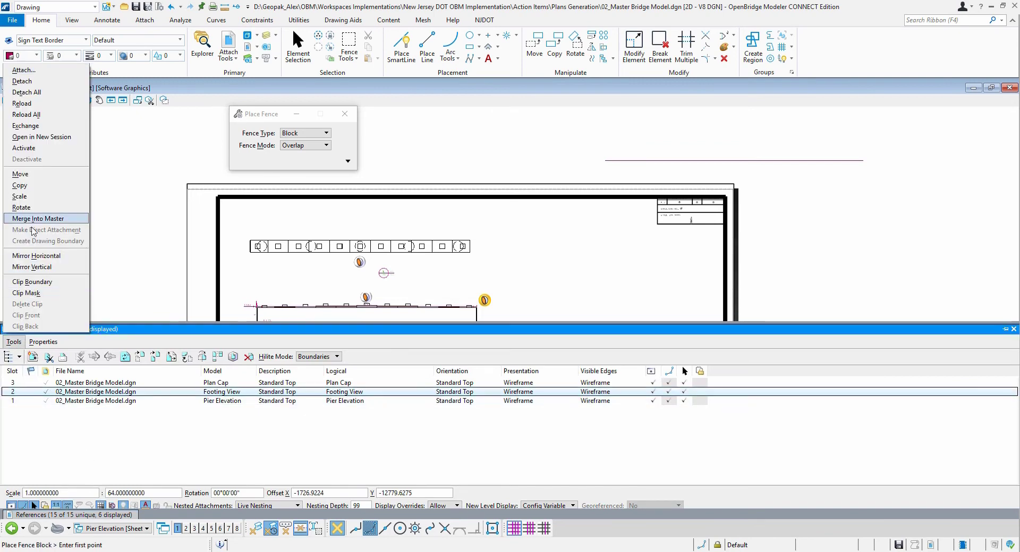
pyautogui.click(20, 174)
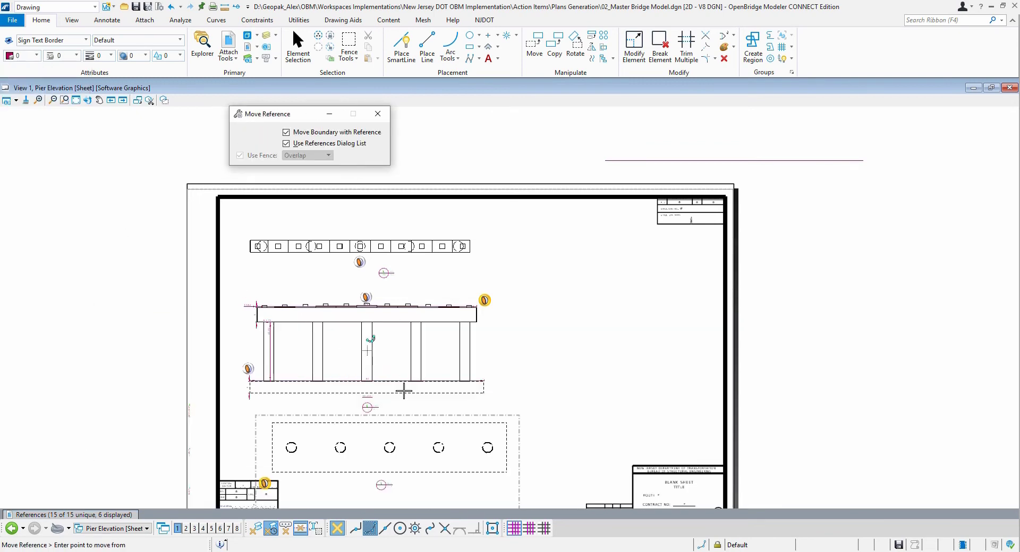
pyautogui.click(394, 418)
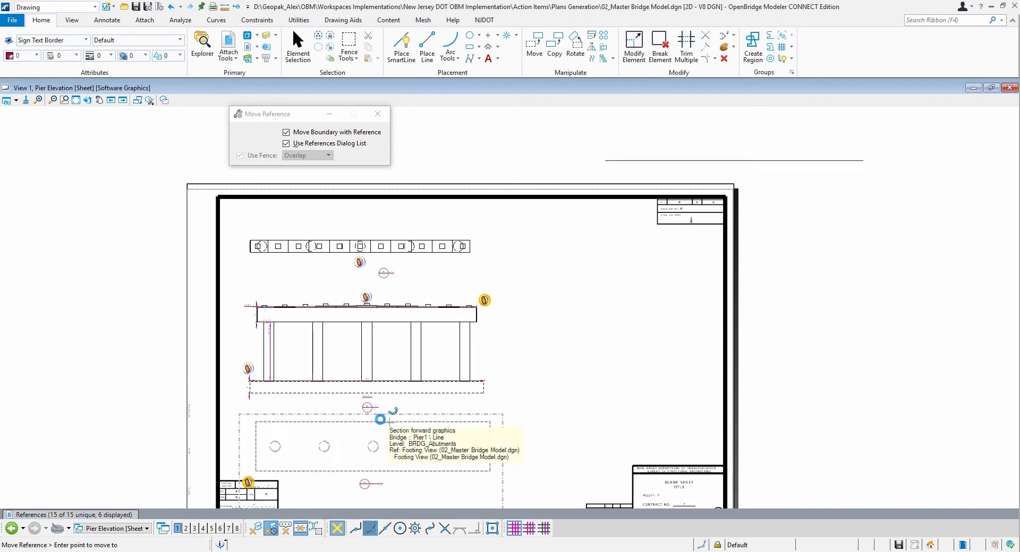
pyautogui.press('Escape')
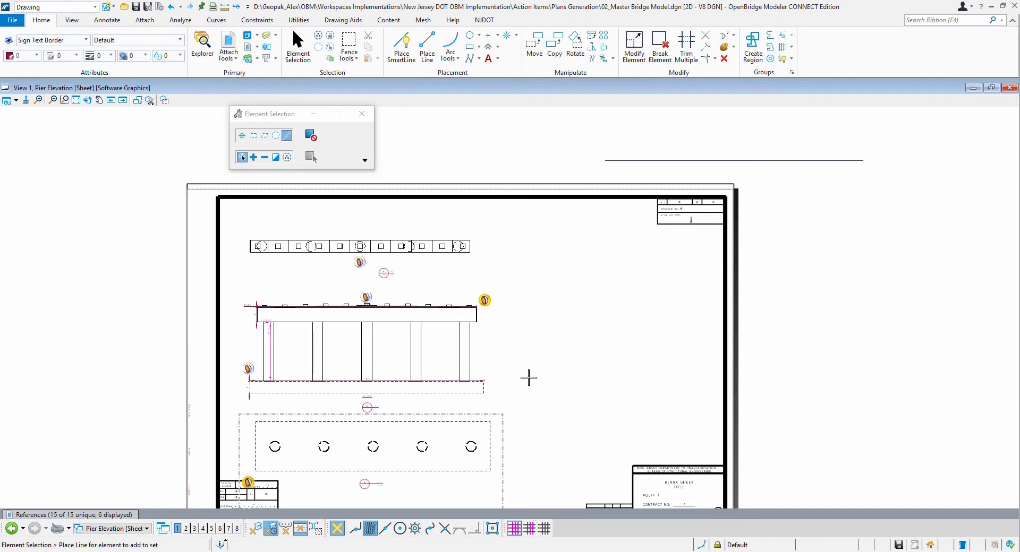
# Open the Pier Elevation drawing model and place a Detail Section callout across the rightmost column, facing downward
pyautogui.click(126, 529)
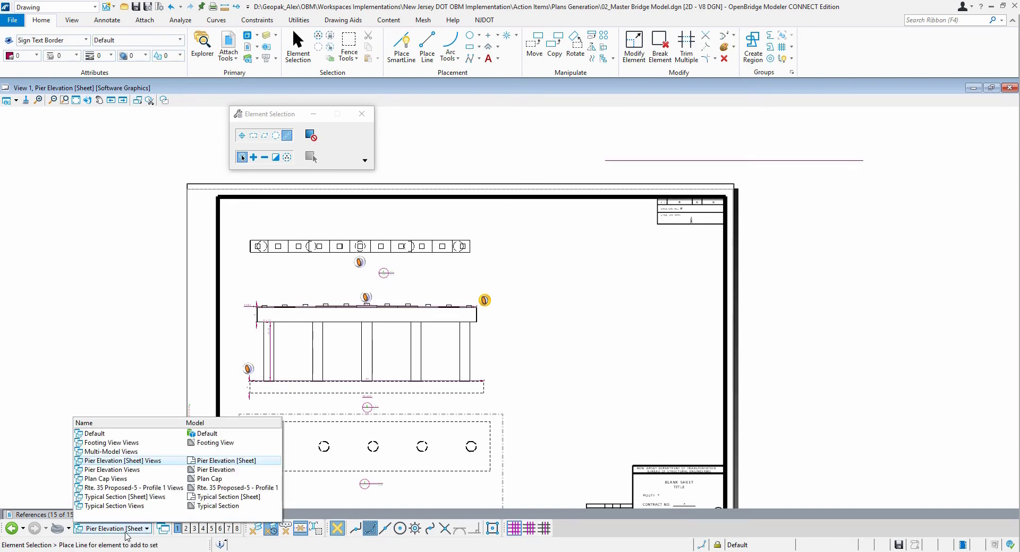
pyautogui.click(217, 471)
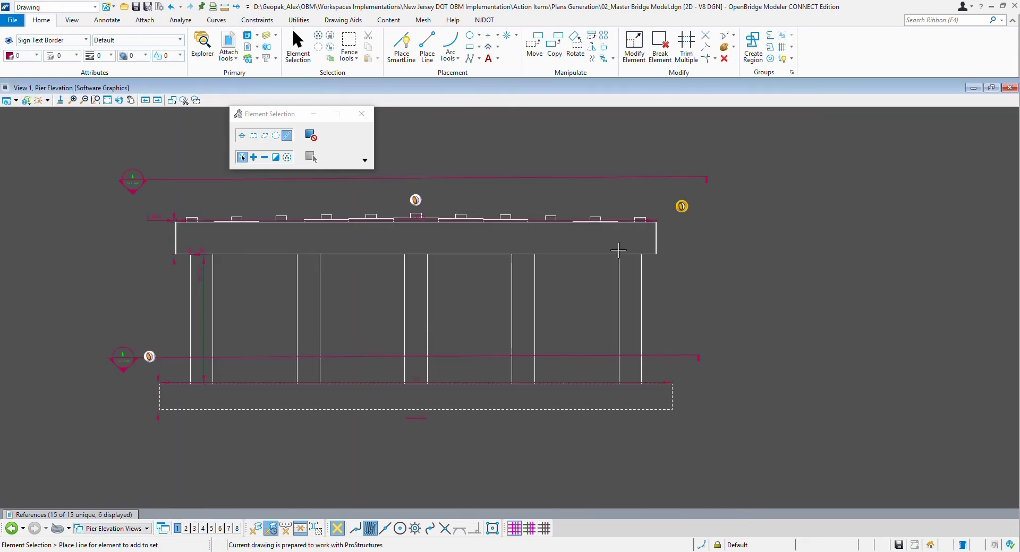
pyautogui.click(224, 8)
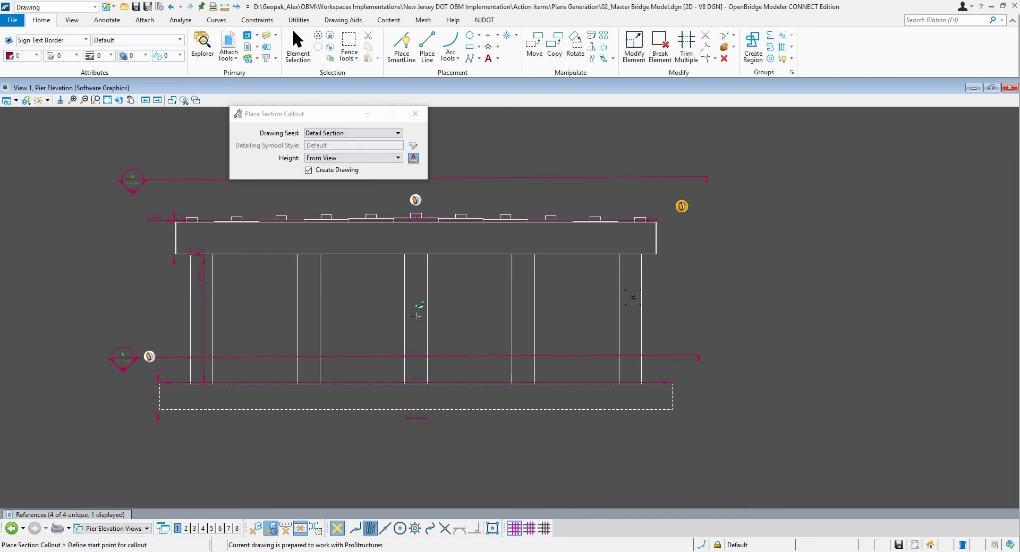
pyautogui.click(597, 292)
pyautogui.click(657, 293)
pyautogui.click(658, 301)
# Create the section drawing and its new sheet with the name Column view and a drawing scale of 3/16"=1'-0"
pyautogui.click(330, 276)
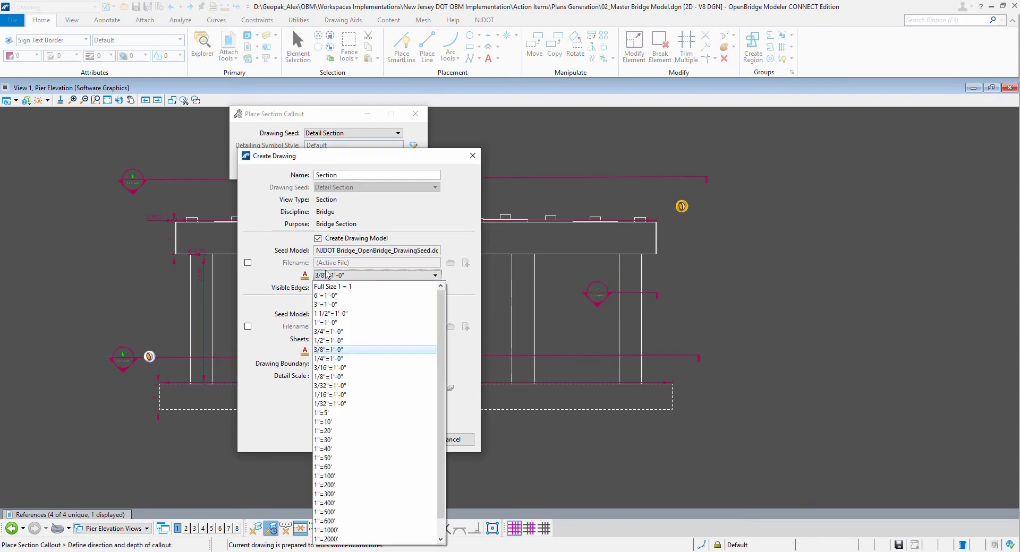
pyautogui.click(333, 368)
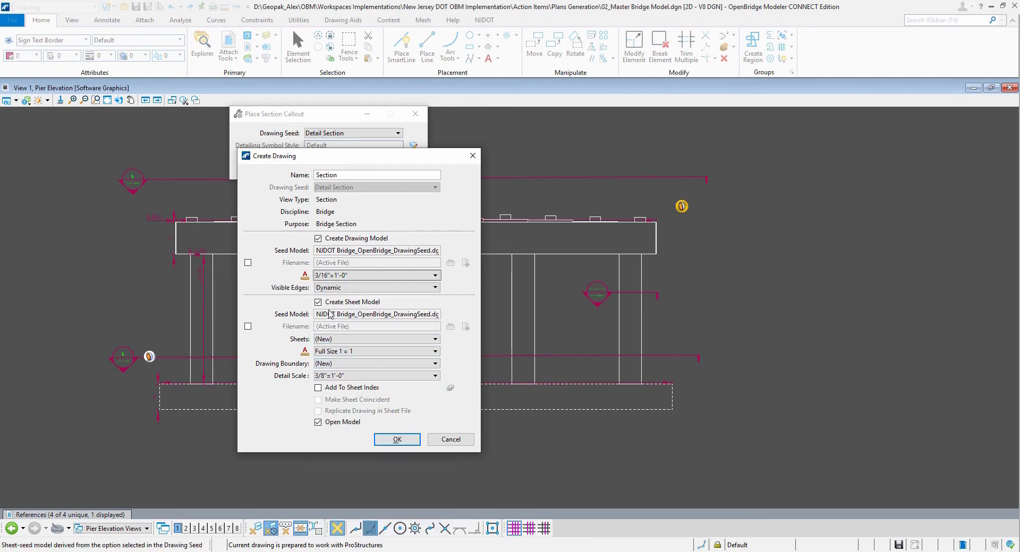
pyautogui.moveTo(338, 175); pyautogui.dragTo(253, 183)
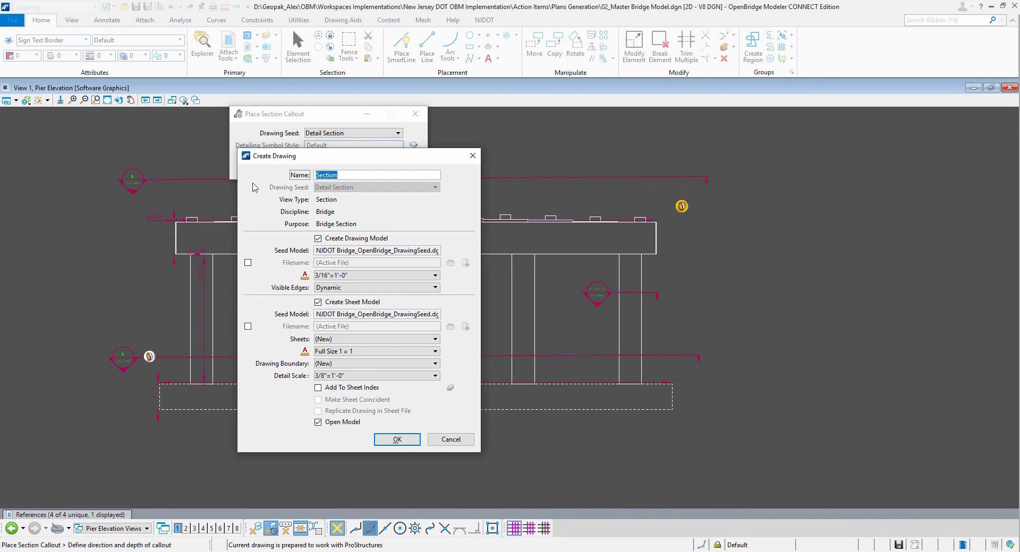
pyautogui.write('Column view')
pyautogui.click(396, 439)
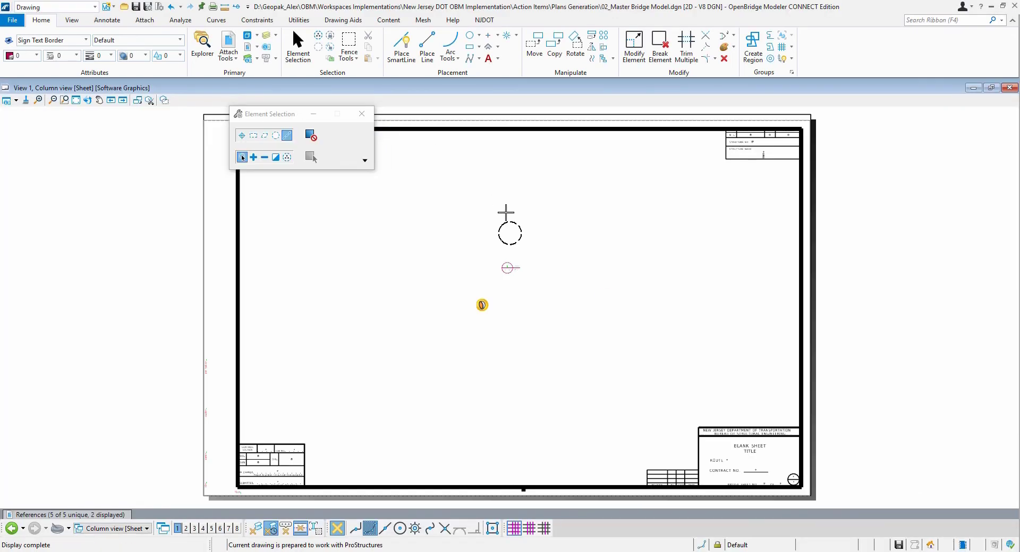
# Open the Column view drawing model and set its reference's Forward clip volume display style to _Forward for Plan Elevation
pyautogui.click(147, 529)
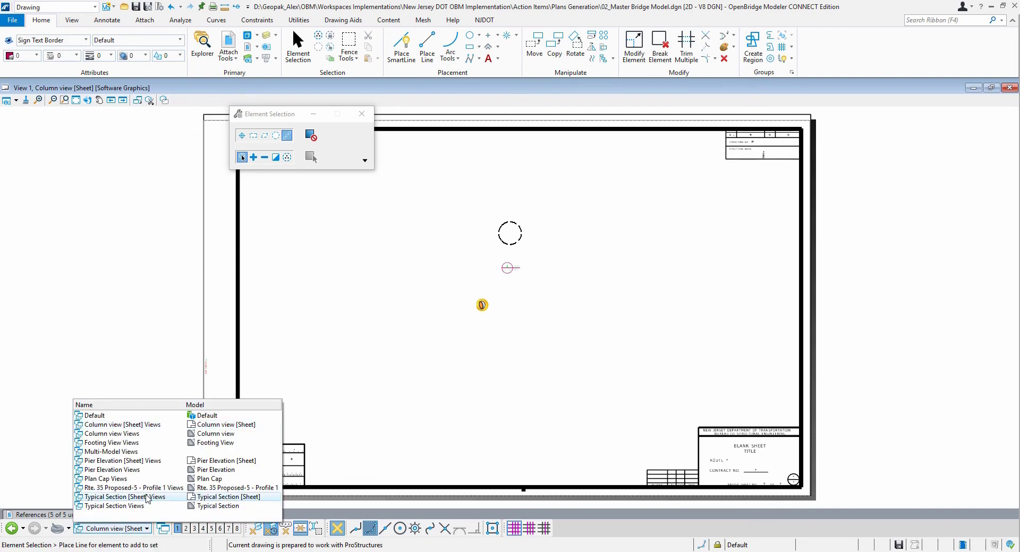
pyautogui.click(210, 434)
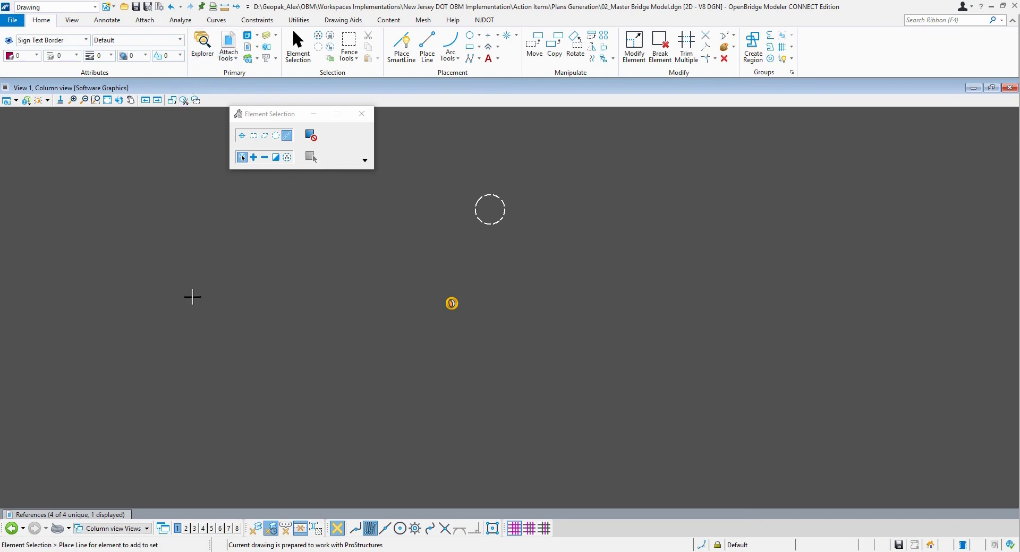
pyautogui.click(88, 514)
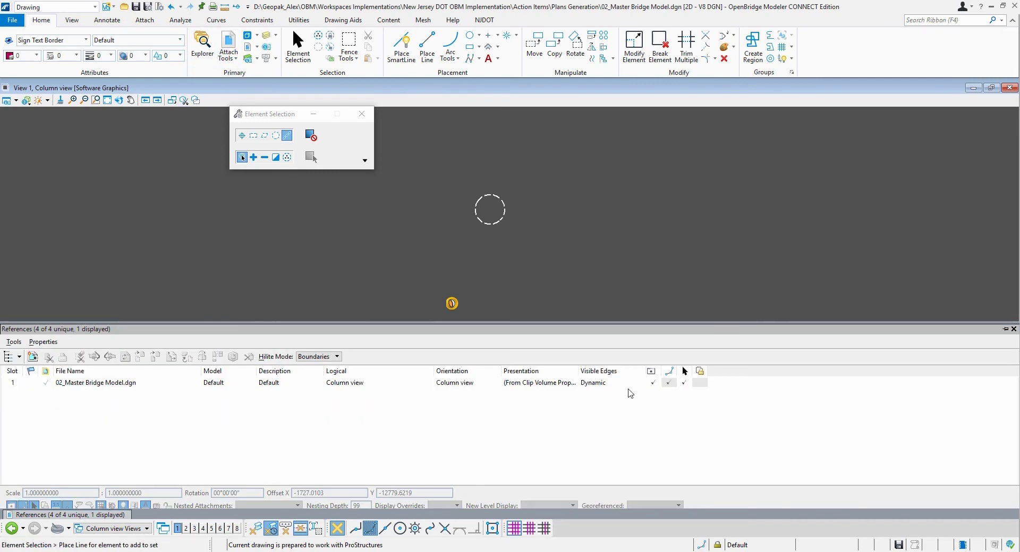
pyautogui.click(550, 388)
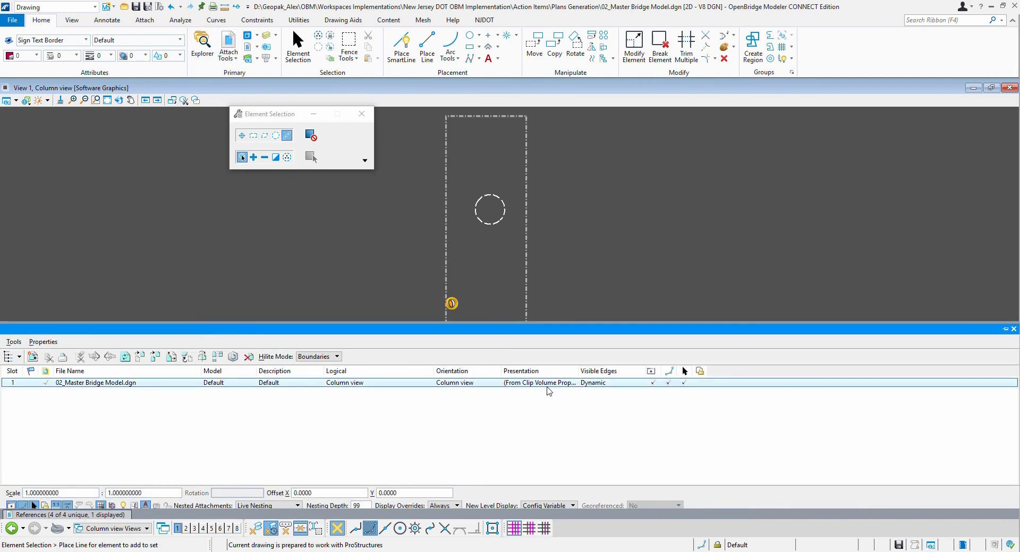
pyautogui.click(549, 385)
pyautogui.click(224, 304)
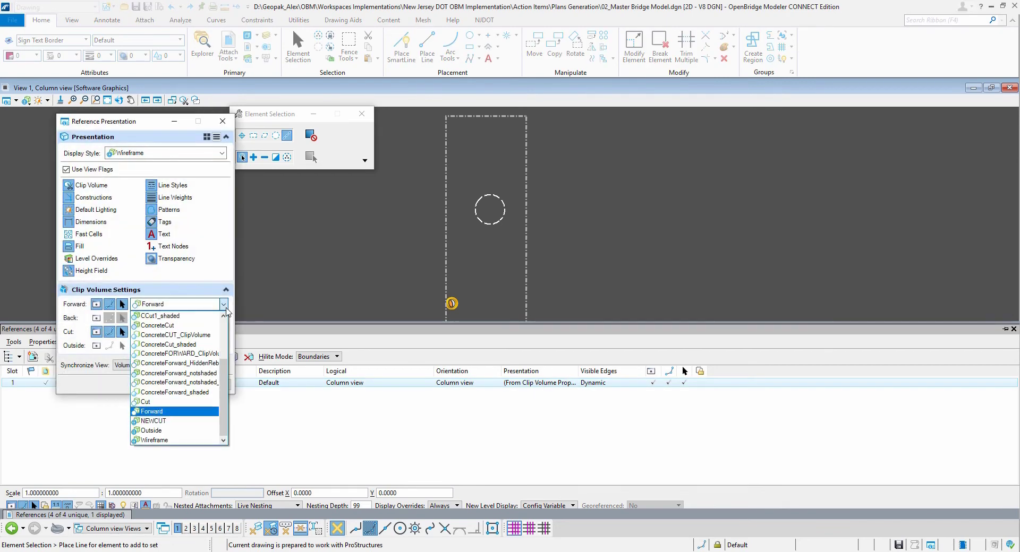
pyautogui.scroll(3, 217, 350)
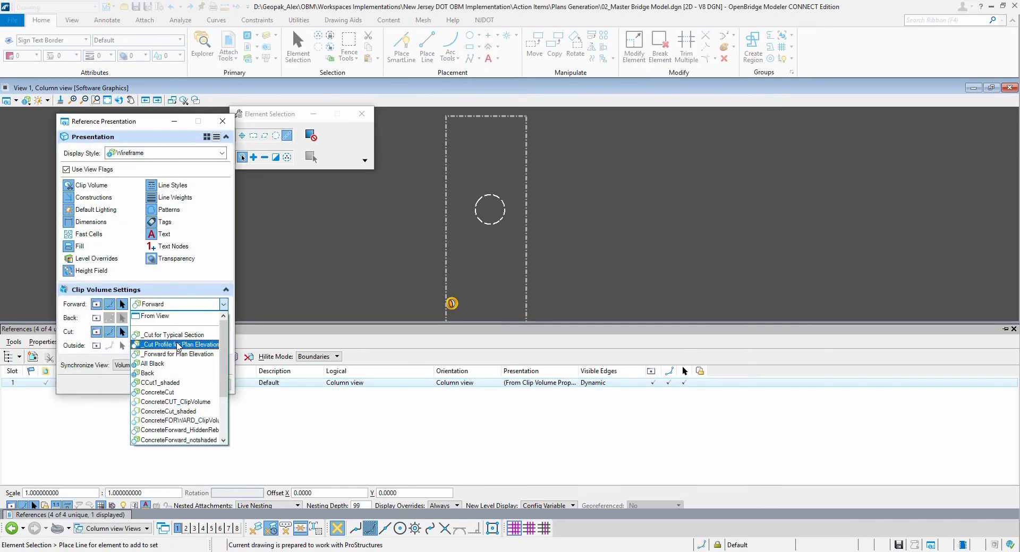
pyautogui.click(178, 346)
pyautogui.click(195, 367)
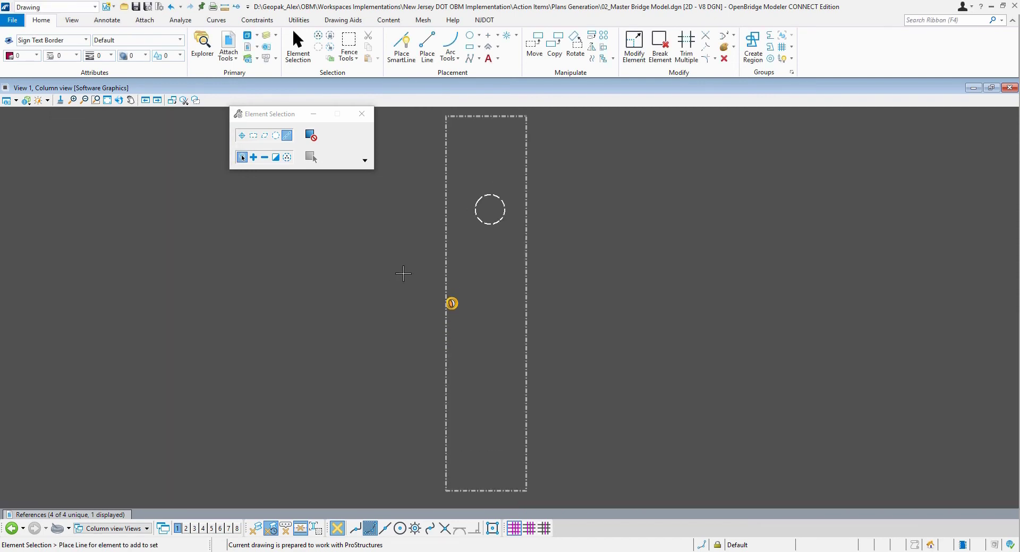
pyautogui.scroll(1, 499, 189)
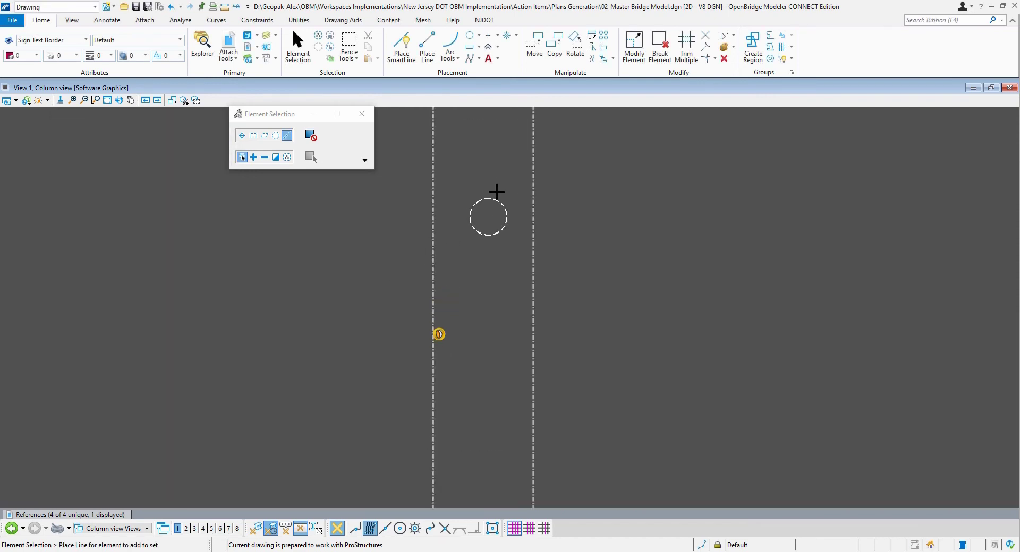
pyautogui.scroll(-1, 499, 199)
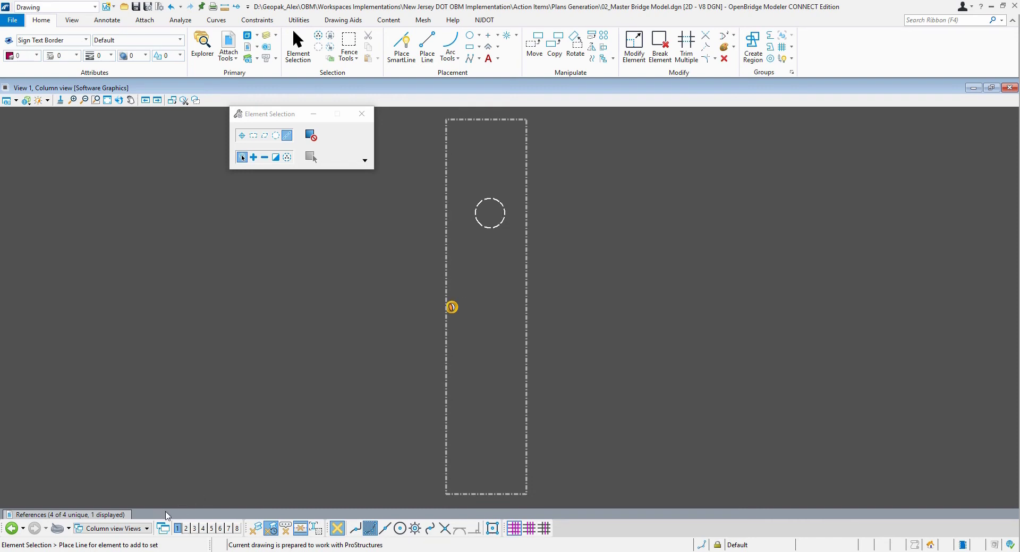
pyautogui.click(142, 529)
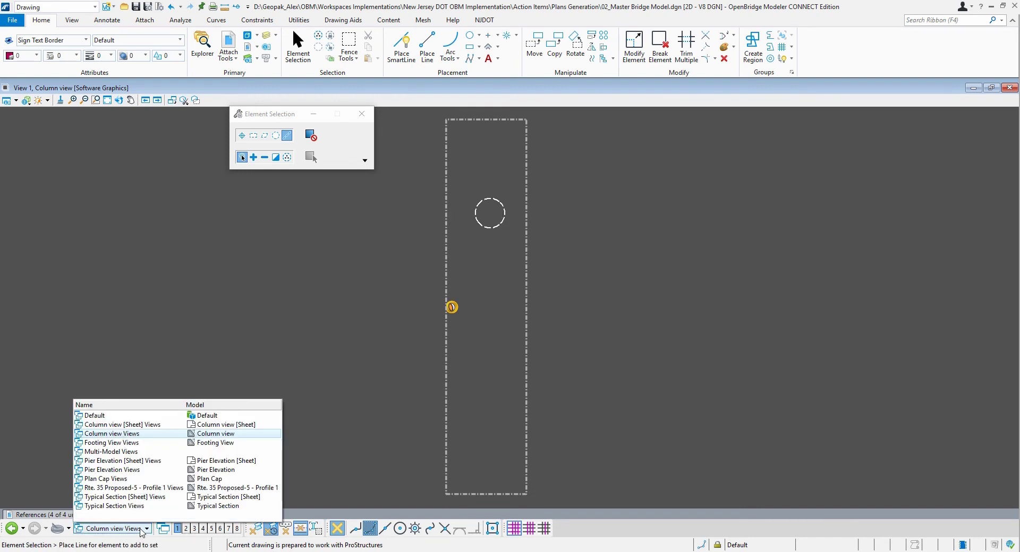
pyautogui.click(357, 406)
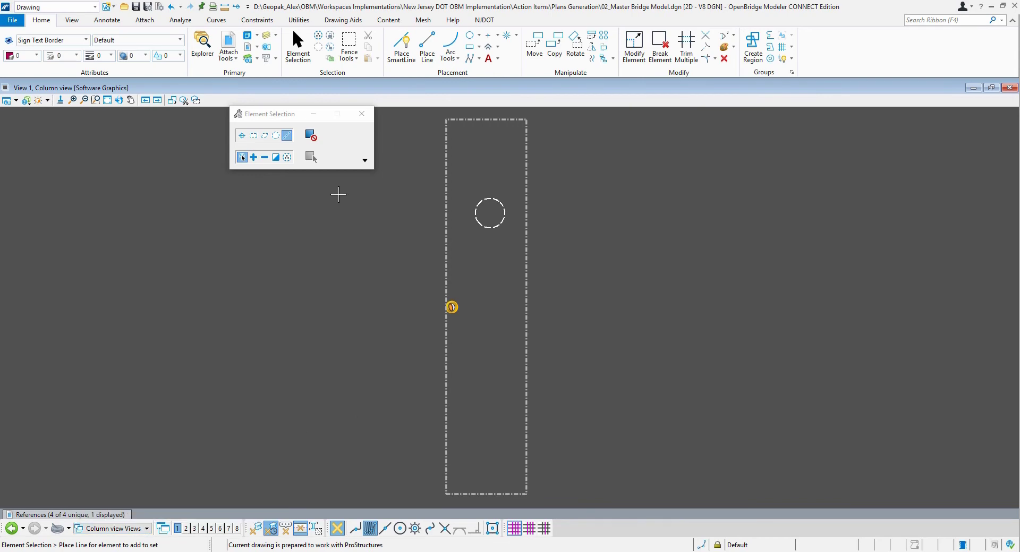
# Set the Cut clip volume display style of the Column view reference to _Cut for Typical Section
pyautogui.click(91, 518)
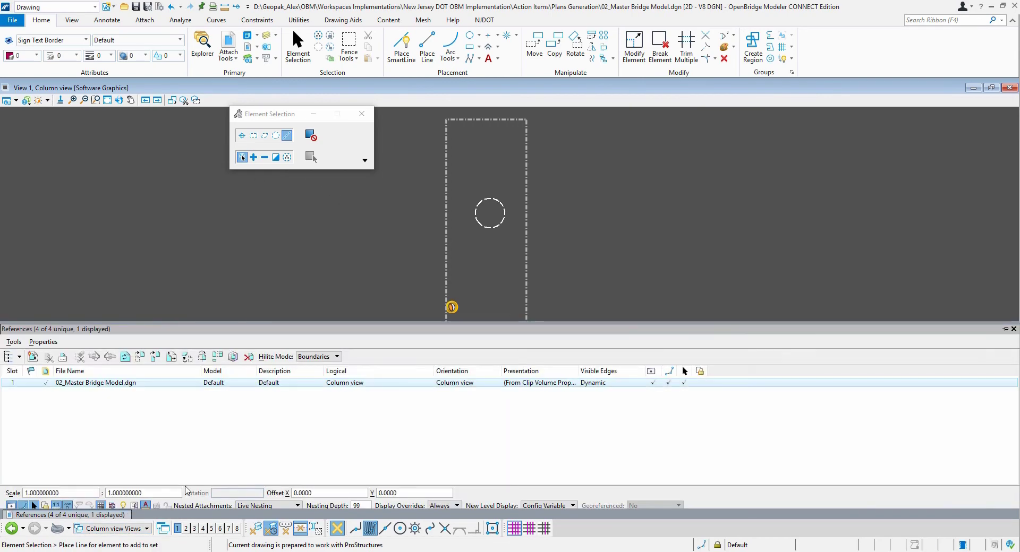
pyautogui.click(536, 393)
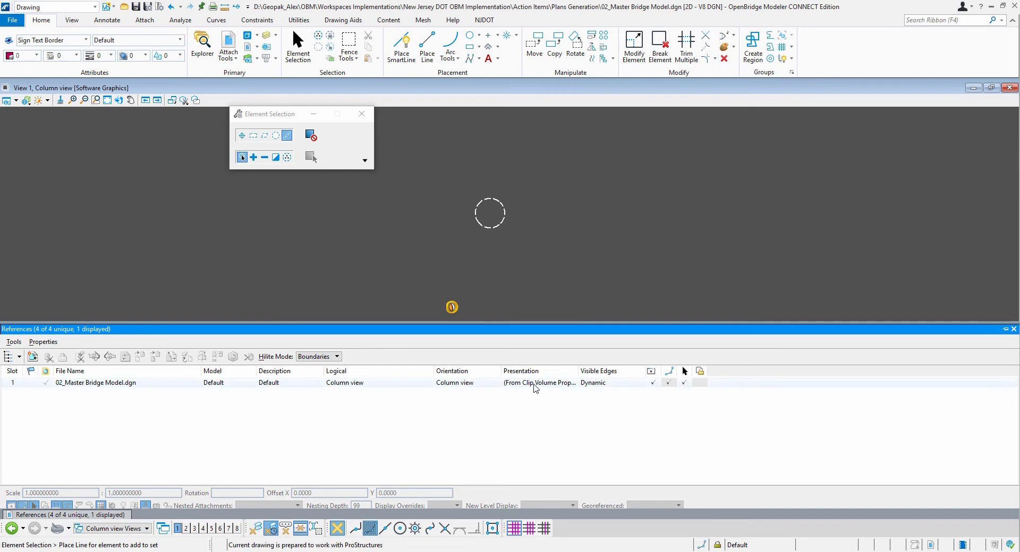
pyautogui.click(533, 384)
pyautogui.click(532, 384)
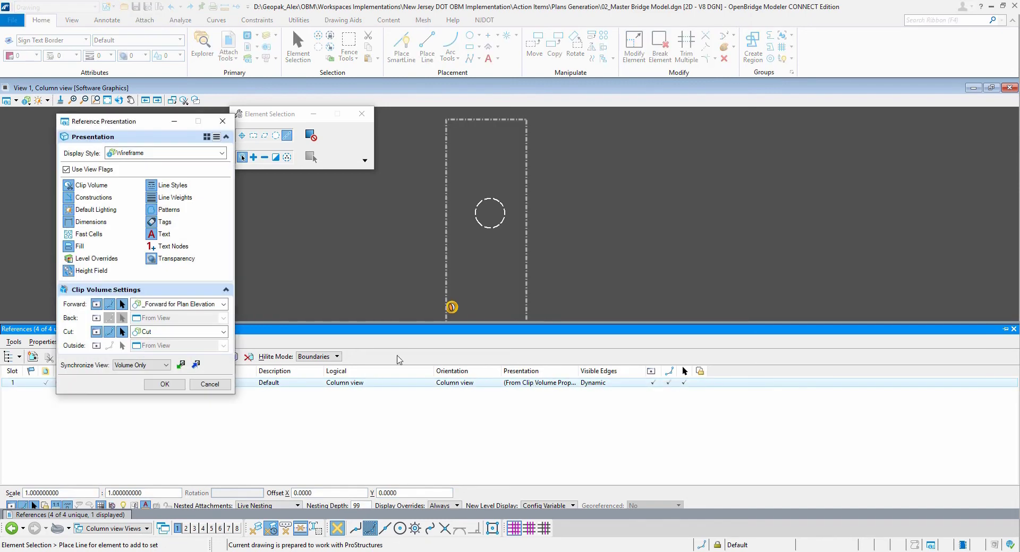
pyautogui.click(223, 332)
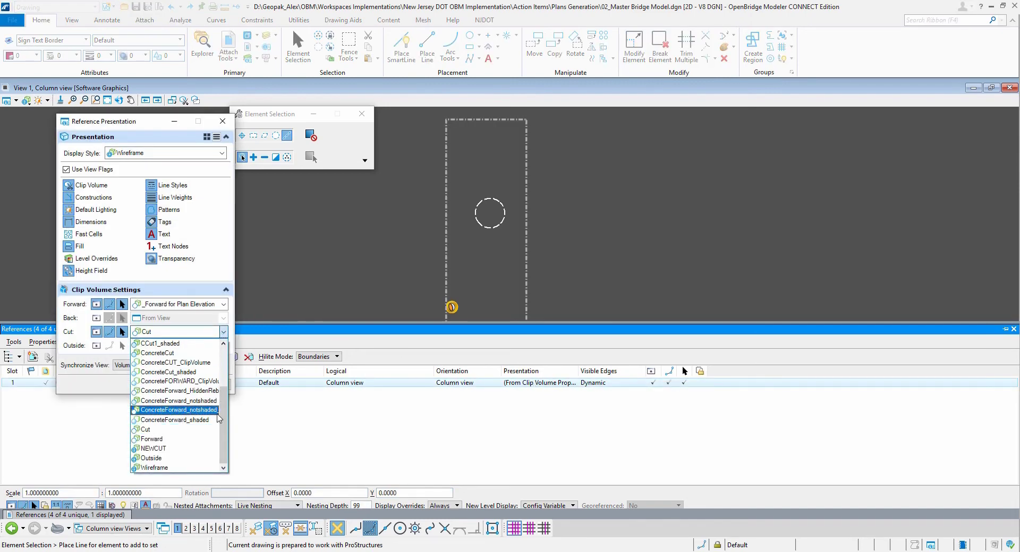
pyautogui.moveTo(223, 417); pyautogui.dragTo(222, 372)
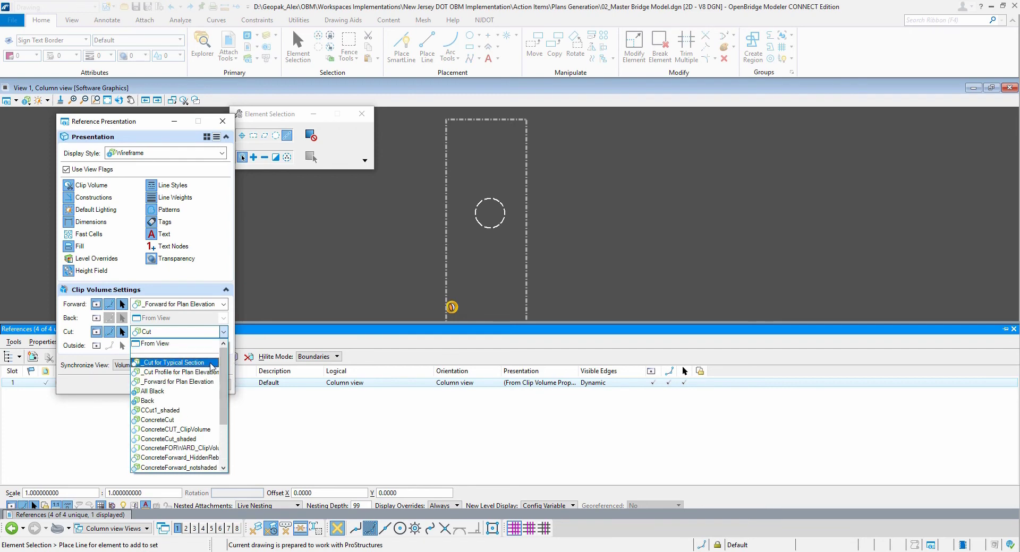
pyautogui.click(201, 366)
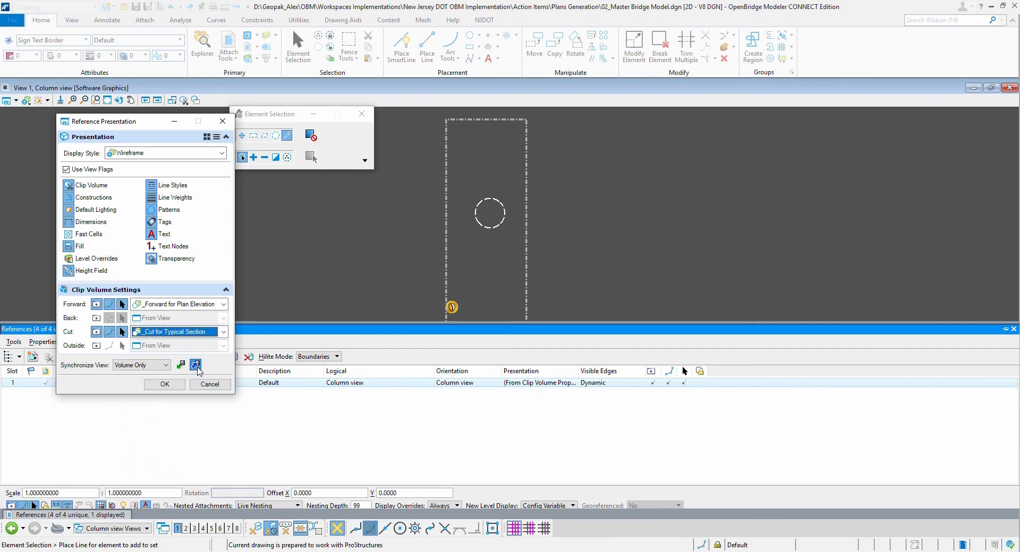
pyautogui.click(196, 365)
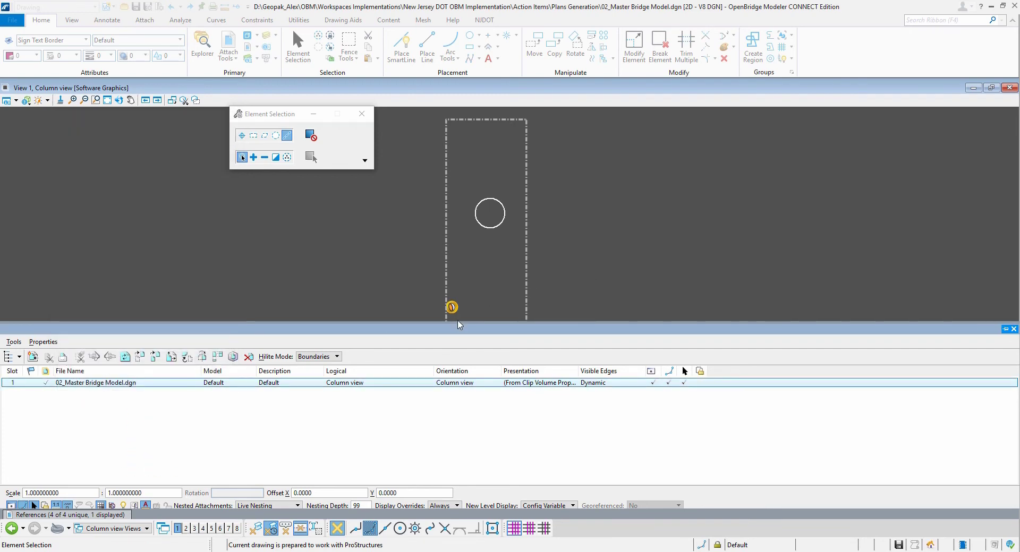
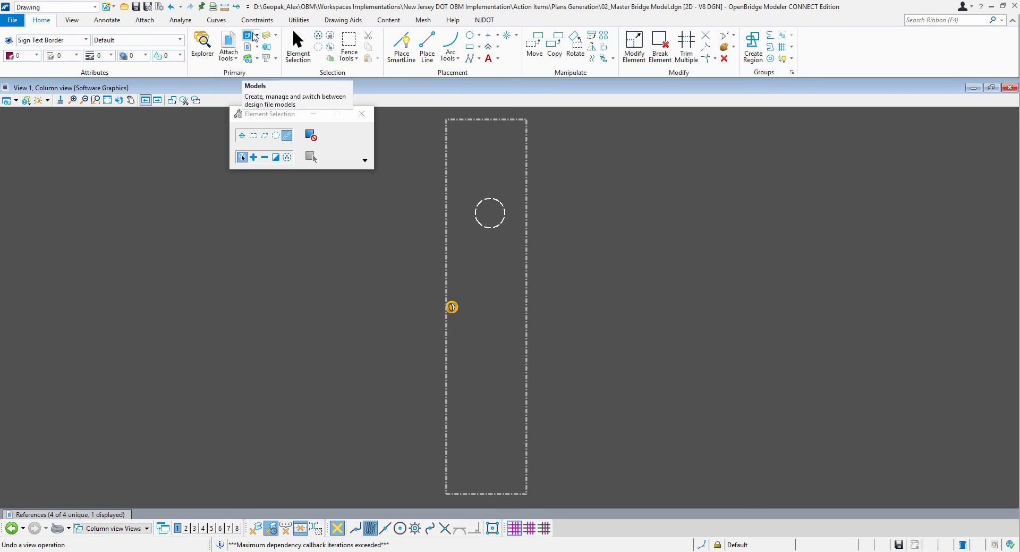
# Dock the list of models beside the view and delete the Column view [Sheet] model
pyautogui.click(247, 36)
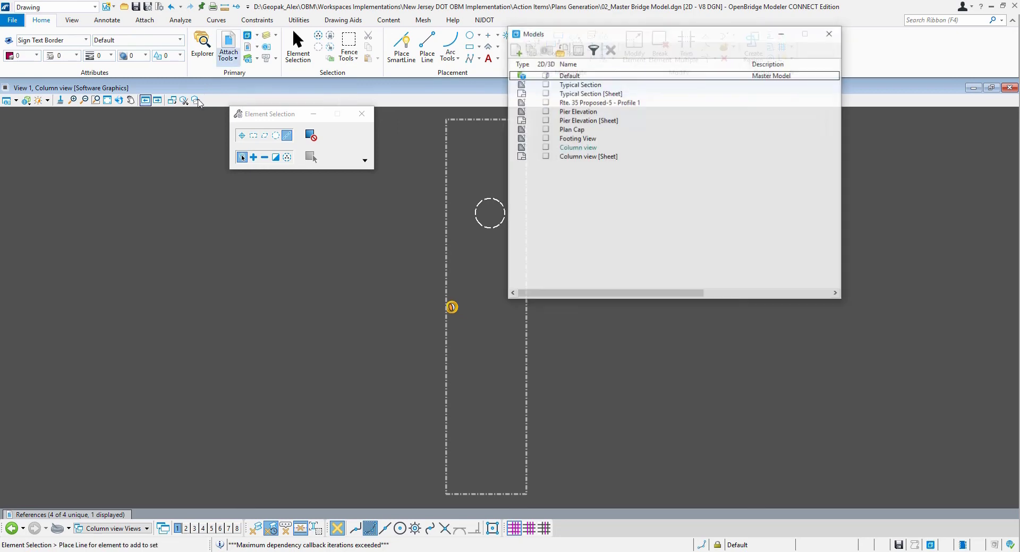
pyautogui.moveTo(599, 35); pyautogui.dragTo(18, 296)
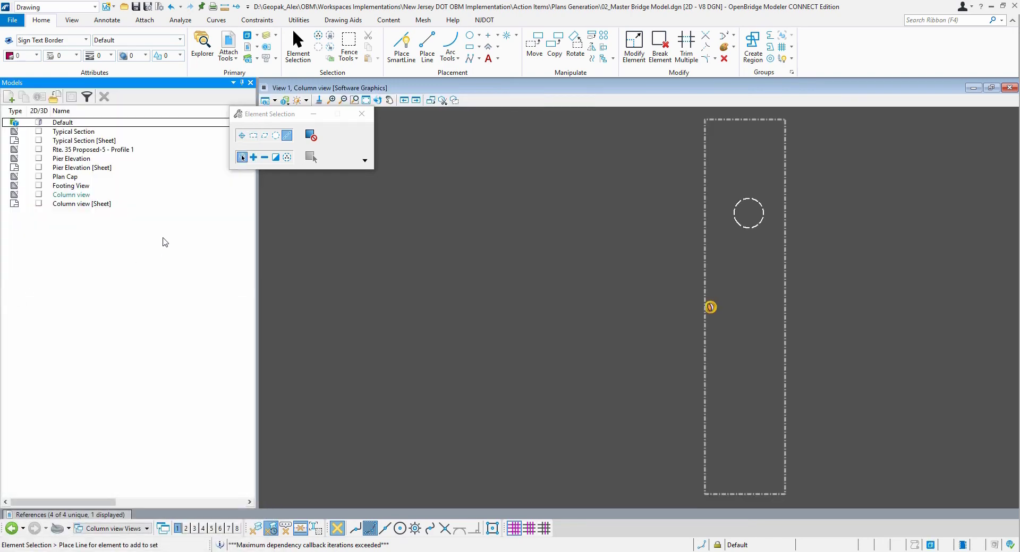
pyautogui.click(76, 206)
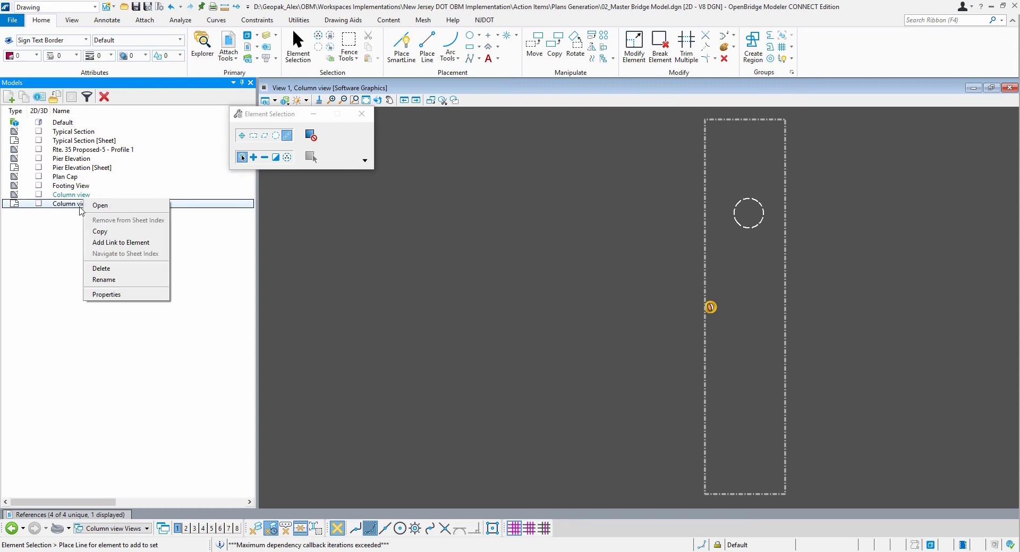
pyautogui.click(101, 271)
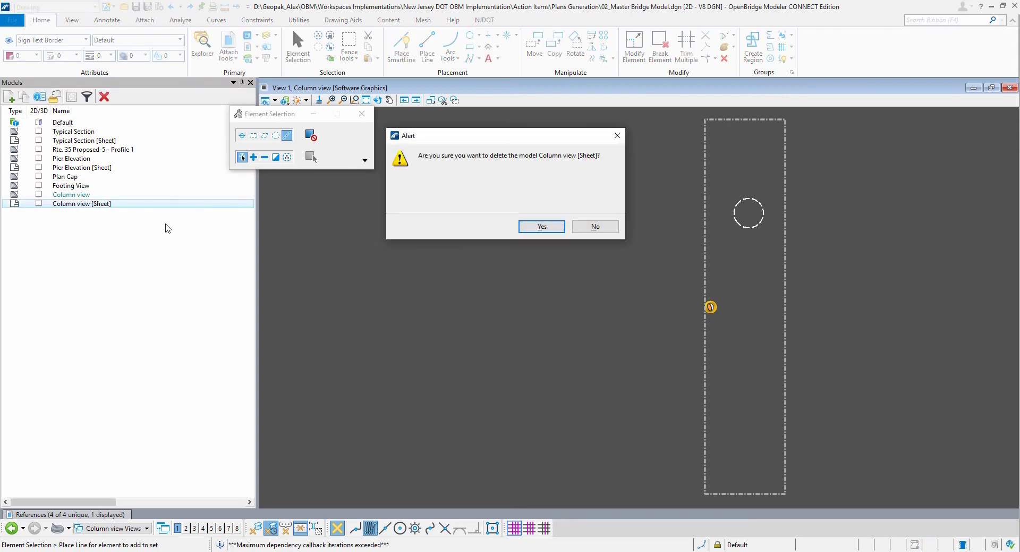
pyautogui.click(540, 226)
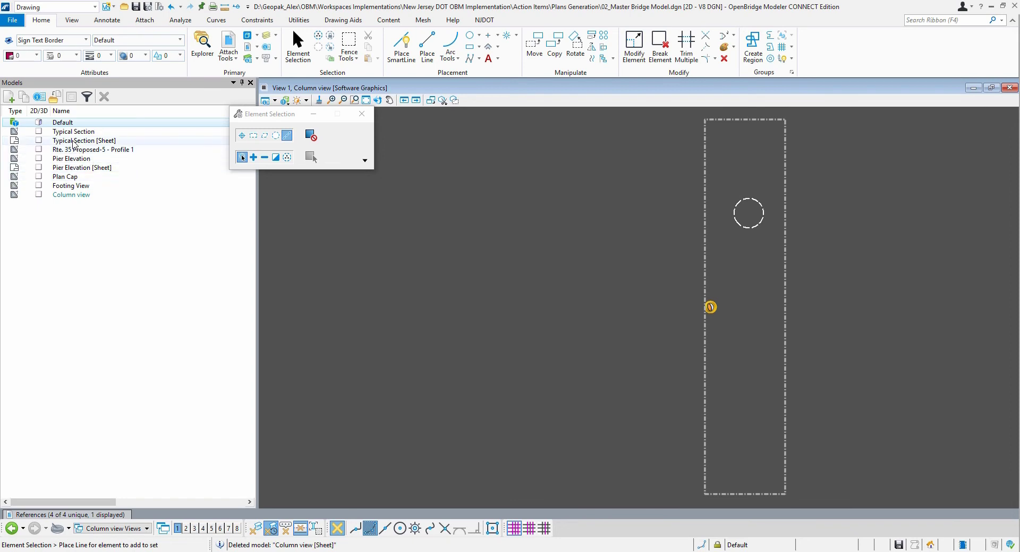
# Open the Pier Elevation [Sheet] model and delete the stray line string above the sheet border
pyautogui.click(78, 167)
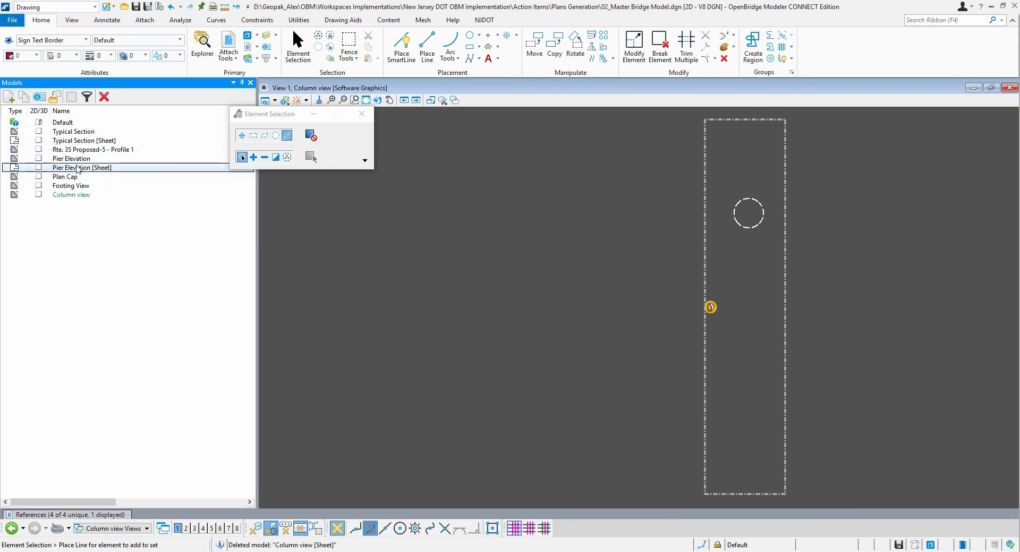
pyautogui.doubleClick(78, 168)
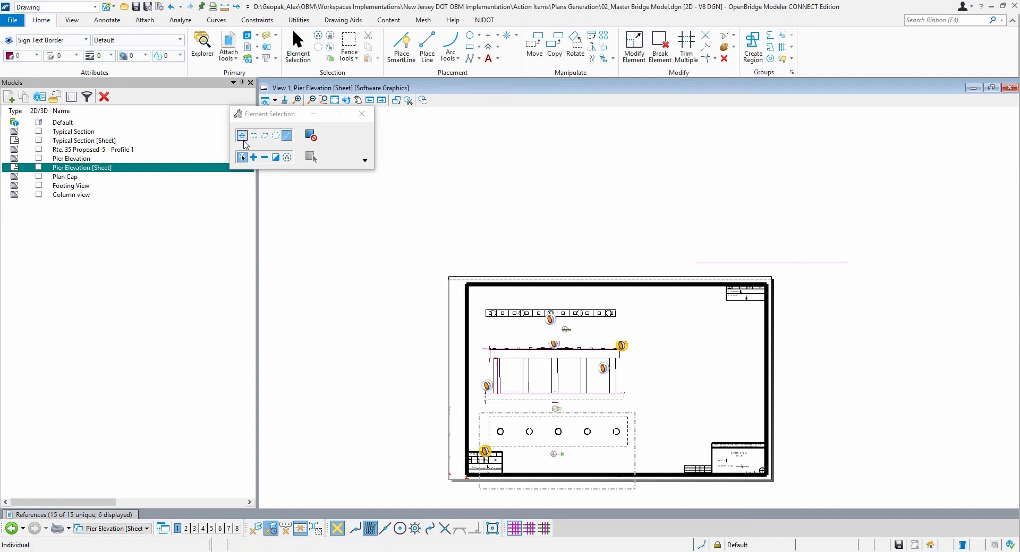
pyautogui.click(242, 136)
pyautogui.click(818, 262)
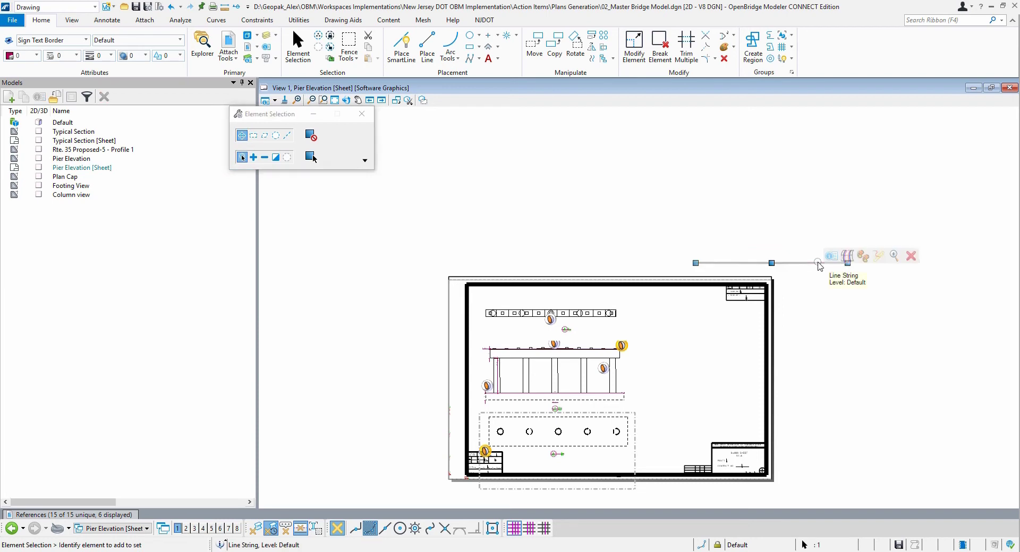
pyautogui.click(910, 256)
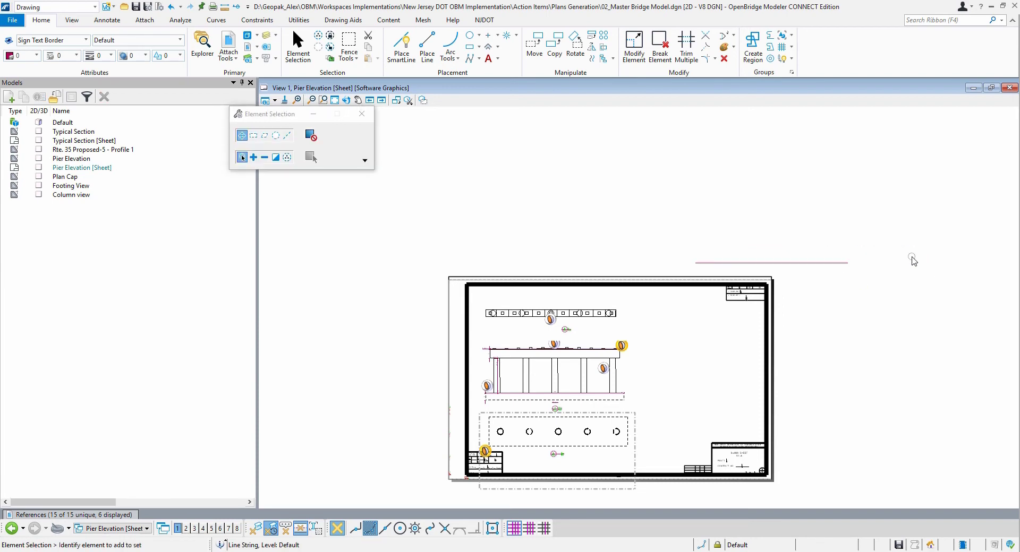
pyautogui.click(819, 263)
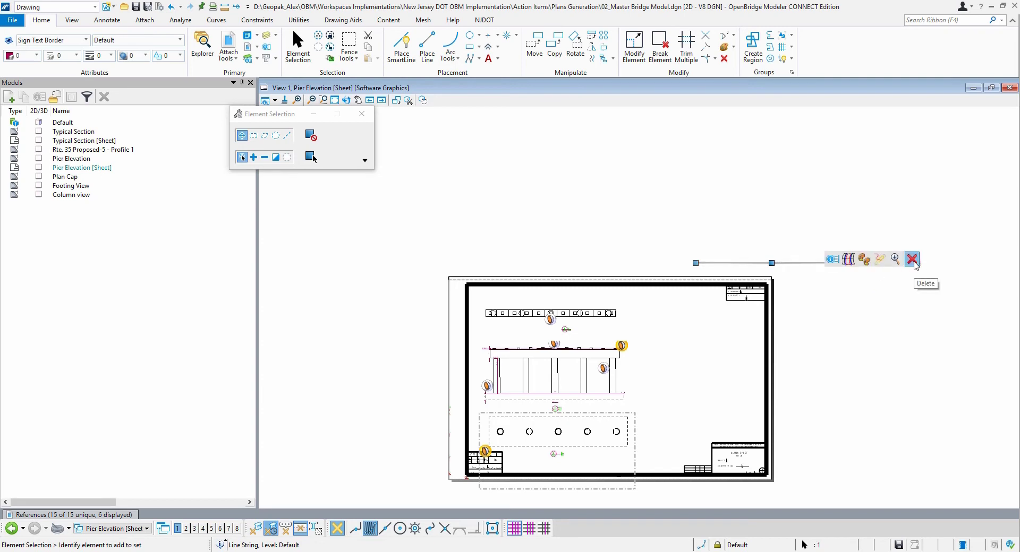
pyautogui.click(912, 260)
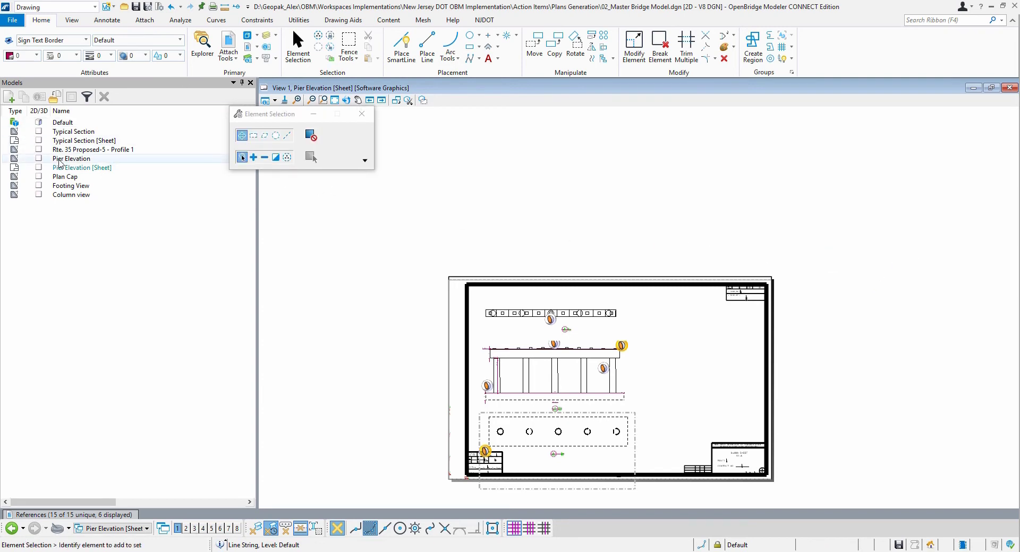
# Attach the Column view drawing to the sheet with the Recommended method, placing it to the right of the pier elevation
pyautogui.click(64, 197)
pyautogui.moveTo(65, 196); pyautogui.dragTo(653, 372)
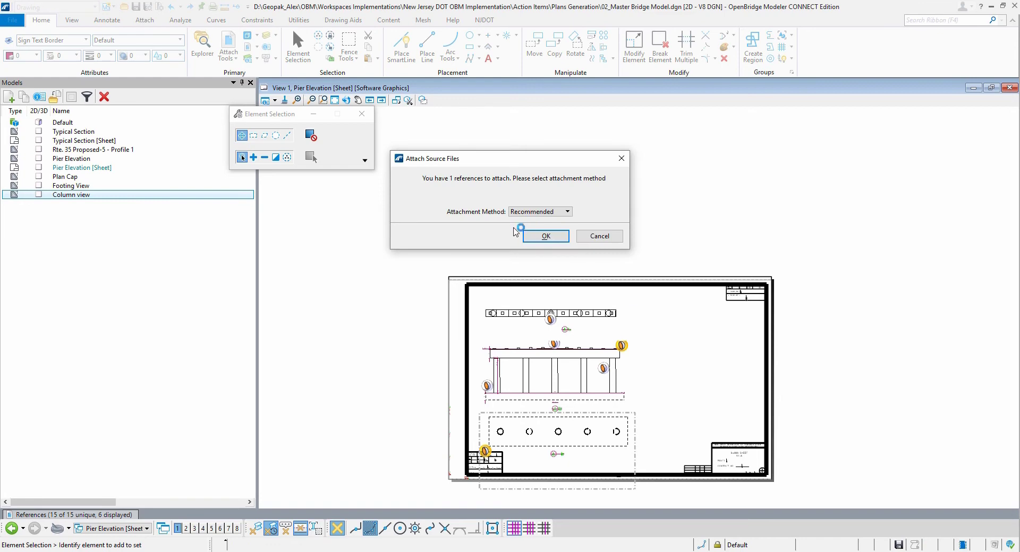
pyautogui.click(558, 237)
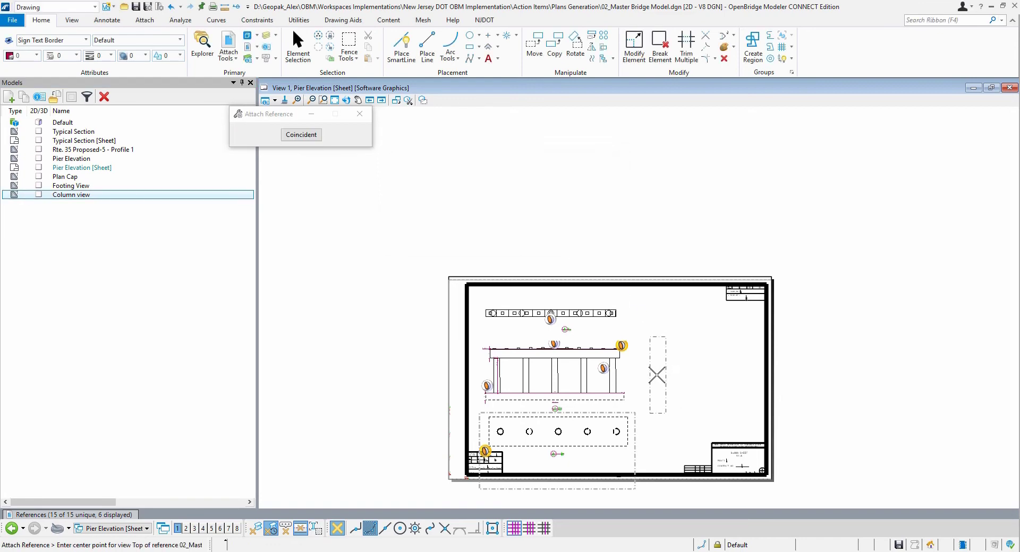
pyautogui.click(656, 374)
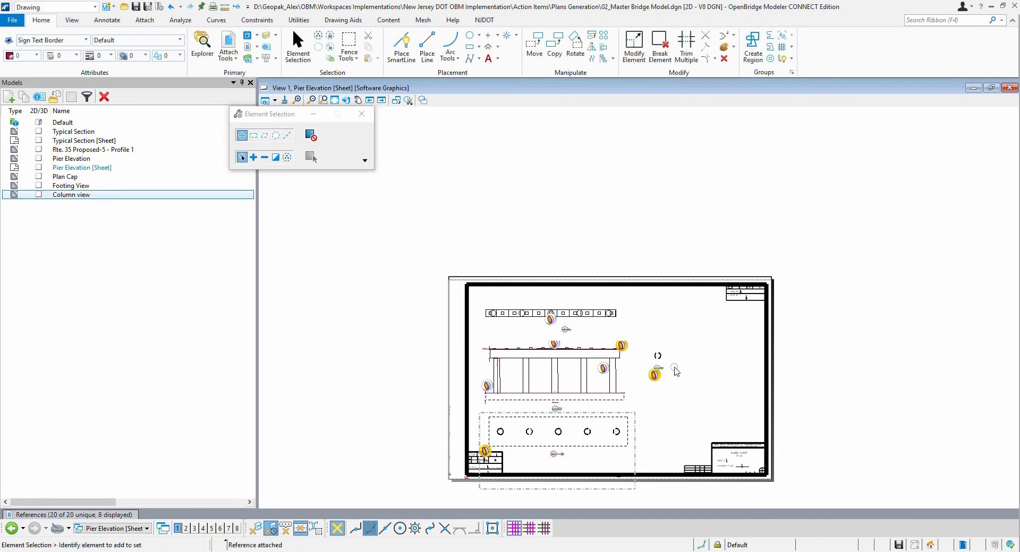
pyautogui.scroll(3, 674, 370)
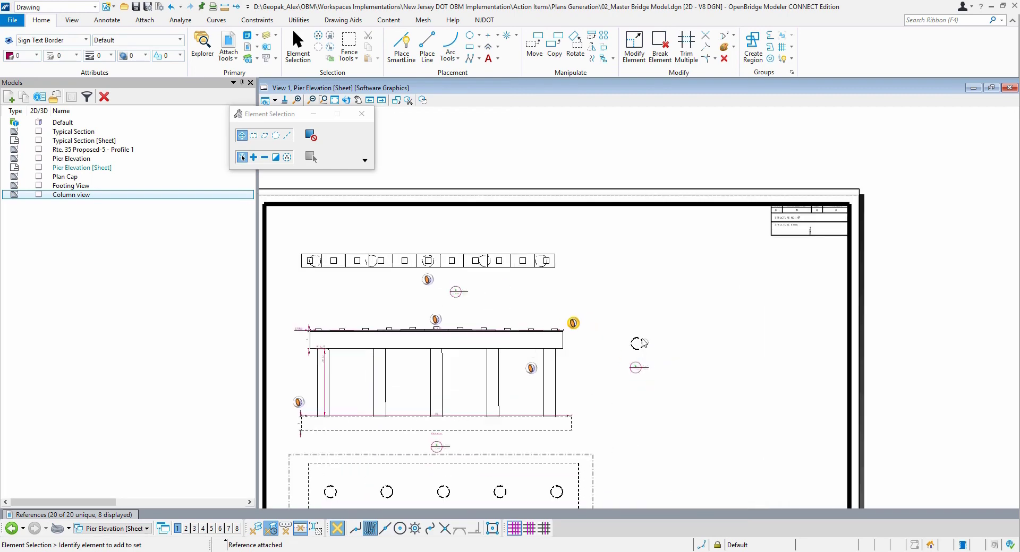
pyautogui.moveTo(641, 344)
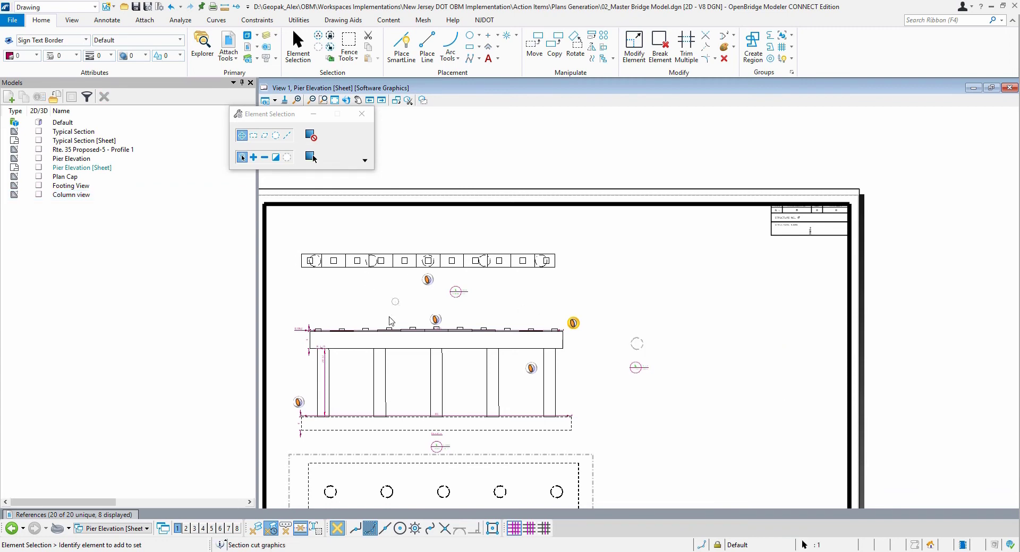
pyautogui.click(111, 515)
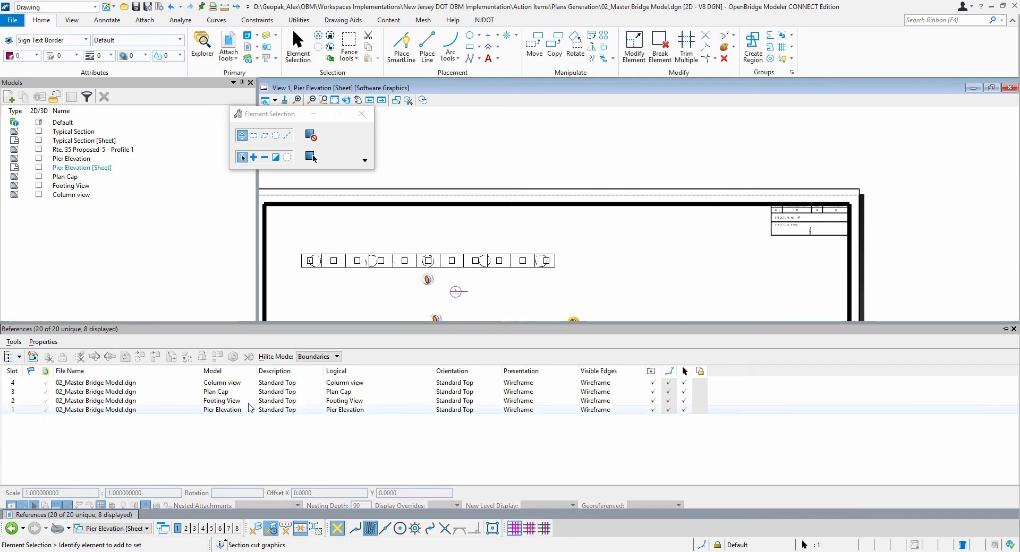
pyautogui.click(267, 383)
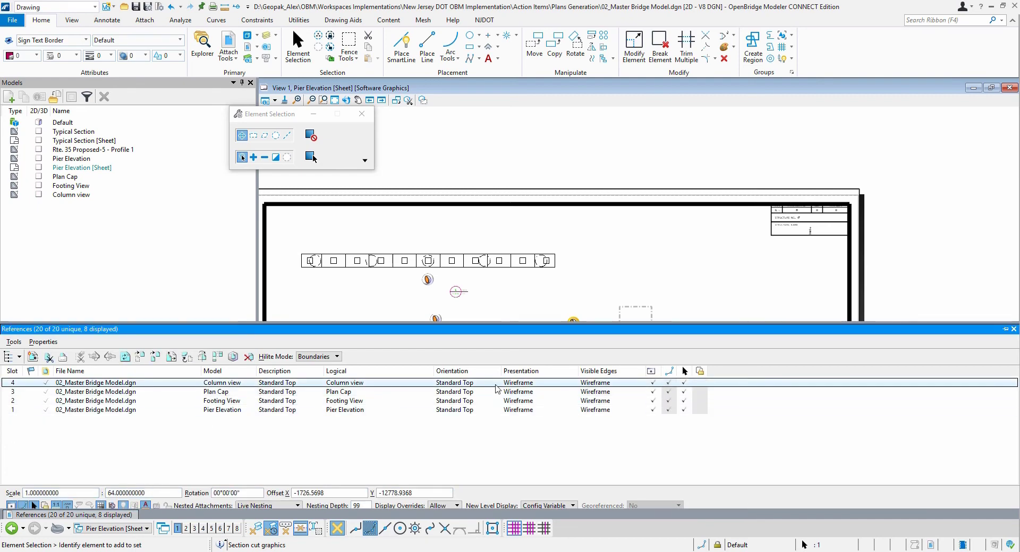
pyautogui.click(526, 384)
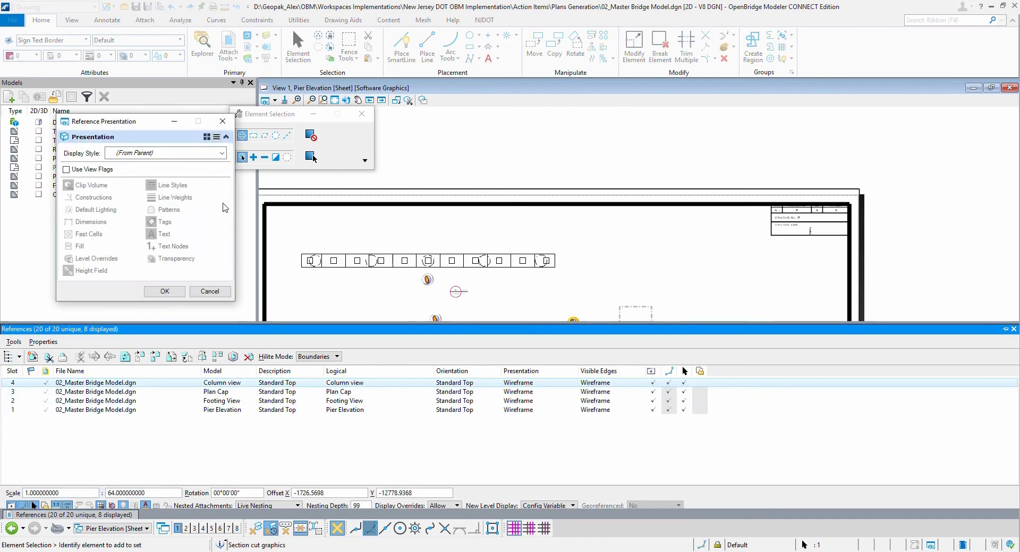
pyautogui.click(214, 296)
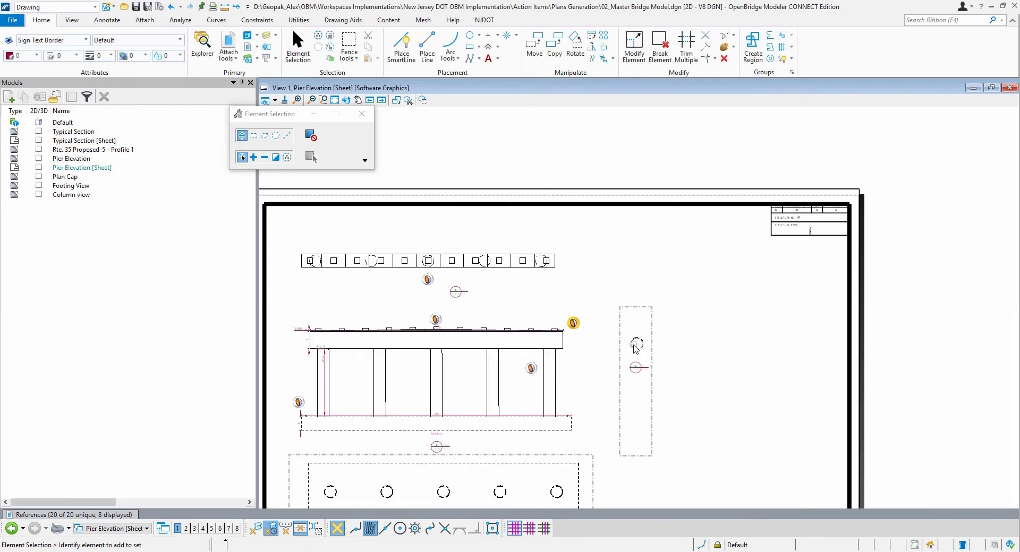
# Open the Column view drawing model and push its reference's presentation settings to the saved view
pyautogui.doubleClick(71, 195)
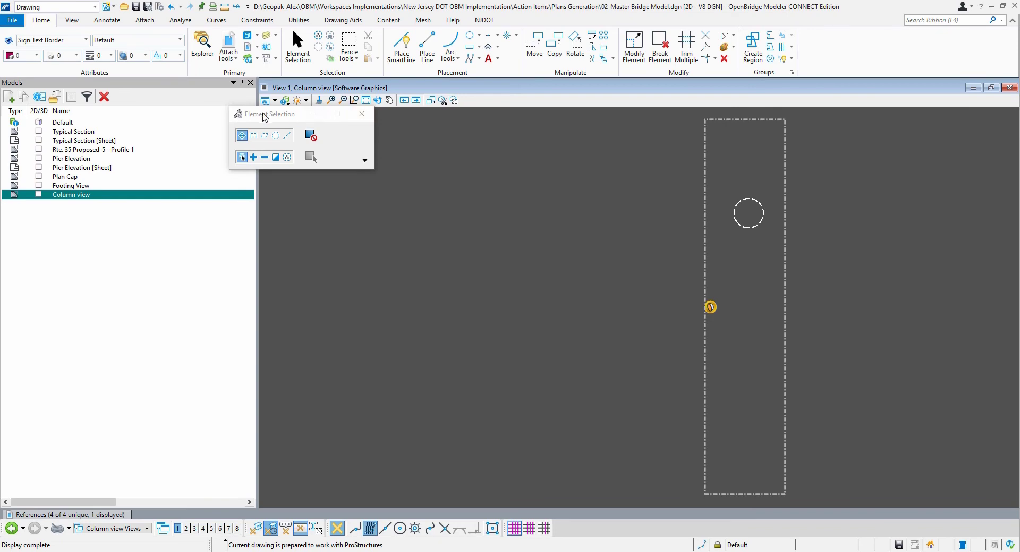
pyautogui.moveTo(309, 120); pyautogui.dragTo(368, 126)
pyautogui.moveTo(118, 512)
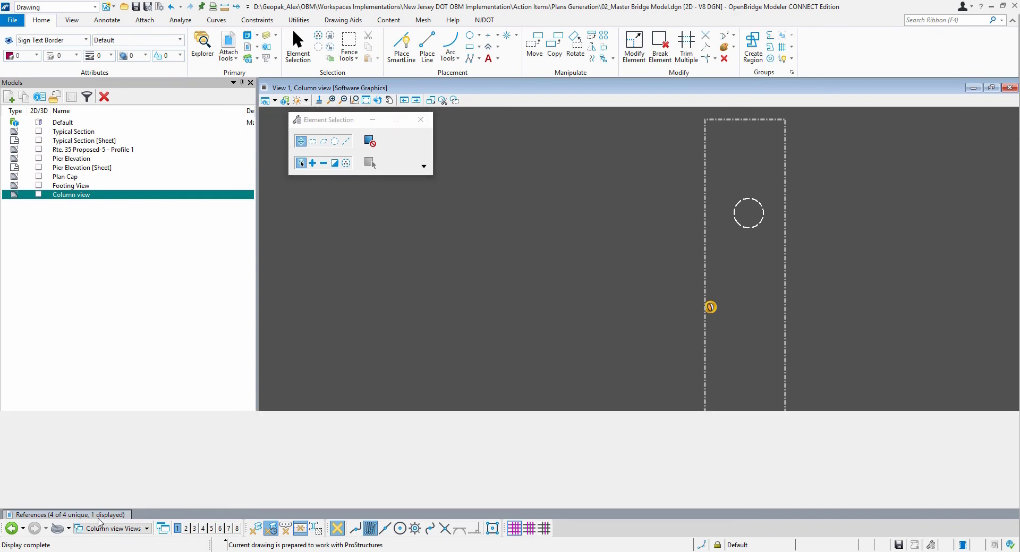
pyautogui.click(552, 383)
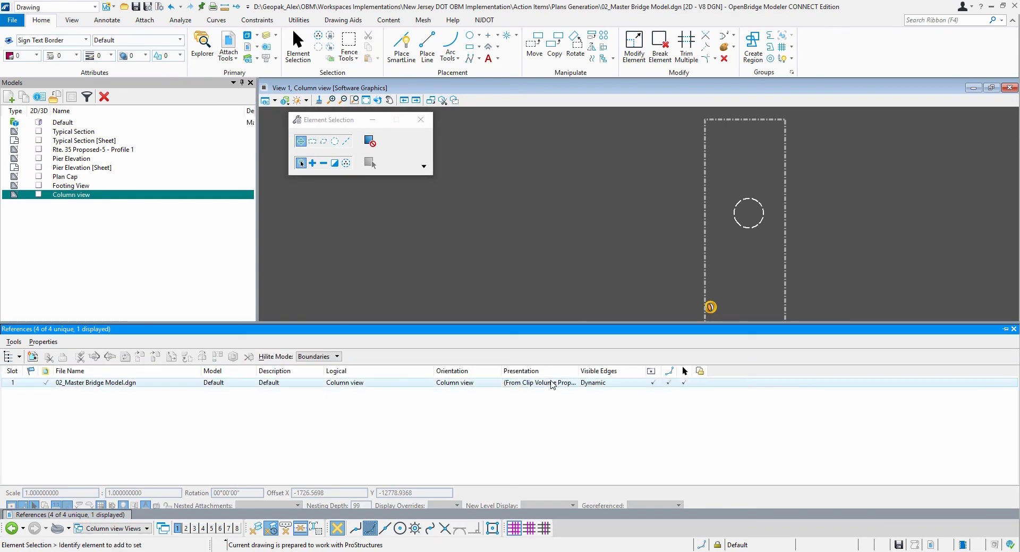
pyautogui.click(552, 382)
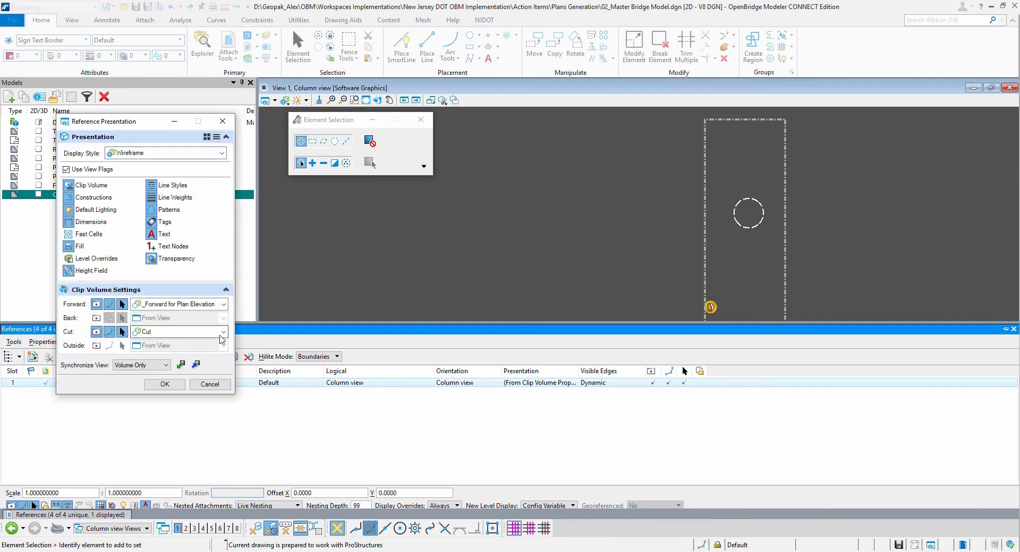
pyautogui.click(224, 304)
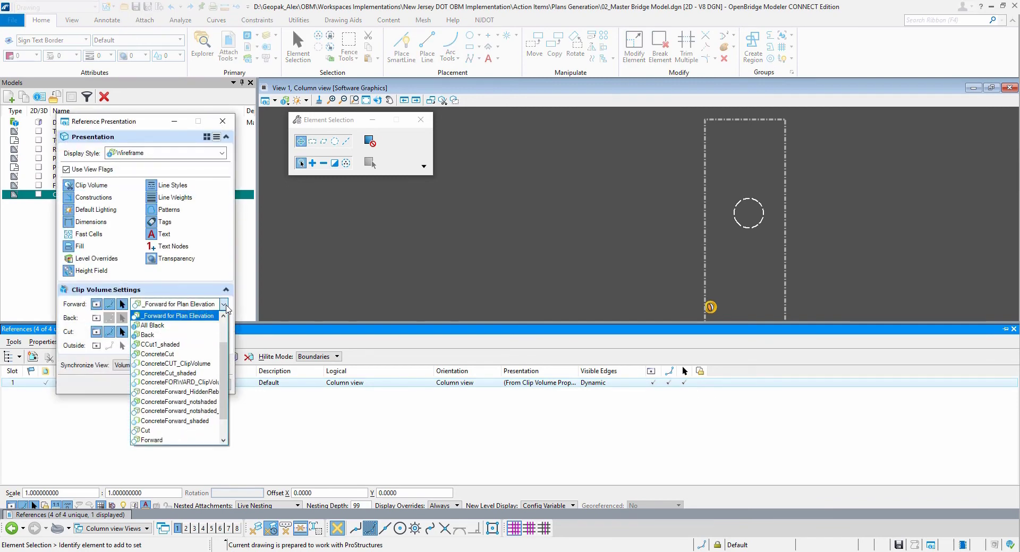
pyautogui.click(224, 304)
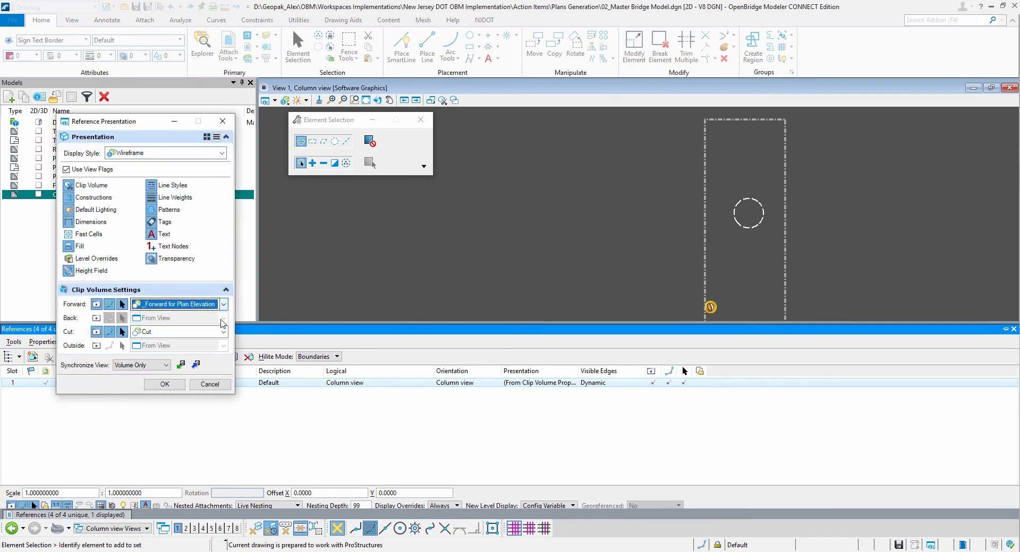
pyautogui.click(195, 365)
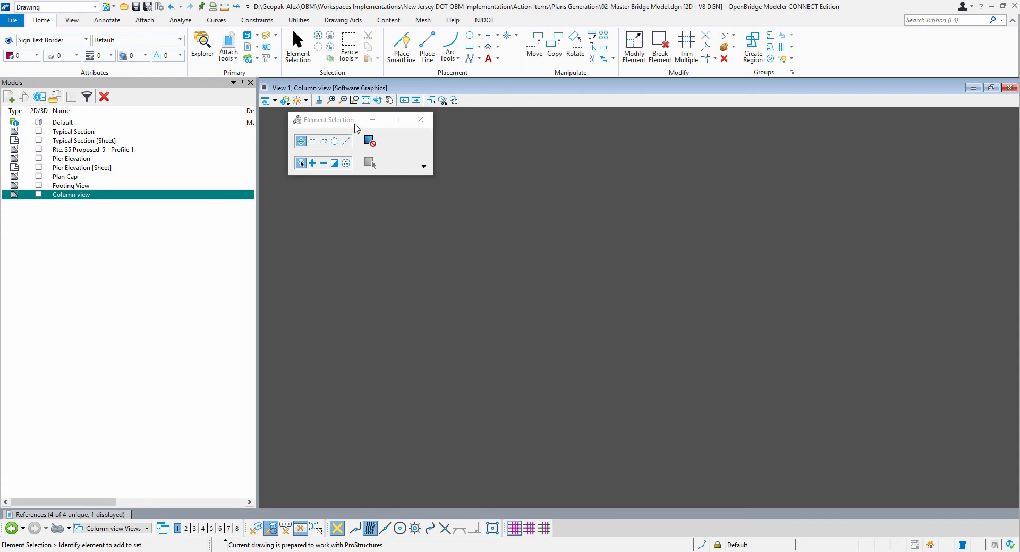
# Set the Cut display style of the Column view reference to _Cut for Typical Section and push it to the saved view
pyautogui.click(366, 100)
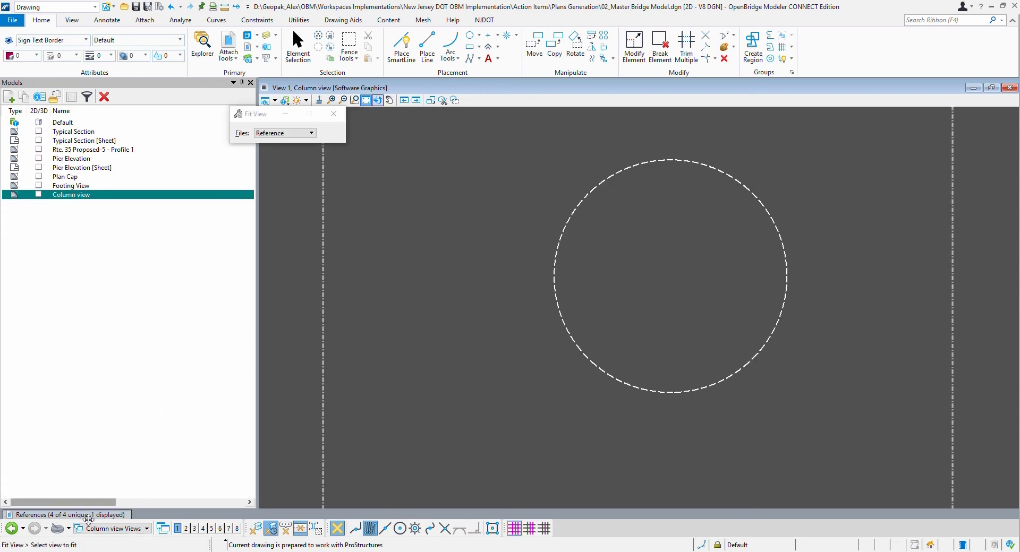
pyautogui.moveTo(90, 514)
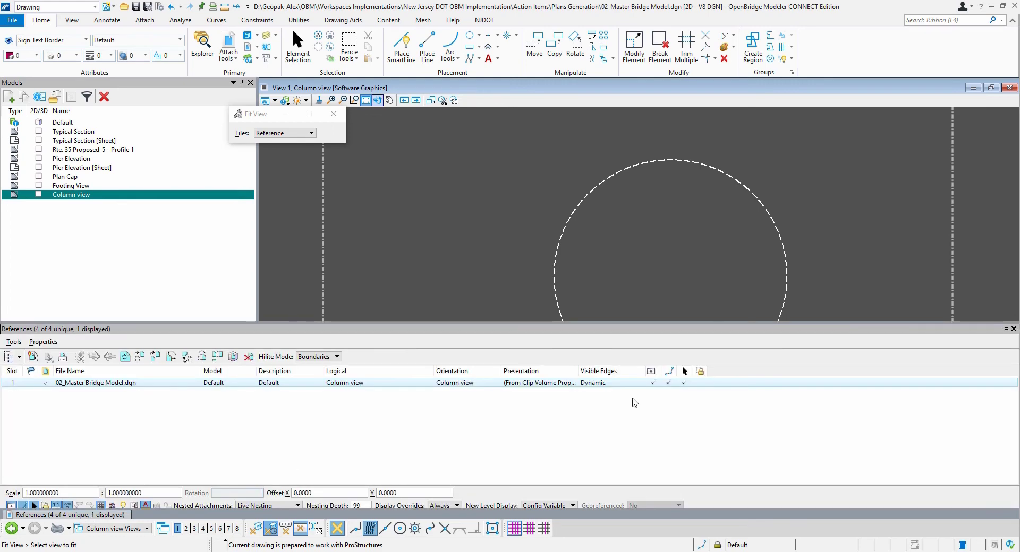
pyautogui.click(571, 383)
pyautogui.click(571, 382)
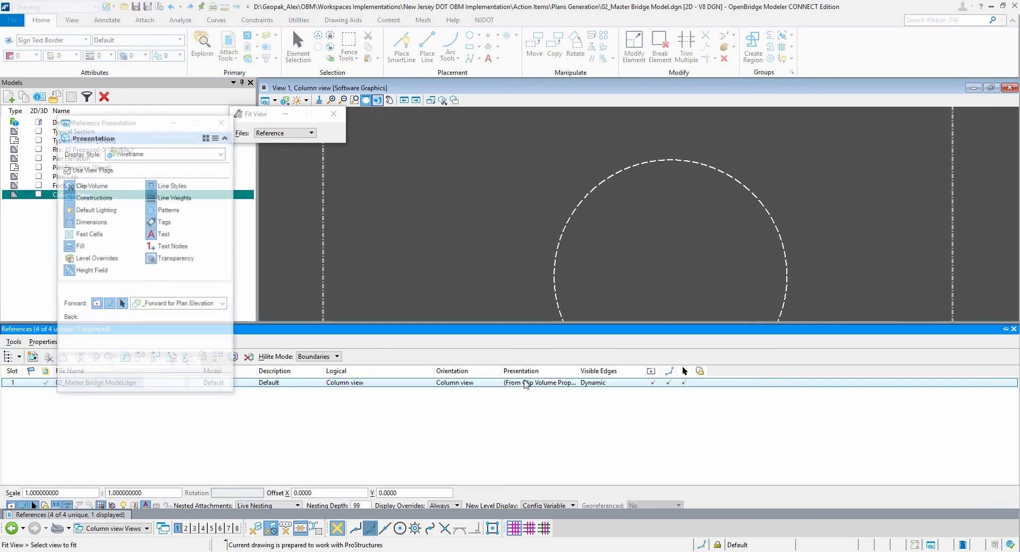
pyautogui.click(223, 332)
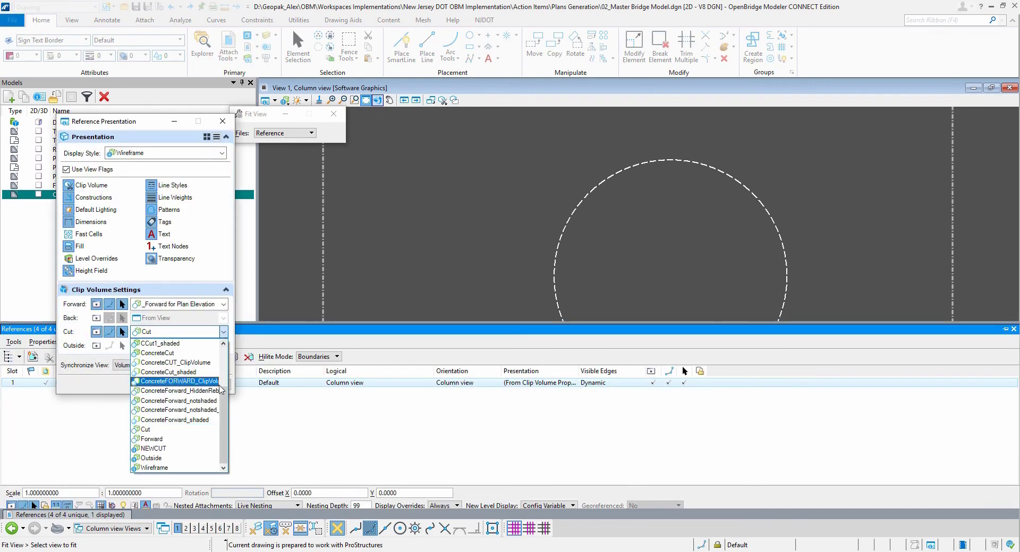
pyautogui.scroll(5, 223, 407)
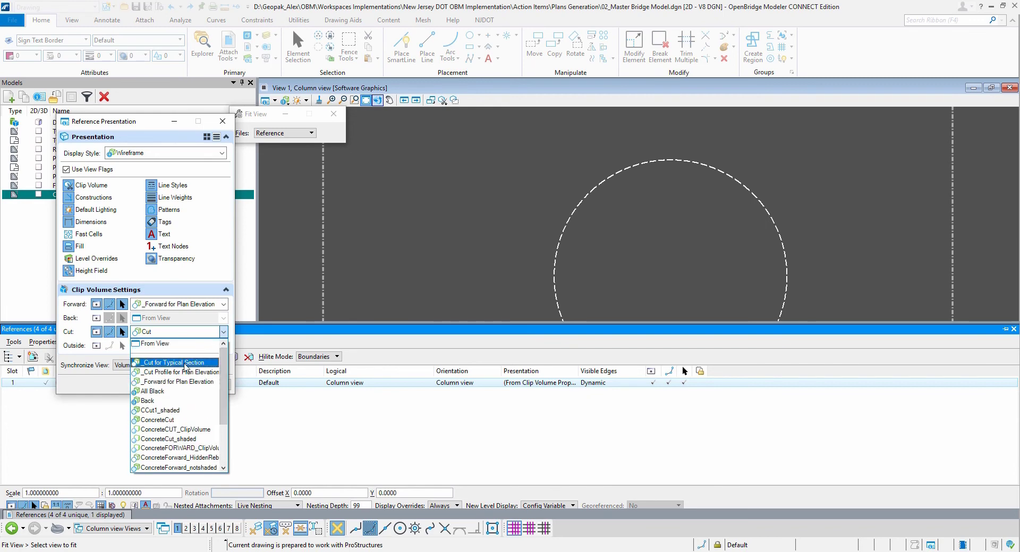
pyautogui.click(209, 353)
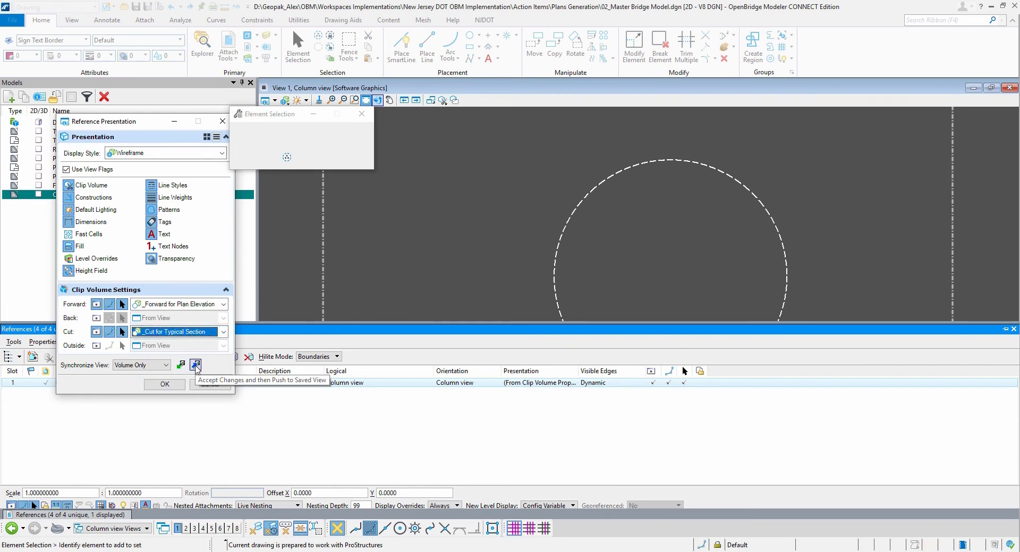
pyautogui.click(196, 365)
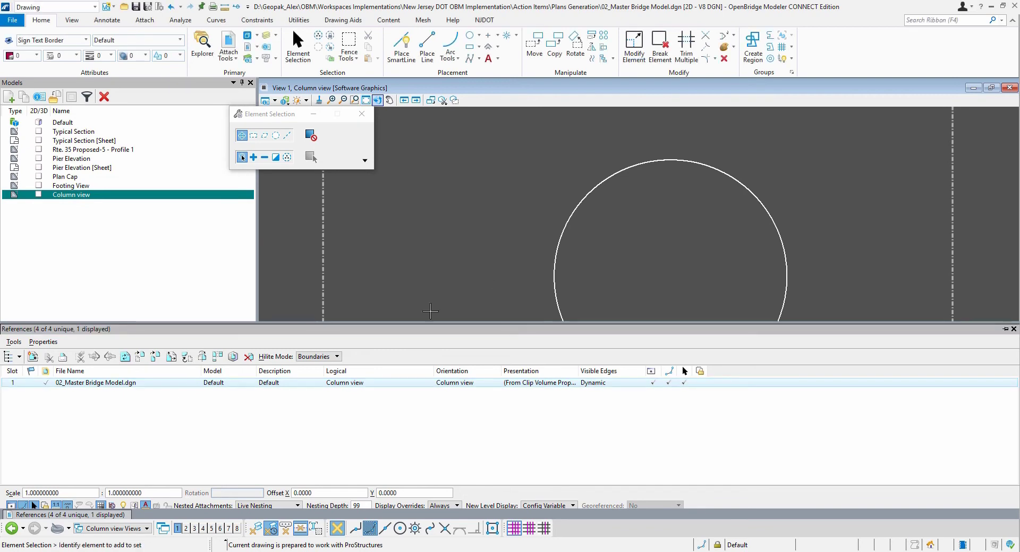
# Open the Pier Elevation [Sheet] model and set the Column view reference scale to 1:32
pyautogui.scroll(-3, 492, 272)
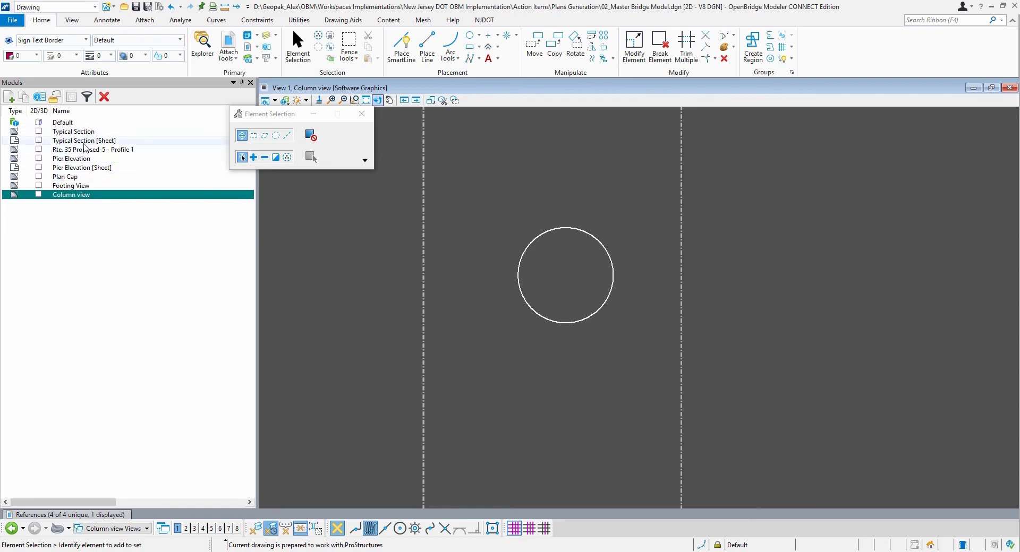
pyautogui.doubleClick(74, 170)
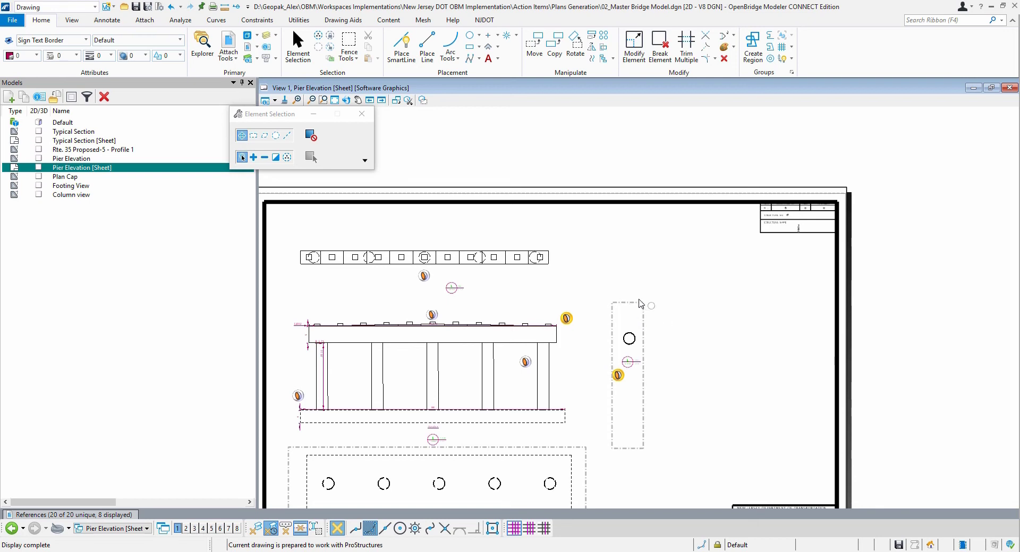
pyautogui.click(112, 516)
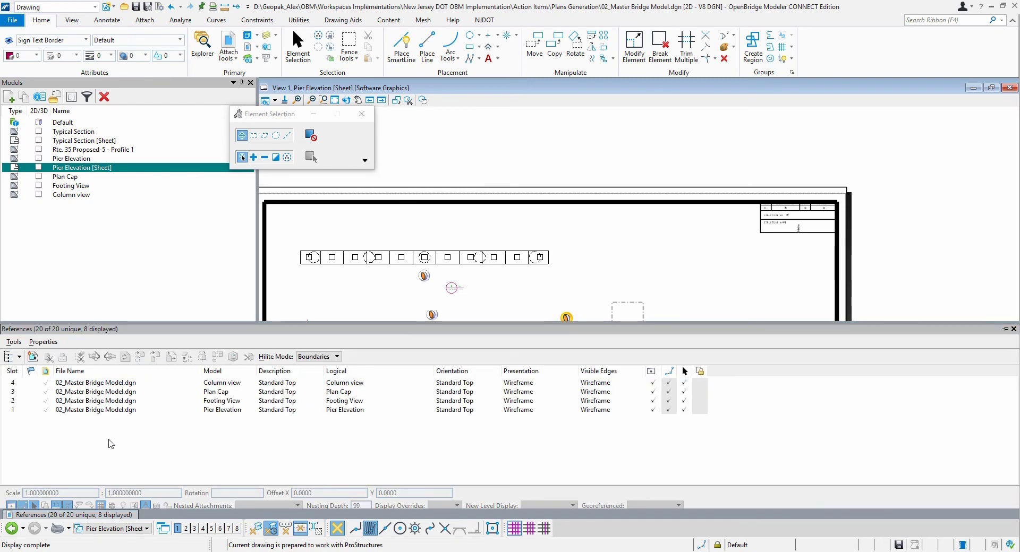
pyautogui.click(332, 383)
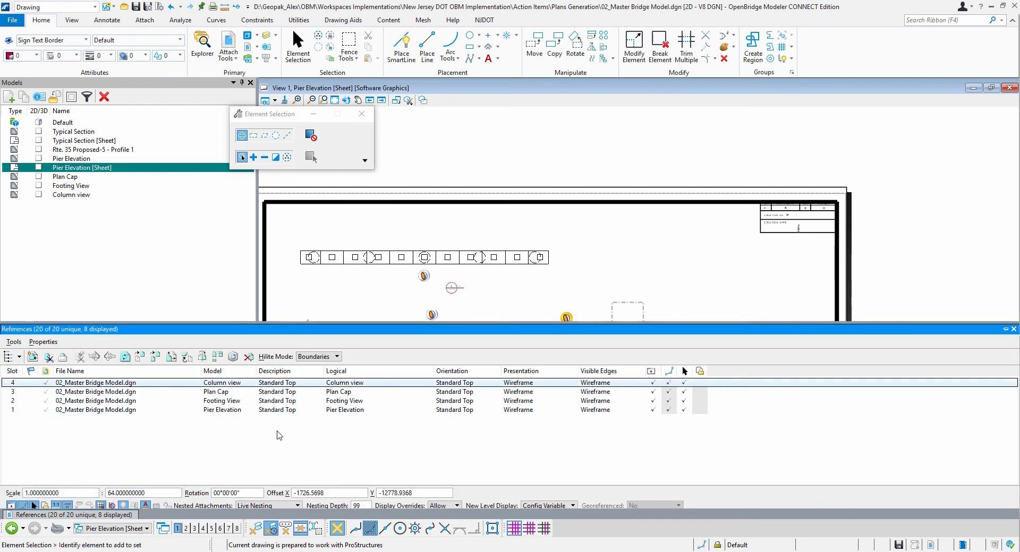
pyautogui.moveTo(160, 494); pyautogui.dragTo(96, 497)
pyautogui.write('32')
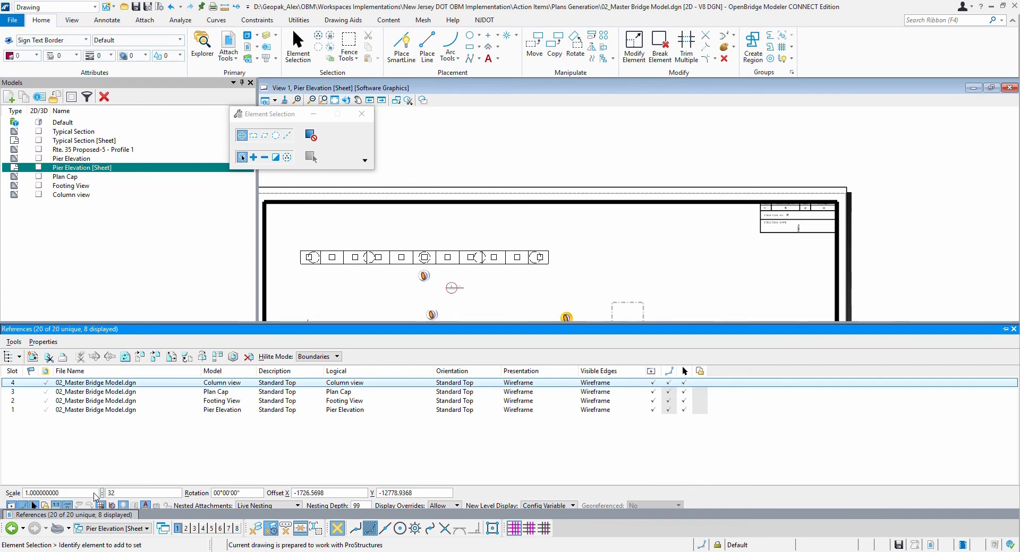
pyautogui.press('Tab')
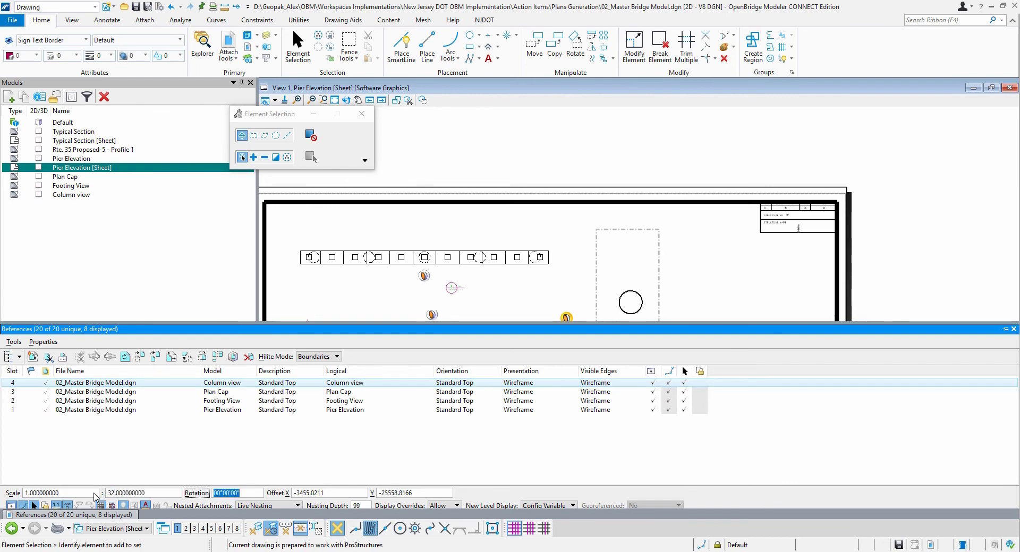
pyautogui.click(1013, 329)
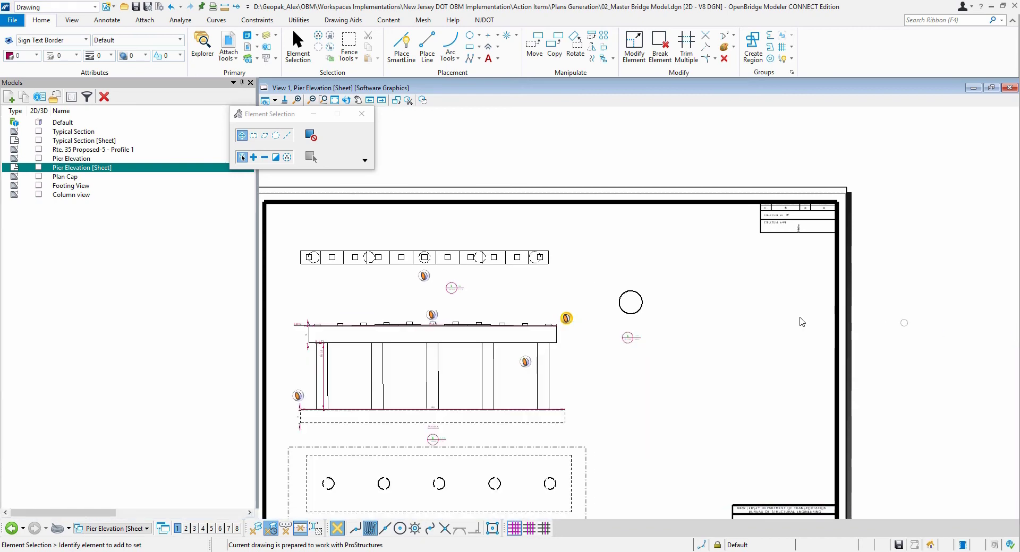
# Move the Column view reference together with its boundary down to the right of the footing view
pyautogui.rightClick(627, 295)
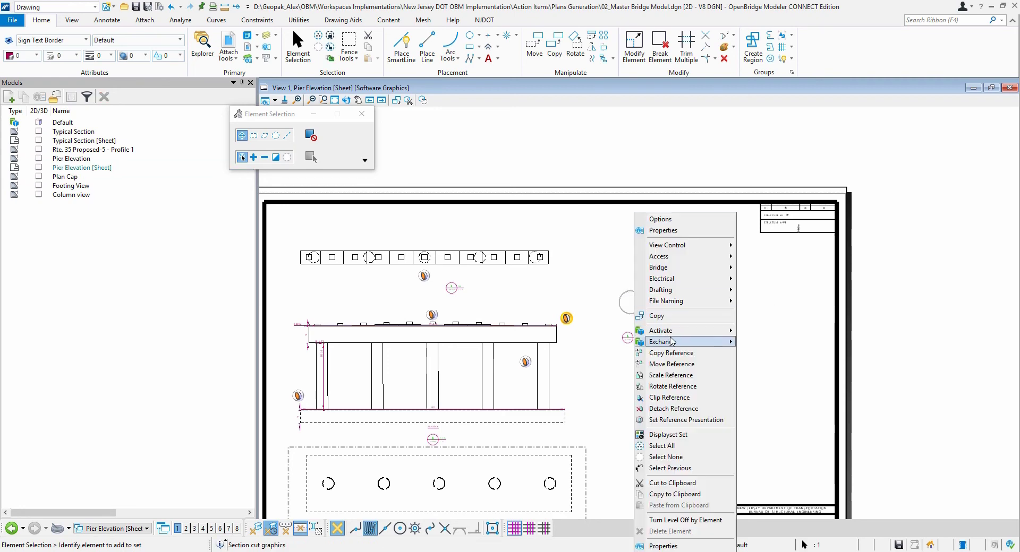
pyautogui.click(671, 363)
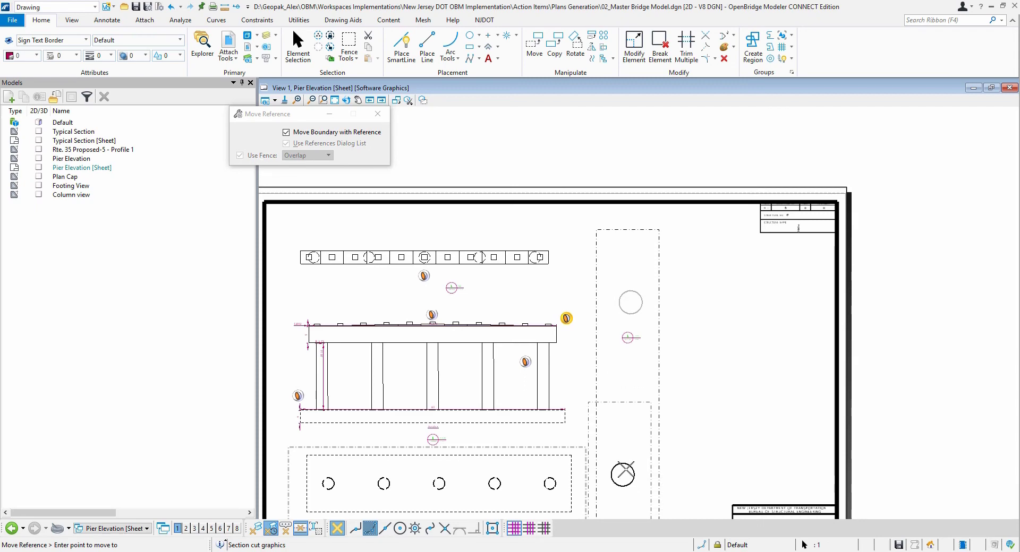
pyautogui.click(637, 467)
pyautogui.scroll(-2, 699, 462)
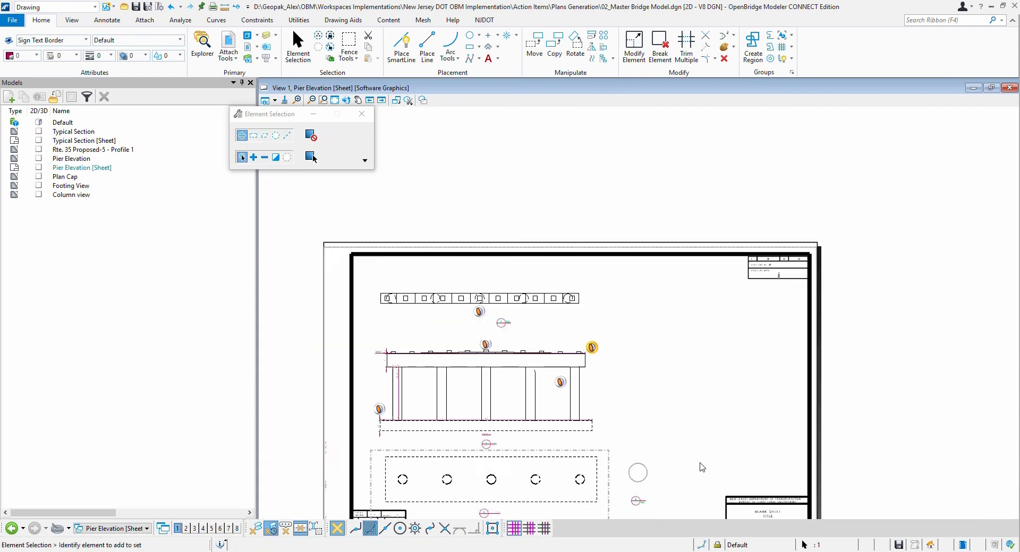
pyautogui.scroll(2, 695, 460)
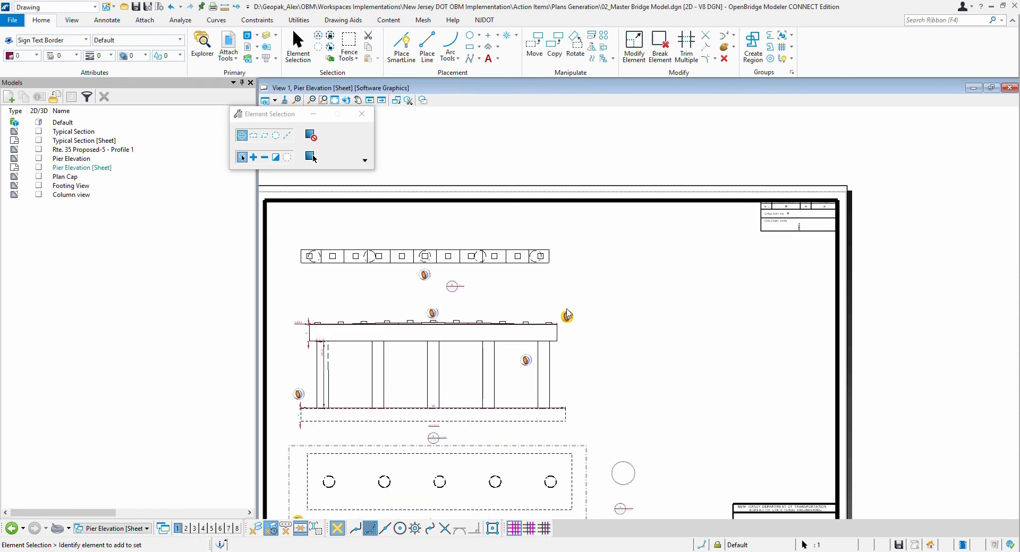
# Open the Pier Elevation drawing, start a section callout with the Detail Section seed, and toggle AccuDraw on
pyautogui.click(115, 531)
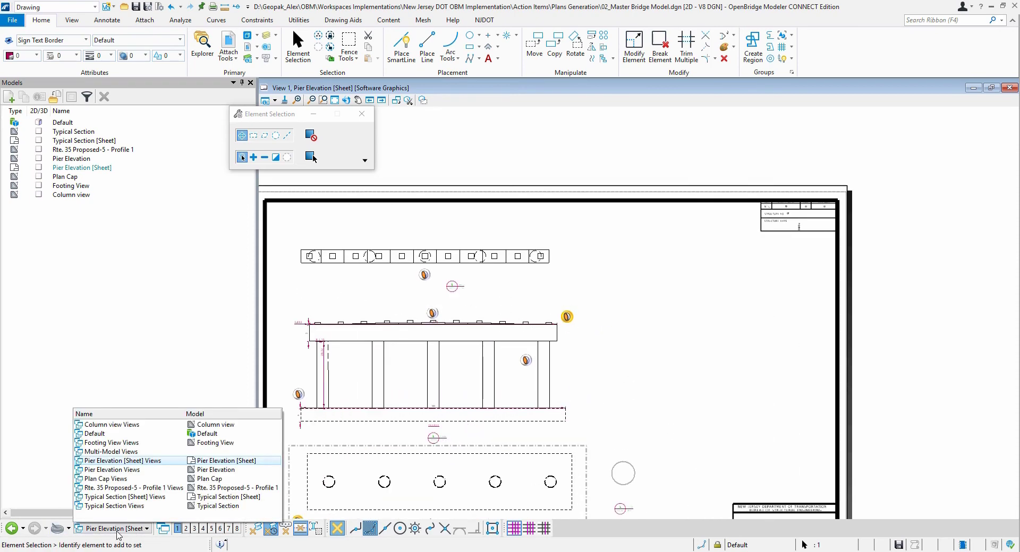
pyautogui.click(109, 470)
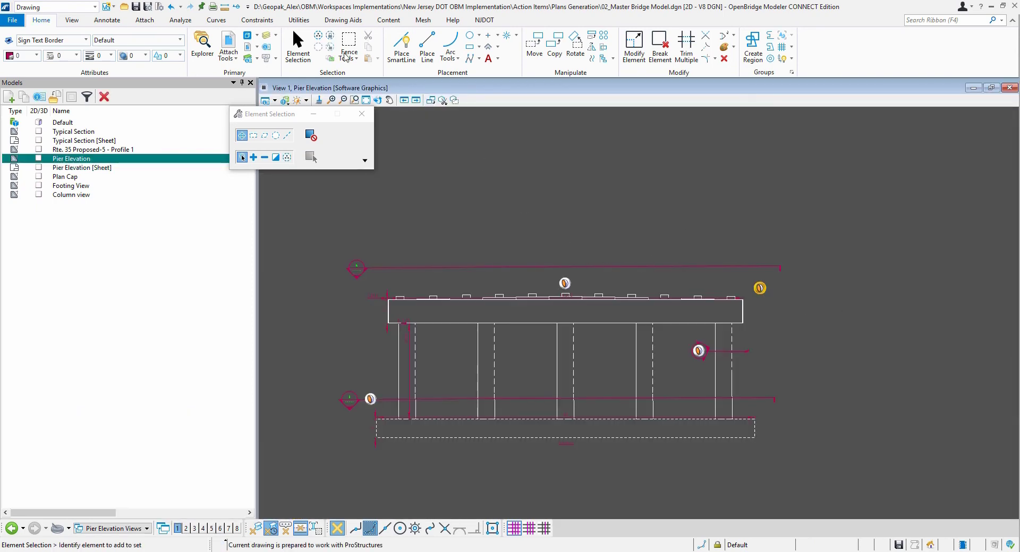
pyautogui.click(236, 7)
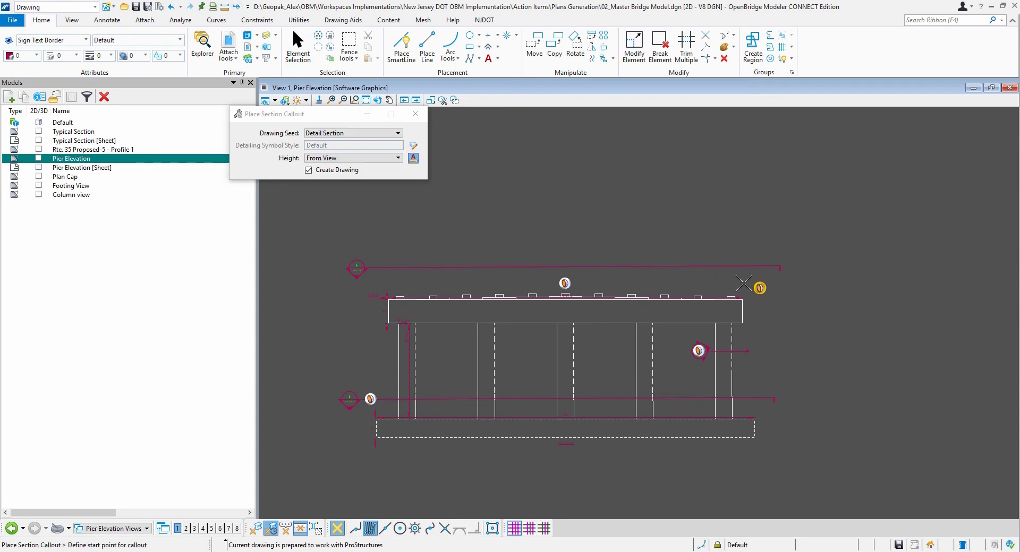
pyautogui.click(795, 287)
pyautogui.rightClick(796, 456)
pyautogui.click(928, 21)
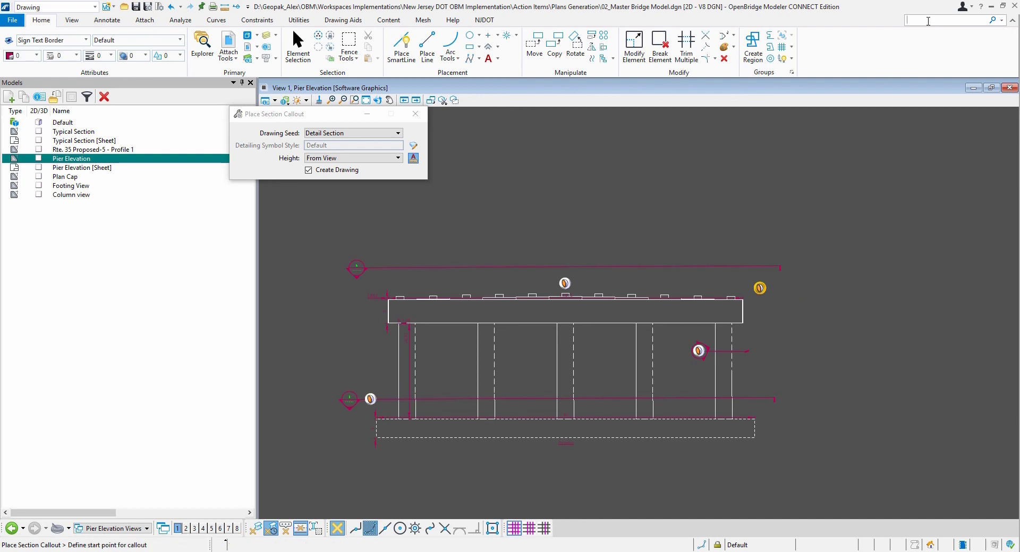
pyautogui.write('acc')
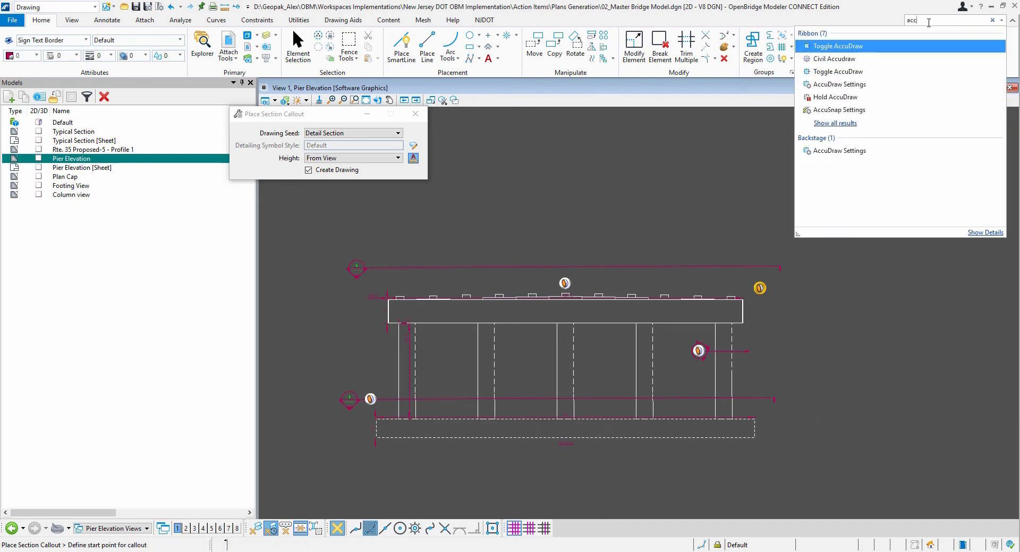
pyautogui.press('Return')
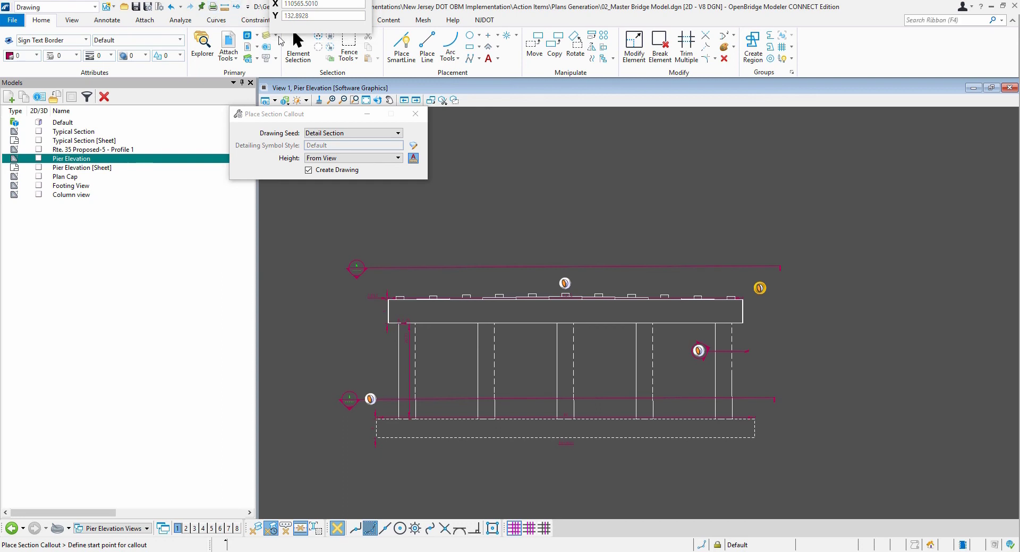
# Place a vertical section callout right of the pier, looking toward it, and create a drawing model named Side View without a sheet model
pyautogui.click(781, 281)
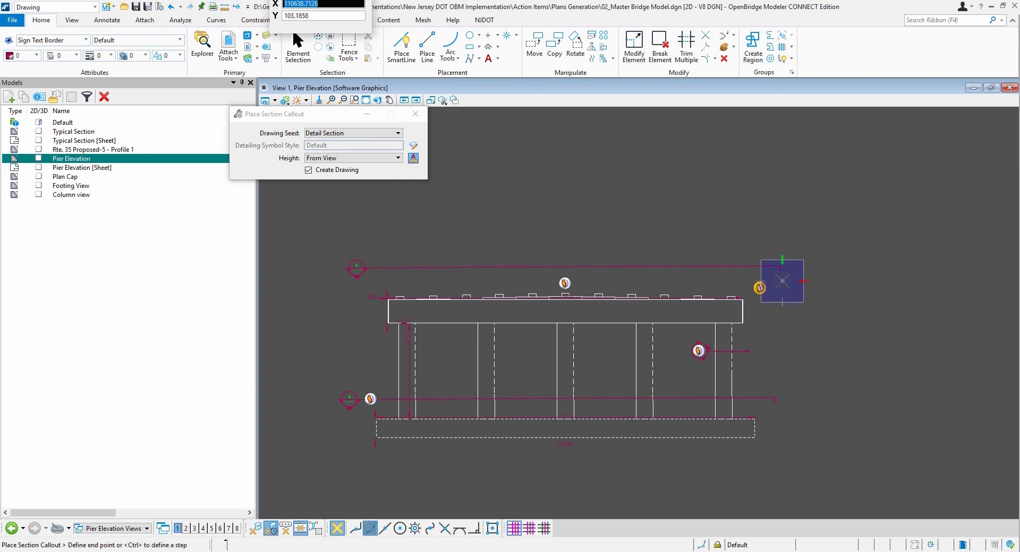
pyautogui.click(781, 478)
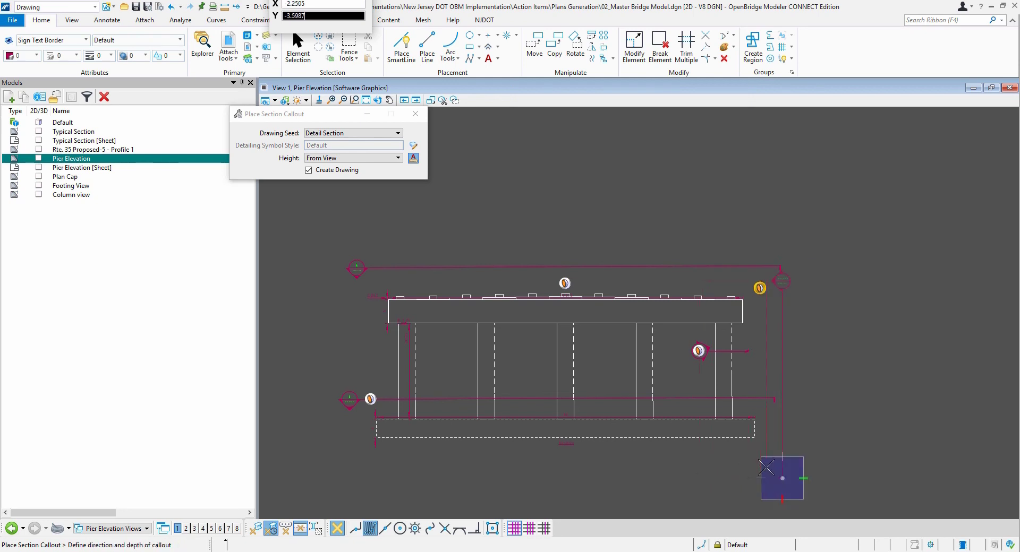
pyautogui.click(708, 481)
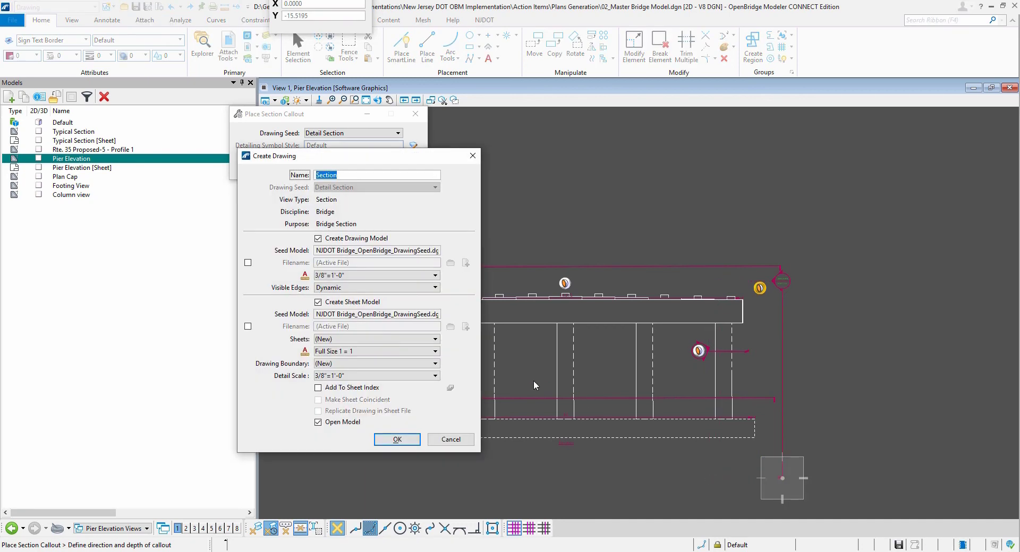
pyautogui.click(318, 302)
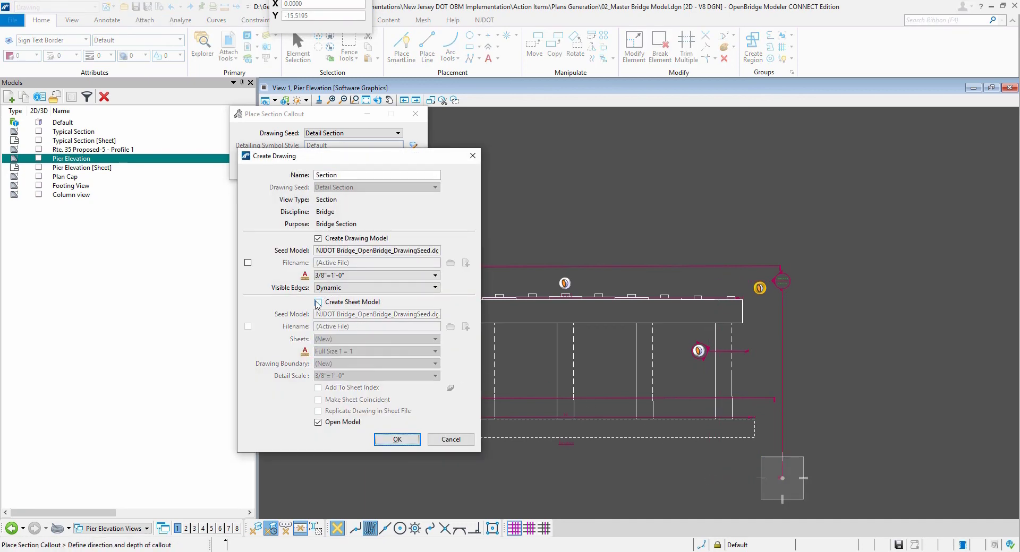
pyautogui.click(343, 177)
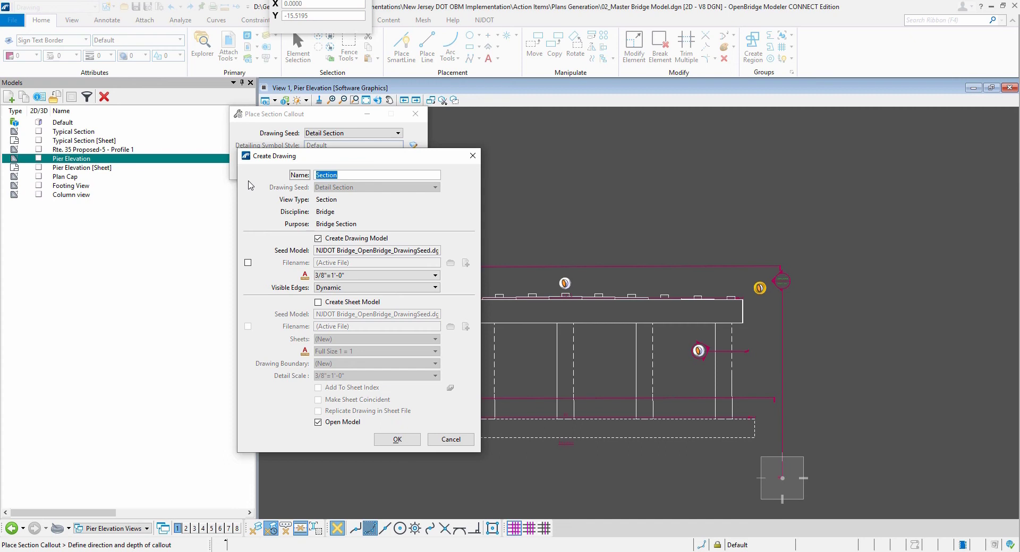
pyautogui.write('Side View')
pyautogui.click(412, 439)
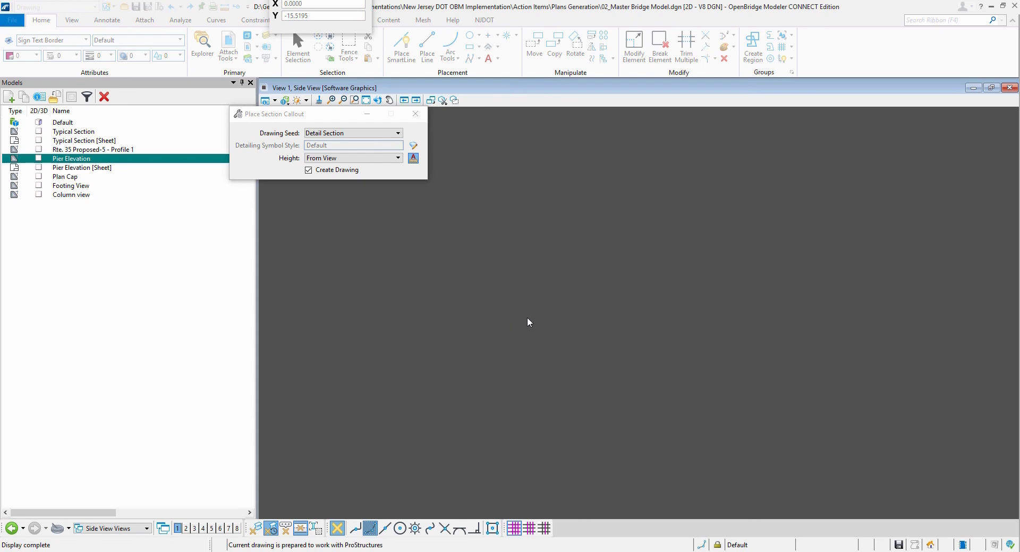
# Turn off the levels of the superstructure elements above the pier cap in the Side View drawing
pyautogui.scroll(-1, 661, 187)
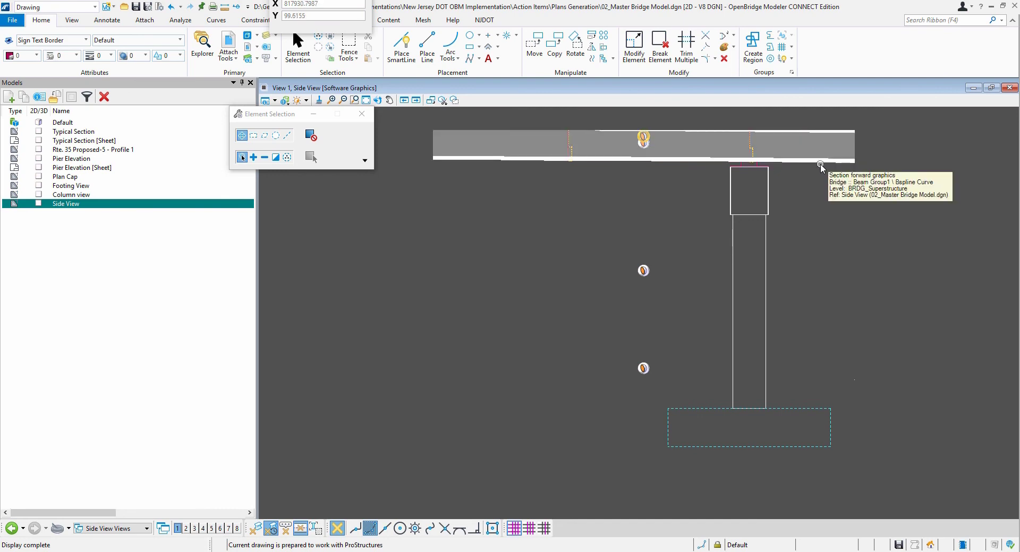
pyautogui.rightClick(820, 164)
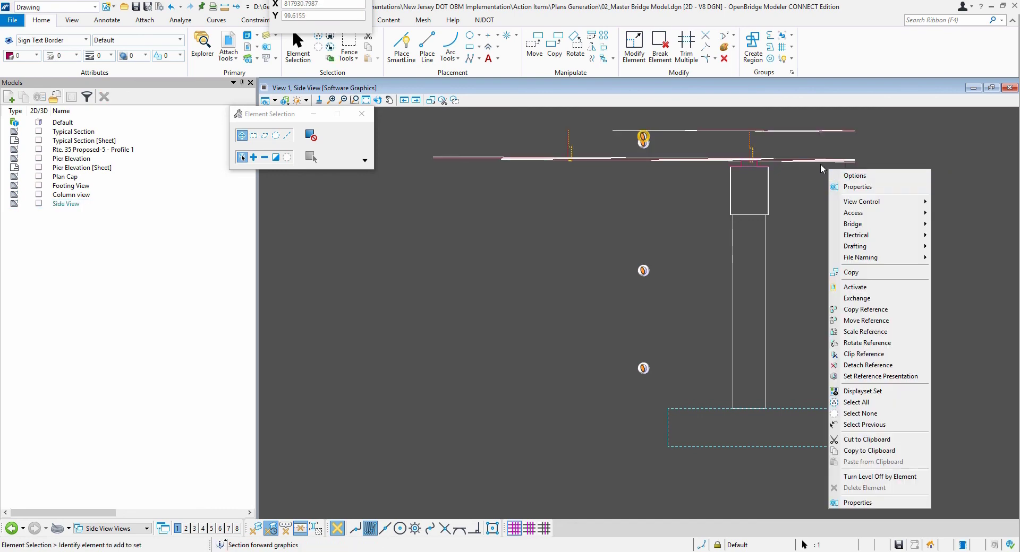
pyautogui.click(870, 477)
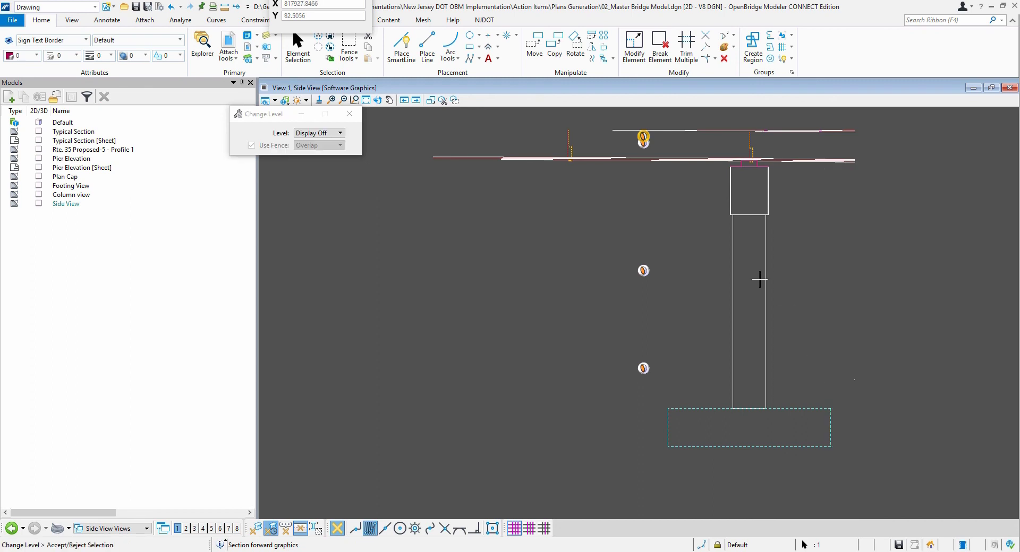
pyautogui.click(683, 166)
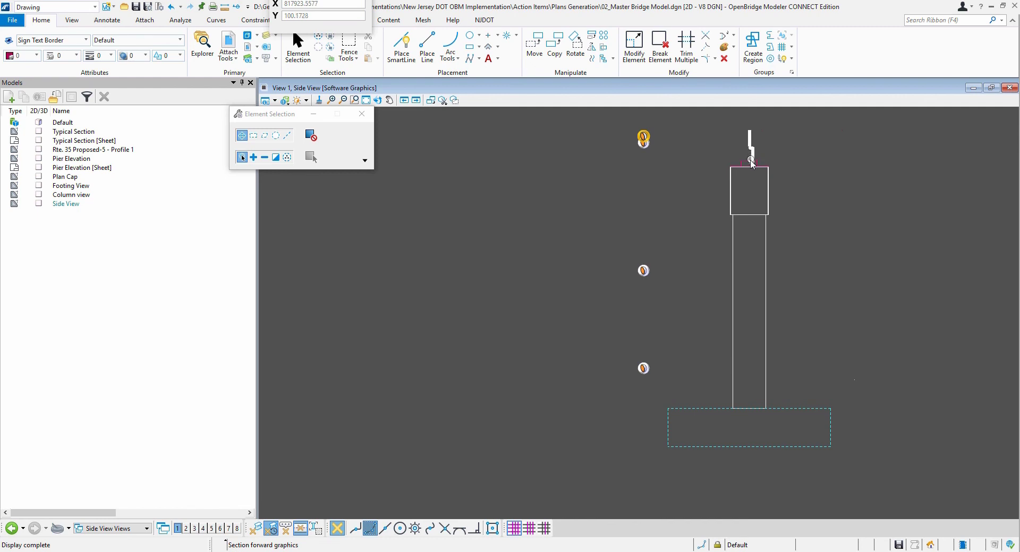
pyautogui.scroll(1, 677, 276)
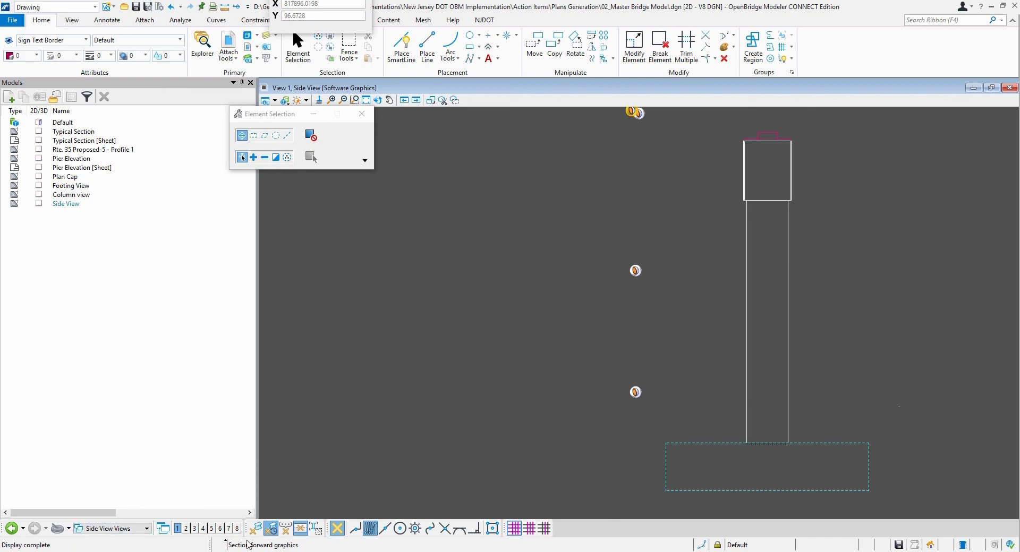
# Set the Forward display style of the Side View reference to _Cut for Typical Section and push it to the saved view
pyautogui.click(246, 59)
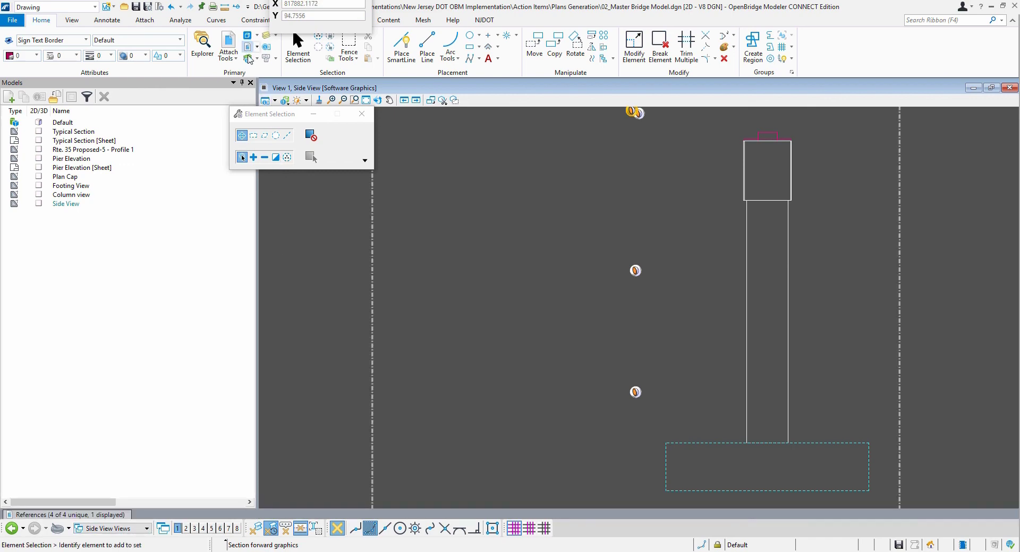
pyautogui.moveTo(90, 516)
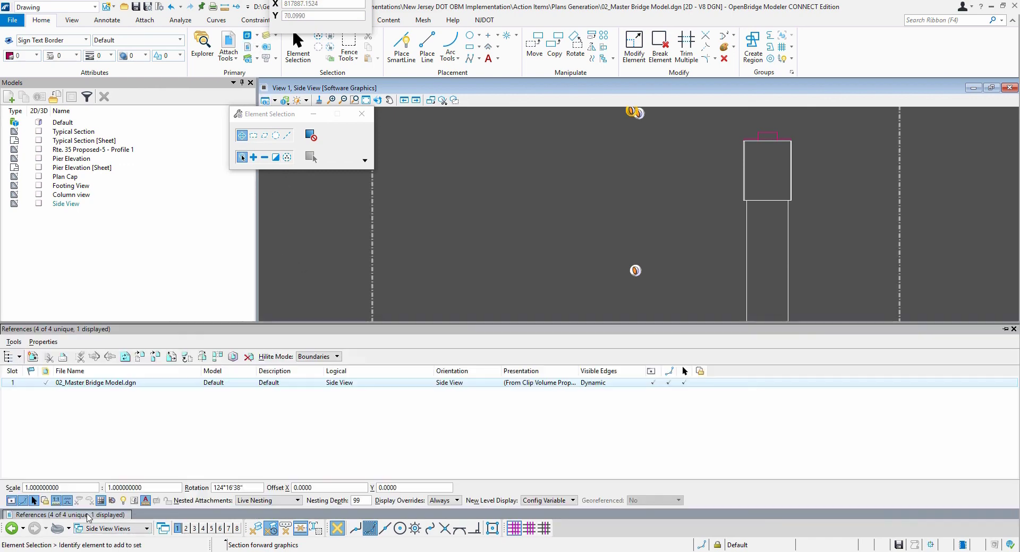
pyautogui.click(540, 383)
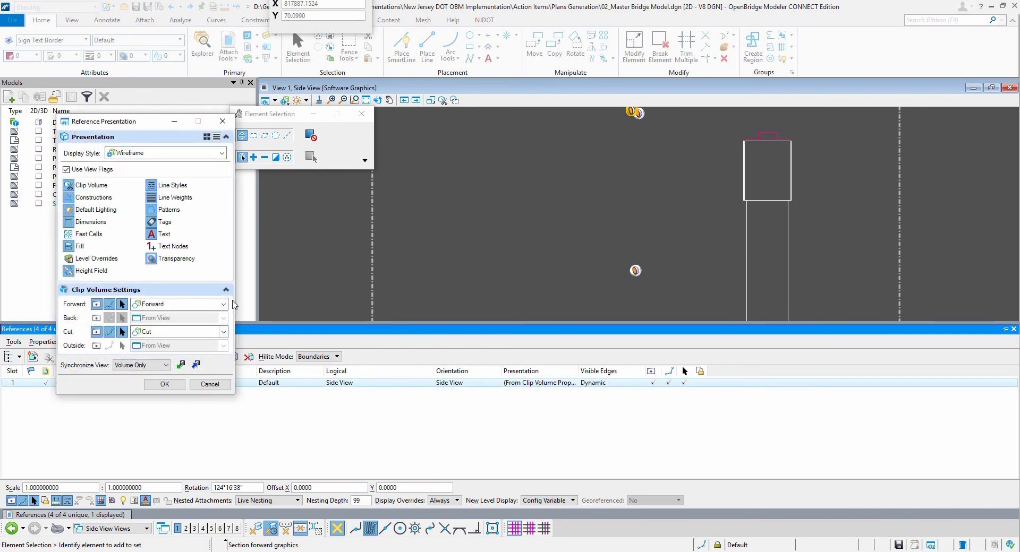
pyautogui.click(223, 305)
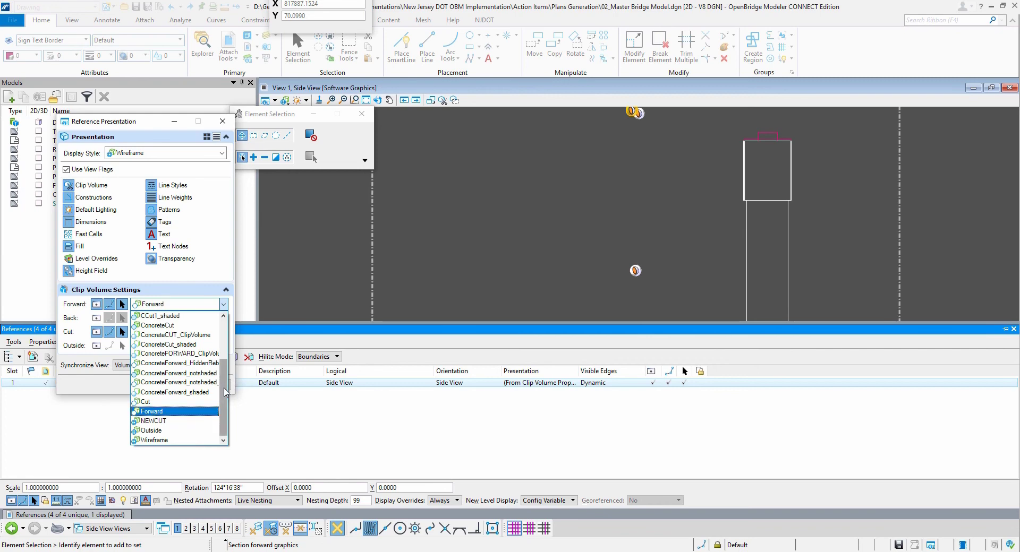
pyautogui.moveTo(223, 389); pyautogui.dragTo(224, 343)
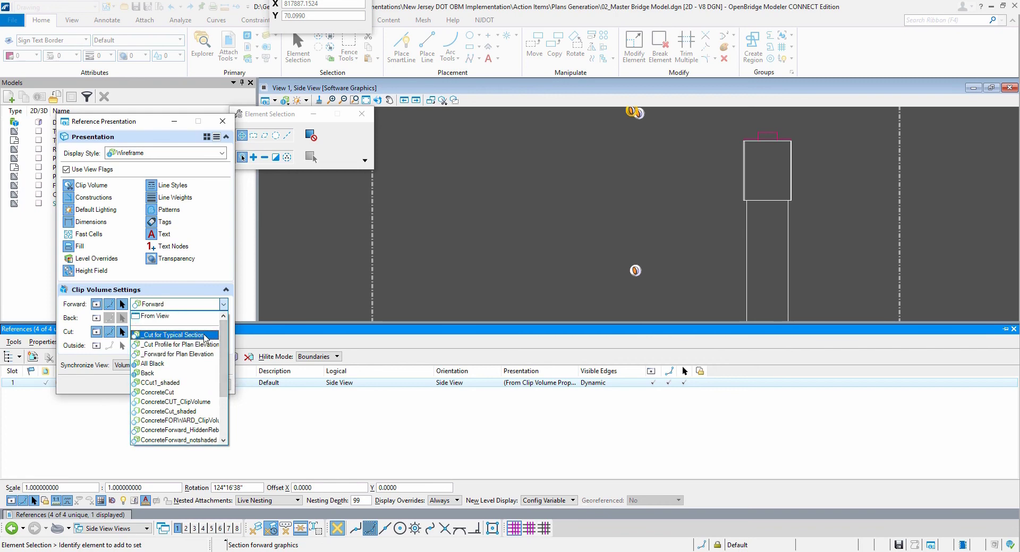
pyautogui.click(205, 336)
pyautogui.click(197, 366)
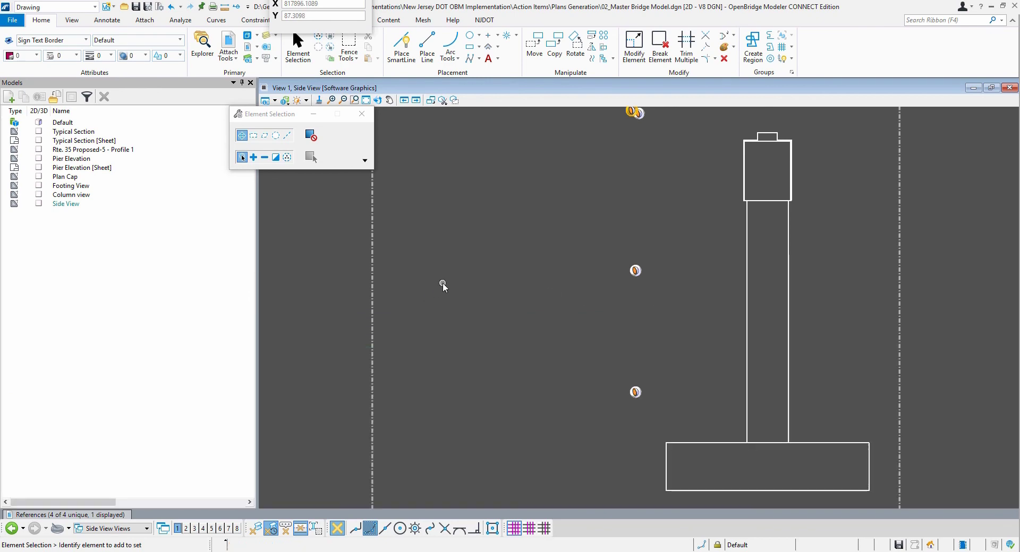
pyautogui.scroll(-2, 654, 336)
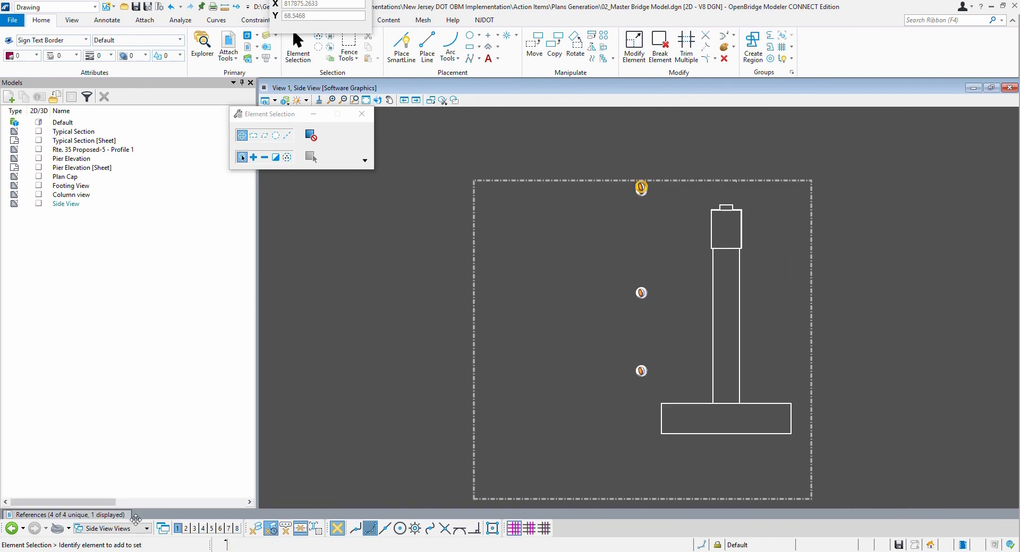
# Open the Pier Elevation sheet model and attach the Side View drawing to the right of the pier elevation
pyautogui.click(96, 515)
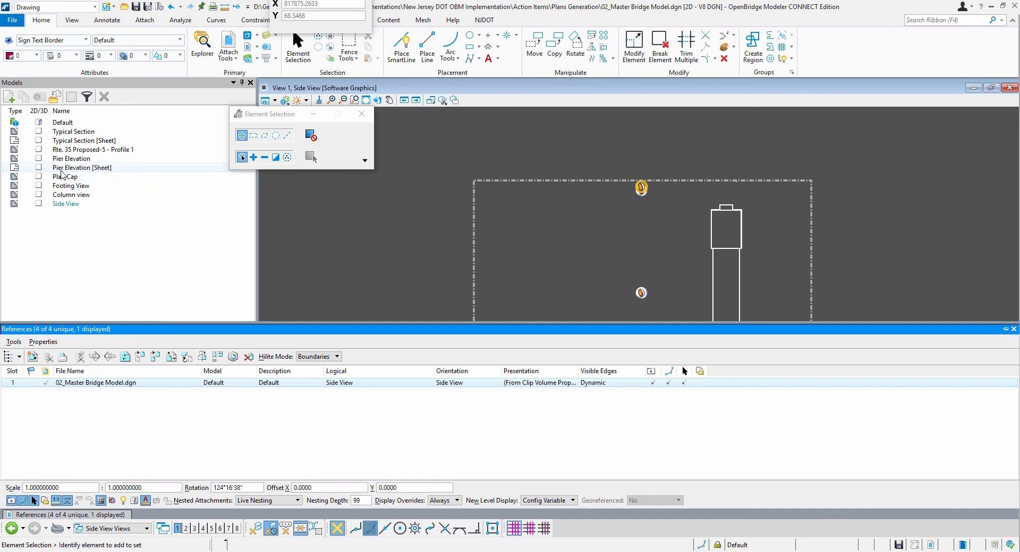
pyautogui.doubleClick(59, 169)
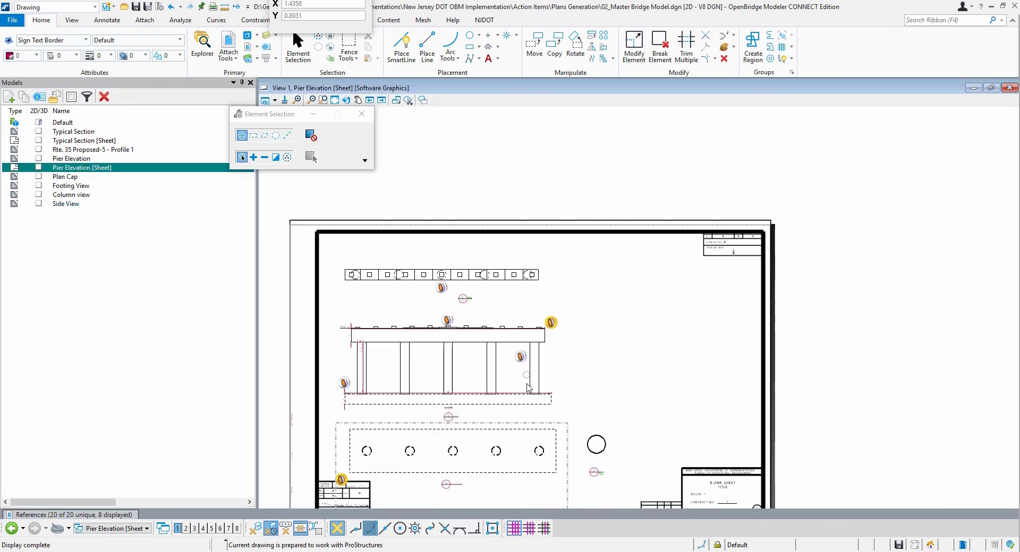
pyautogui.scroll(1, 571, 507)
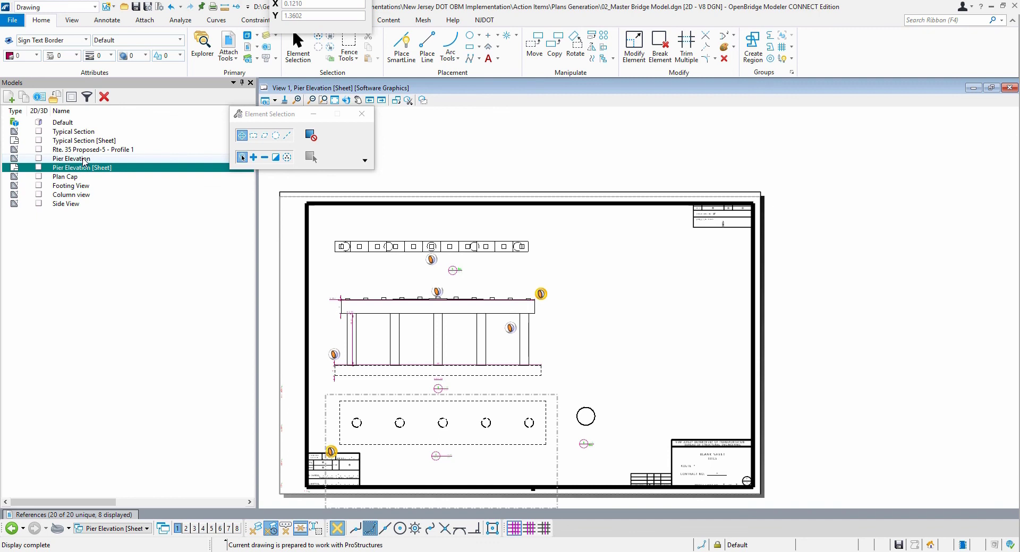
pyautogui.click(72, 205)
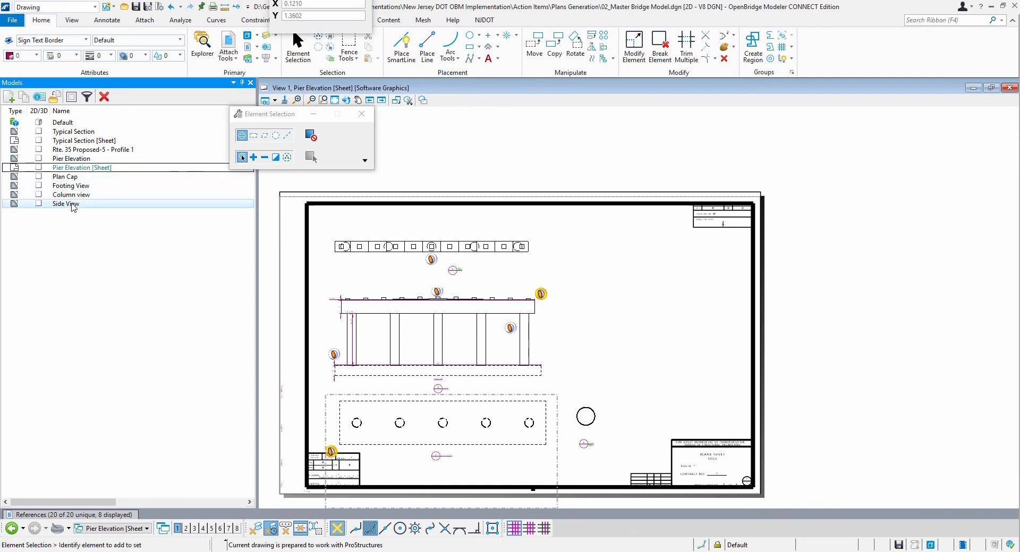
pyautogui.moveTo(73, 208); pyautogui.dragTo(652, 351)
pyautogui.click(555, 238)
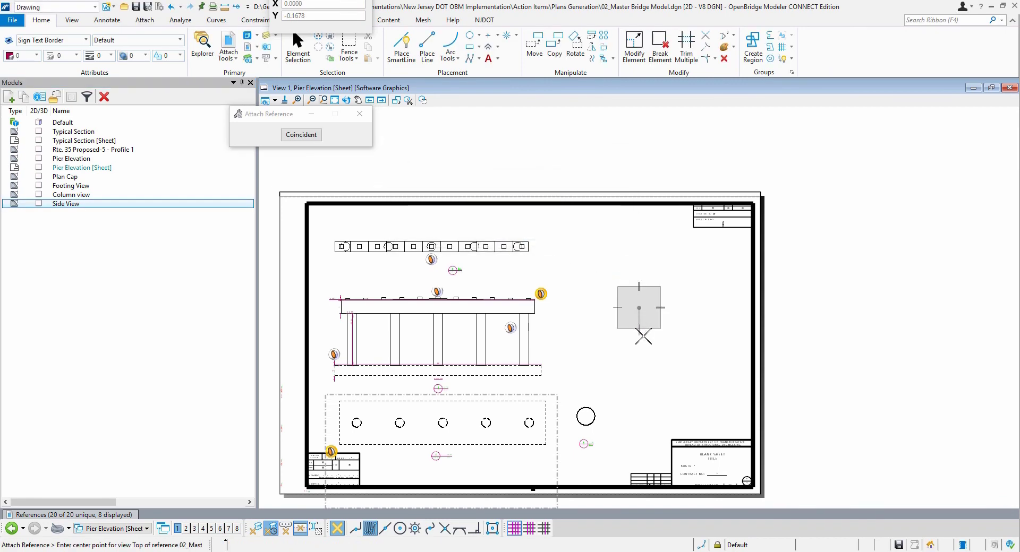
pyautogui.click(639, 308)
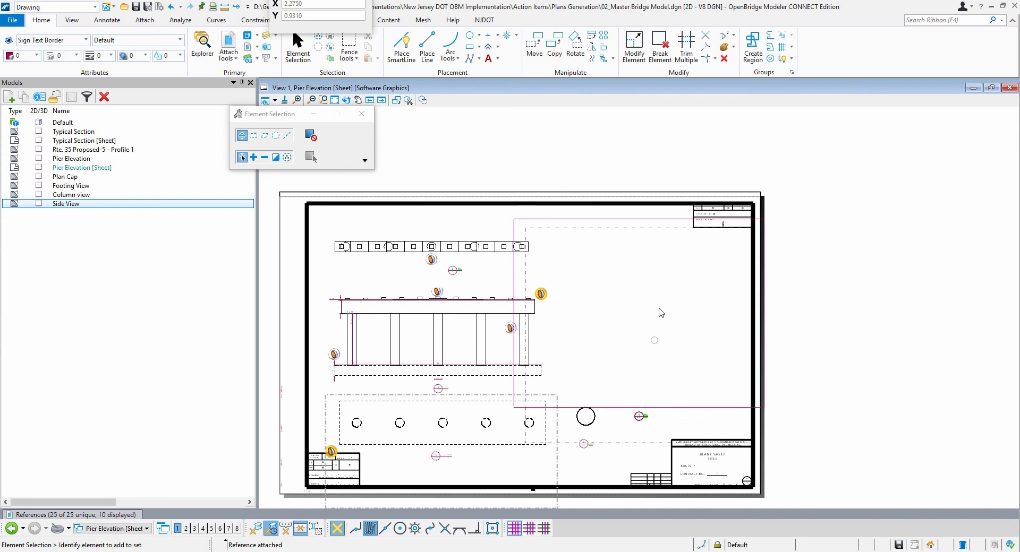
pyautogui.moveTo(642, 355)
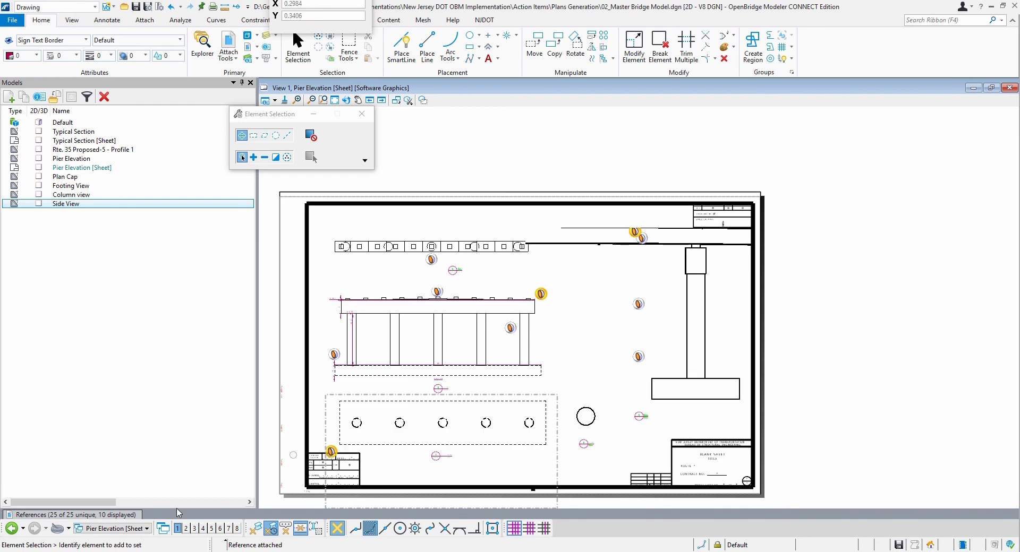
# Set the scale of the Side View reference on the sheet to 1:64
pyautogui.click(113, 517)
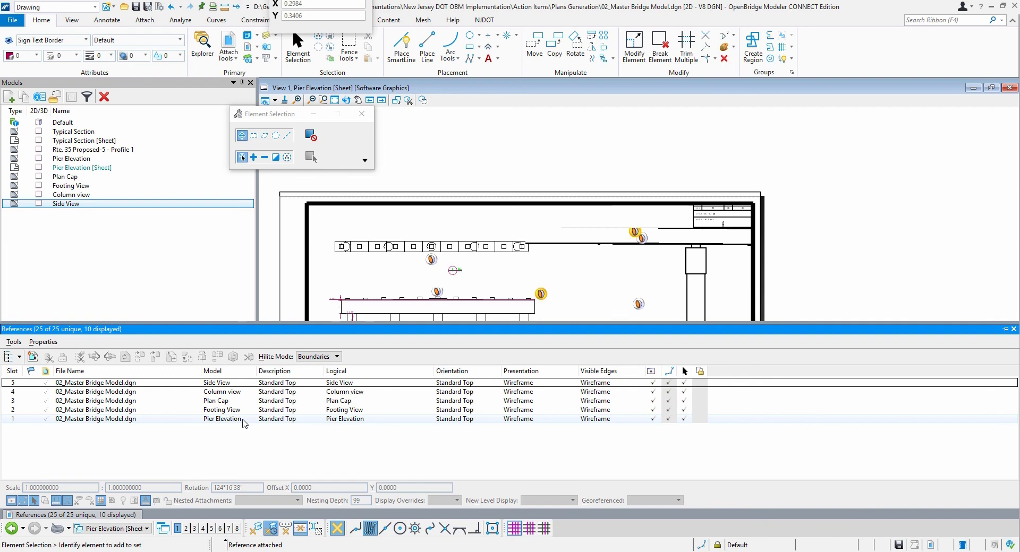
pyautogui.click(229, 383)
pyautogui.click(109, 488)
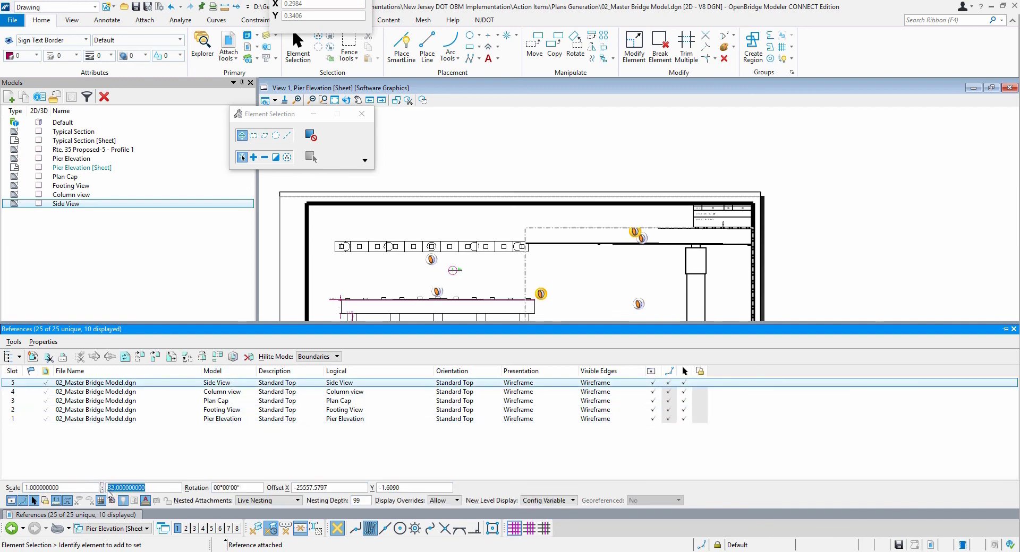
pyautogui.write('64')
pyautogui.press('Tab')
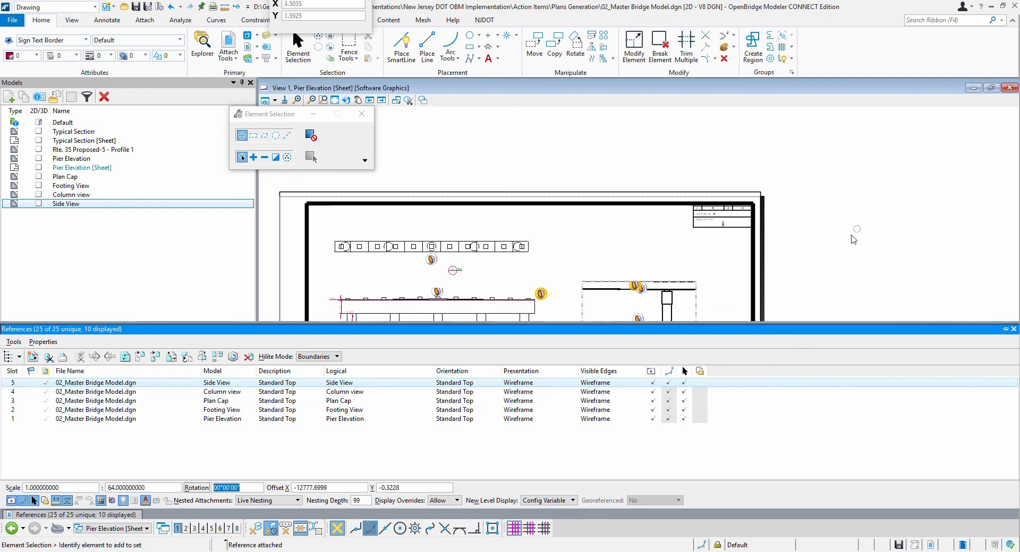
pyautogui.click(850, 237)
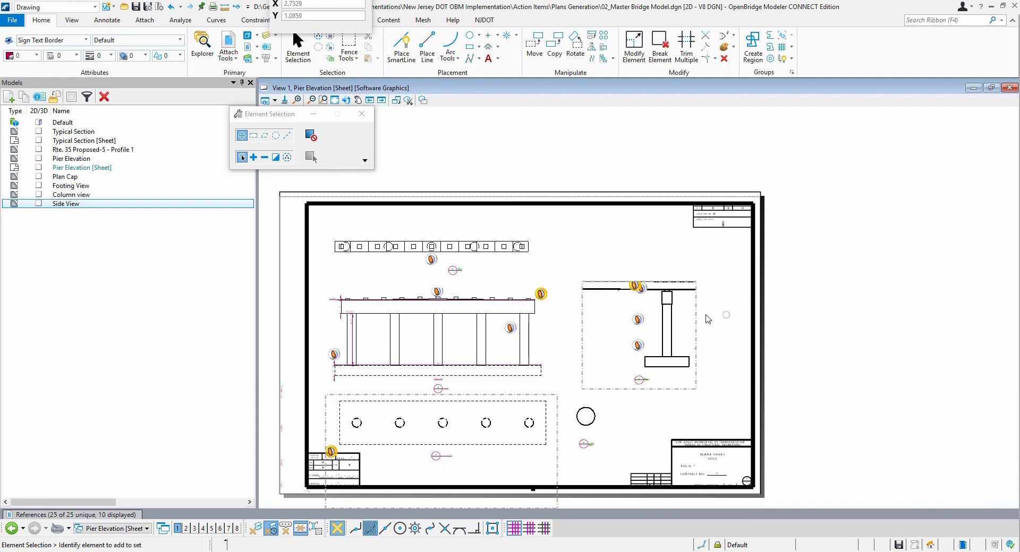
# Turn off the level of the superstructure lines above the pier cap in the side view on the sheet
pyautogui.rightClick(604, 293)
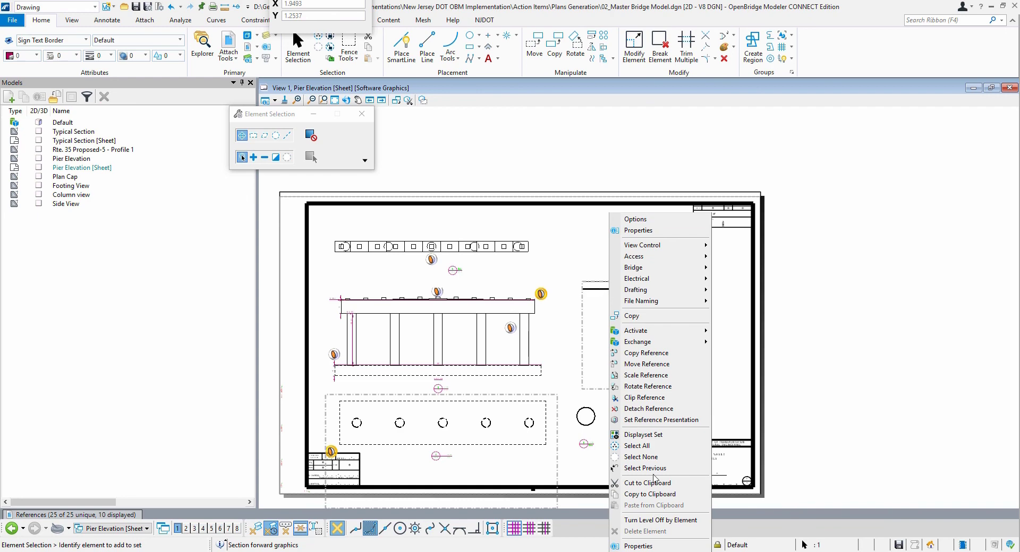
pyautogui.click(651, 522)
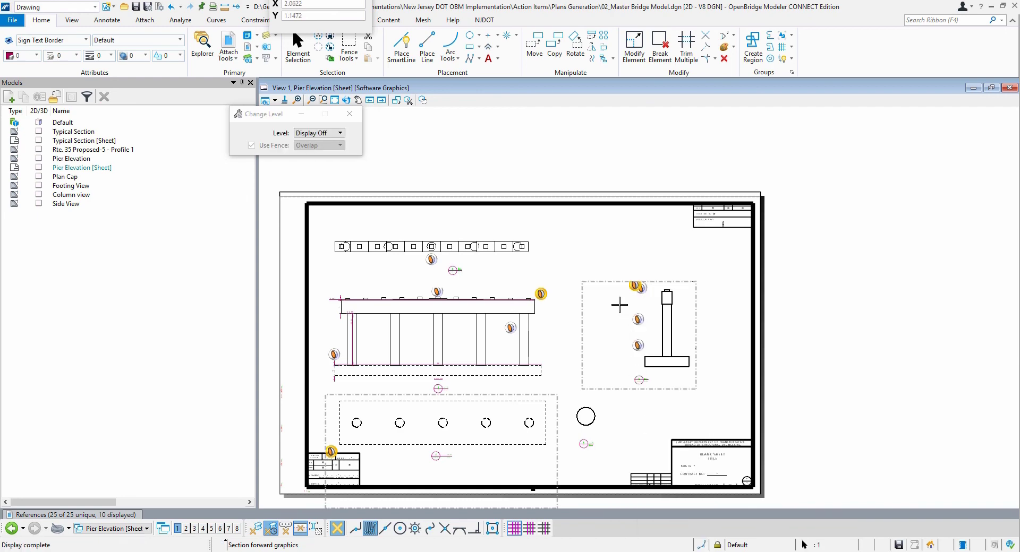
pyautogui.press('Escape')
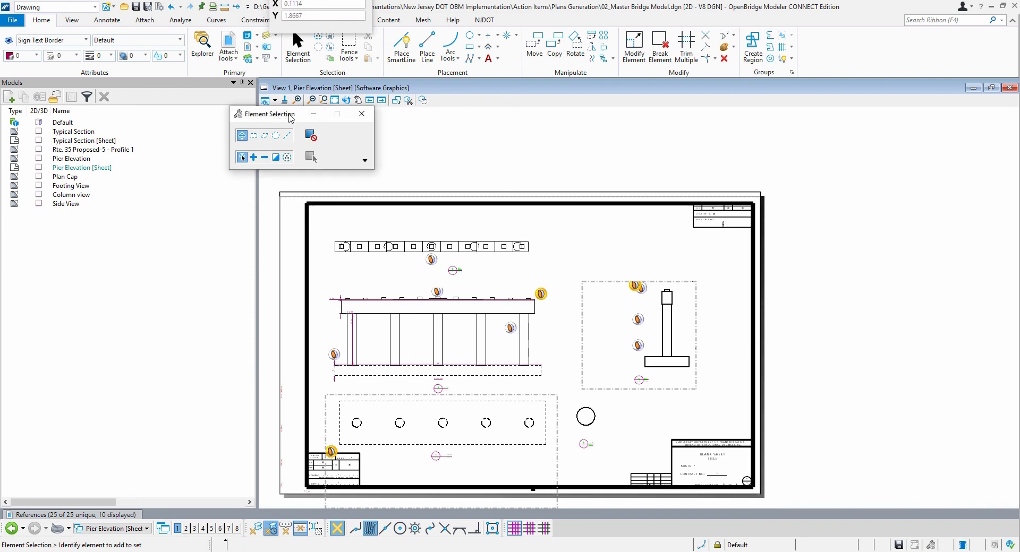
# Close the Models list and fit the whole sheet in the enlarged view
pyautogui.moveTo(296, 118); pyautogui.dragTo(826, 137)
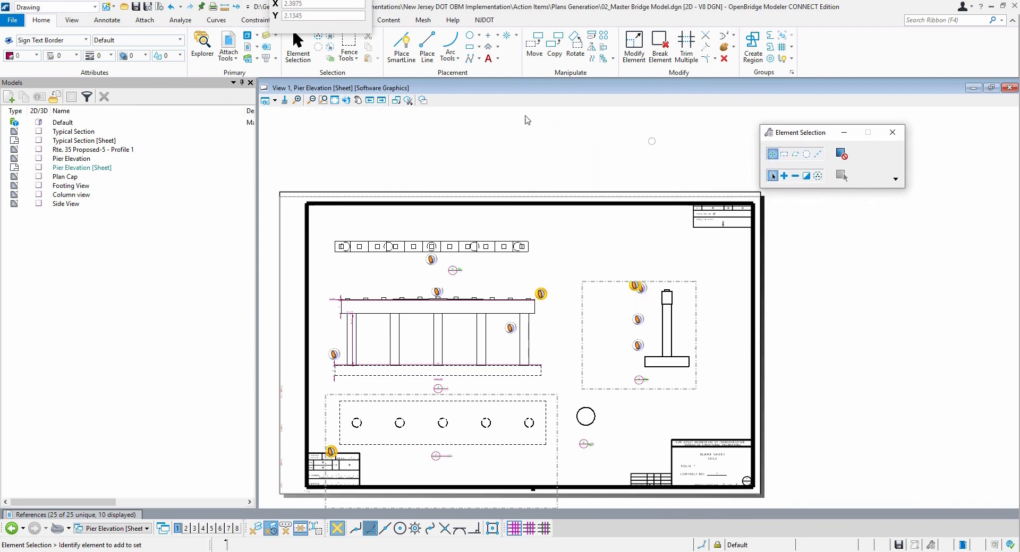
pyautogui.click(336, 102)
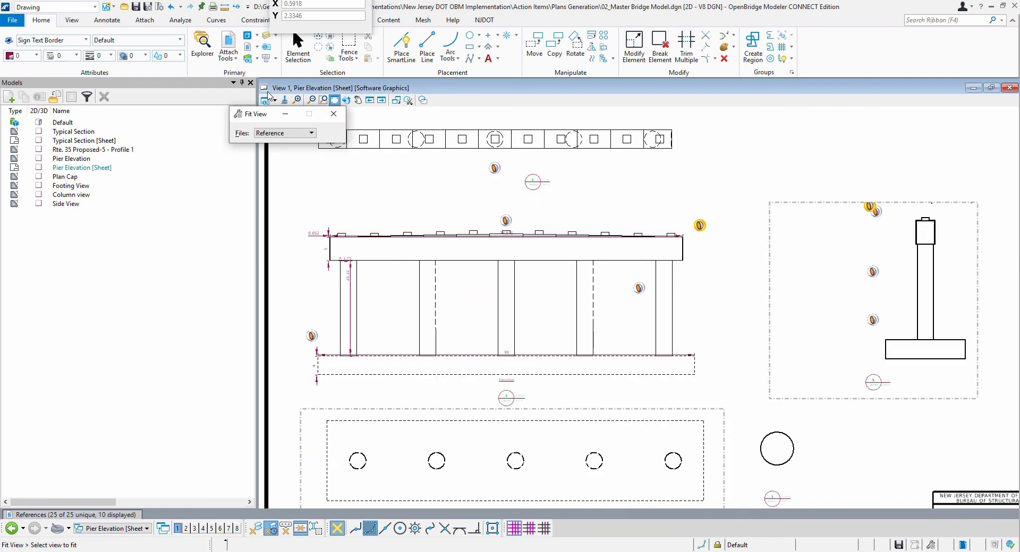
pyautogui.click(250, 83)
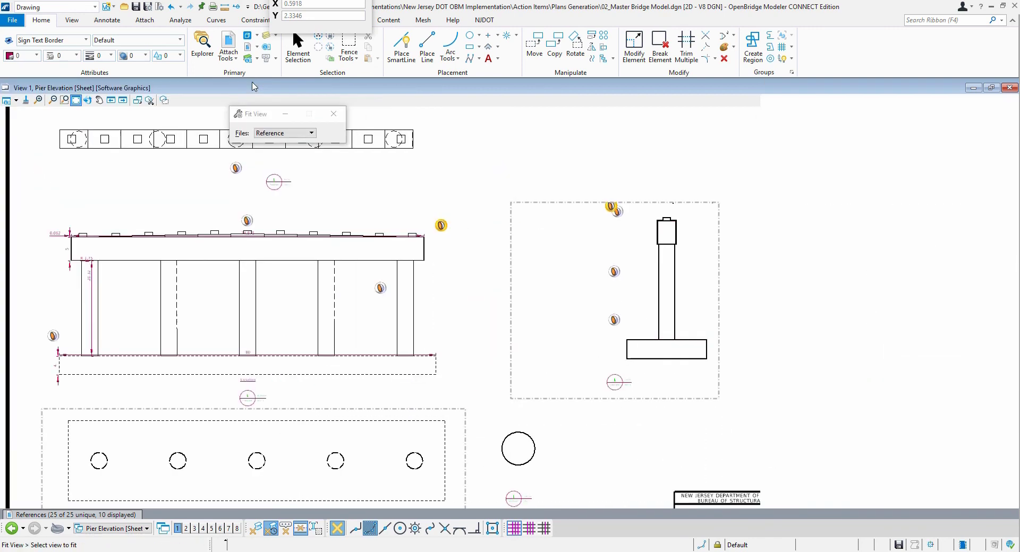
pyautogui.click(499, 256)
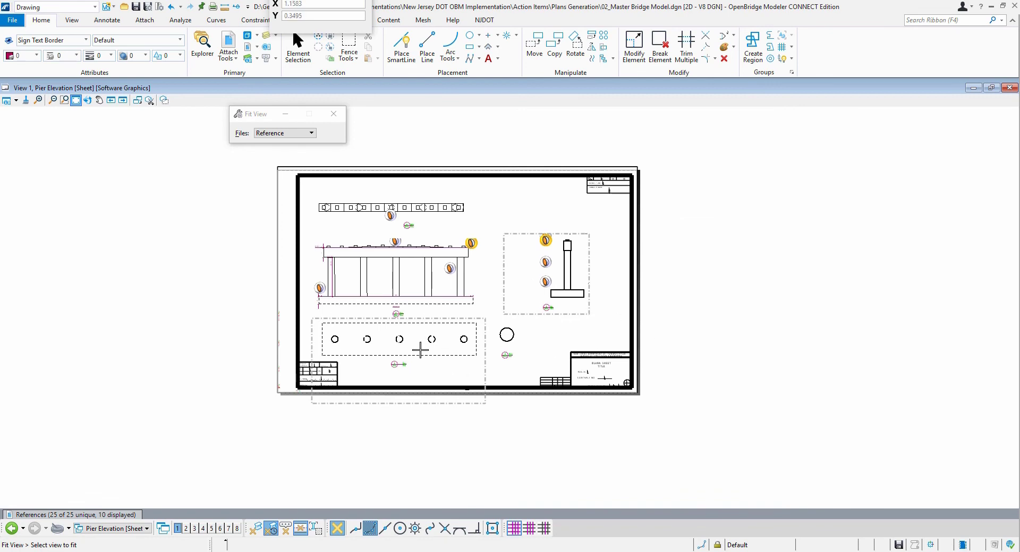
pyautogui.click(537, 346)
pyautogui.click(542, 358)
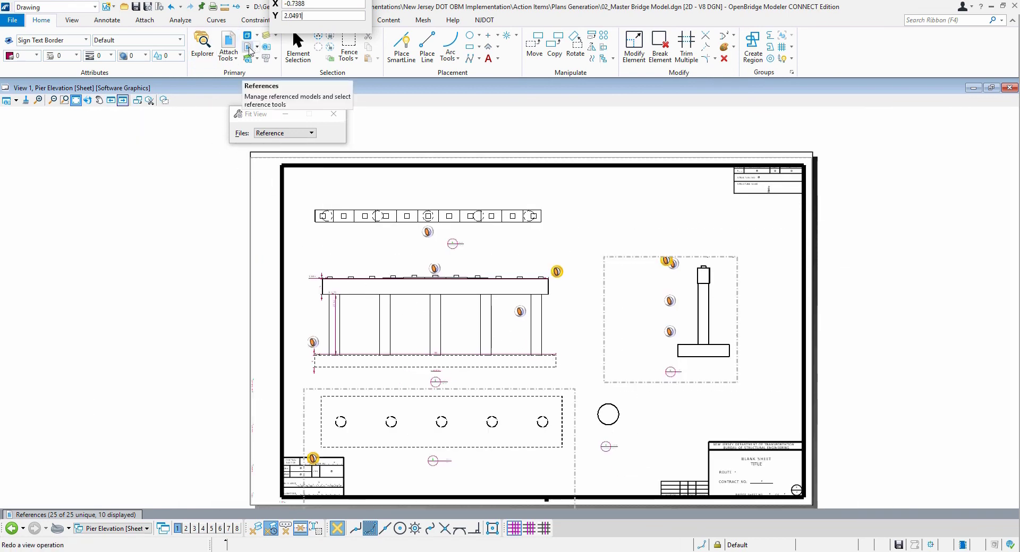
pyautogui.click(249, 50)
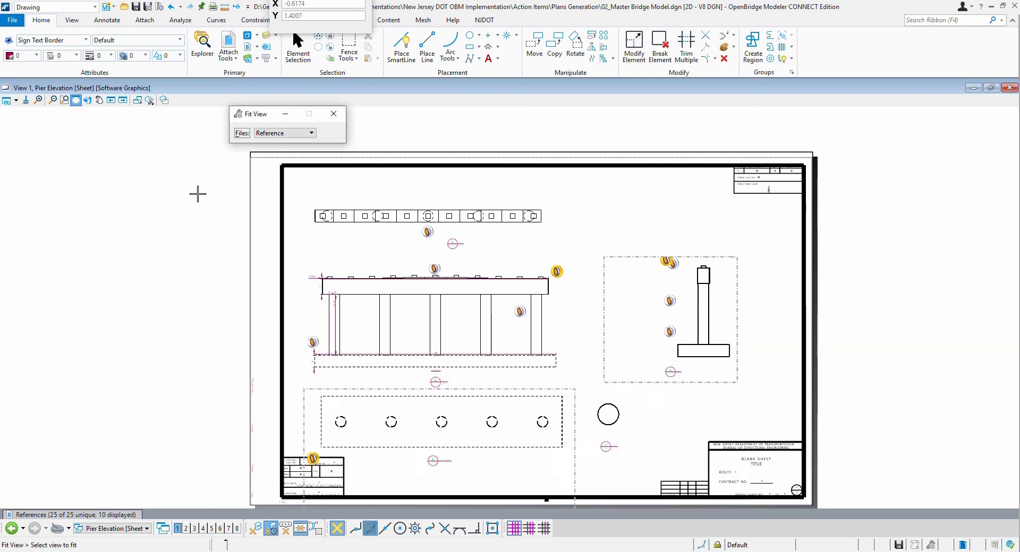
pyautogui.click(197, 193)
# Place a block fence closely around the footing plan and clip the Footing View reference to it
pyautogui.click(348, 43)
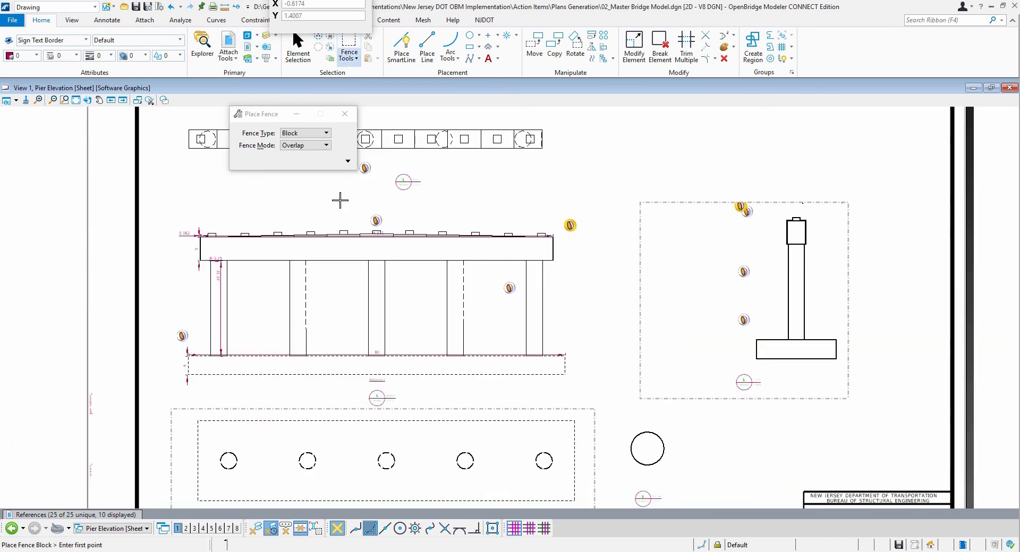
pyautogui.click(185, 415)
pyautogui.click(583, 508)
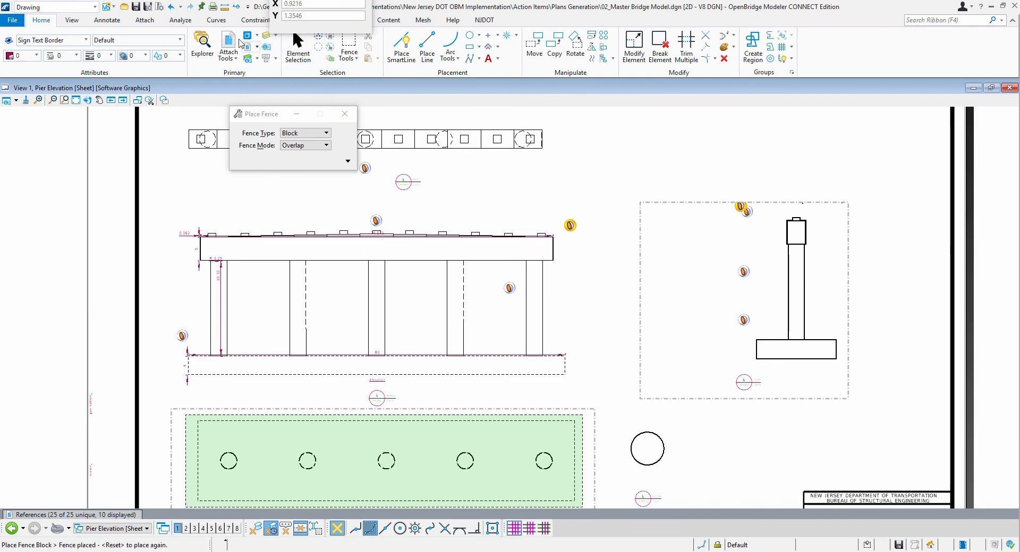
pyautogui.moveTo(126, 515)
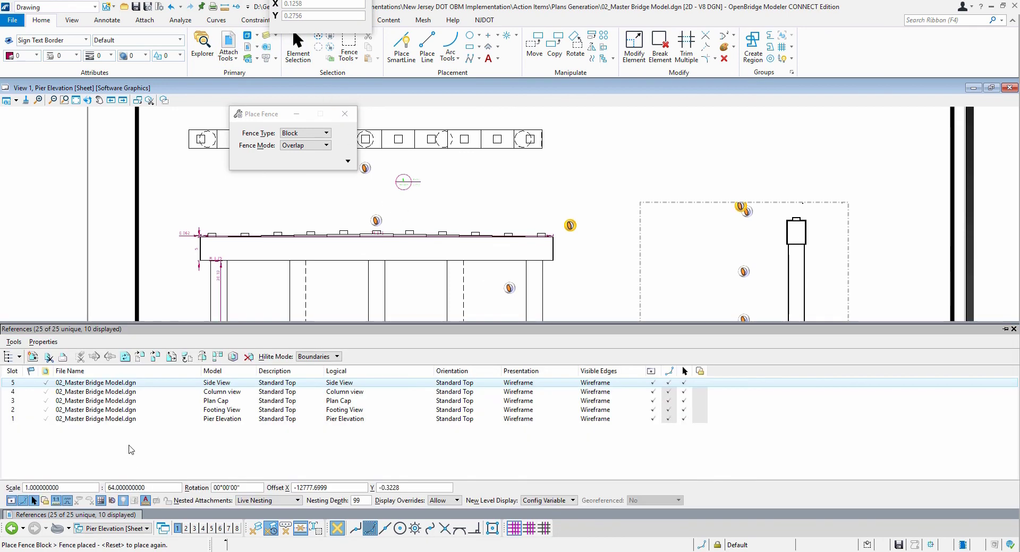
pyautogui.click(347, 410)
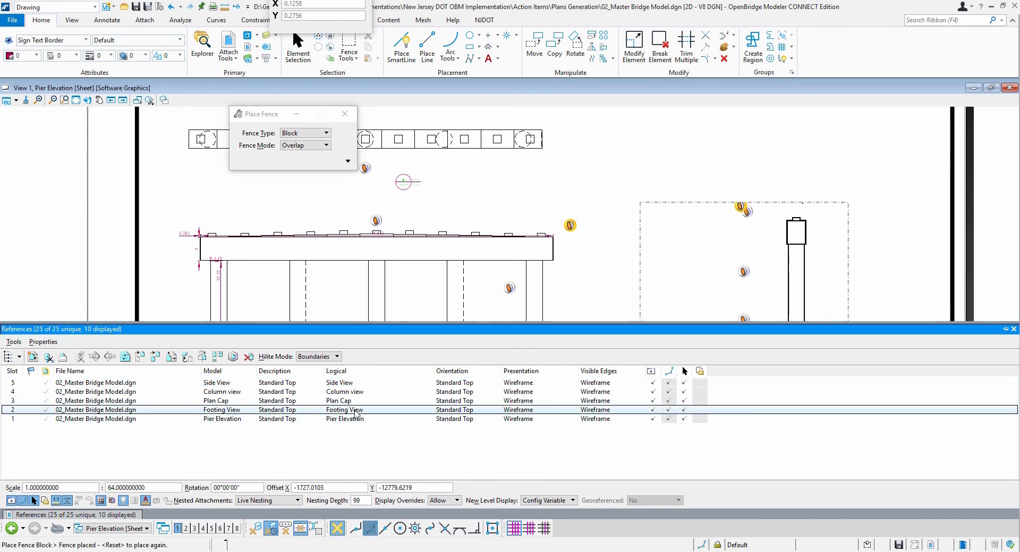
pyautogui.rightClick(313, 413)
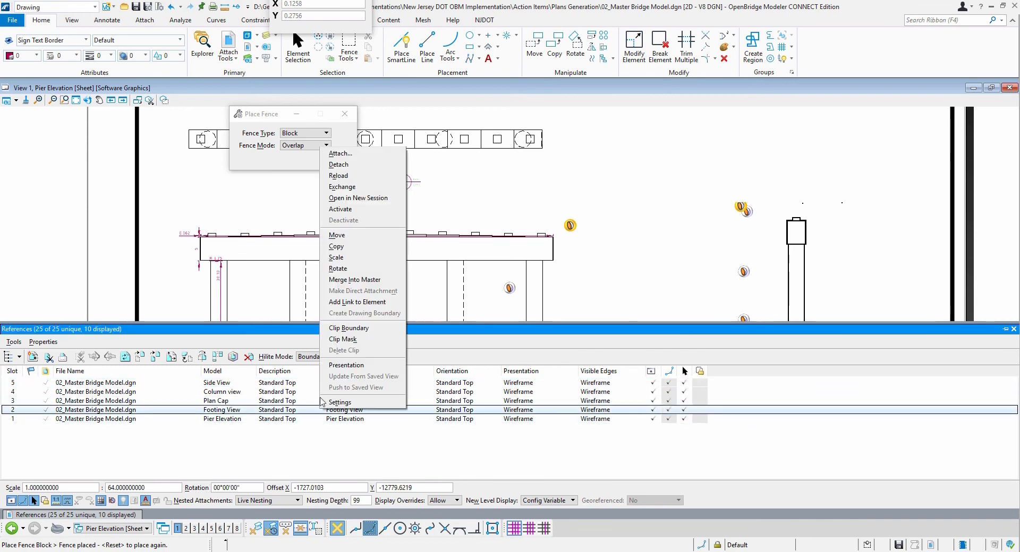
pyautogui.click(345, 327)
pyautogui.click(577, 273)
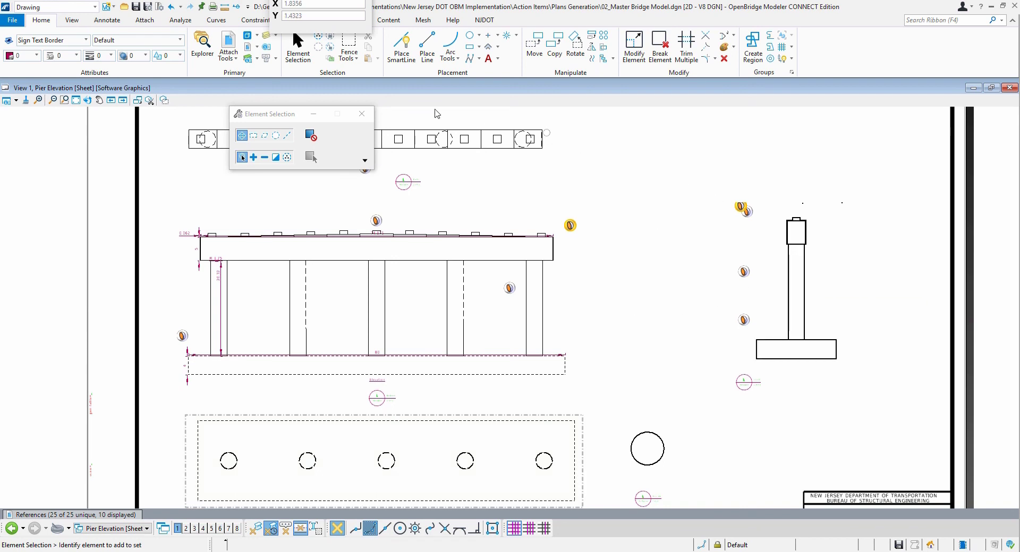
# Place a block fence around the side view of the pier, including its title callout and section markers
pyautogui.click(349, 41)
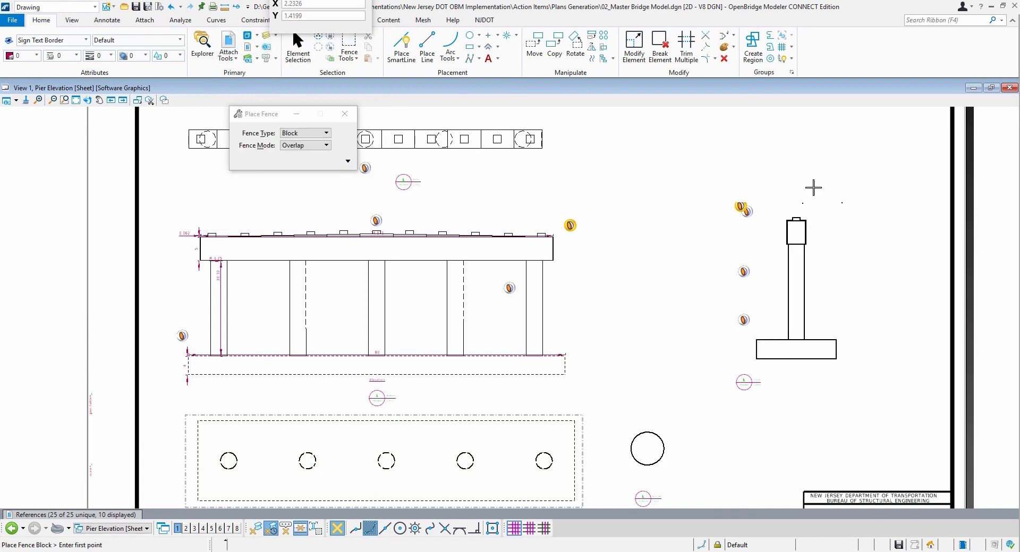
pyautogui.click(744, 220)
pyautogui.rightClick(749, 230)
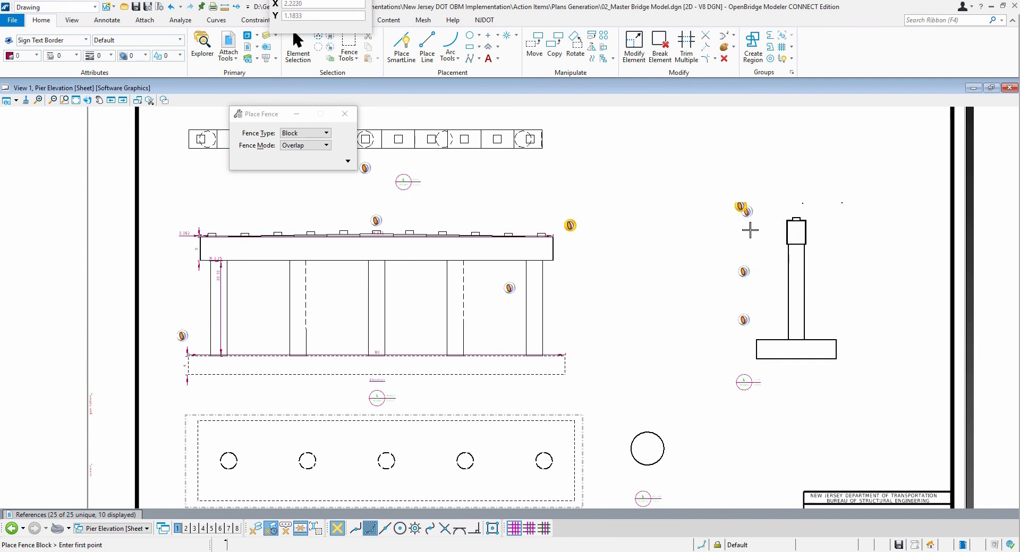
pyautogui.click(840, 208)
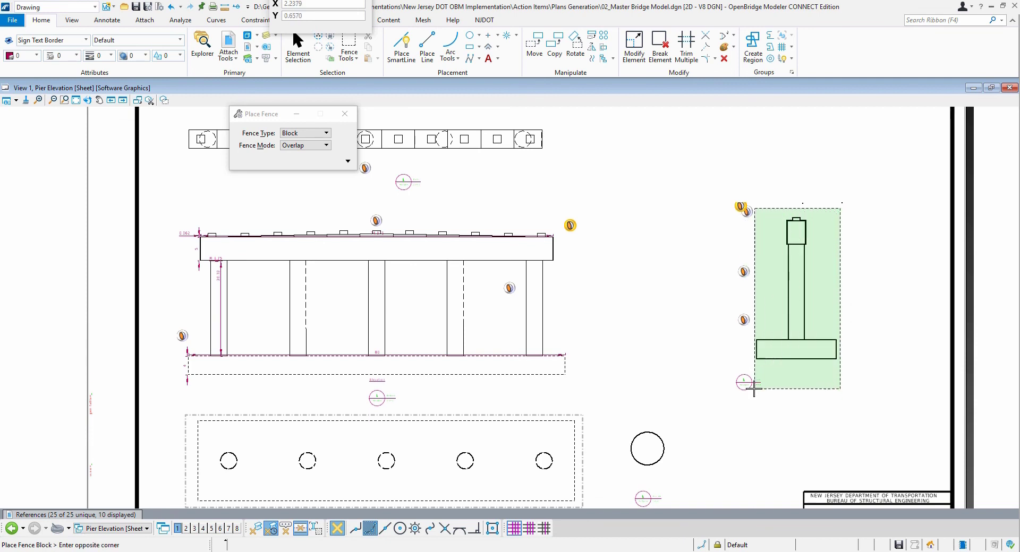
pyautogui.rightClick(746, 361)
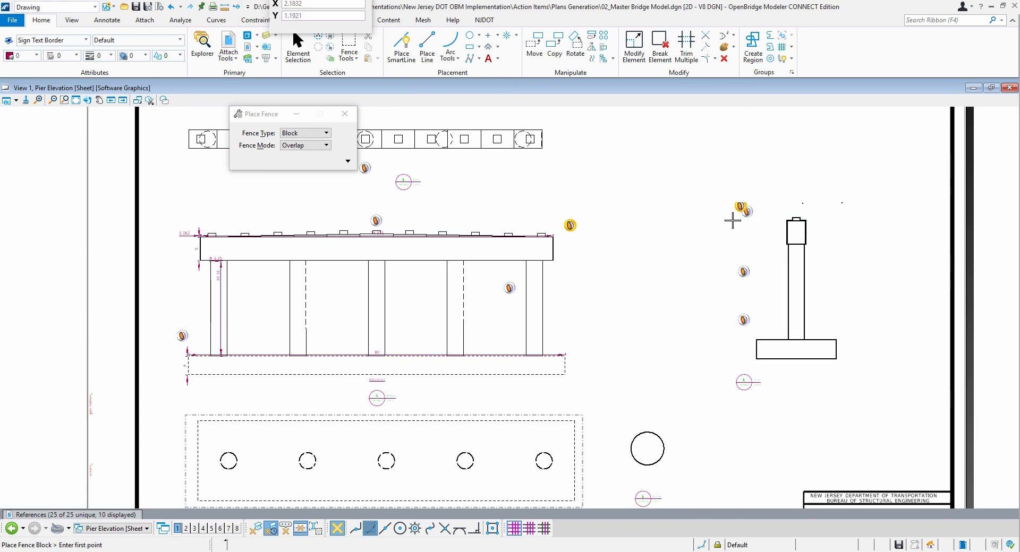
pyautogui.click(718, 207)
pyautogui.click(880, 391)
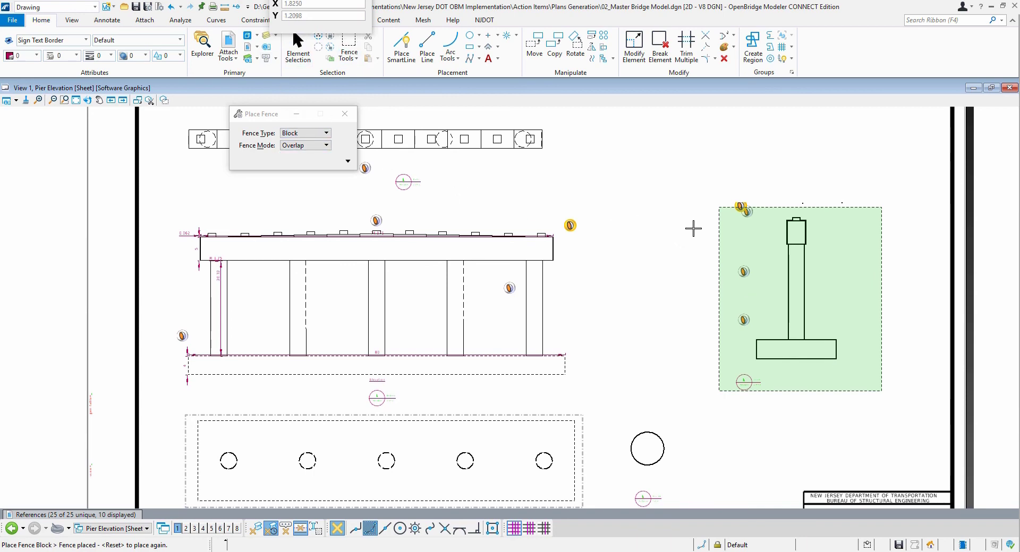
pyautogui.rightClick(798, 243)
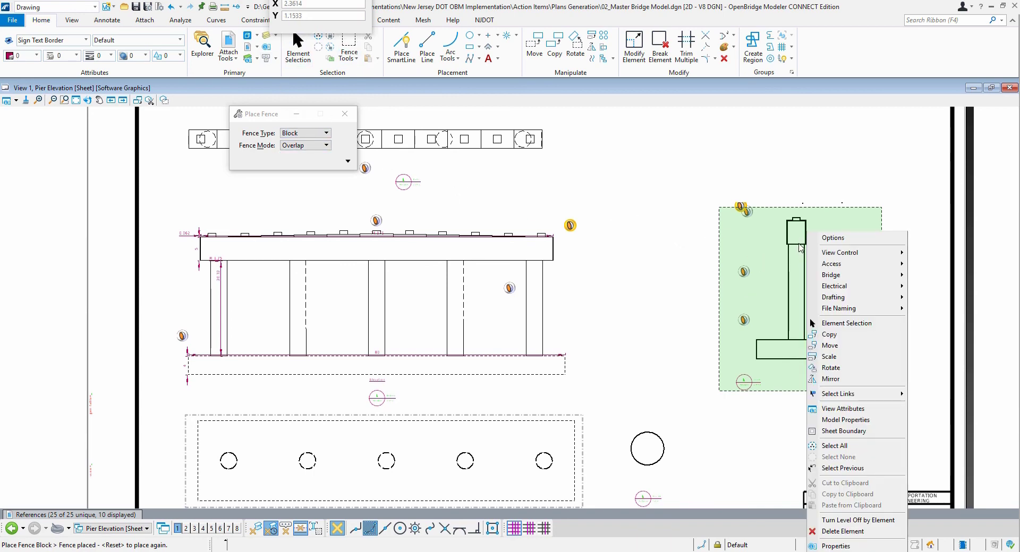
pyautogui.click(689, 425)
# Clip the Side View reference to the placed fence
pyautogui.click(80, 514)
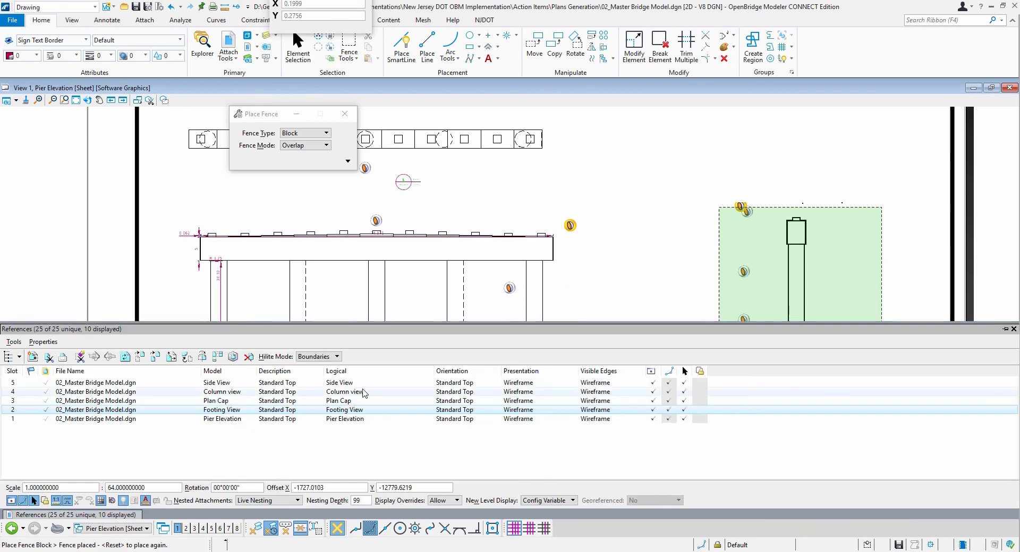
pyautogui.click(346, 386)
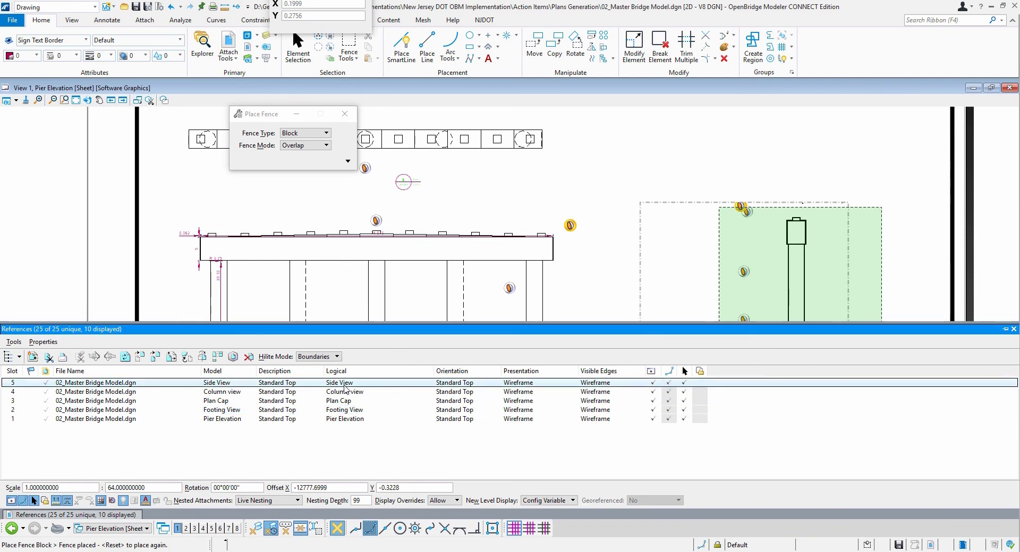
pyautogui.rightClick(346, 386)
pyautogui.click(758, 279)
pyautogui.click(772, 270)
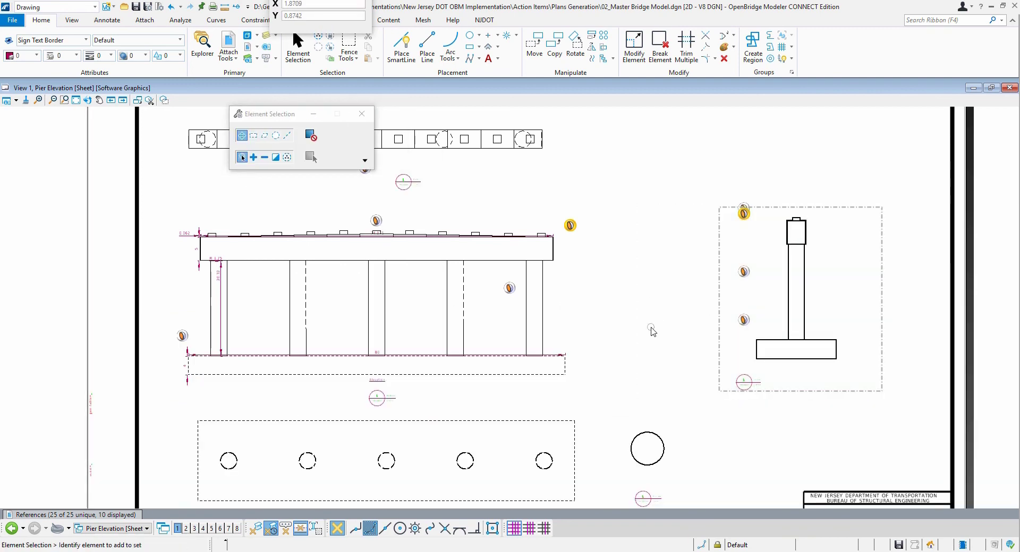
# Review the Footing View and Plan Cap drawing models, and return to the Pier Elevation sheet
pyautogui.scroll(-2, 652, 331)
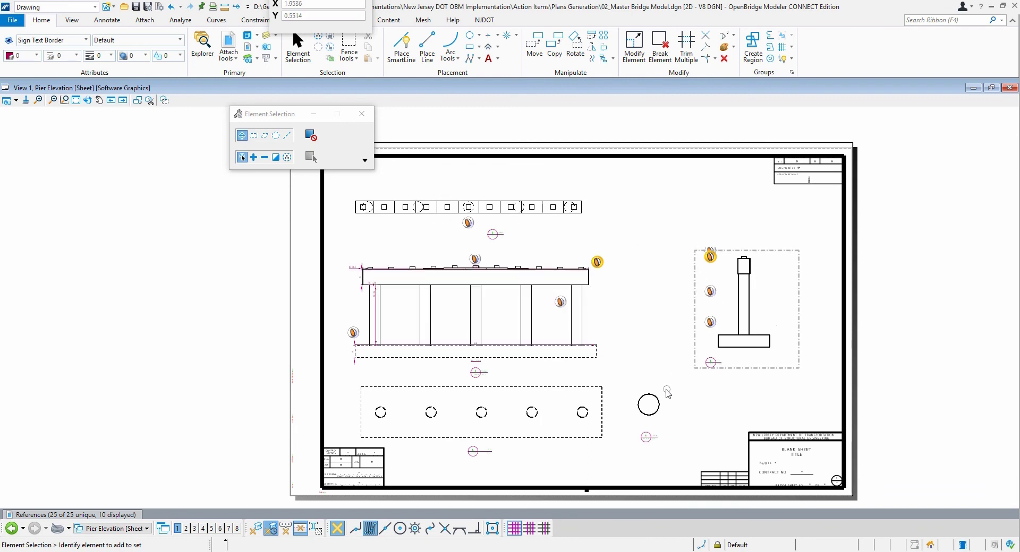
pyautogui.click(129, 529)
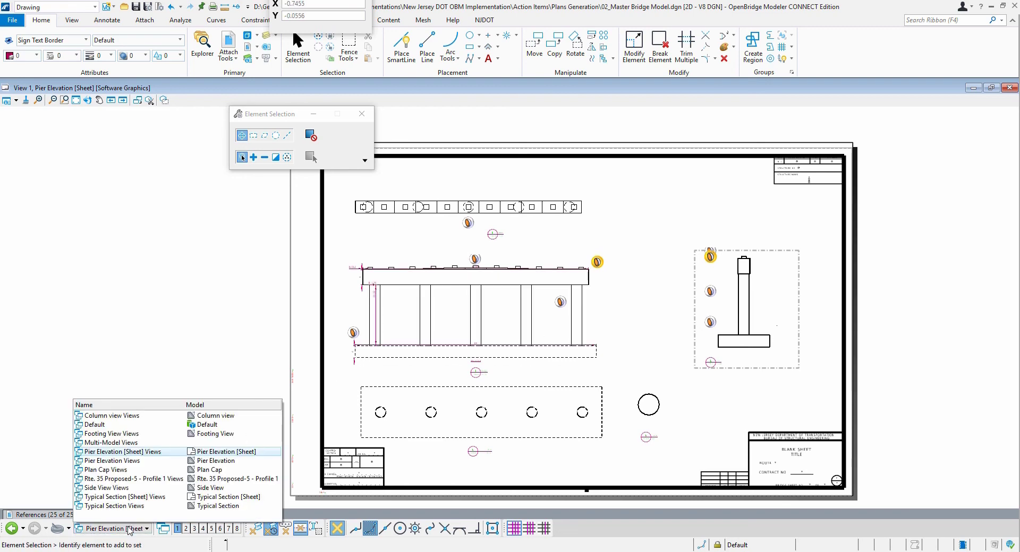
pyautogui.click(112, 434)
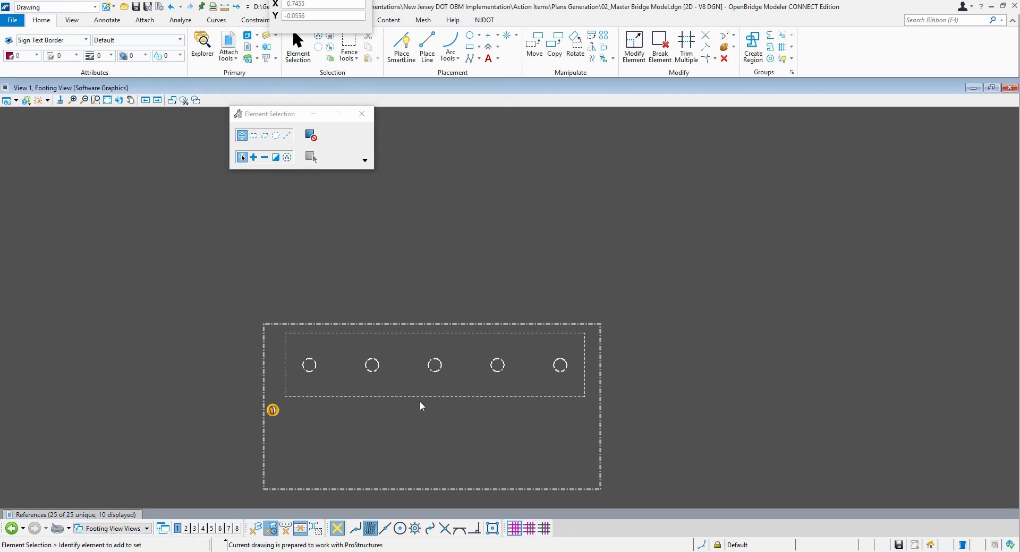
pyautogui.click(102, 533)
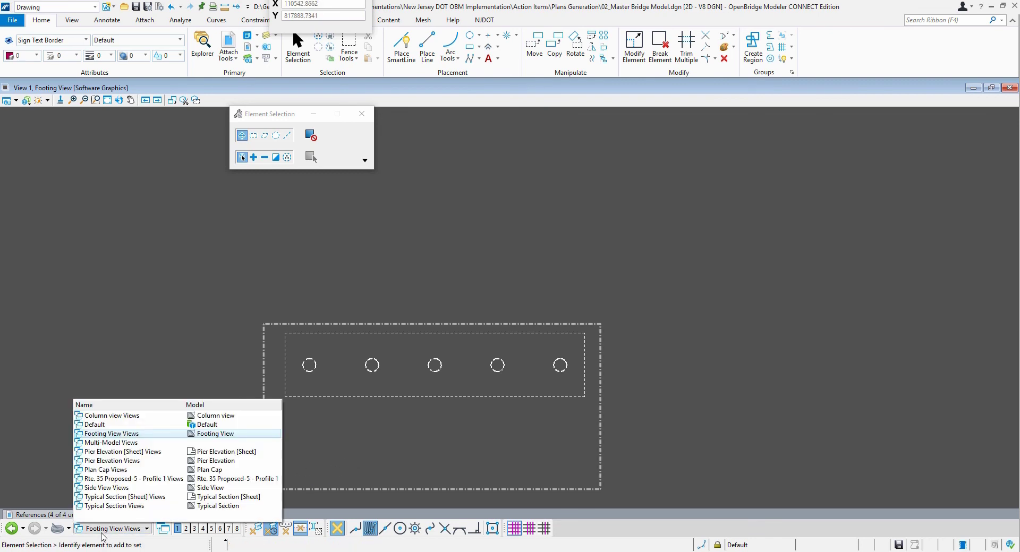
pyautogui.click(108, 471)
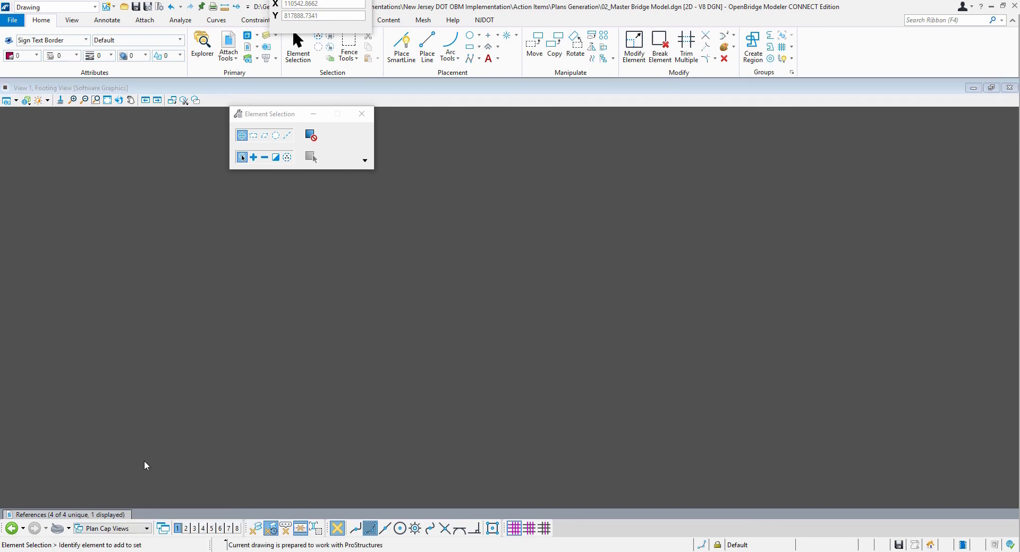
pyautogui.click(101, 529)
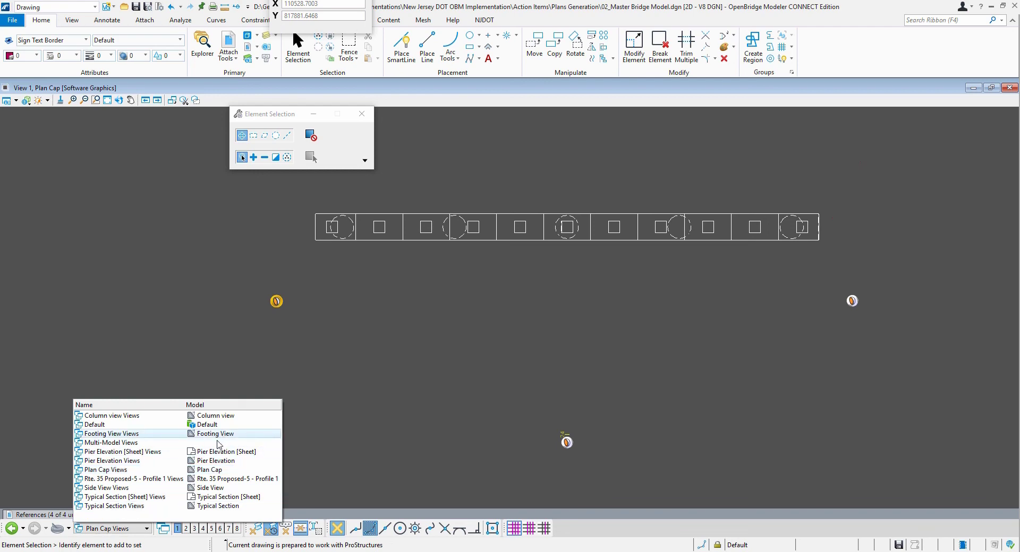
pyautogui.click(122, 452)
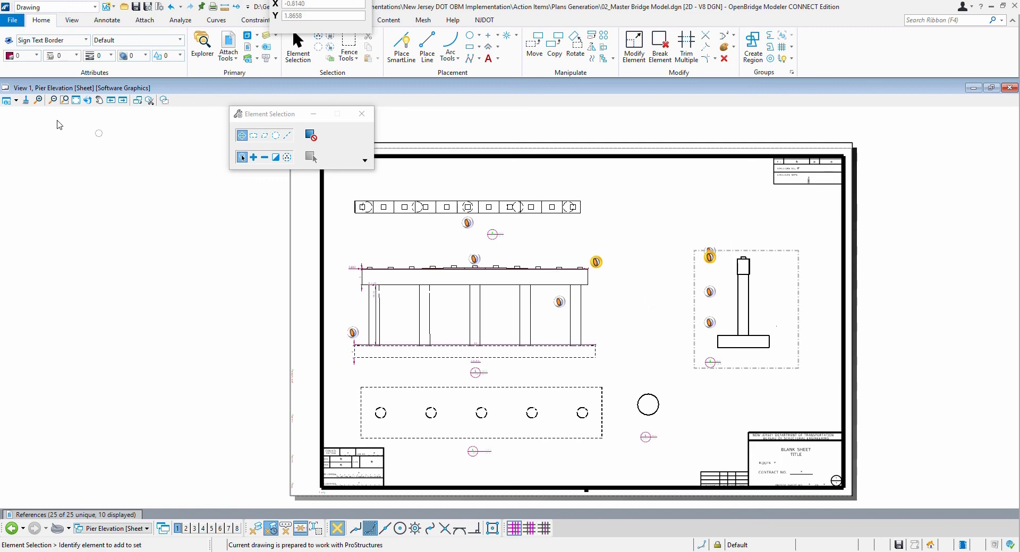
# Turn off the Detailing Symbols and Links markers in the sheet's view attributes
pyautogui.click(17, 101)
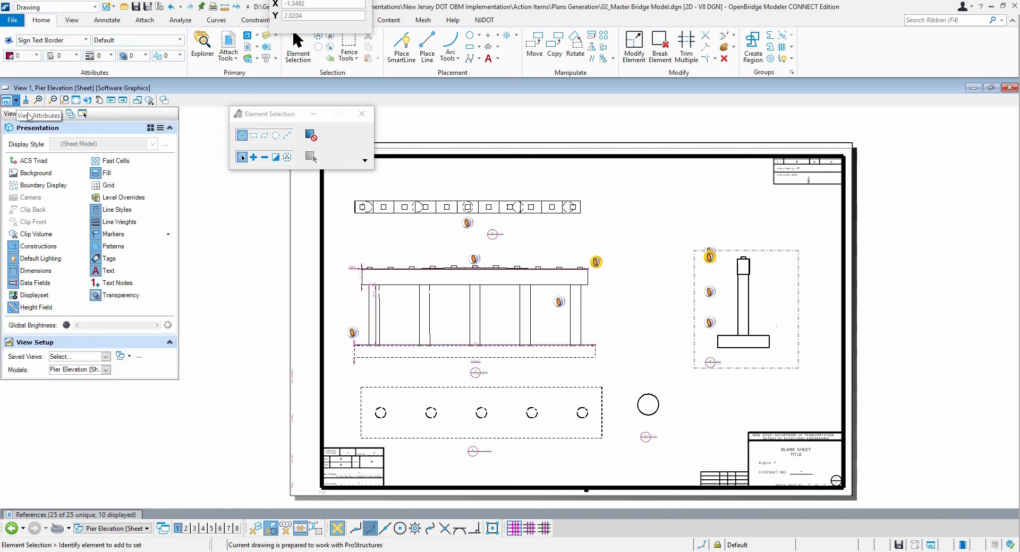
pyautogui.click(168, 235)
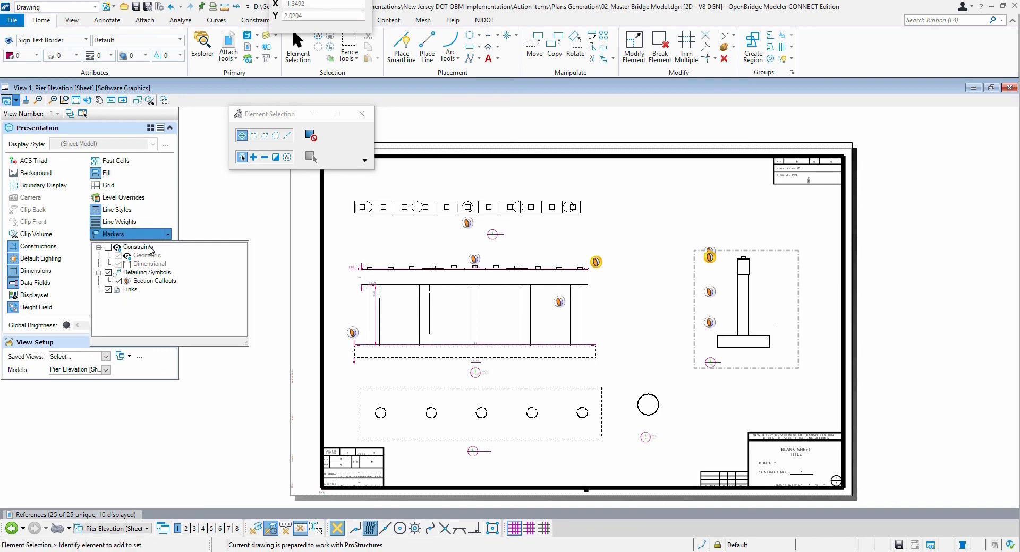
pyautogui.click(108, 273)
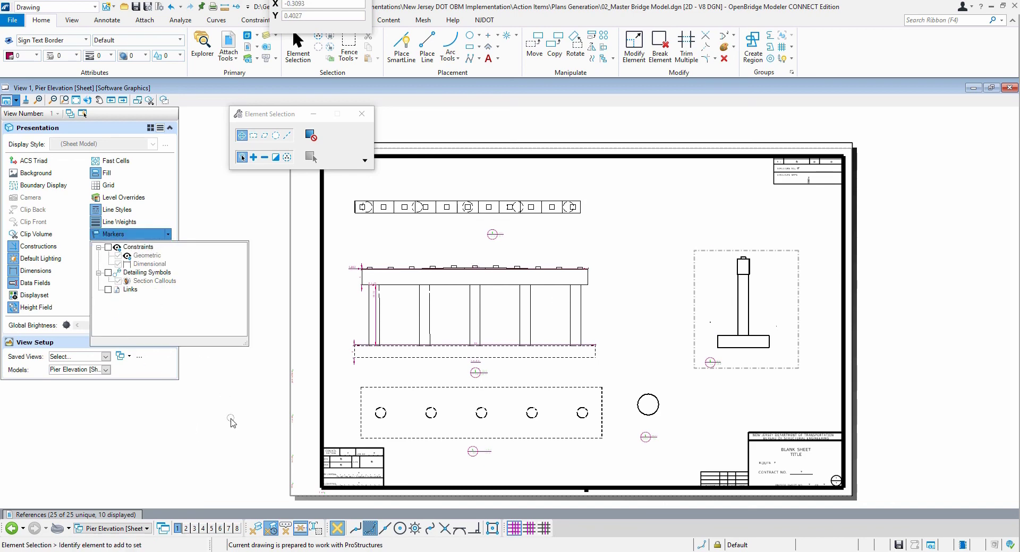
pyautogui.click(231, 423)
# Move the title callouts of the pier elevation, side view, plan cap, footing and column drawings outside the sheet border
pyautogui.scroll(-2, 606, 377)
pyautogui.scroll(2, 606, 377)
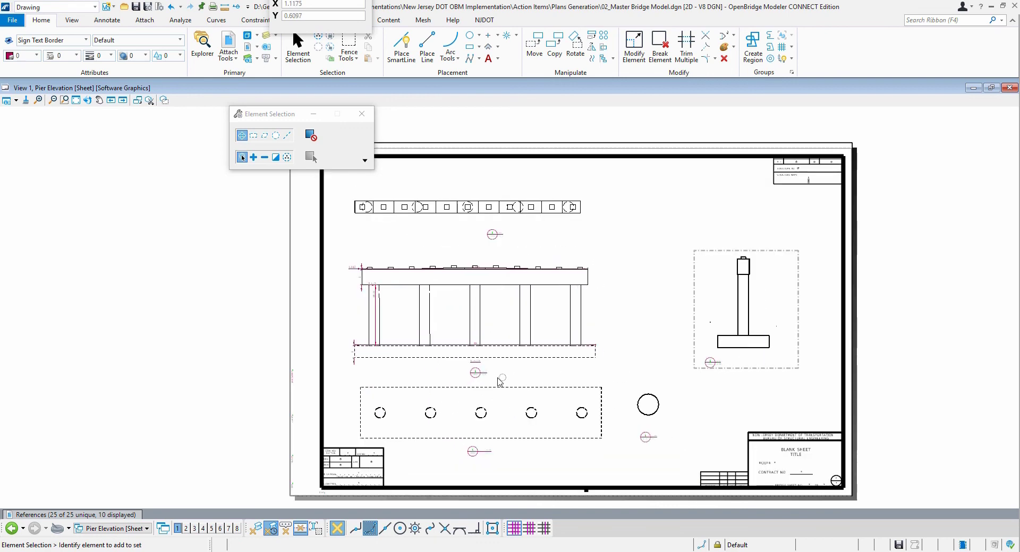
pyautogui.moveTo(477, 361)
pyautogui.mouseDown()
pyautogui.moveTo(351, 353)
pyautogui.moveTo(78, 276)
pyautogui.moveTo(92, 256)
pyautogui.mouseUp()
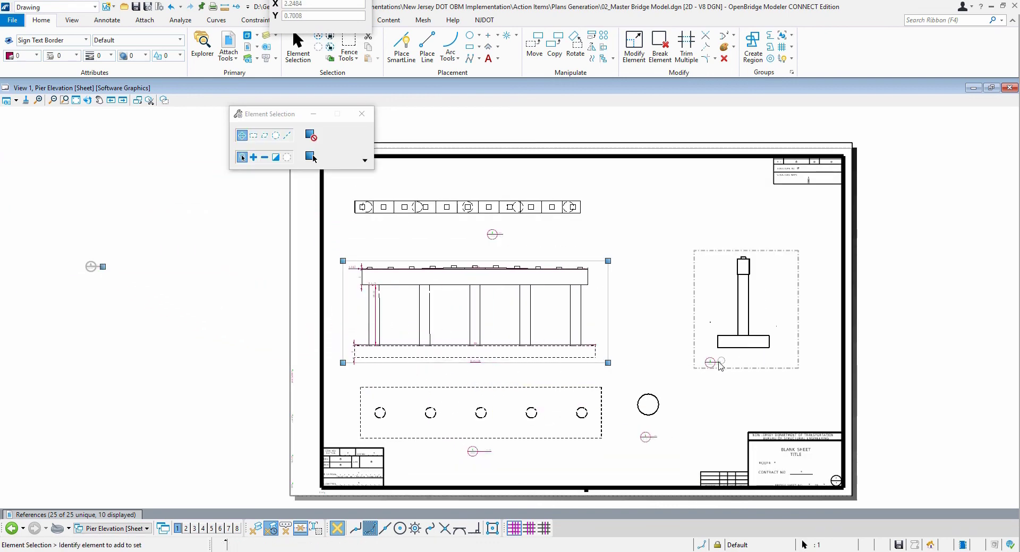
pyautogui.moveTo(719, 366); pyautogui.dragTo(976, 382)
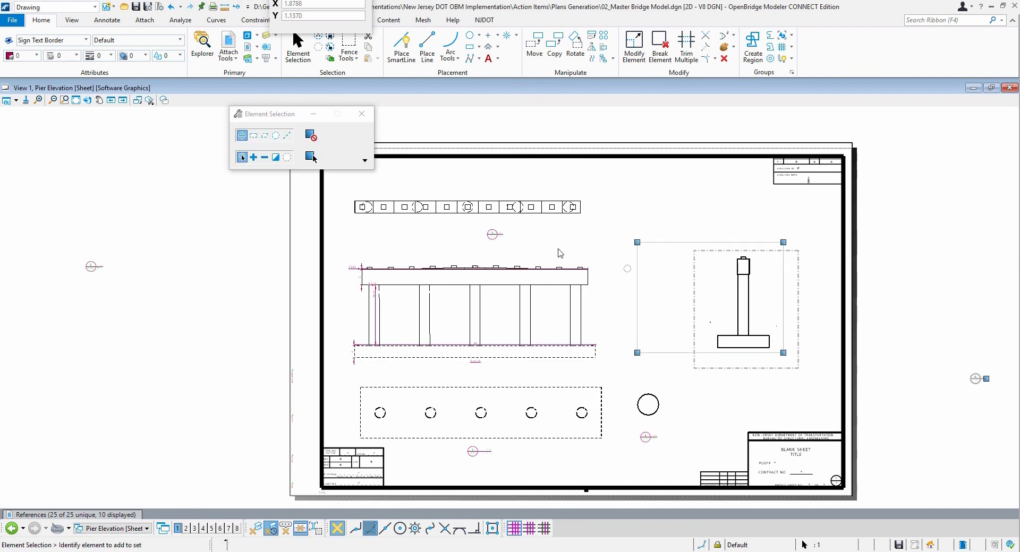
pyautogui.moveTo(494, 234)
pyautogui.mouseDown()
pyautogui.moveTo(501, 130)
pyautogui.moveTo(524, 180)
pyautogui.mouseUp()
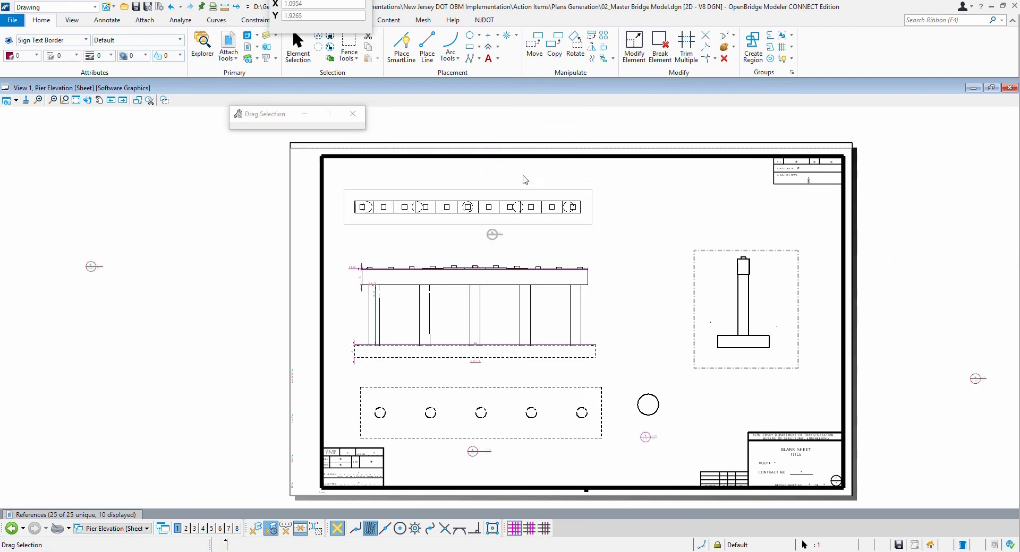
pyautogui.click(472, 451)
pyautogui.moveTo(472, 452); pyautogui.dragTo(53, 445)
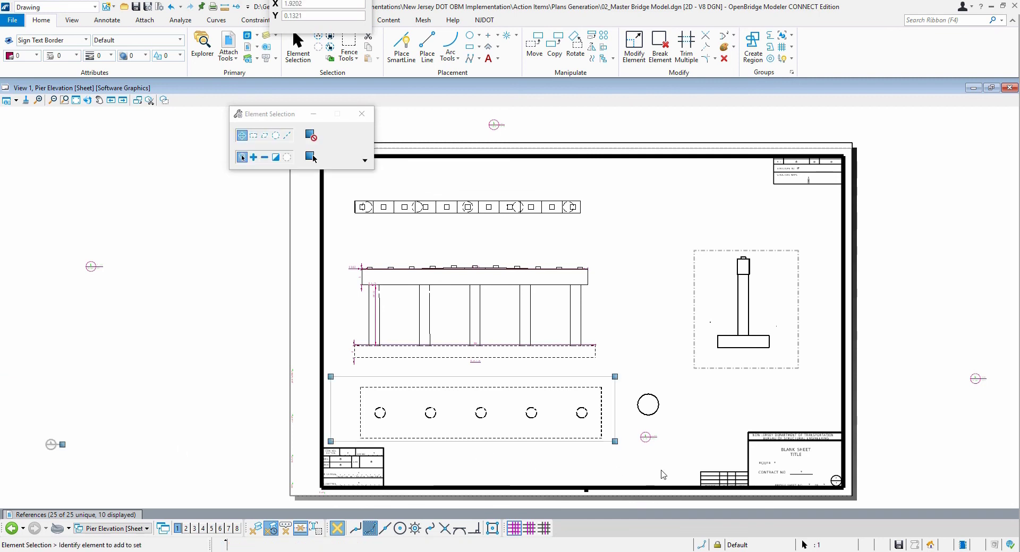
pyautogui.click(645, 438)
pyautogui.moveTo(645, 437); pyautogui.dragTo(966, 467)
pyautogui.click(899, 366)
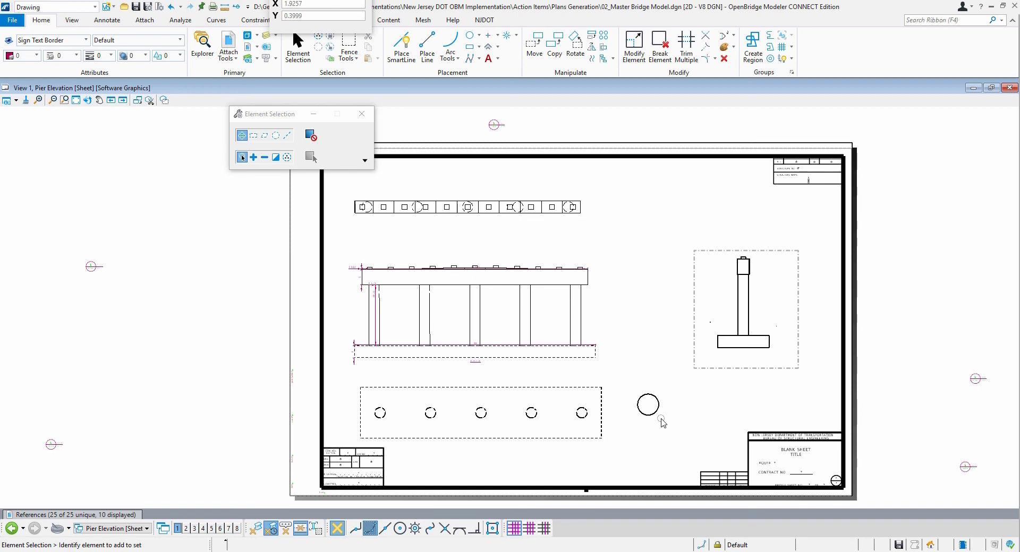
pyautogui.scroll(-1, 663, 422)
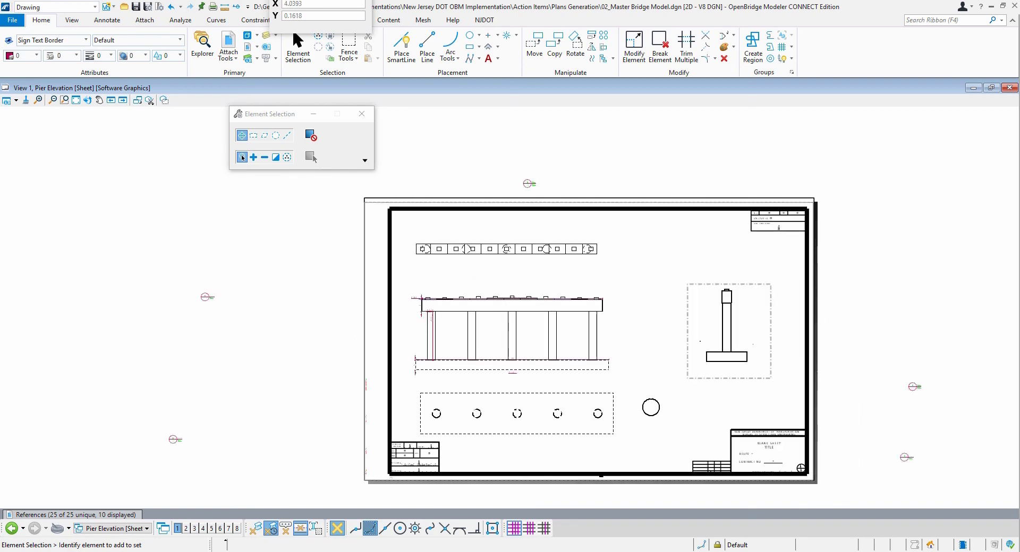